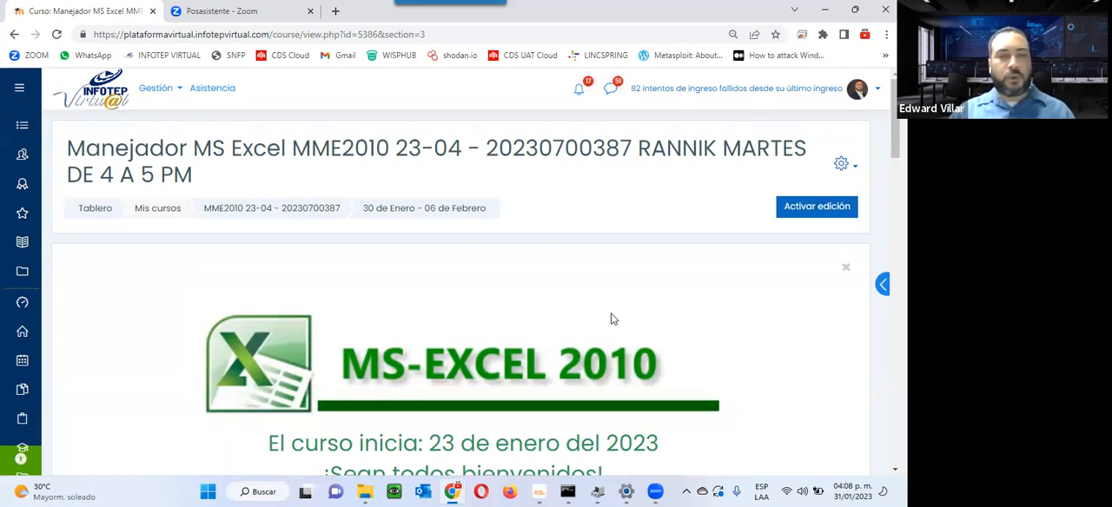
left_click(481, 83)
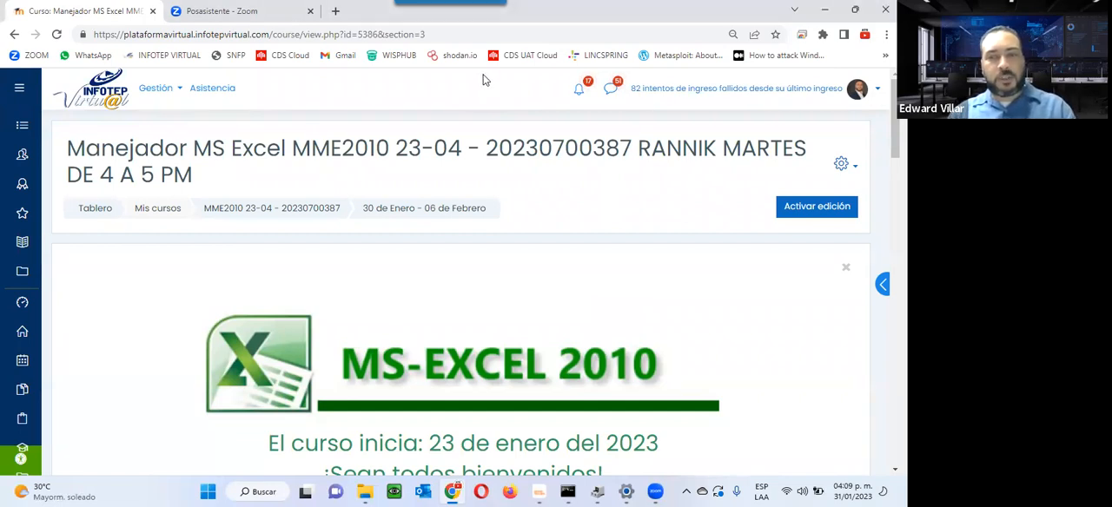
left_click(384, 492)
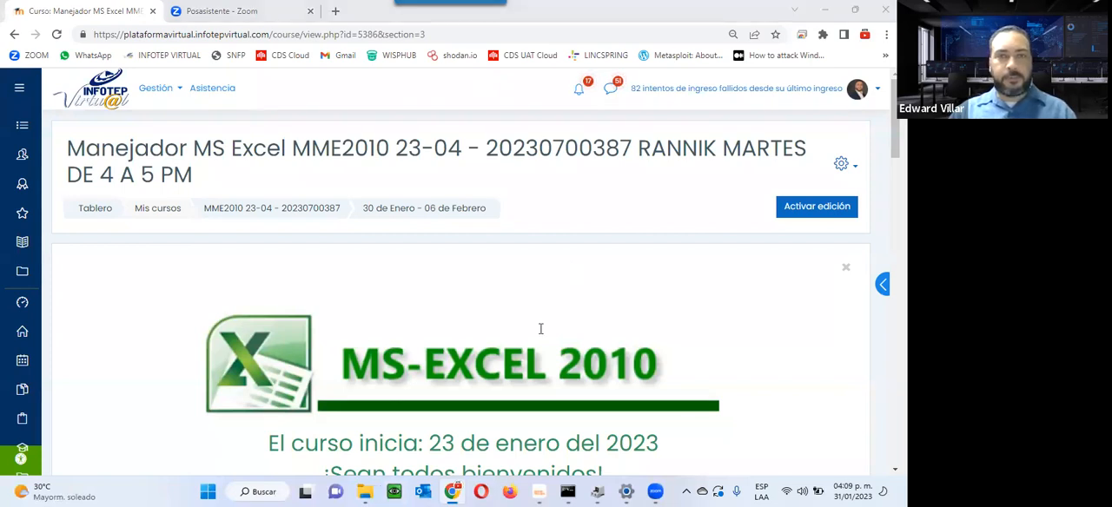
Step: Return from the Unidad 3 section to the course's main page and open the Unidad 2 section, Manejo Rápido de Información
scroll(768, 338, "down", 15)
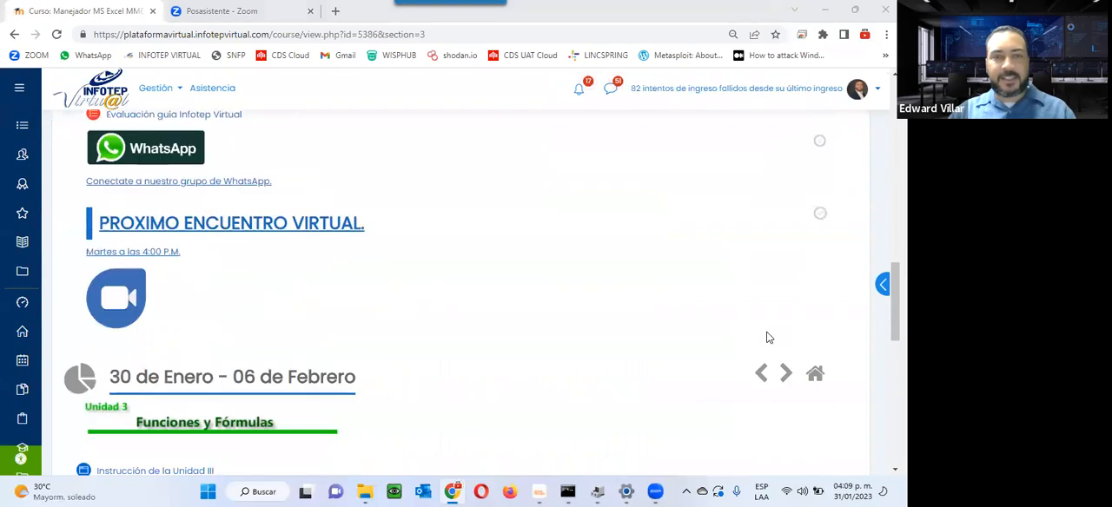
scroll(768, 338, "down", 3)
scroll(768, 338, "up", 1)
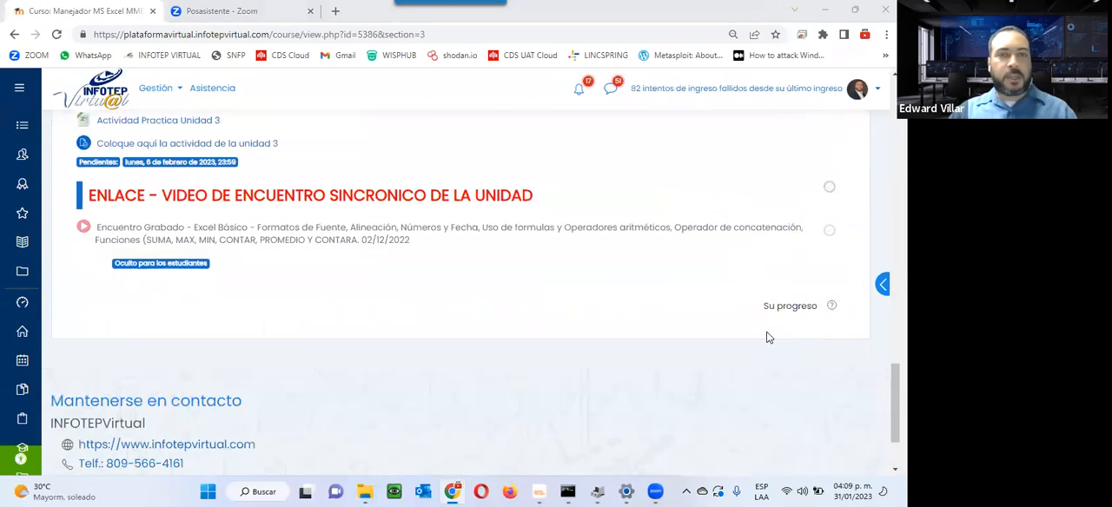
scroll(768, 338, "up", 6)
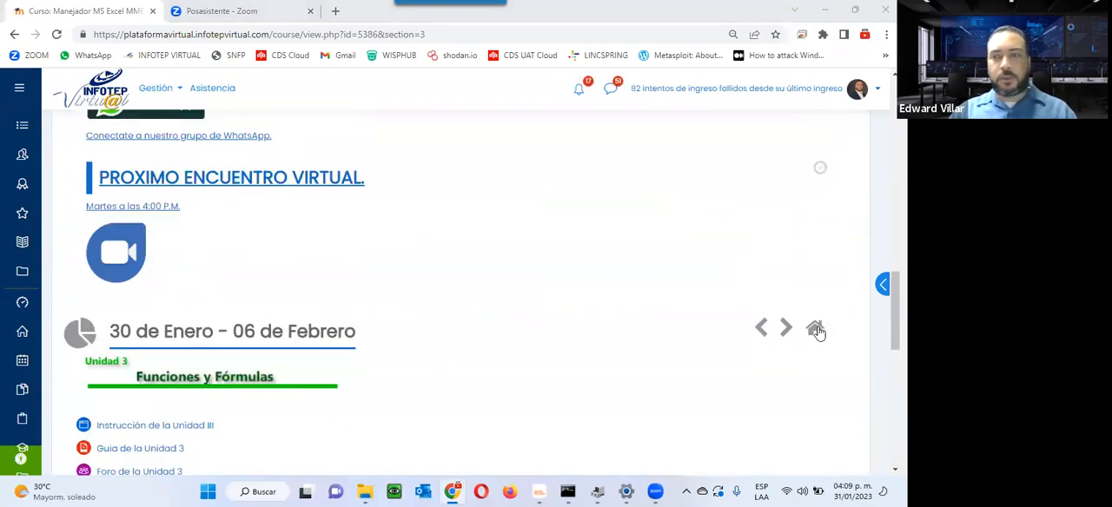
left_click(815, 327)
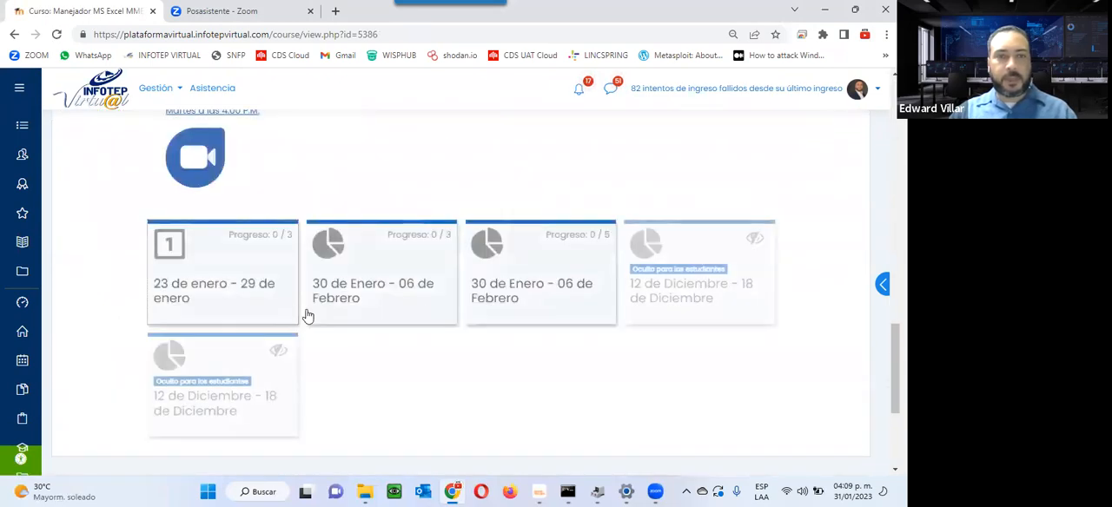
left_click(379, 298)
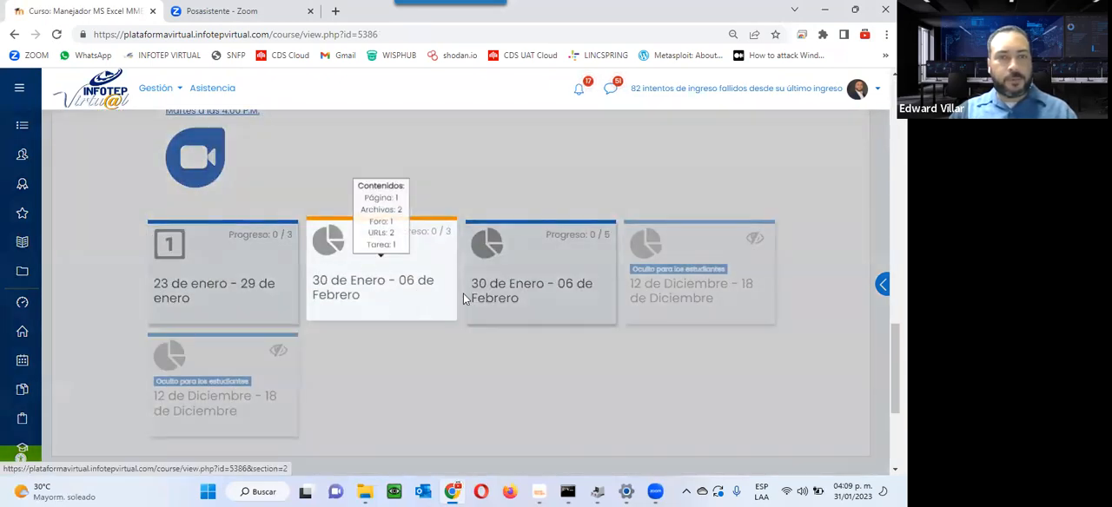
scroll(464, 294, "down", 2)
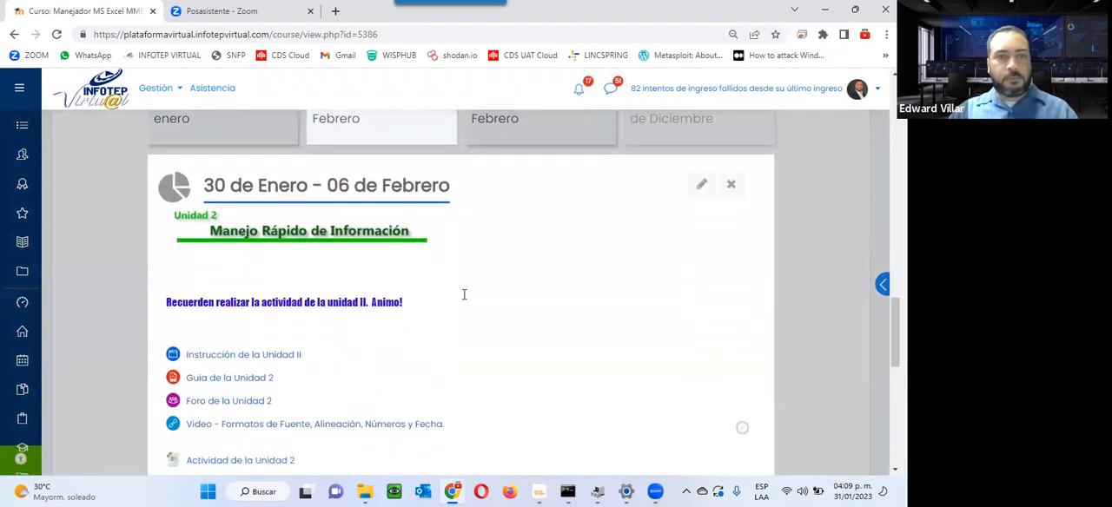
scroll(463, 299, "up", 1)
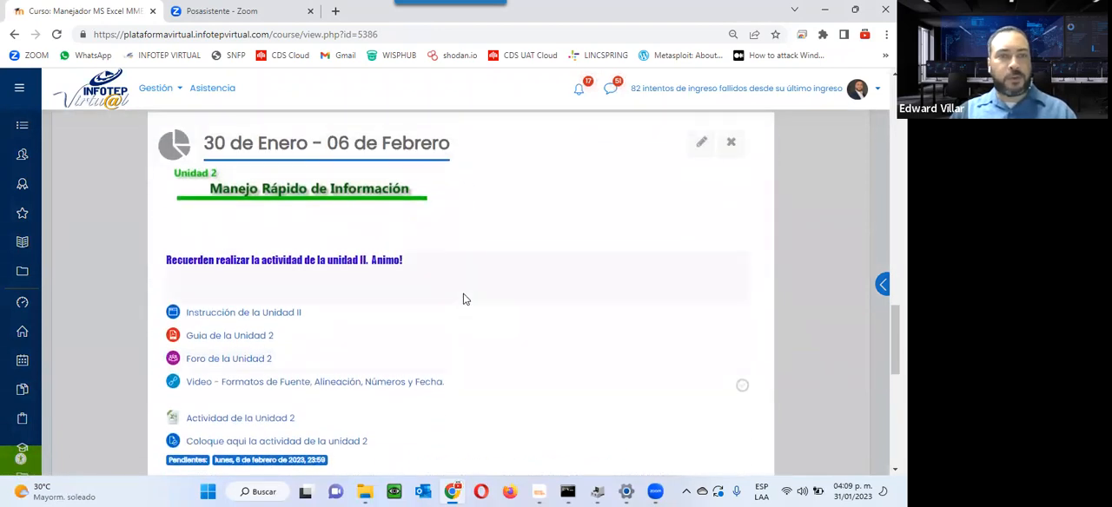
Step: Open the Instrucción de la Unidad II page and the Guia de la Unidad 2 in separate new browser tabs
right_click(250, 316)
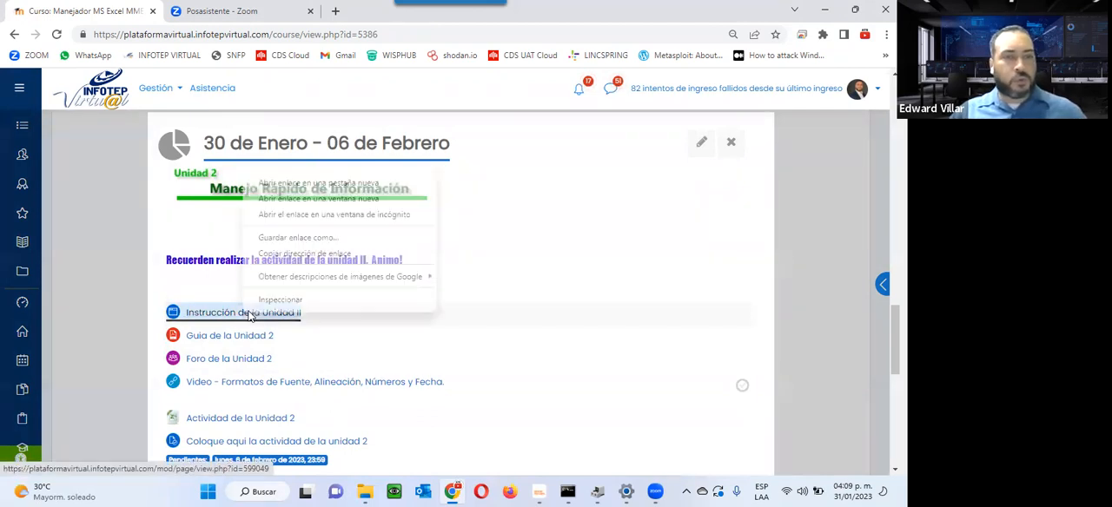
left_click(341, 183)
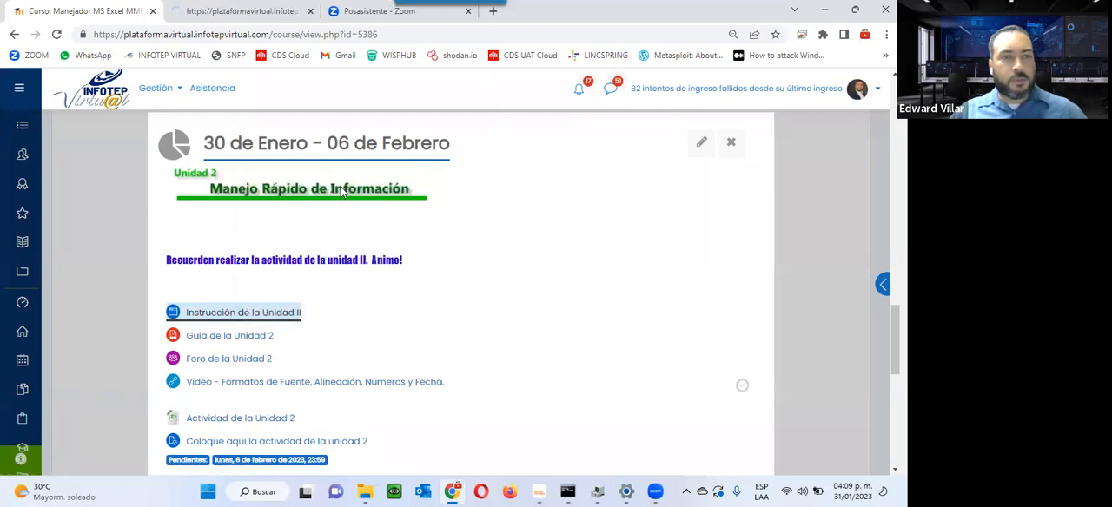
right_click(225, 338)
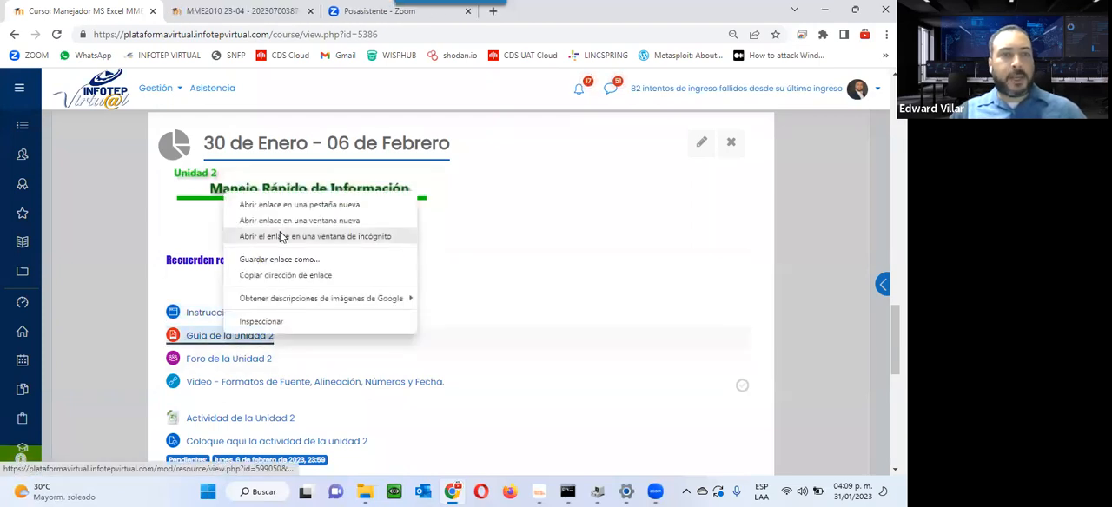
left_click(290, 207)
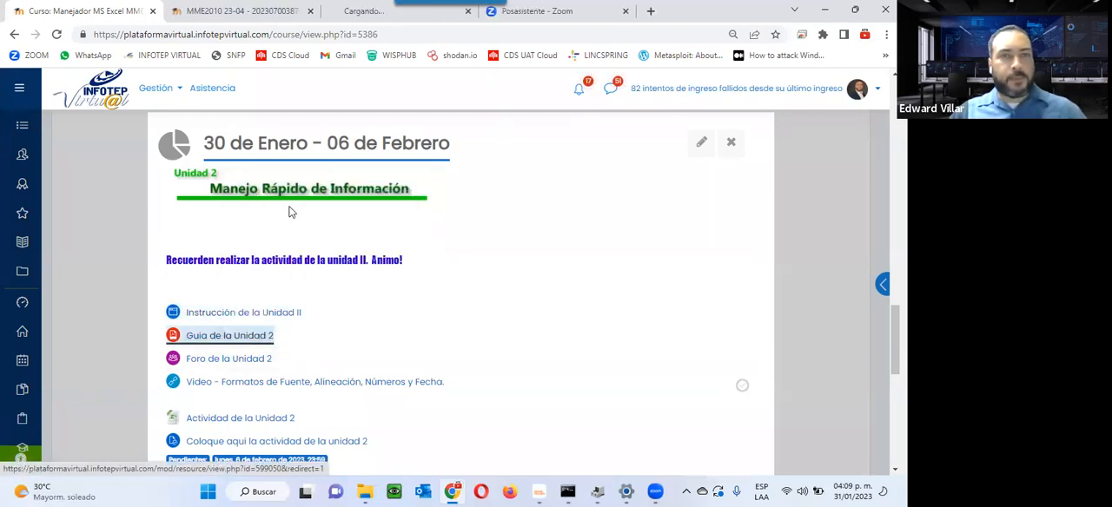
Step: Read through the Unidad II instruction page in its own tab
left_click(264, 11)
scroll(335, 113, "down", 5)
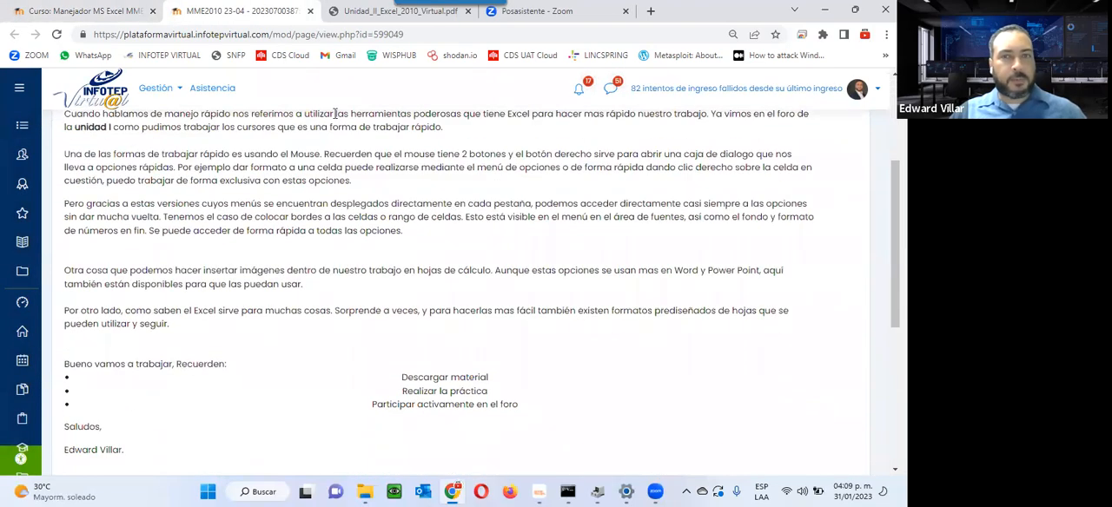
scroll(334, 113, "up", 1)
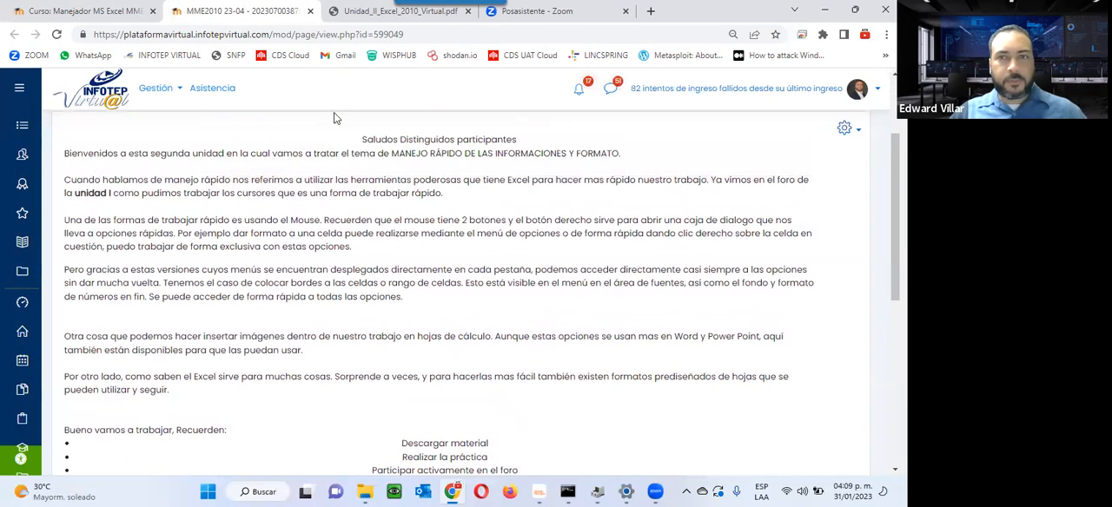
scroll(336, 118, "down", 2)
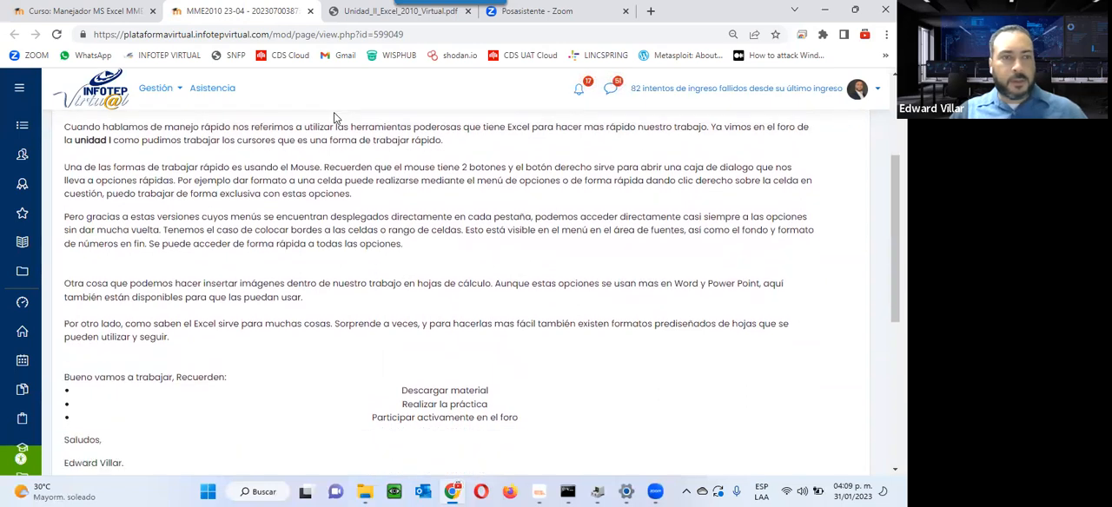
scroll(288, 310, "up", 2)
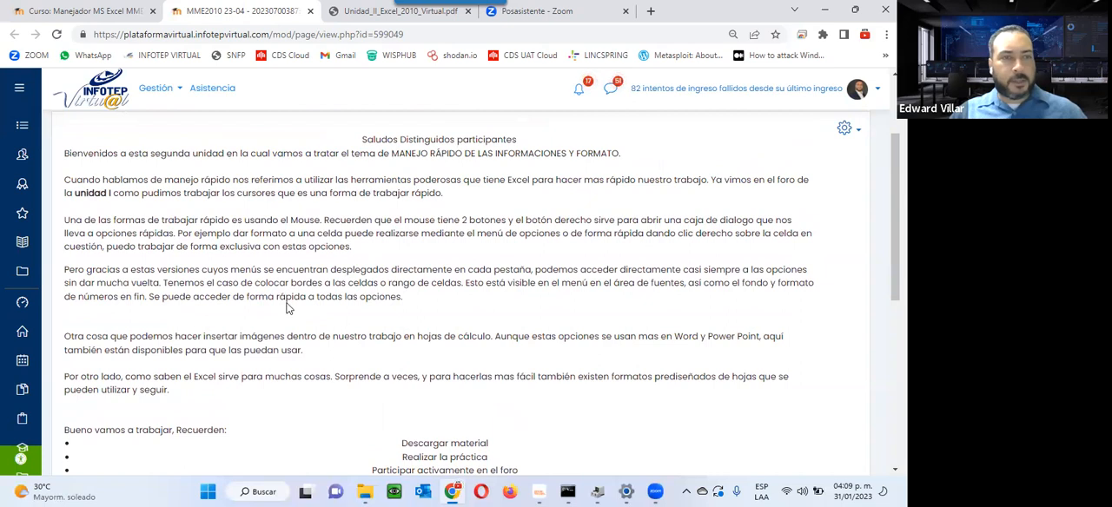
Step: View the Unidad_II_Excel_2010_Virtual.pdf guide and review its table of contents, highlighting the entries Listas personalizada and Formato de celdas
left_click(351, 17)
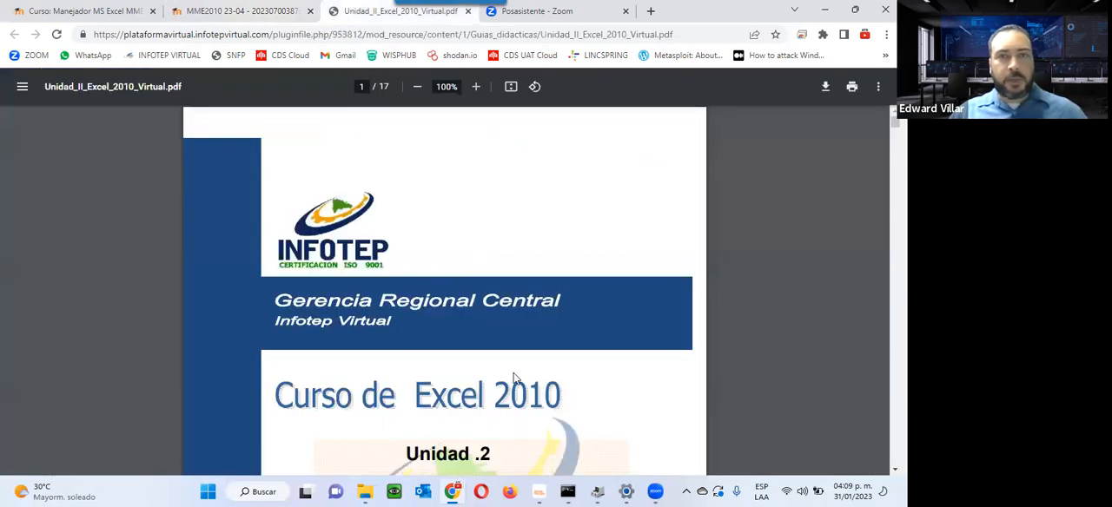
scroll(513, 379, "down", 6)
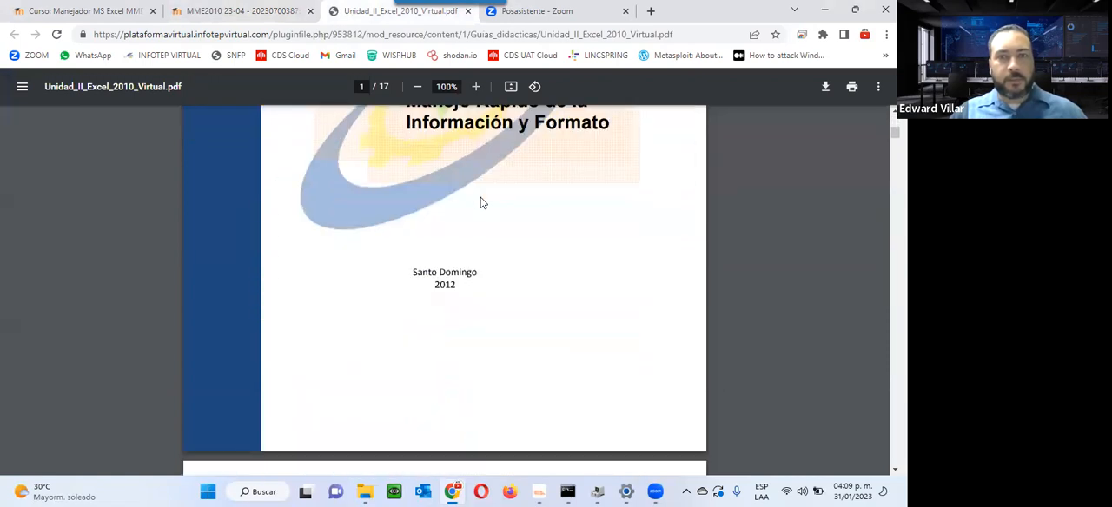
scroll(481, 202, "up", 1)
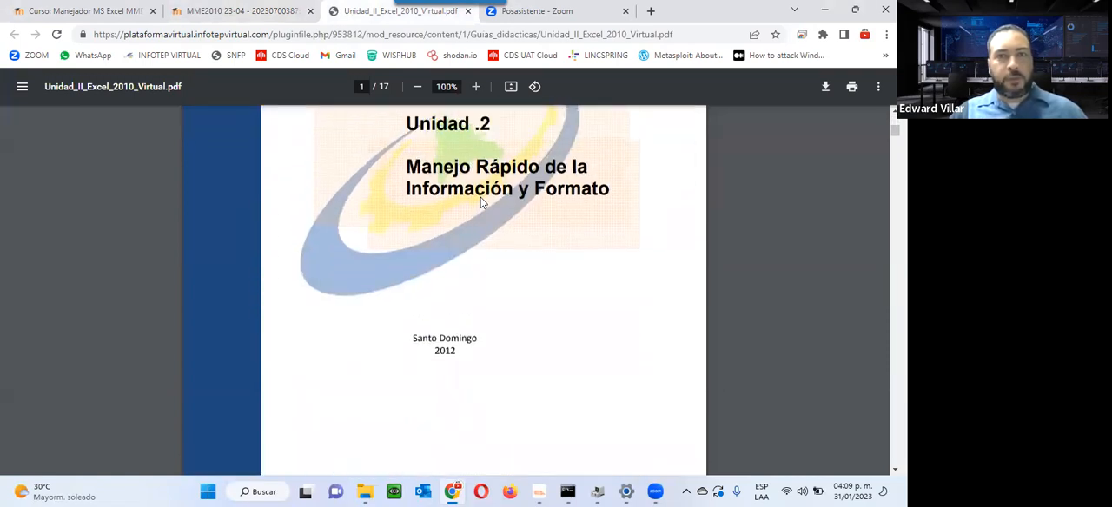
scroll(482, 202, "down", 5)
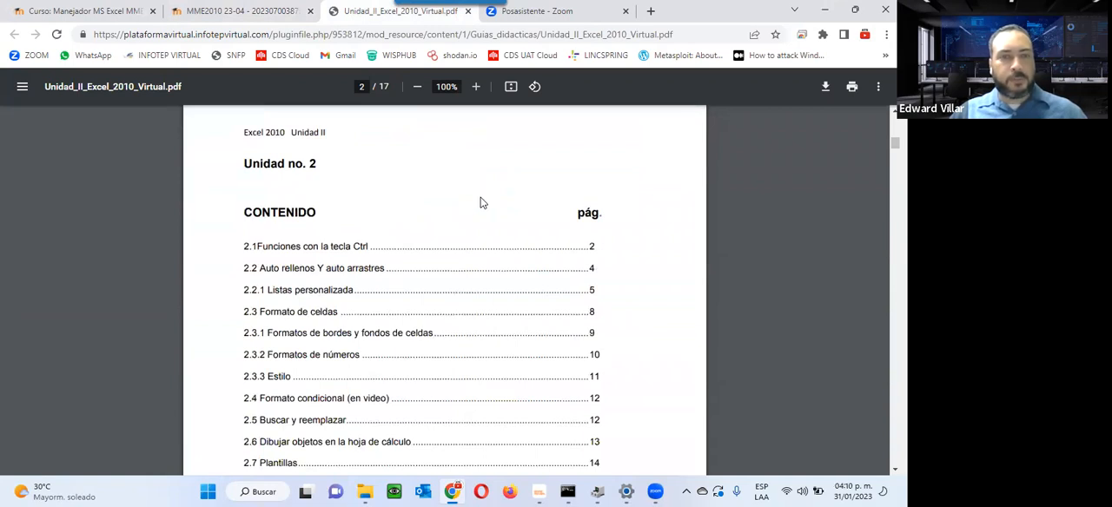
scroll(482, 202, "down", 1)
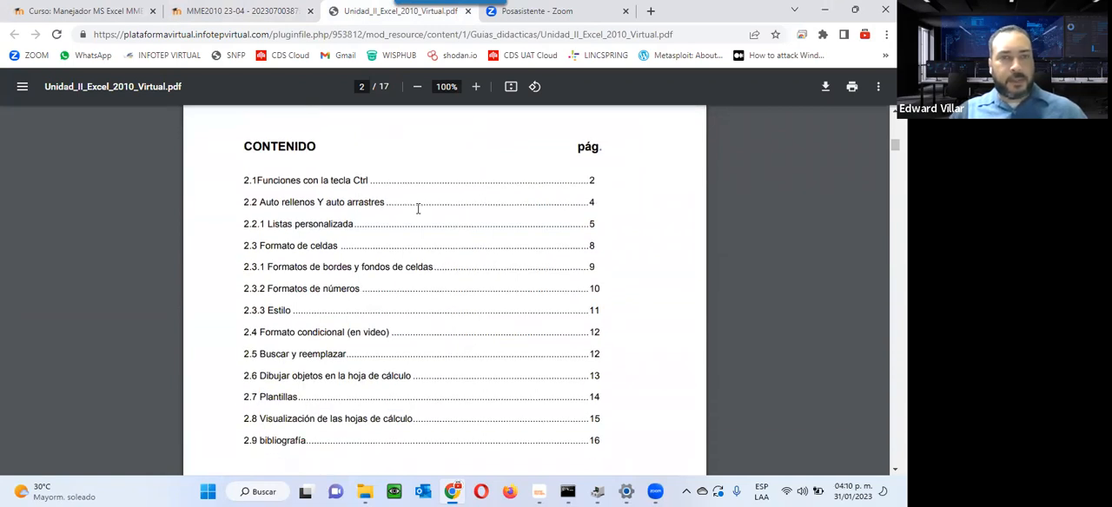
left_click_drag(266, 224, 357, 224)
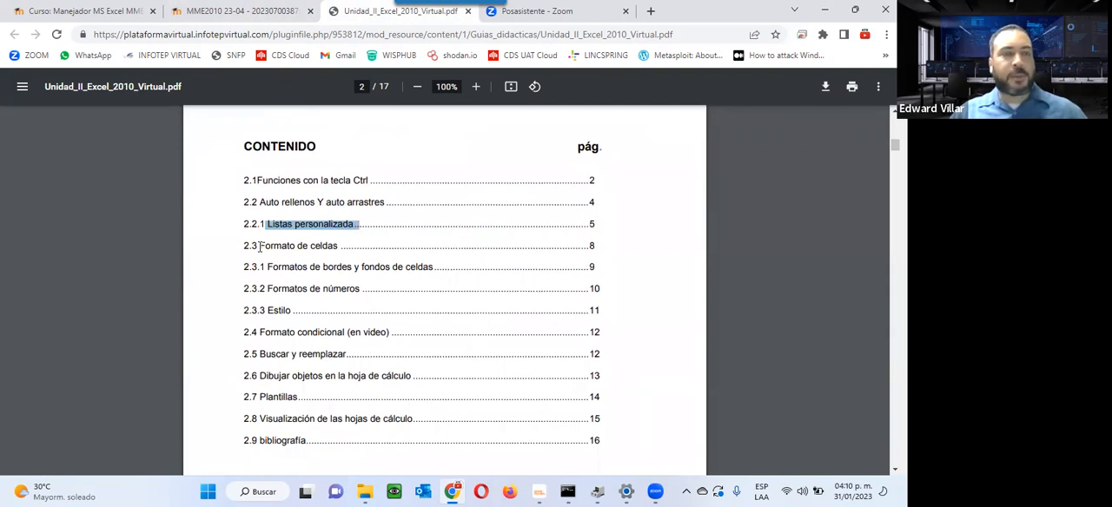
left_click_drag(259, 246, 360, 237)
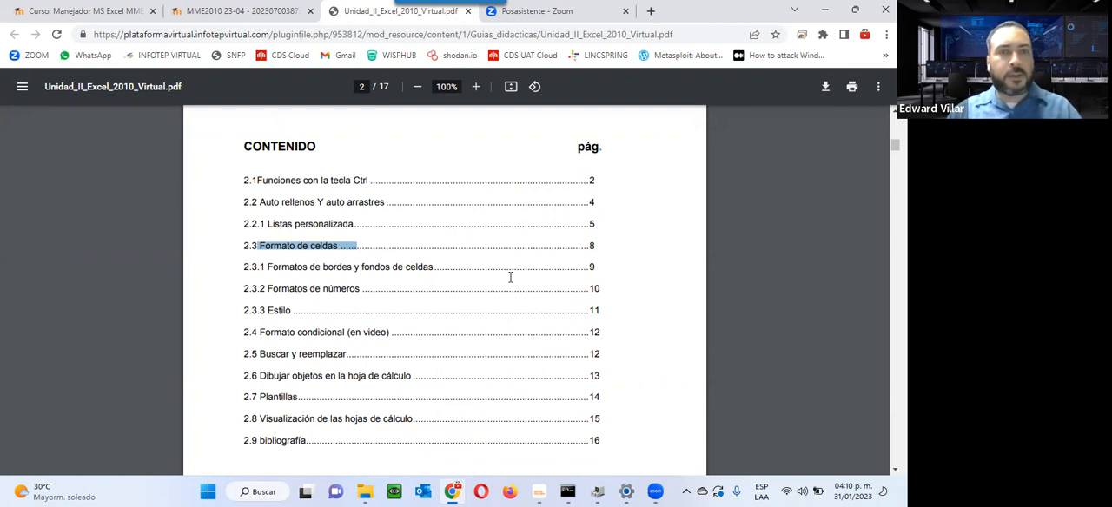
Step: Go to section 2.1 Funciones con la tecla Ctrl, highlight the table from its header to the CTRL+MAYÚS+^ row, and clear the highlight
scroll(455, 274, "down", 2)
scroll(455, 274, "up", 3)
scroll(455, 274, "down", 10)
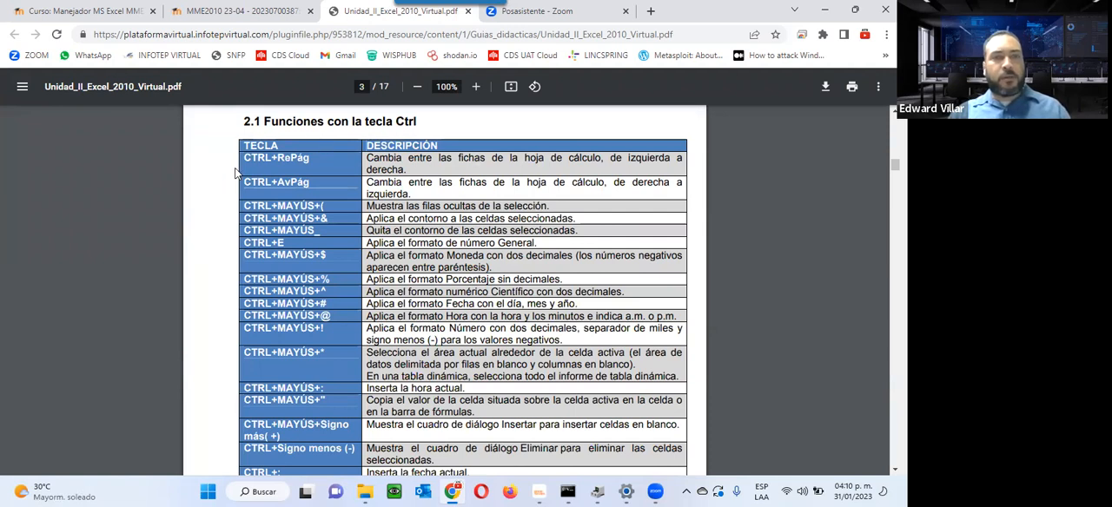
left_click_drag(245, 146, 521, 291)
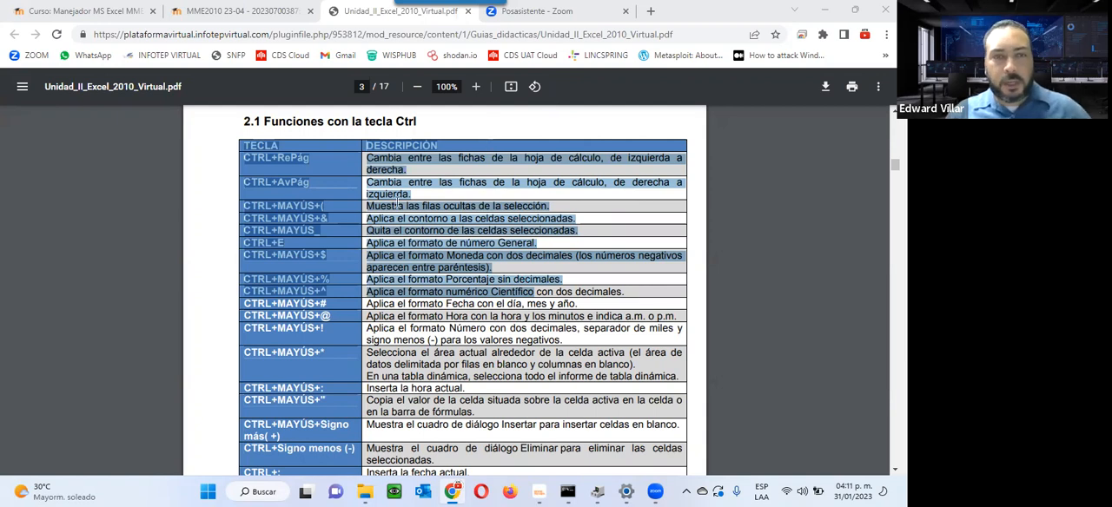
left_click(232, 262)
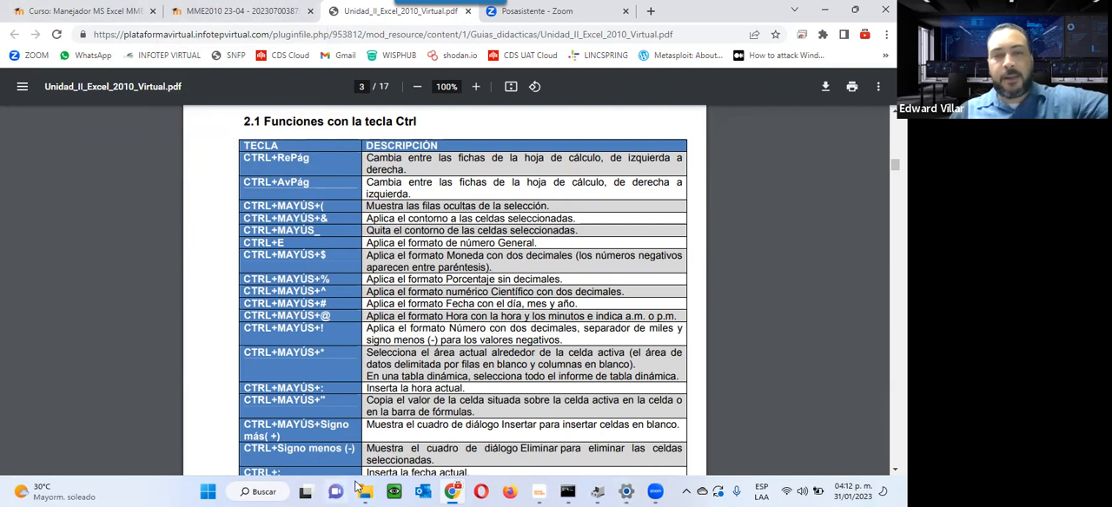
Step: Launch Excel, maximize its window and close the document recovery pane
left_click(209, 491)
type("excel")
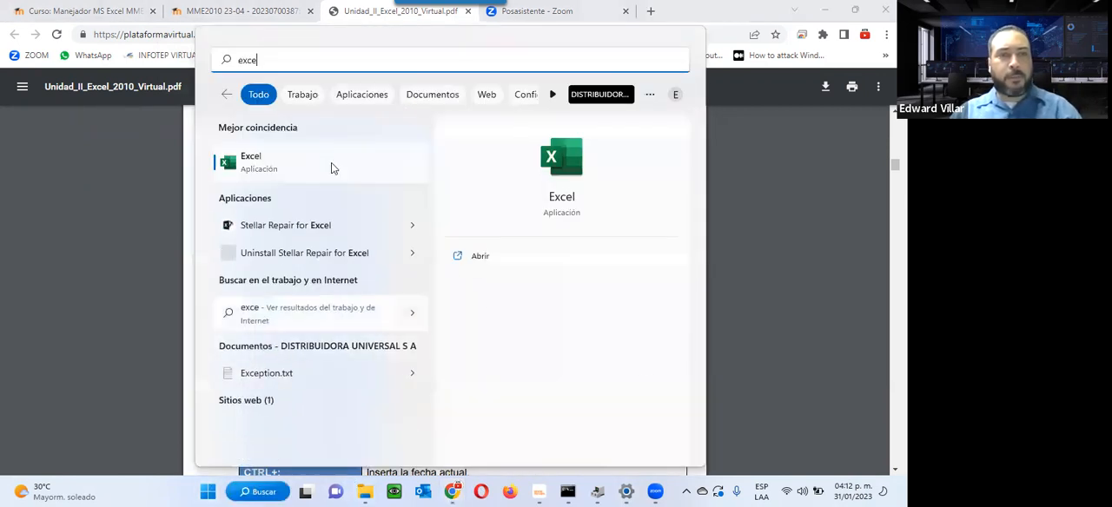
left_click(319, 159)
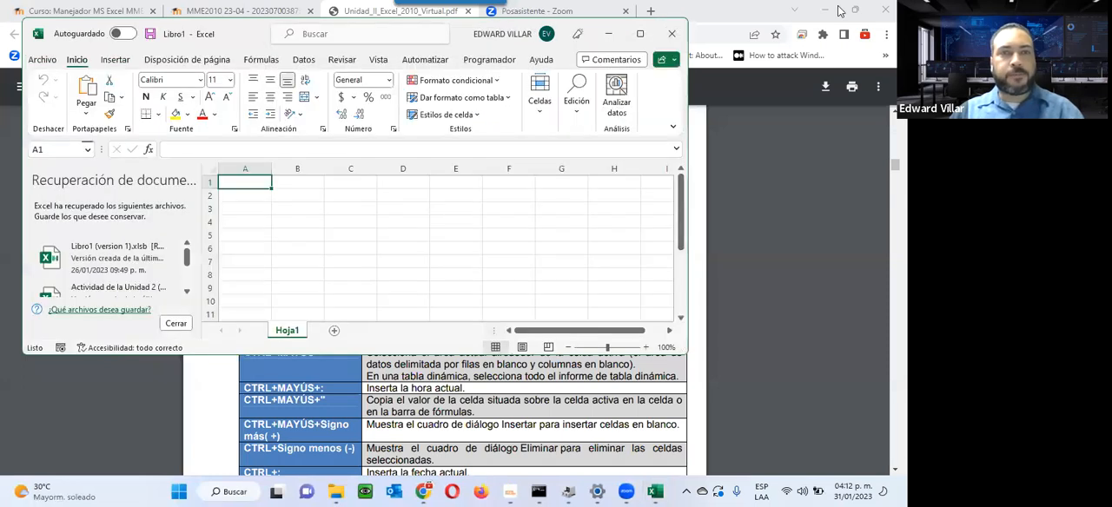
left_click(637, 38)
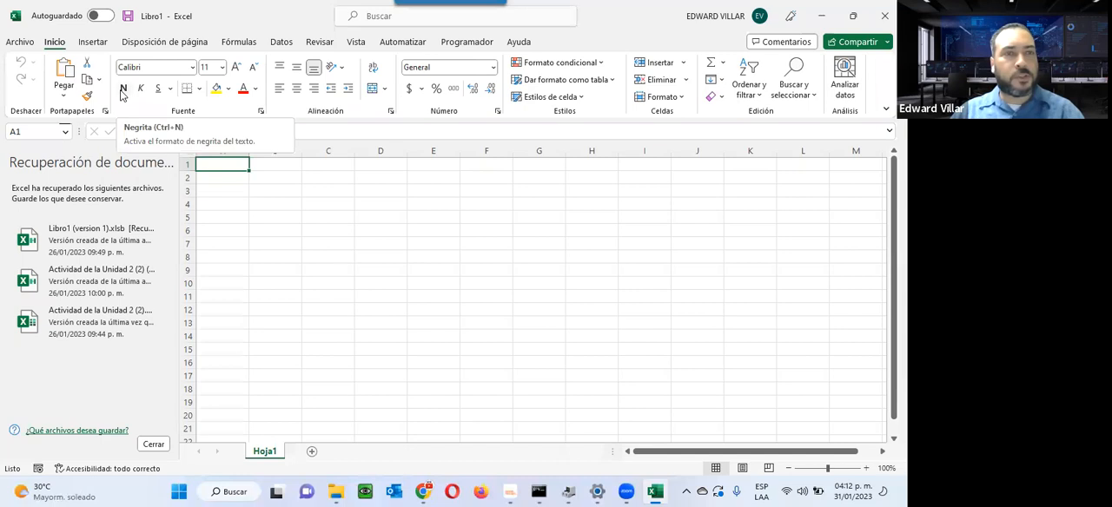
left_click(150, 444)
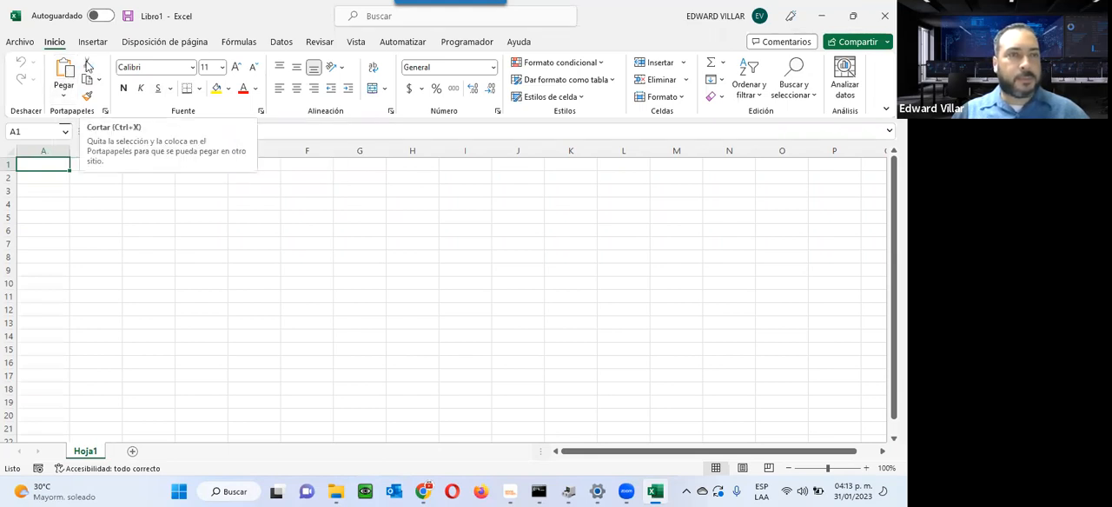
Step: Return to the guide PDF in the browser and look over the Ctrl shortcut table through to section 2.2 Auto Rellenos y Auto Arrastres
left_click(821, 13)
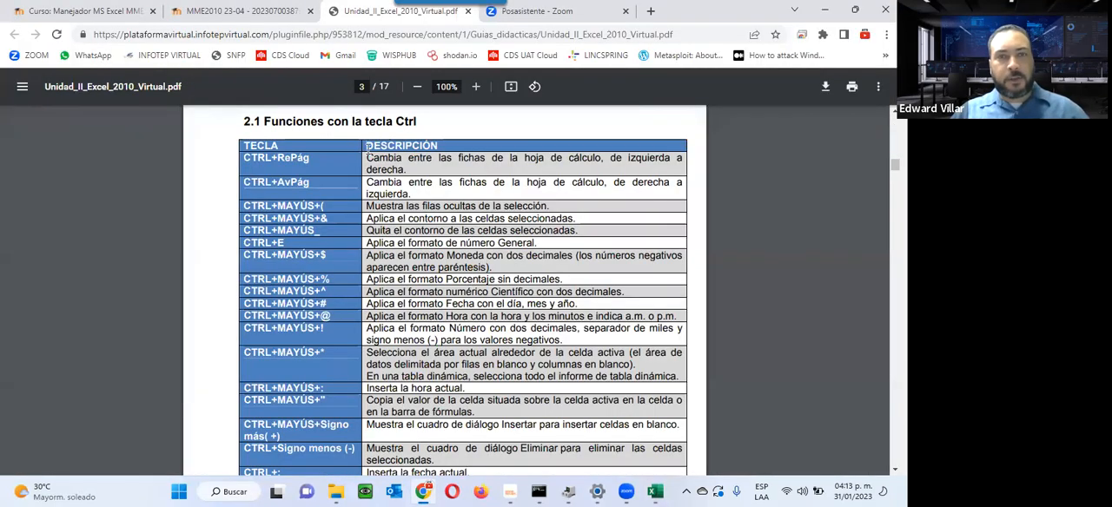
left_click_drag(368, 149, 551, 408)
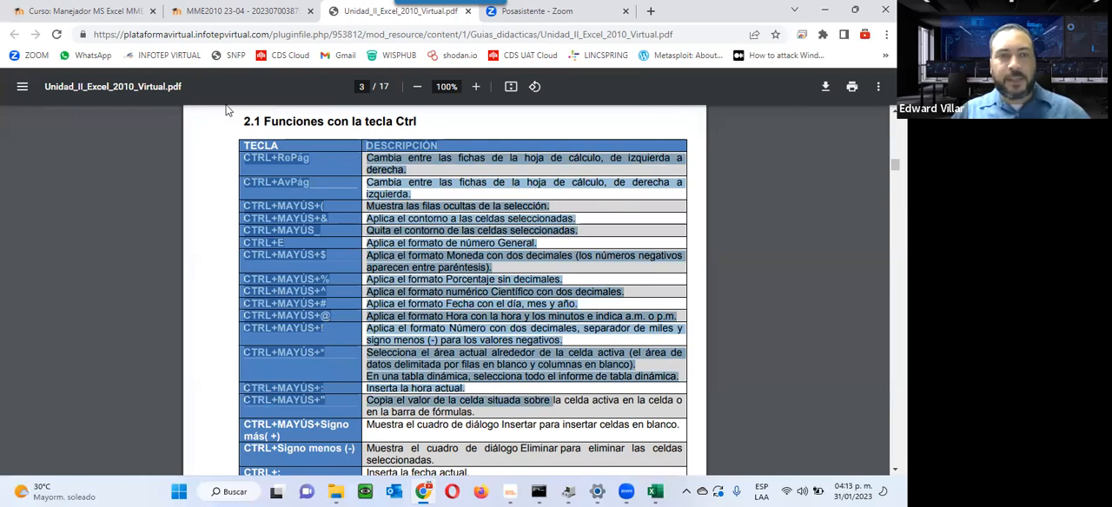
left_click(255, 174)
scroll(295, 304, "down", 10)
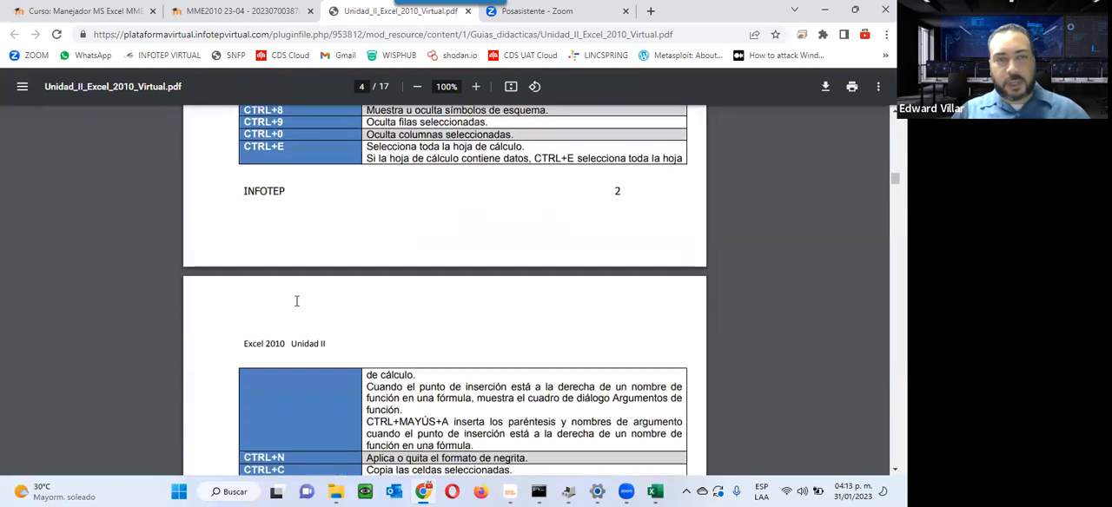
scroll(295, 305, "down", 10)
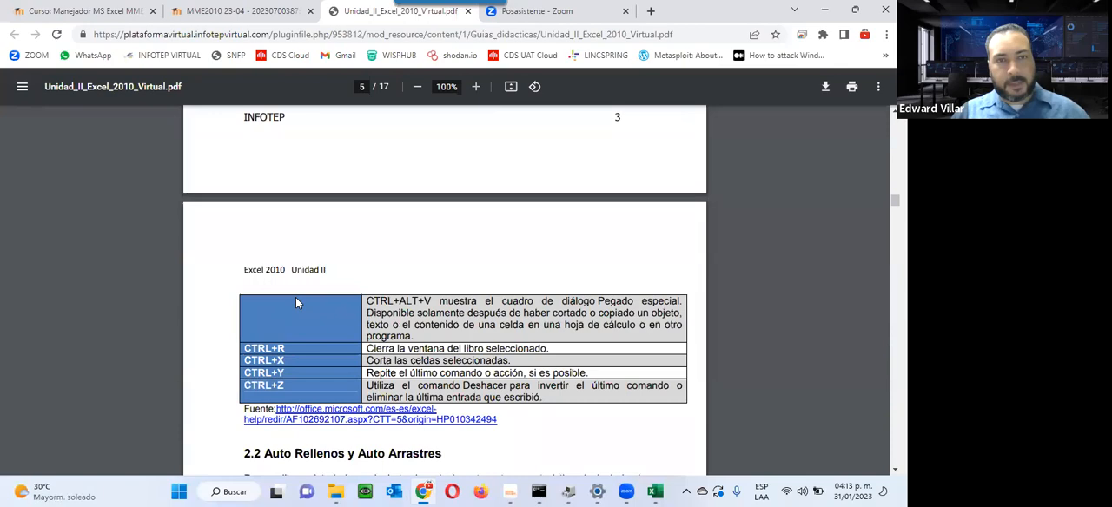
Step: Review the Ctrl shortcut table, bring up the blank Excel workbook briefly, and highlight the start of the CTRL+G description in the guide
scroll(295, 302, "up", 8)
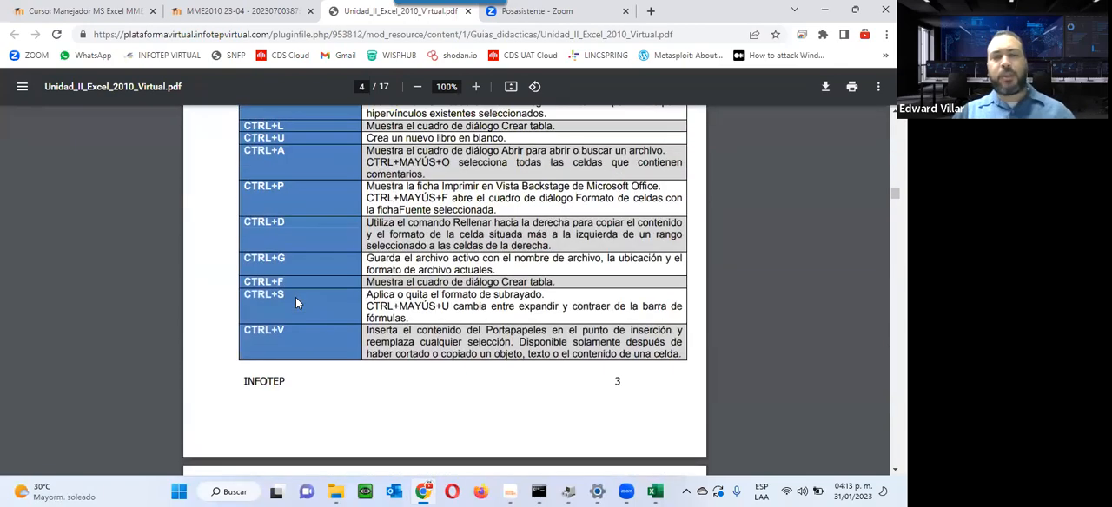
scroll(295, 303, "up", 1)
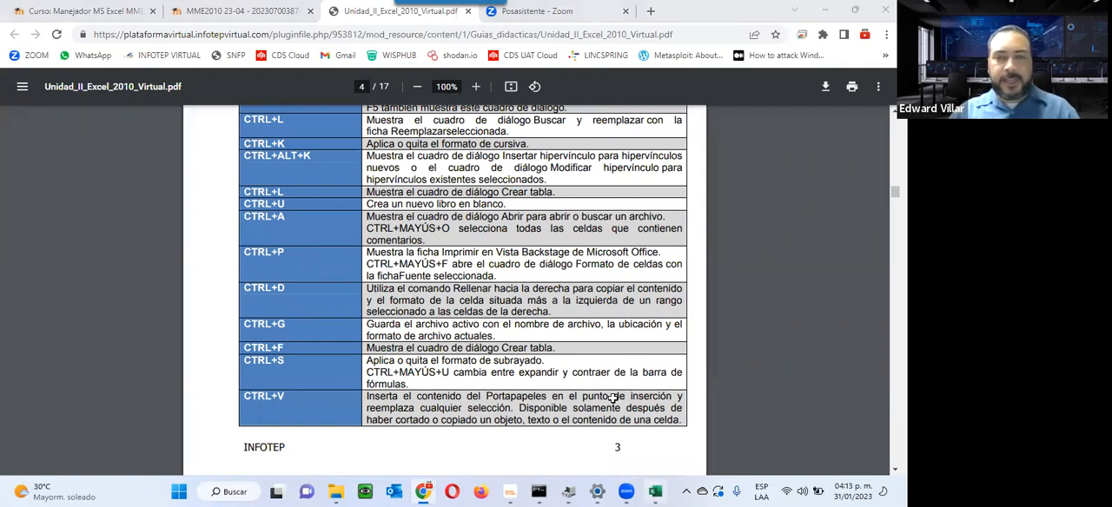
left_click(655, 491)
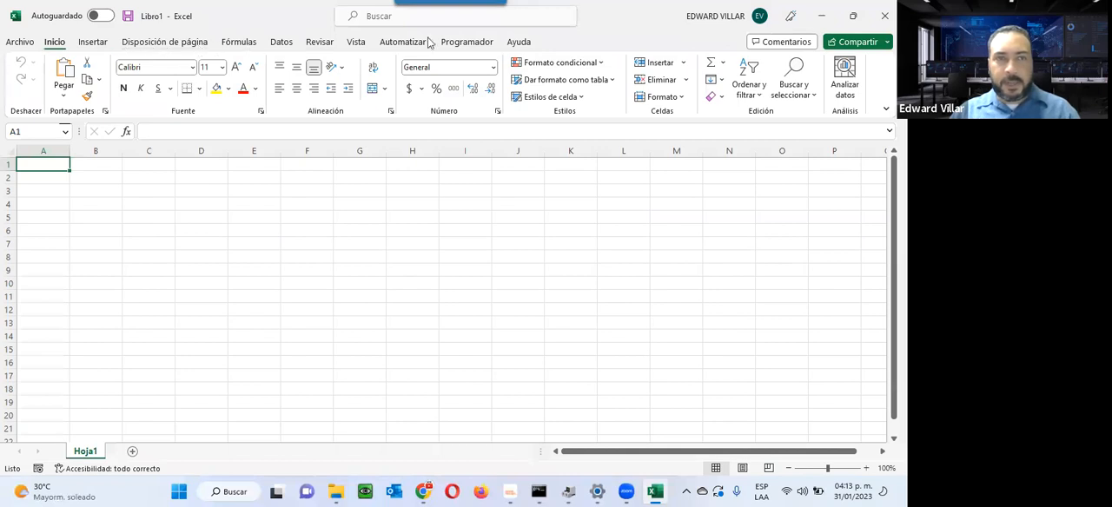
left_click(823, 18)
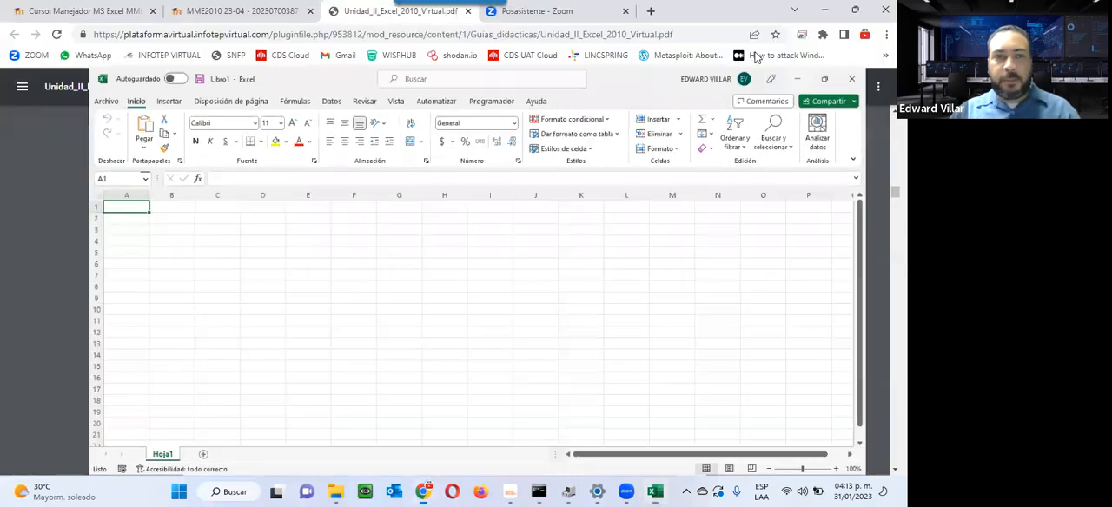
left_click_drag(247, 319, 296, 326)
left_click_drag(366, 324, 459, 326)
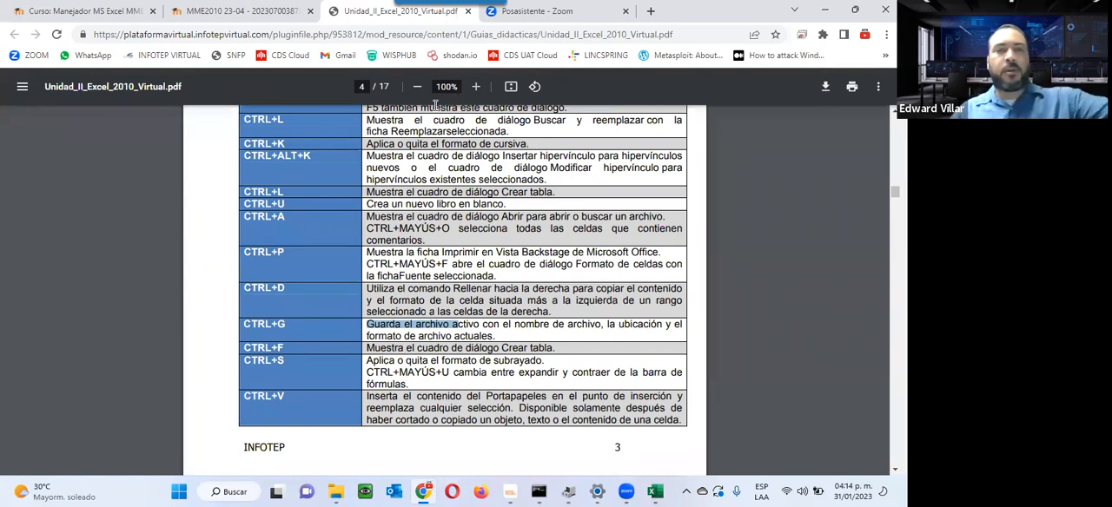
Step: Go to section 2.2 Auto Rellenos y Auto Arrastres, highlight its heading, and view the fill example for days, months and numbers
scroll(417, 217, "down", 5)
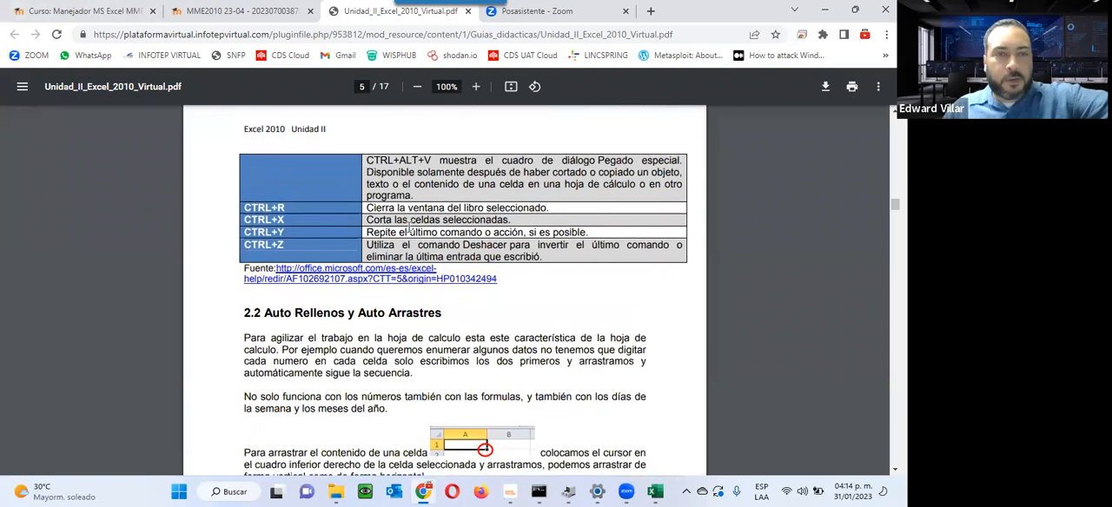
scroll(408, 224, "down", 3)
scroll(408, 224, "up", 2)
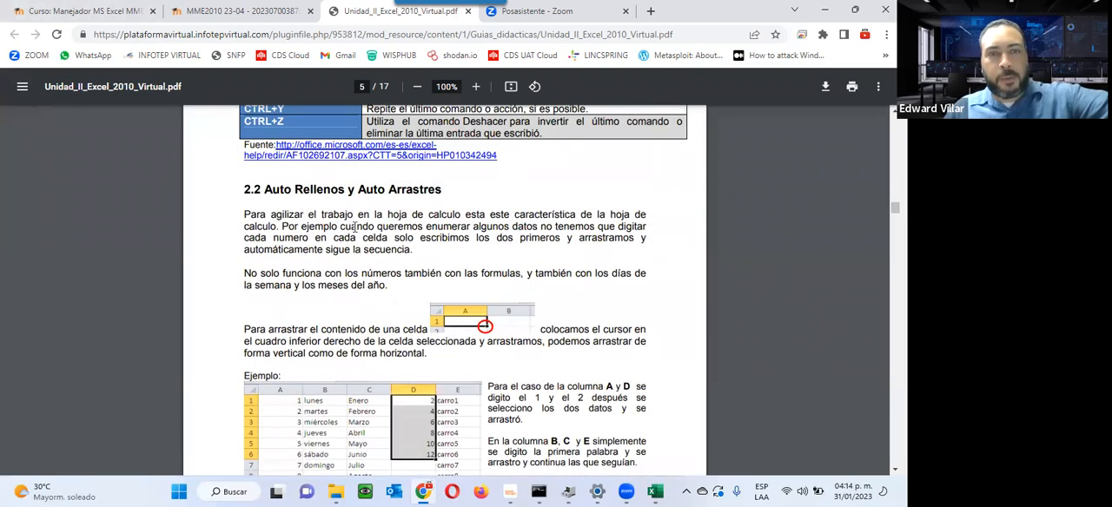
left_click_drag(265, 189, 476, 187)
scroll(445, 361, "down", 3)
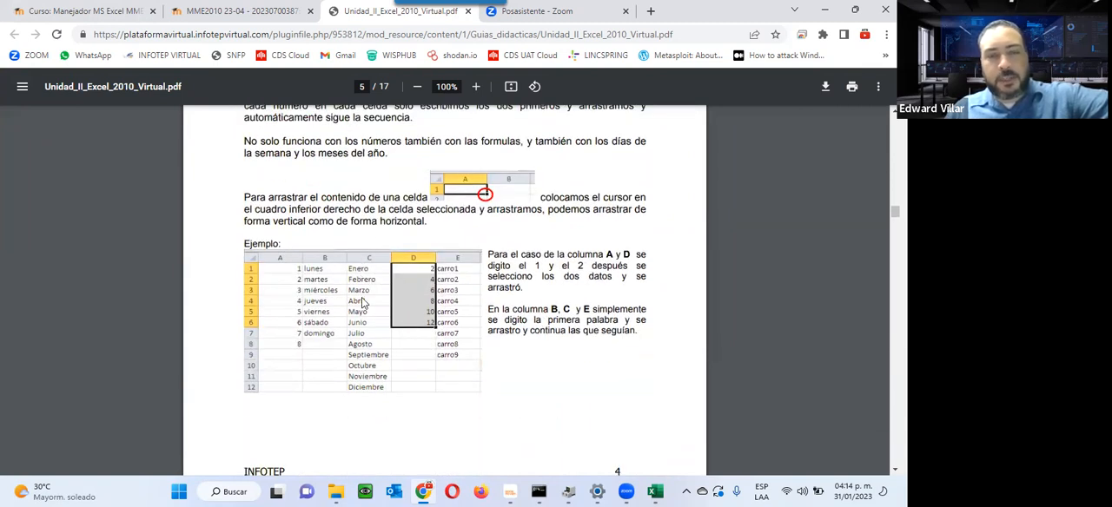
Step: Look over the guide's pages on auto fill options and on reaching the modificar listas personalizadas button through Excel's advanced options
scroll(370, 304, "down", 5)
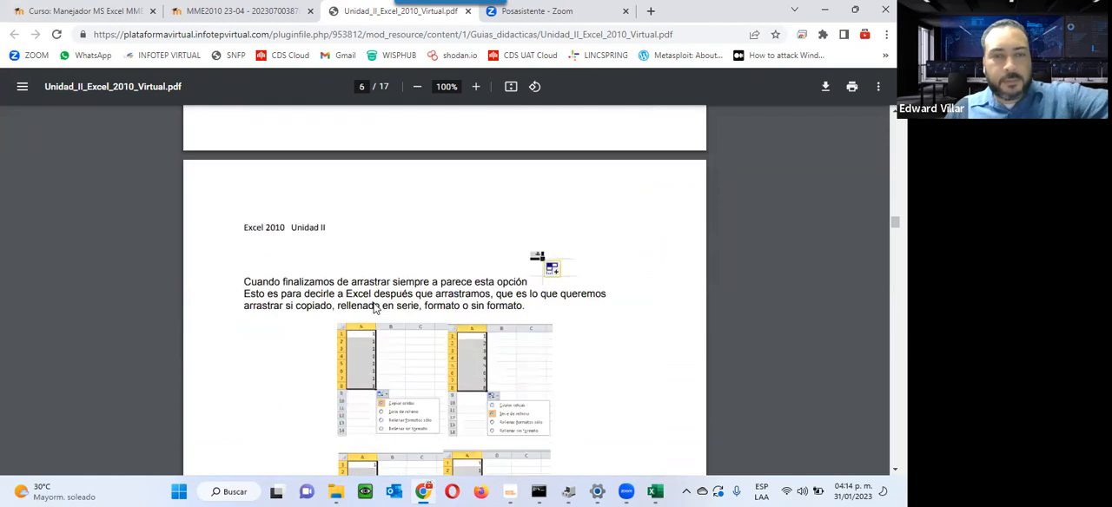
scroll(375, 308, "down", 10)
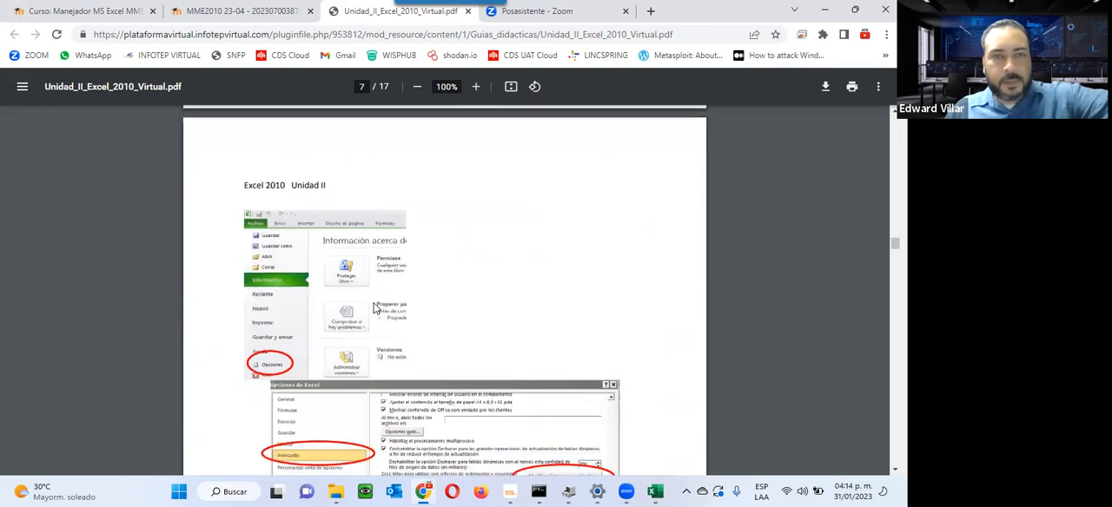
scroll(375, 308, "down", 3)
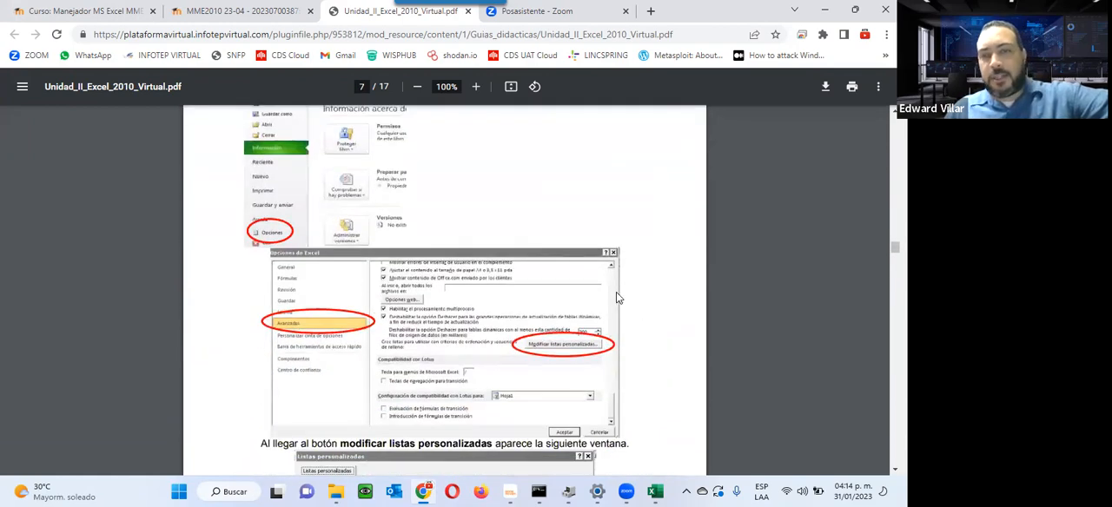
scroll(347, 247, "up", 6)
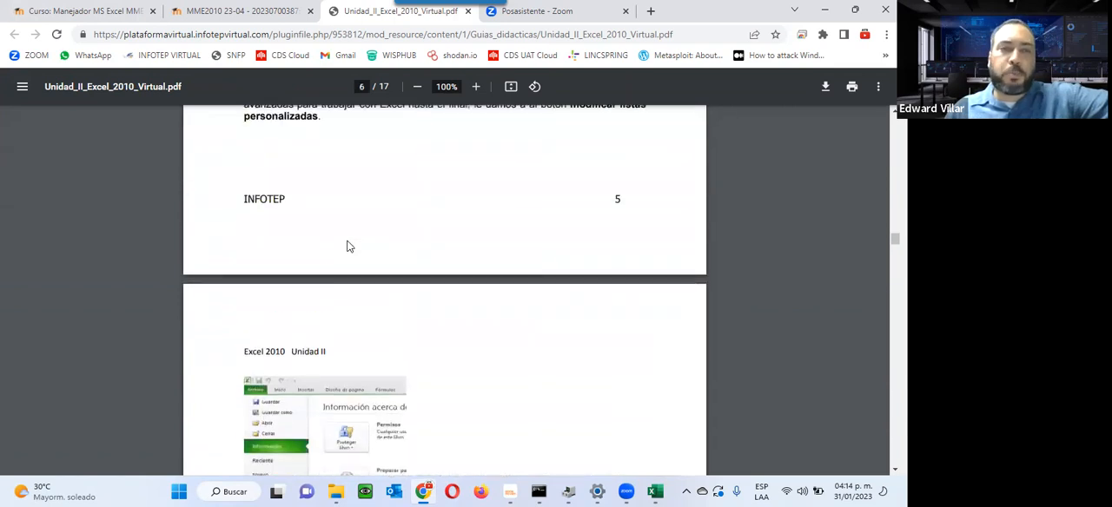
scroll(347, 247, "down", 7)
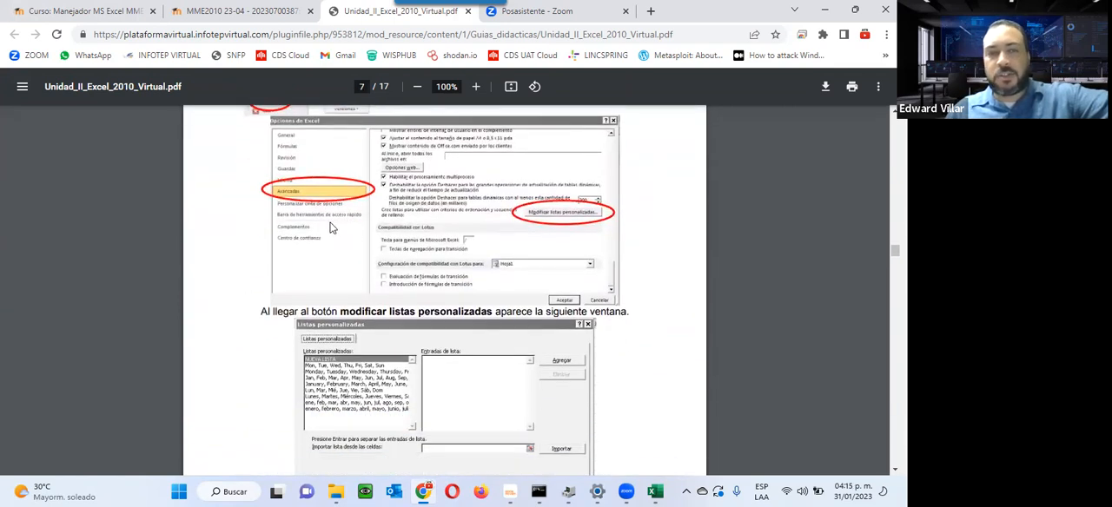
scroll(573, 402, "down", 3)
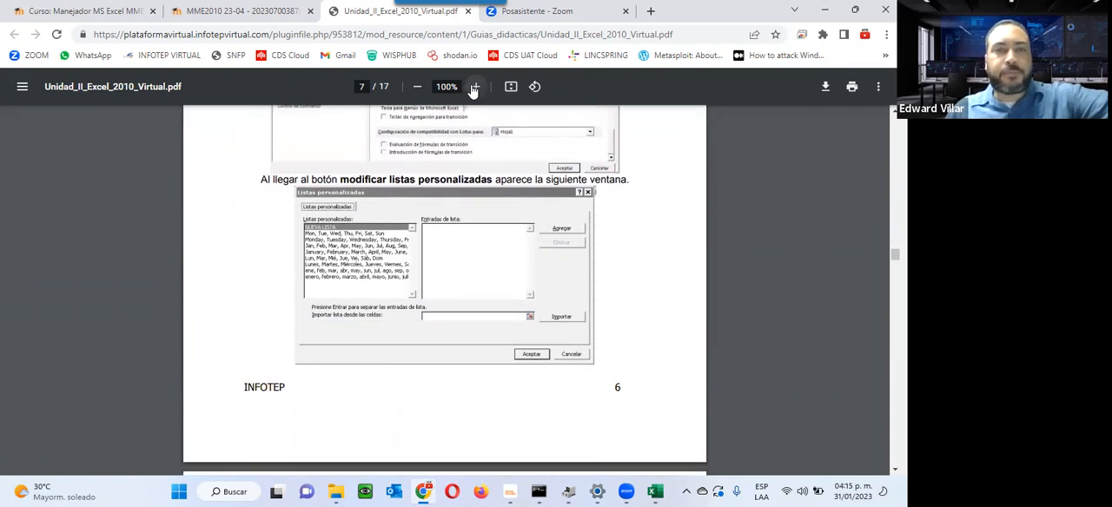
Step: Enlarge the guide to 150% and examine the Opciones de Excel and Listas personalizadas dialog illustrations on page 7
left_click(475, 87)
left_click(476, 87)
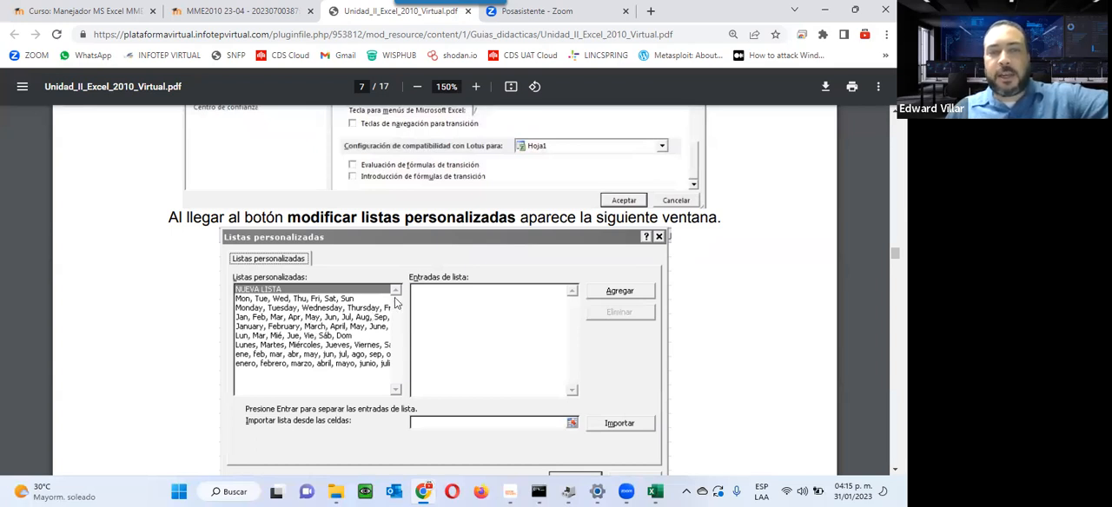
scroll(465, 305, "up", 4)
scroll(467, 298, "down", 5)
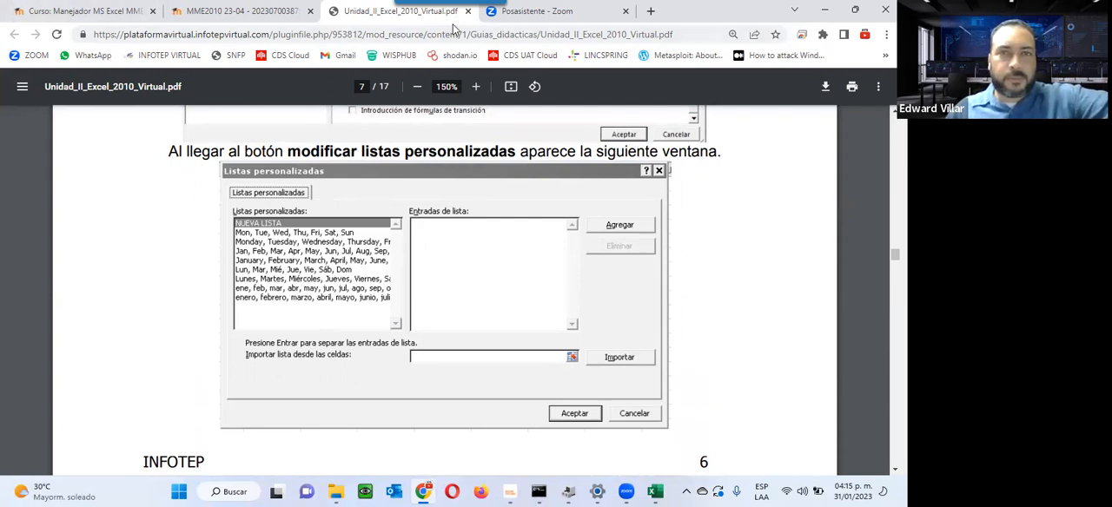
scroll(338, 234, "up", 4)
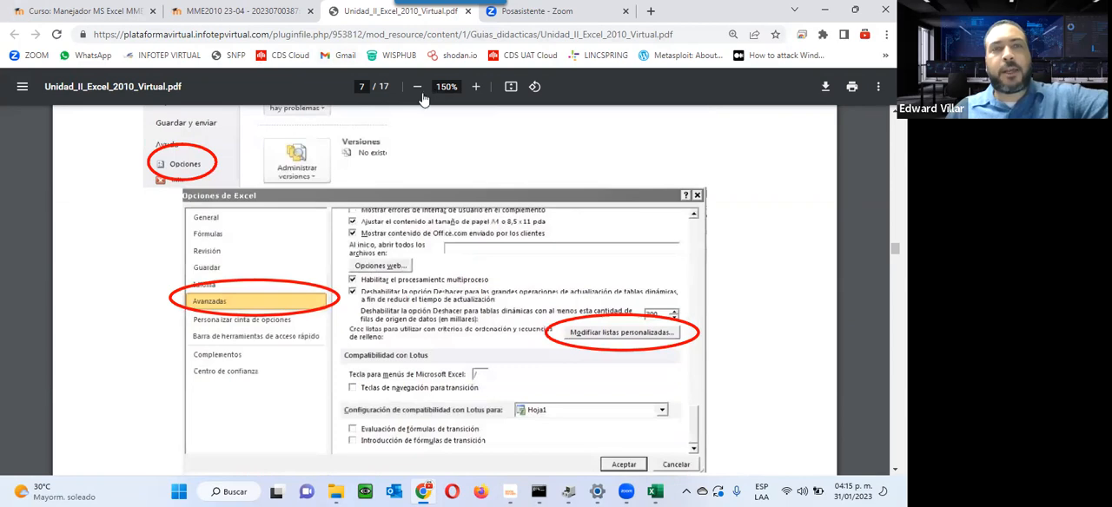
scroll(432, 188, "down", 4)
scroll(432, 189, "down", 20)
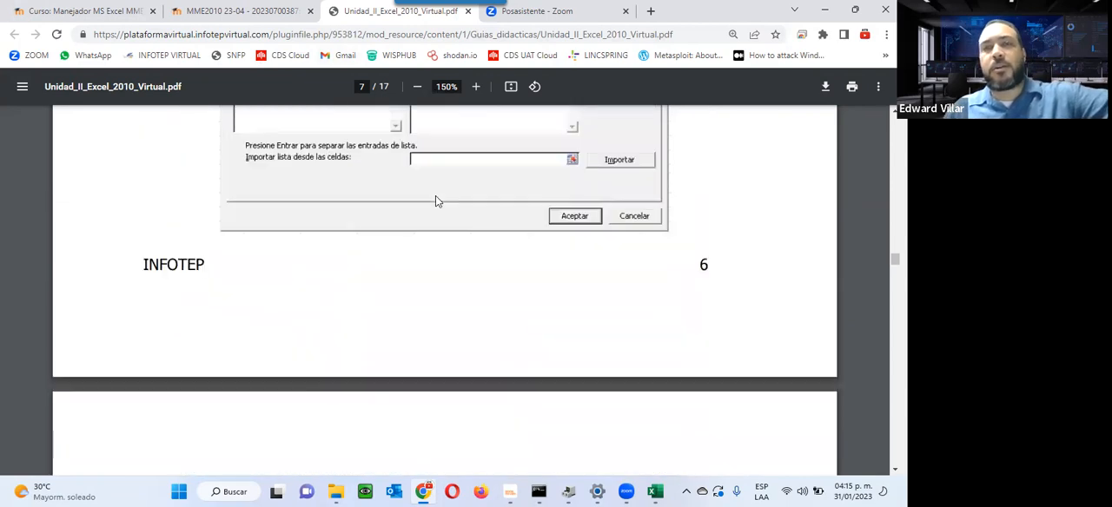
Step: View section 2.3 Formato de celdas in the guide, including its ribbon and Formato de celdas dialog illustrations
scroll(437, 201, "down", 6)
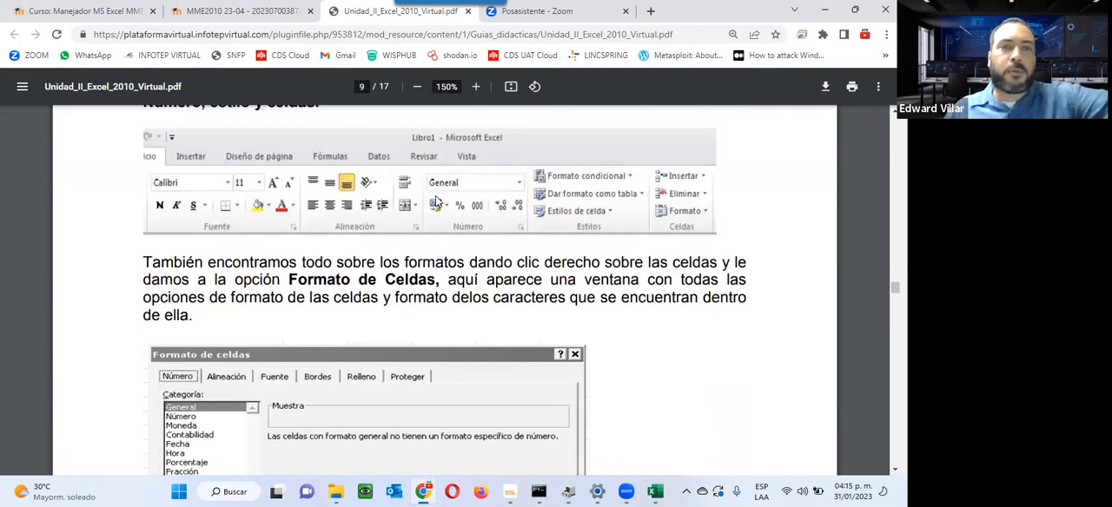
scroll(436, 200, "up", 3)
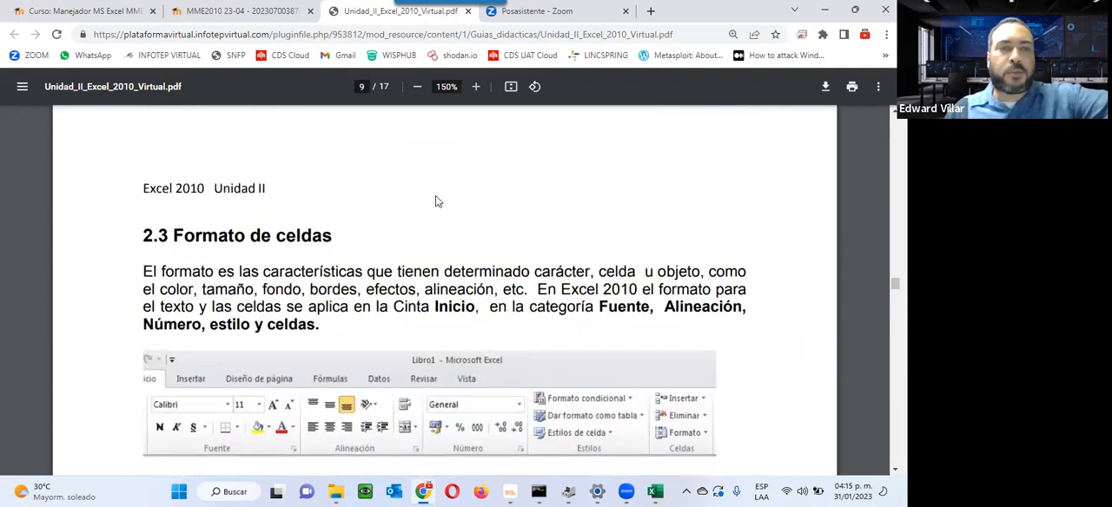
scroll(436, 200, "down", 5)
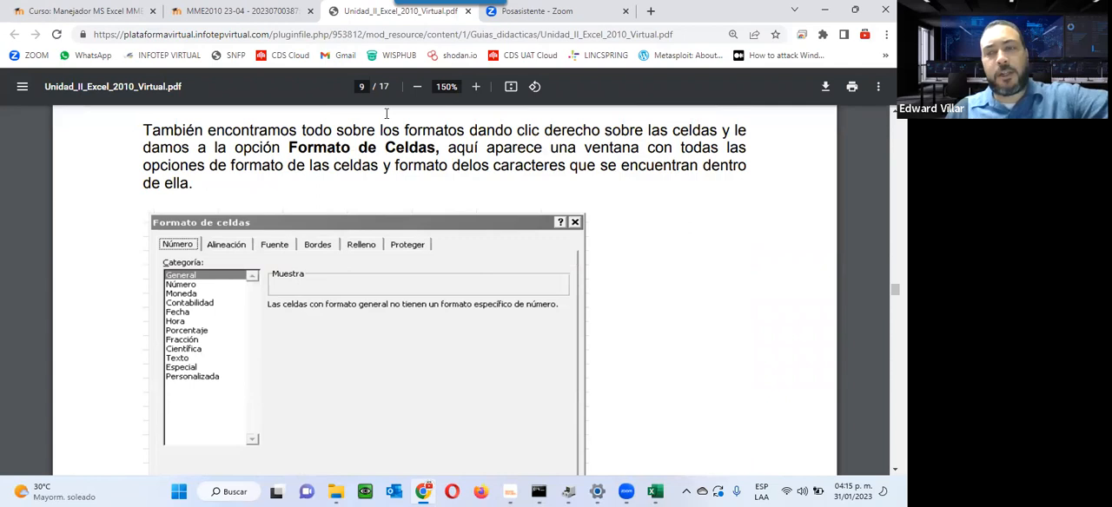
Step: Close the guide and the unit instructions page, and open Foro de la Unidad 2 from the course page in a new browser tab
left_click(467, 11)
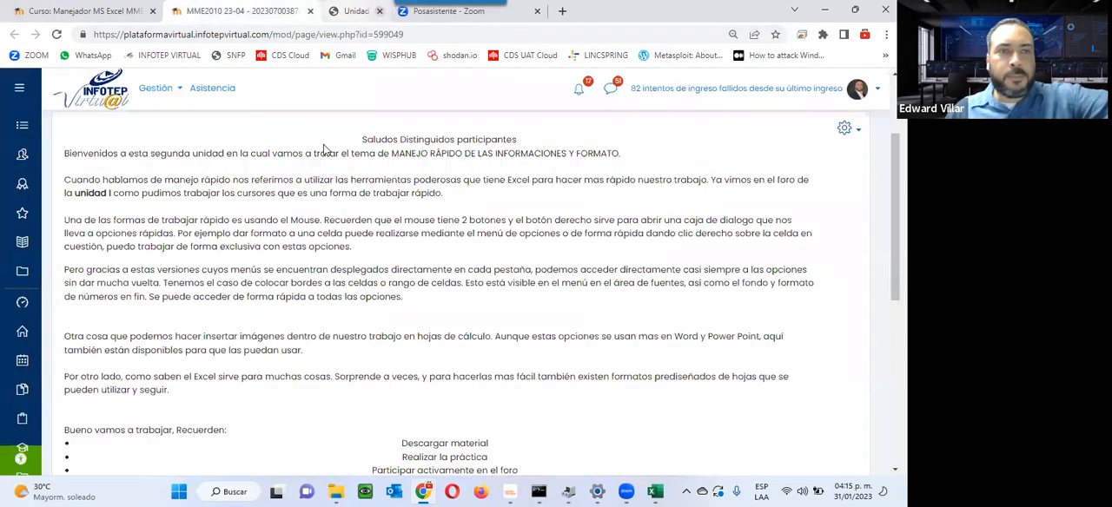
left_click(310, 12)
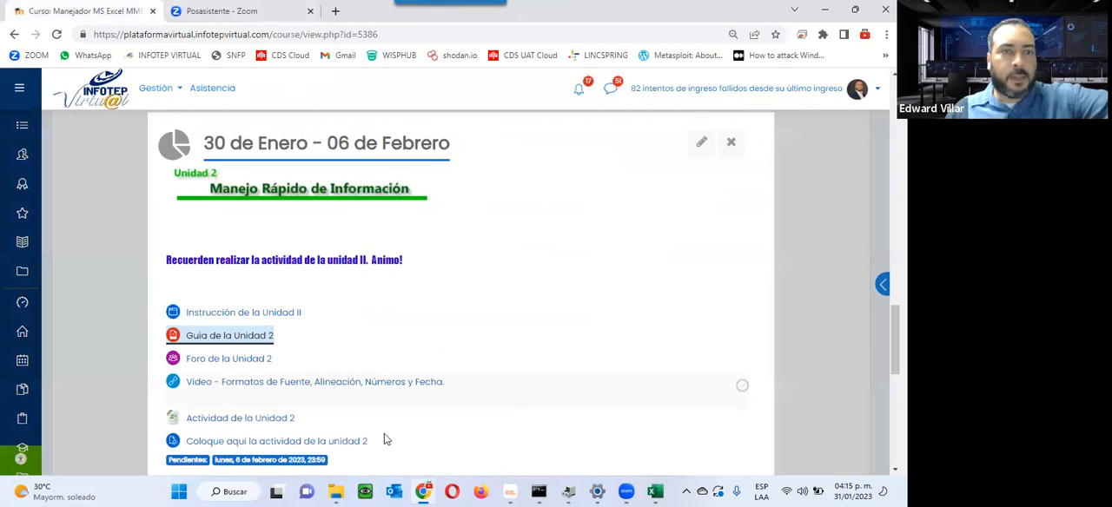
scroll(243, 244, "down", 2)
right_click(240, 233)
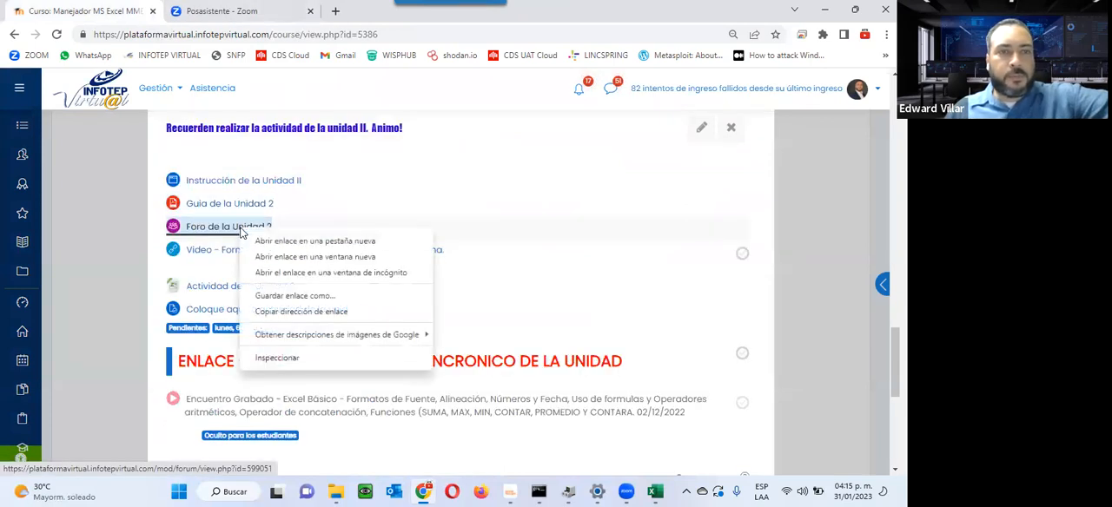
left_click(270, 243)
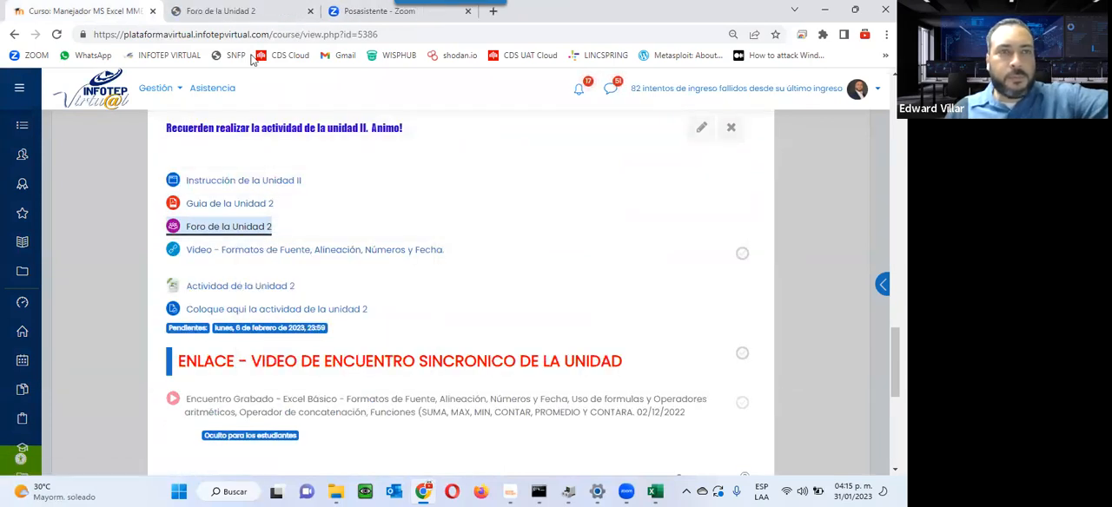
left_click(236, 18)
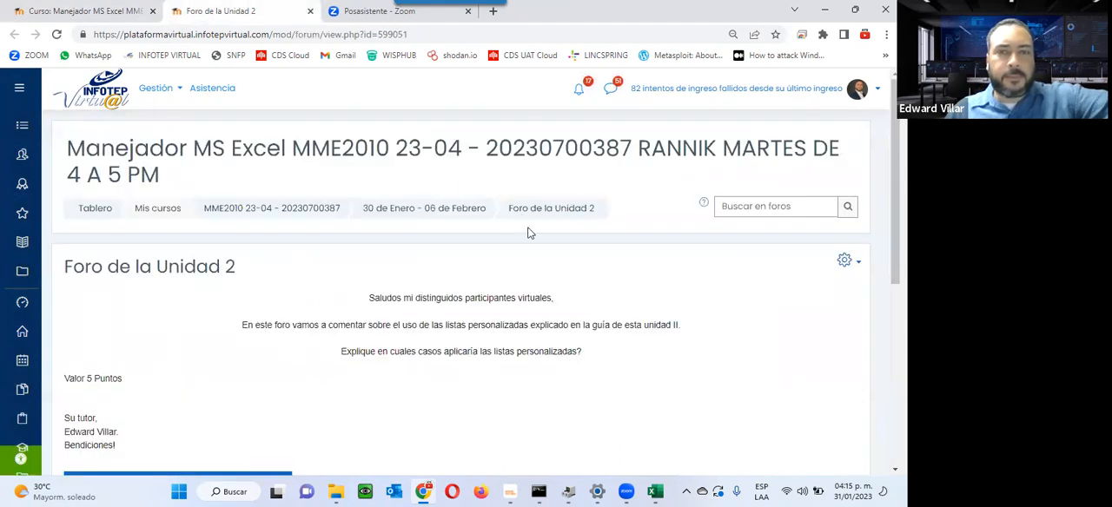
Step: Read the Unidad 2 forum prompt and open a new discussion topic form, visiting its Asunto and Mensaje fields without entering text
scroll(527, 233, "down", 2)
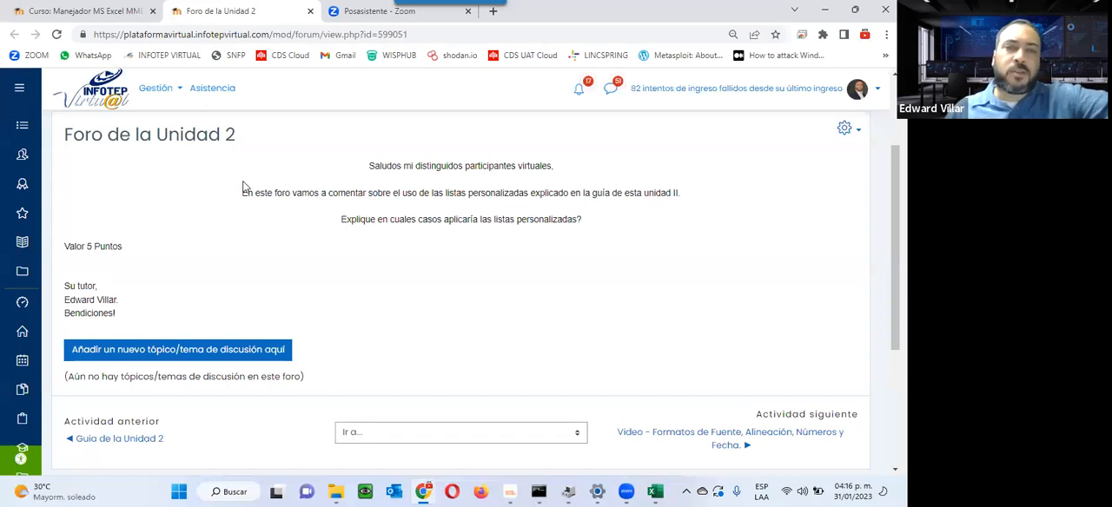
left_click(204, 358)
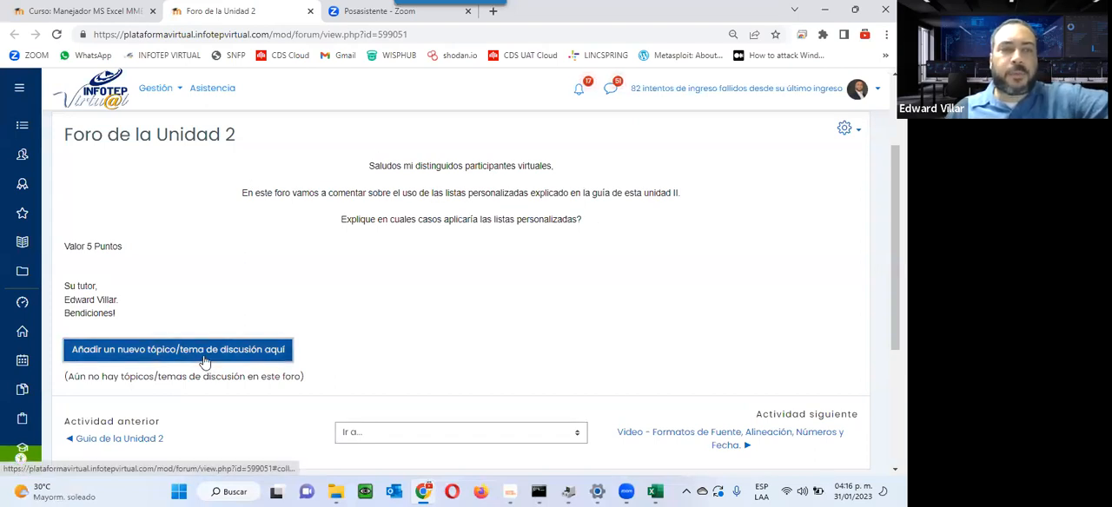
scroll(208, 339, "down", 2)
left_click(318, 189)
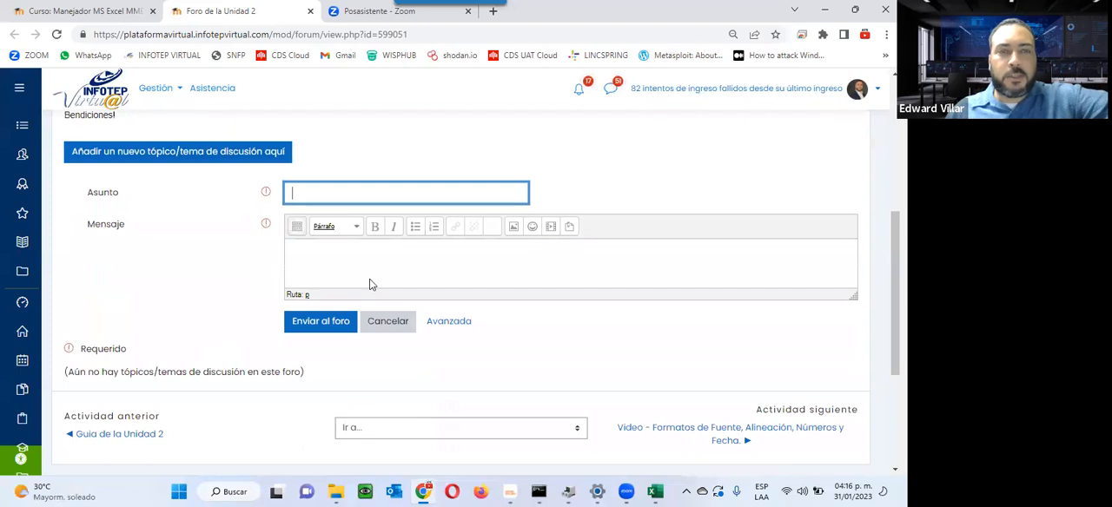
left_click(369, 284)
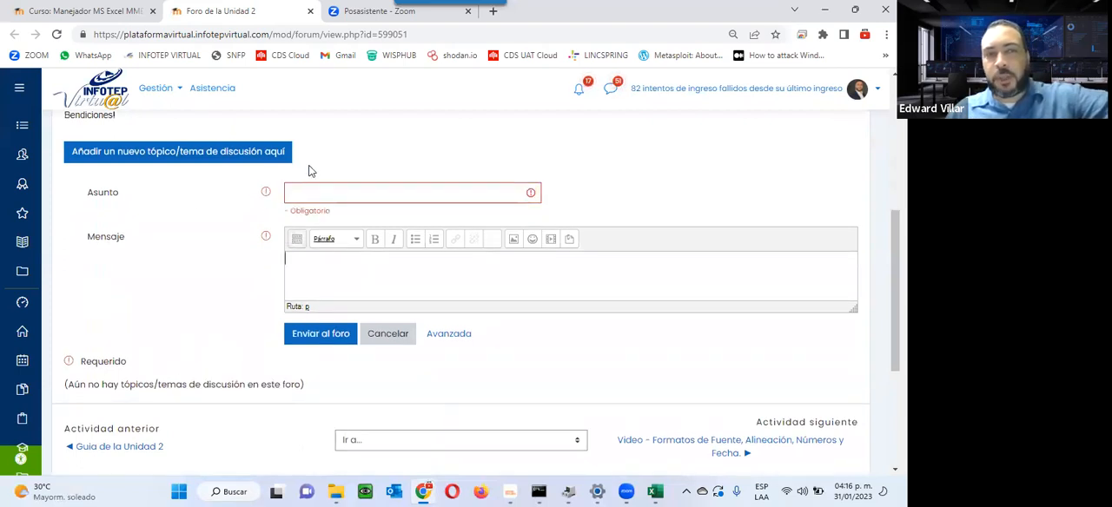
scroll(296, 229, "up", 4)
scroll(296, 229, "down", 4)
scroll(293, 223, "up", 4)
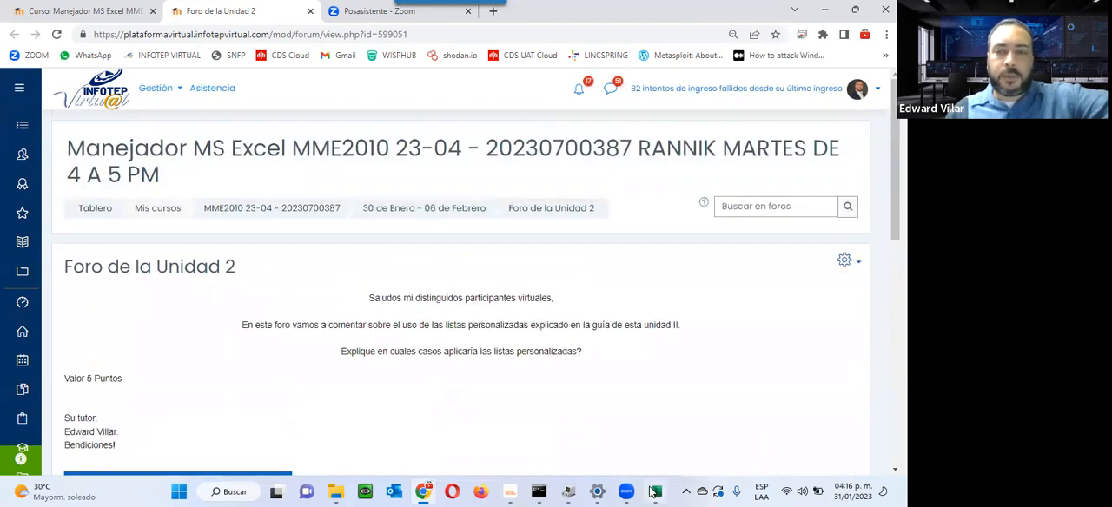
Step: Switch to Excel, view the custom lists setting in the General section of the advanced Excel options, and cancel the options dialog
left_click(655, 491)
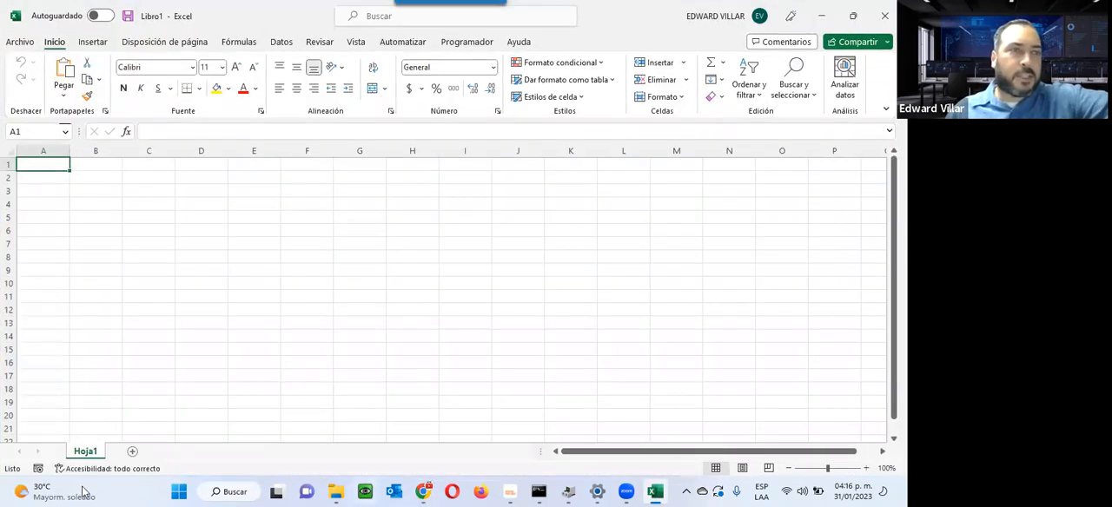
left_click(19, 41)
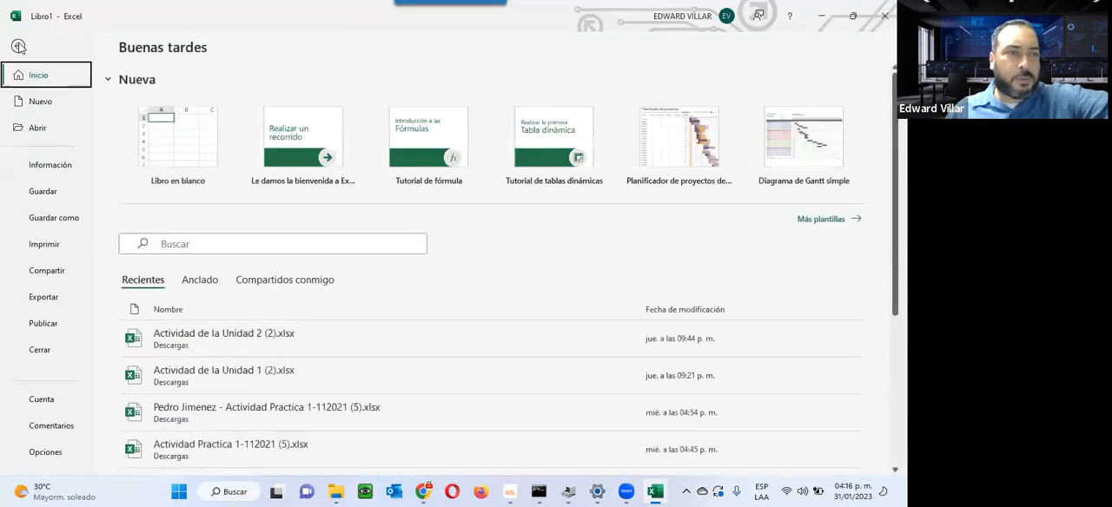
left_click(45, 453)
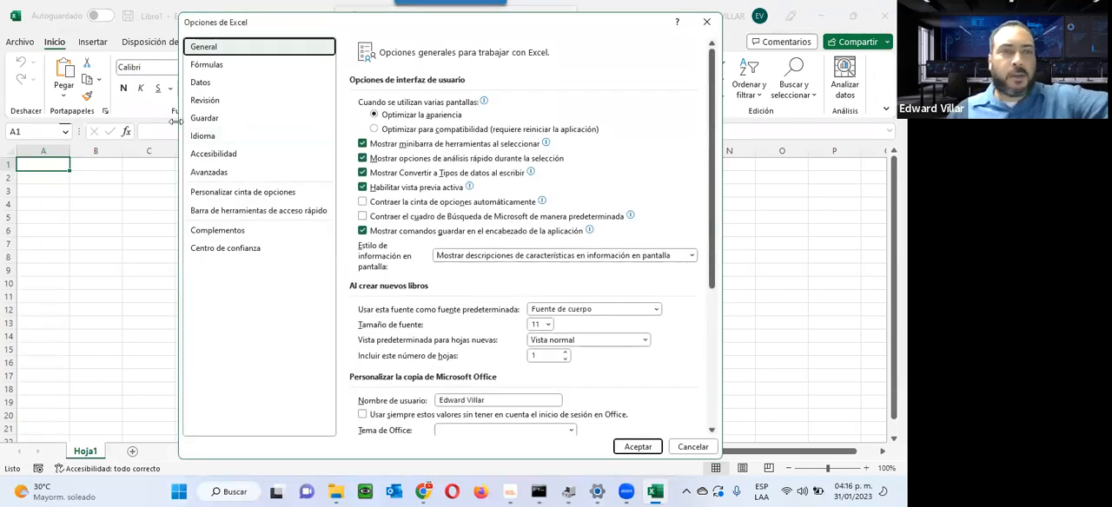
left_click(218, 173)
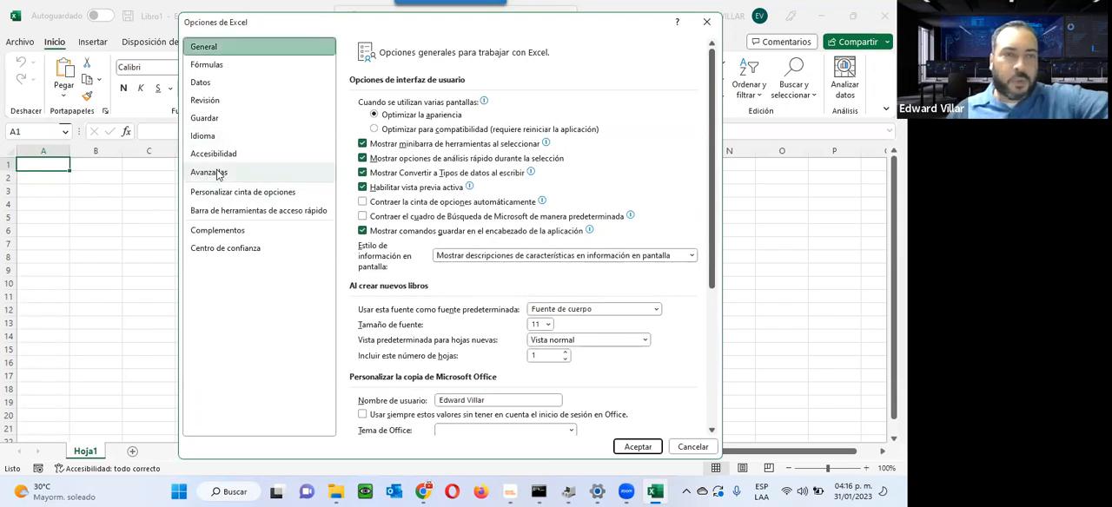
left_click_drag(705, 80, 705, 375)
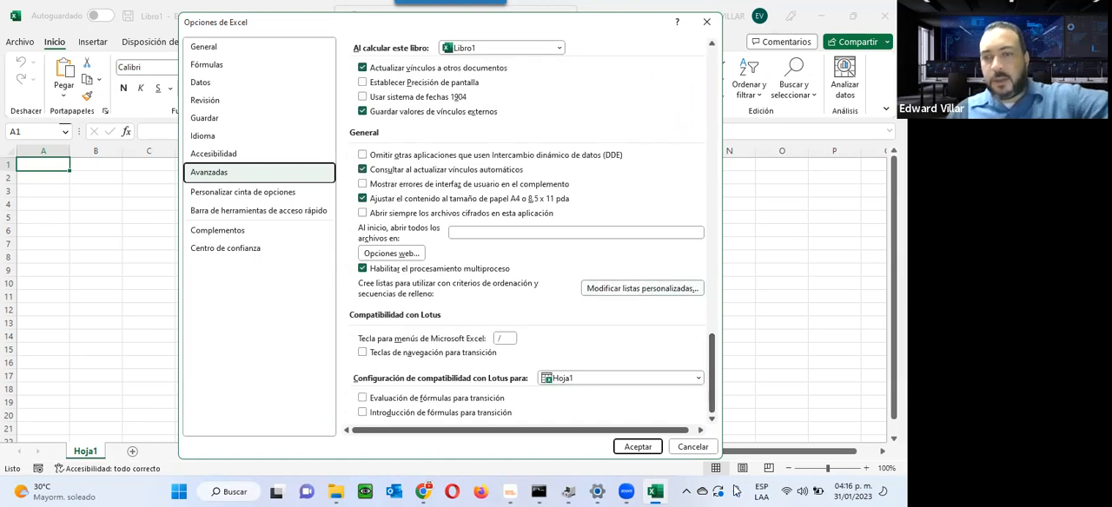
left_click(692, 447)
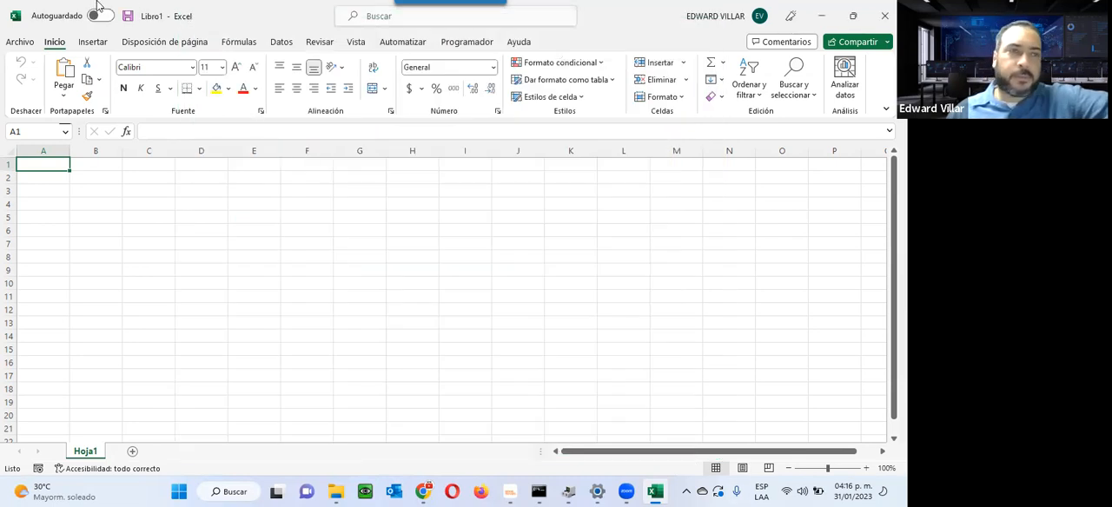
Step: Open the Listas personalizadas dialog from the advanced Excel options
left_click(17, 42)
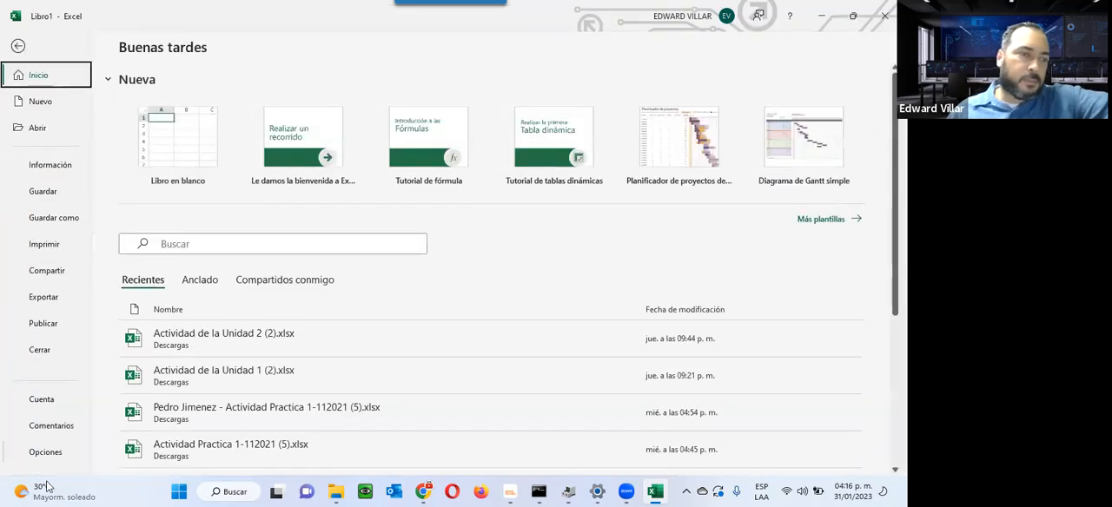
left_click(49, 452)
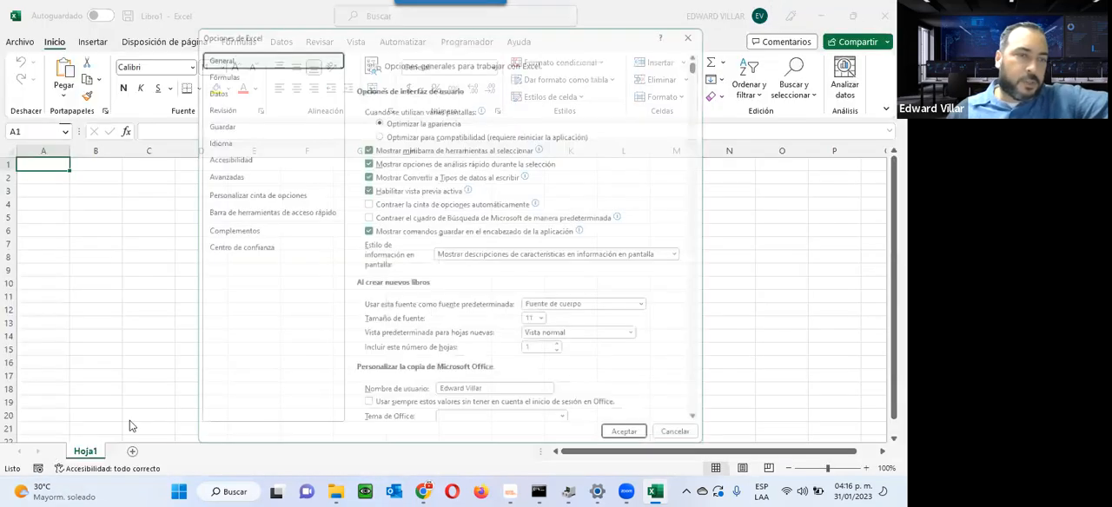
left_click(292, 175)
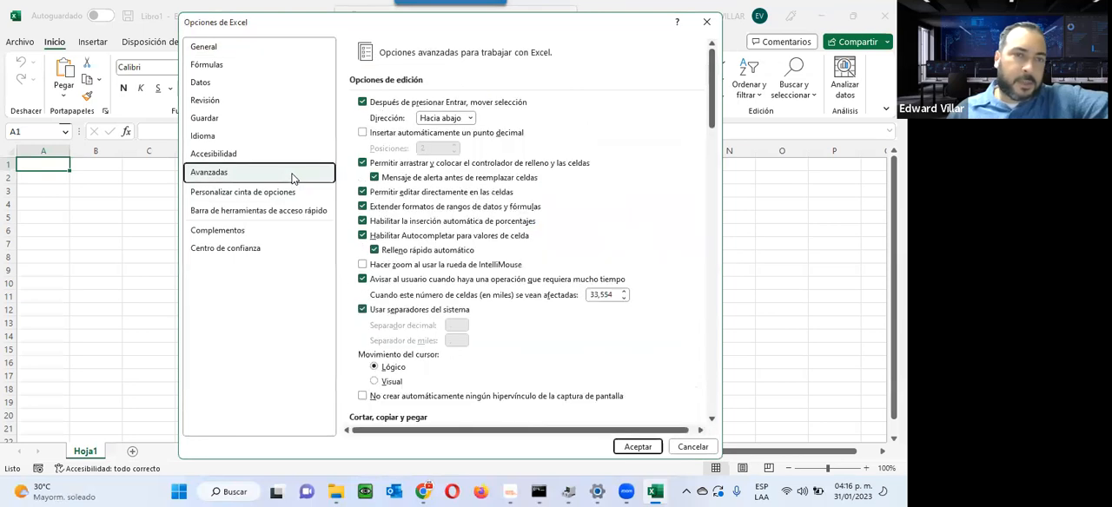
left_click_drag(712, 117, 648, 404)
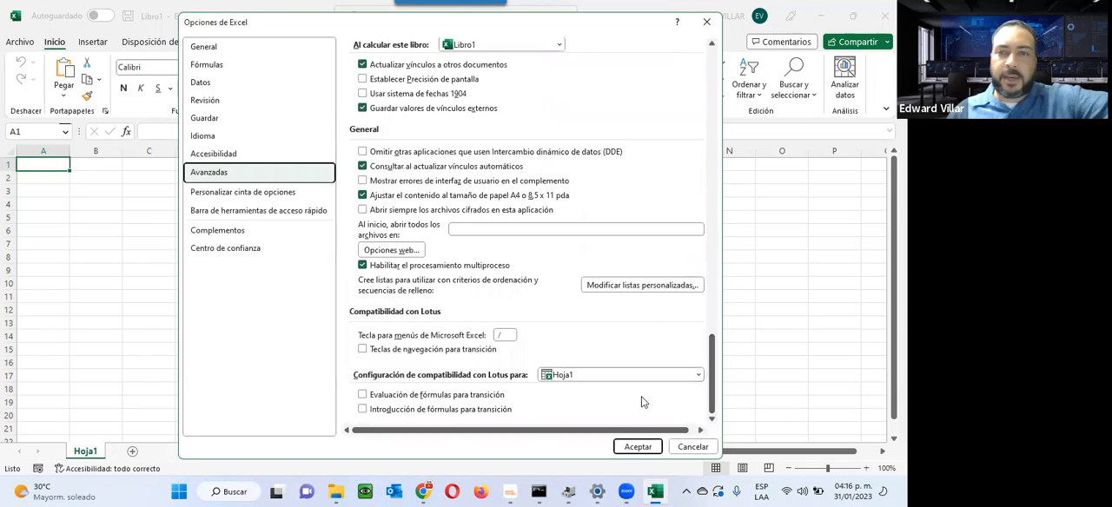
left_click(646, 286)
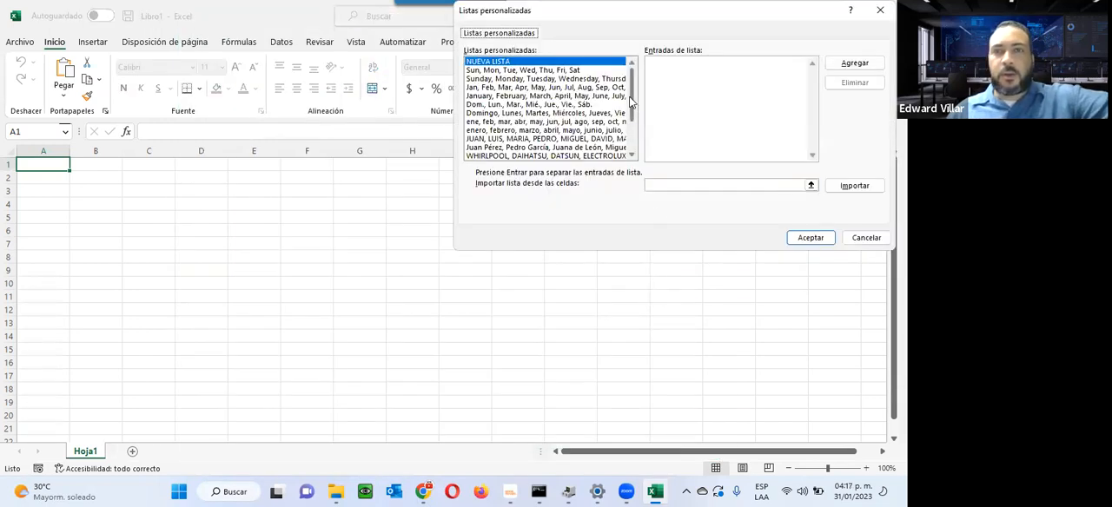
Step: Examine the entries of the custom list of car brands starting with HONDA, and accept both open dialogs
scroll(631, 117, "down", 2)
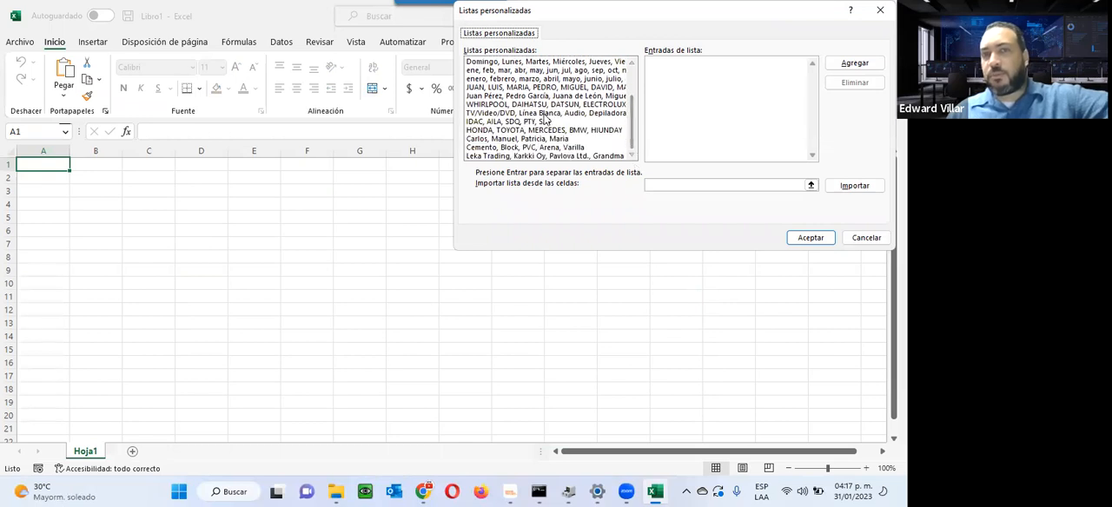
left_click(495, 132)
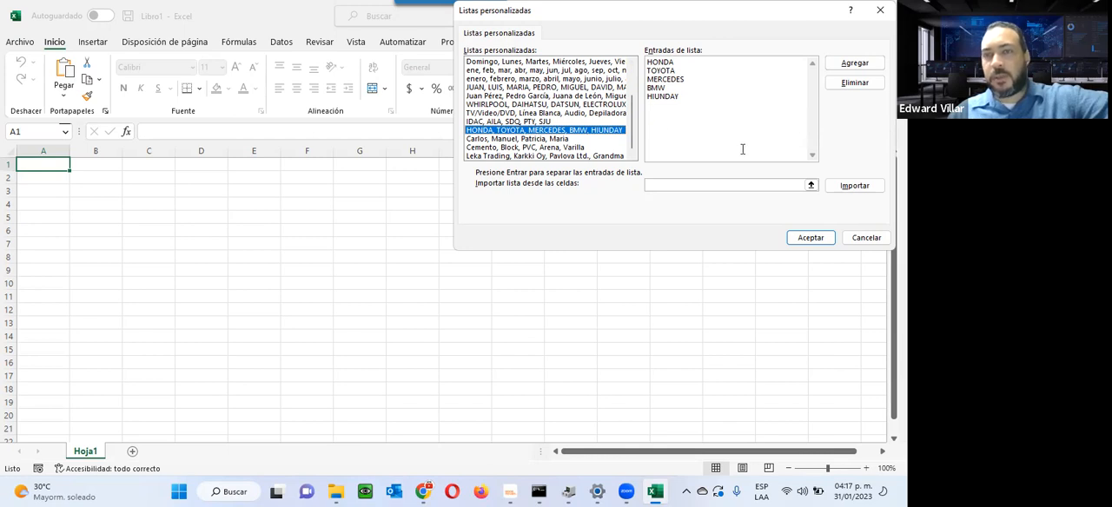
left_click(795, 240)
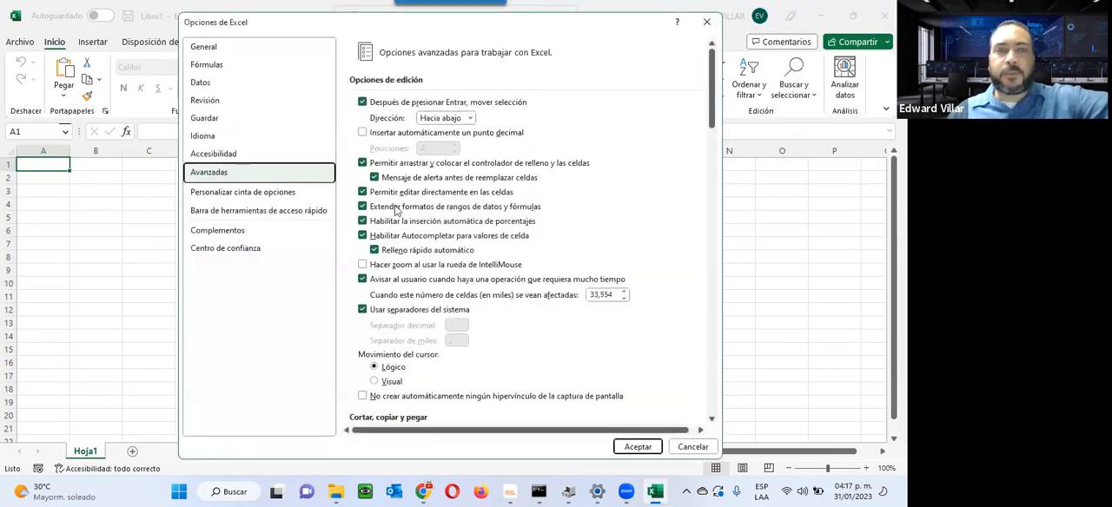
left_click(637, 447)
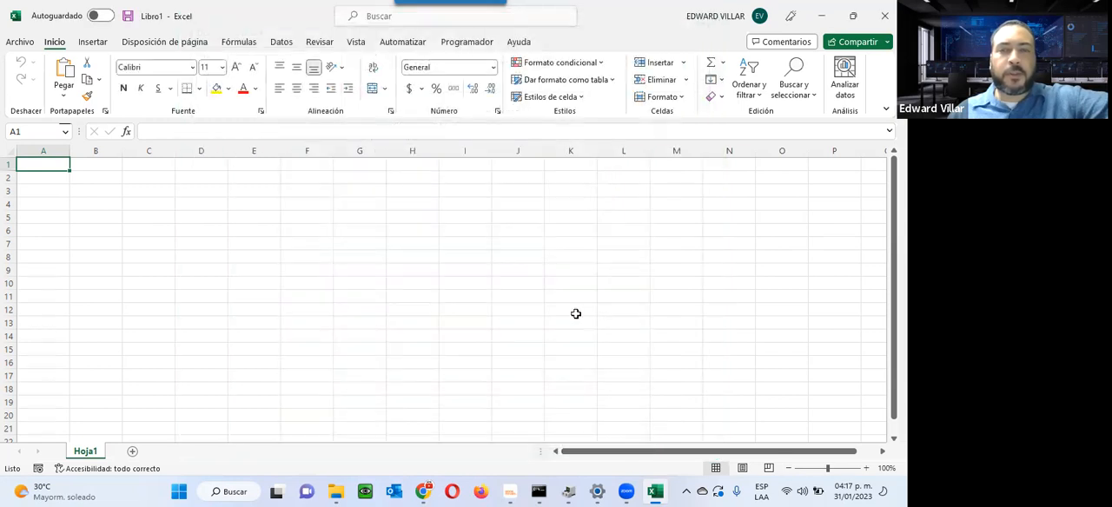
Step: Enter HONDA in cell F4 and fill the custom list series down to F12
left_click(306, 209)
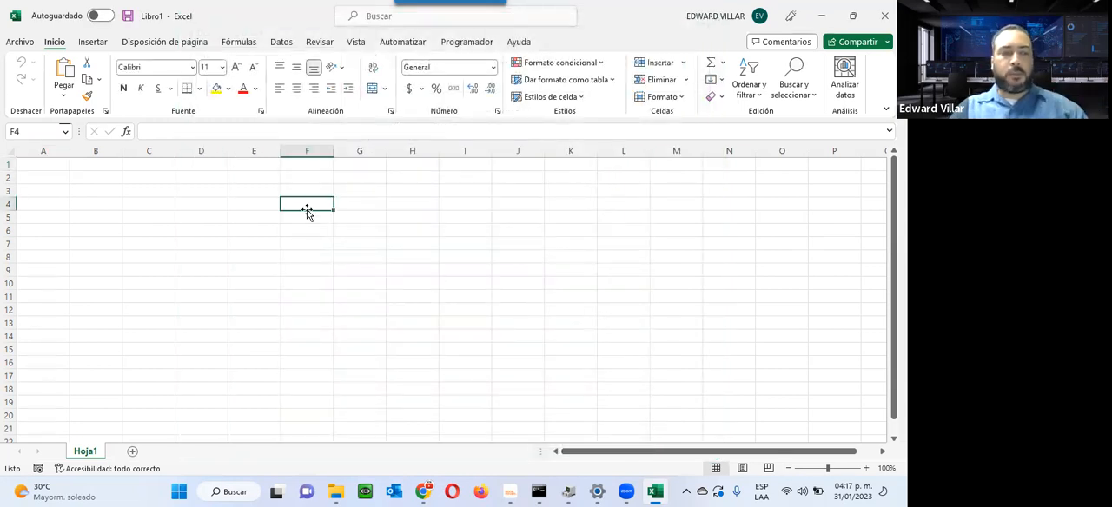
type("HONDA")
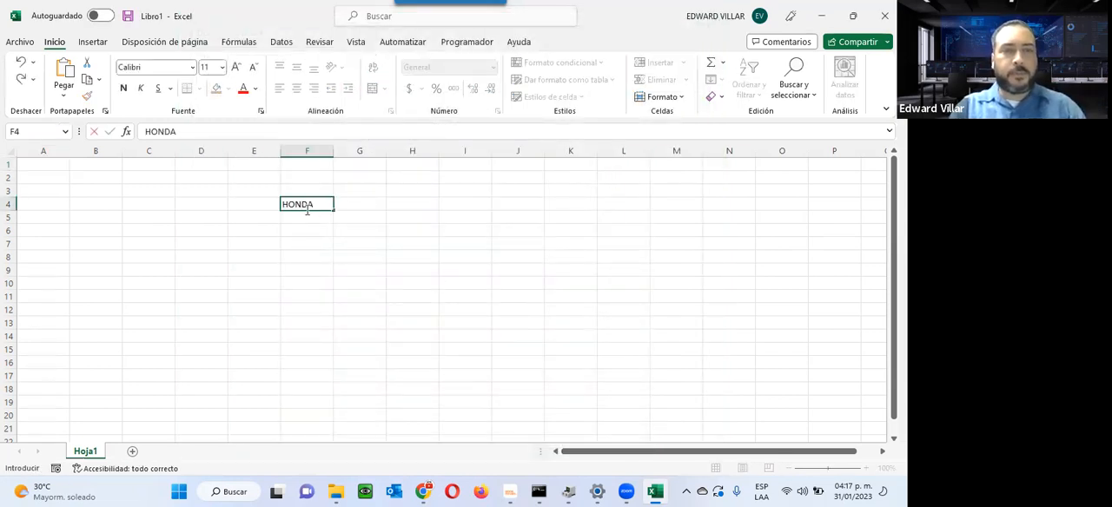
key("Return")
left_click(330, 205)
left_click_drag(332, 211, 333, 318)
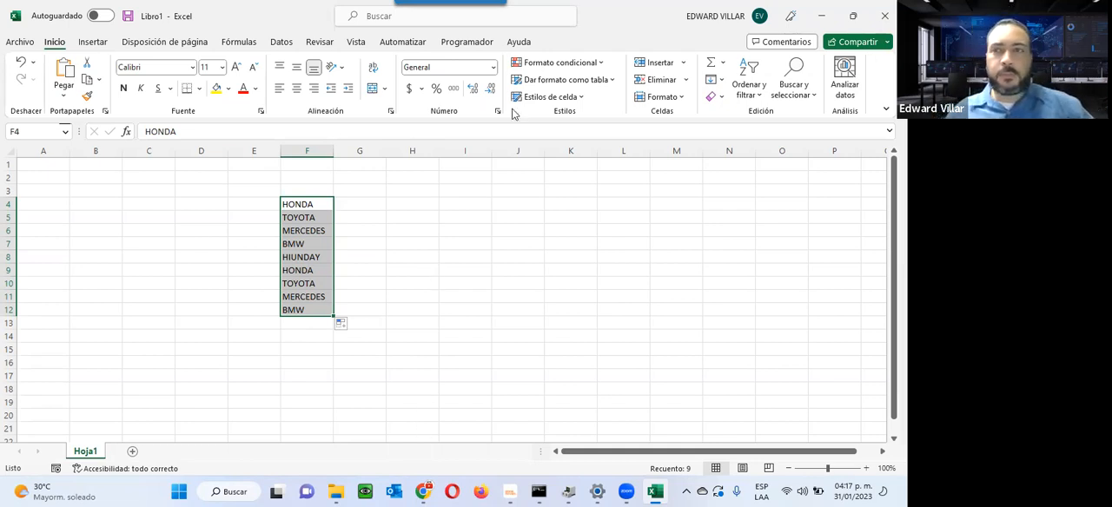
Step: Return to the browser, close the Foro de la Unidad 2 page, download Actividad de la Unidad 2 from the course, and open it in Excel
left_click(821, 16)
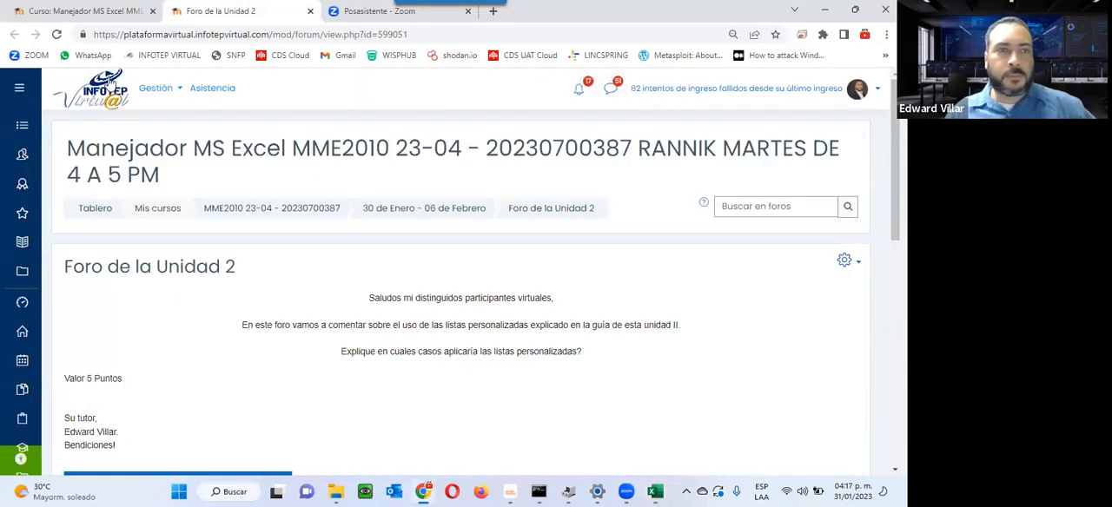
left_click(310, 11)
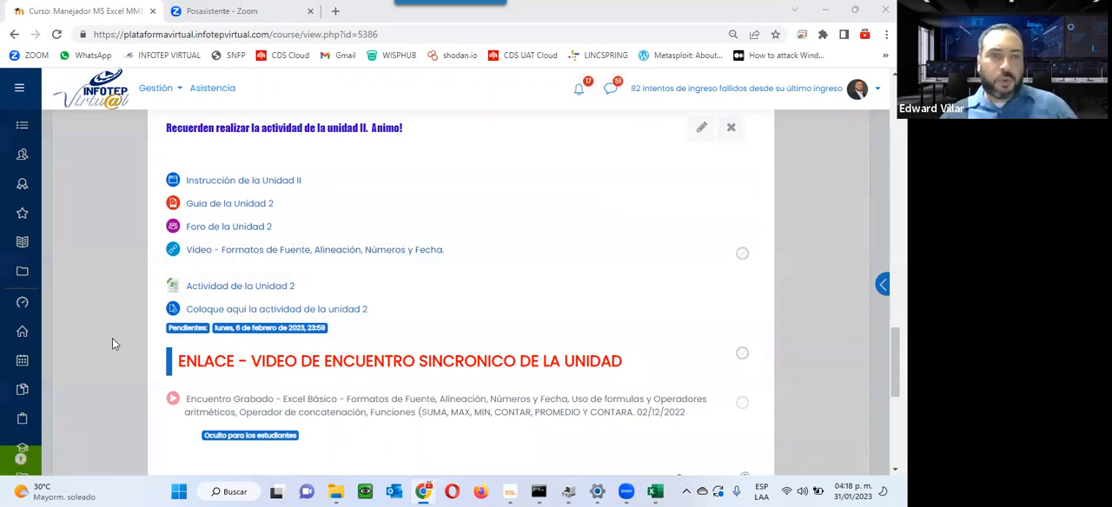
left_click(226, 291)
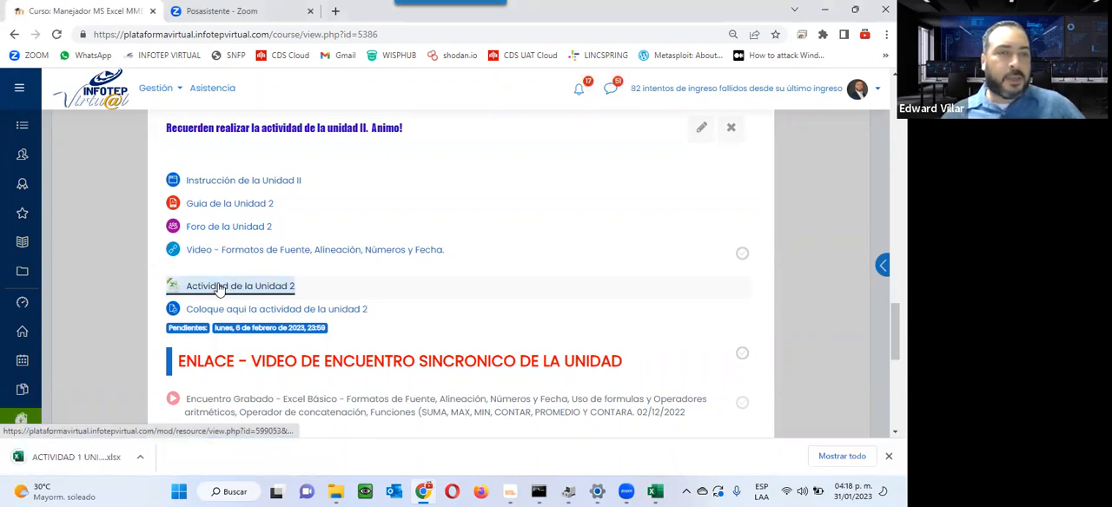
left_click(65, 457)
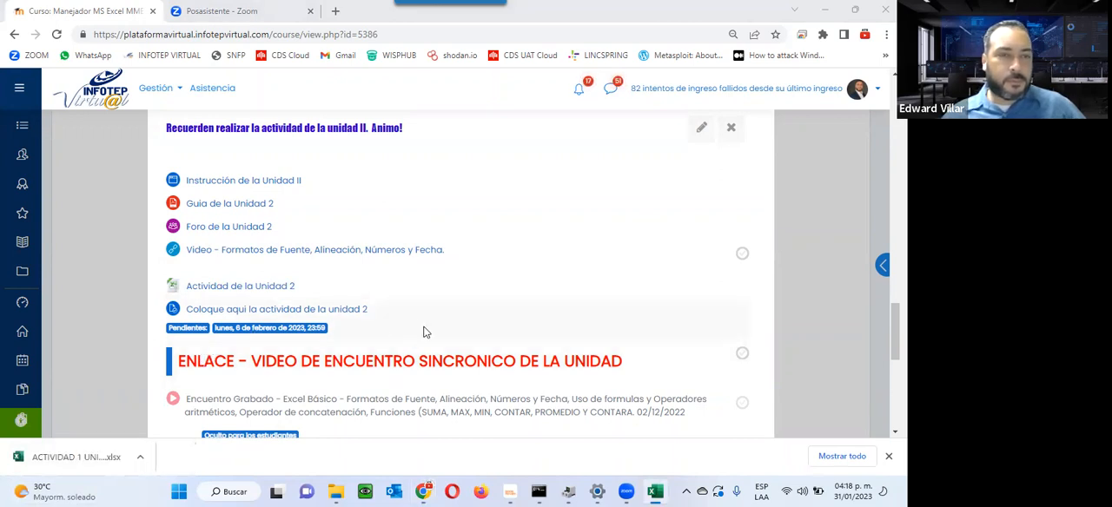
left_click(656, 492)
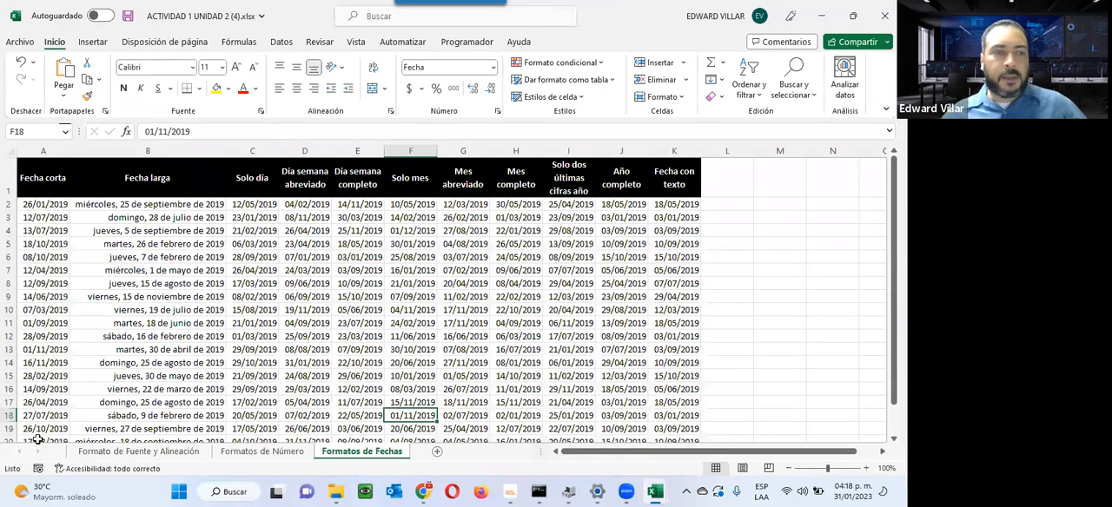
Step: Look through the Formato de Fuente y Alineación, Formatos de Número and Formatos de Fechas sheets of the activity workbook
left_click(124, 443)
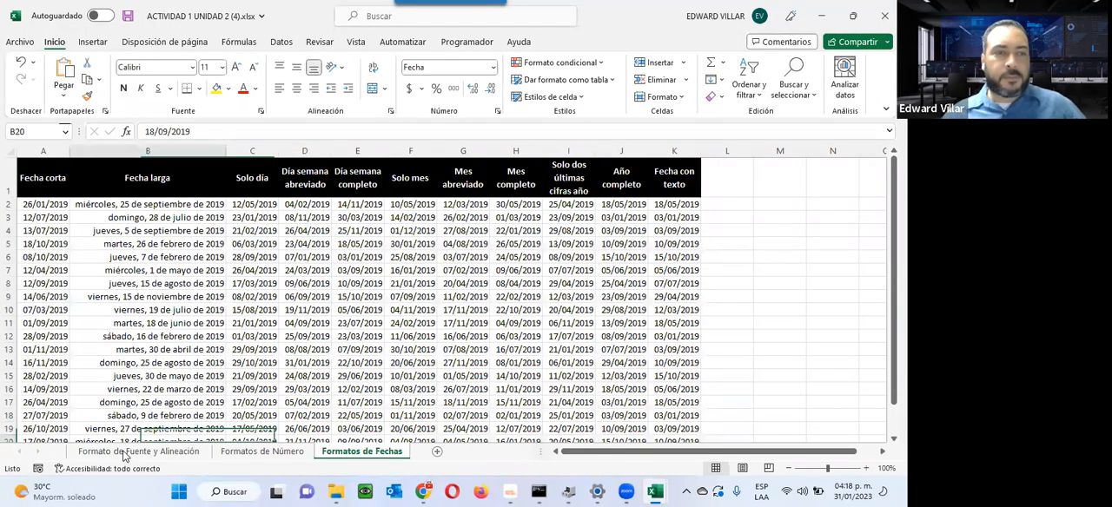
left_click(125, 452)
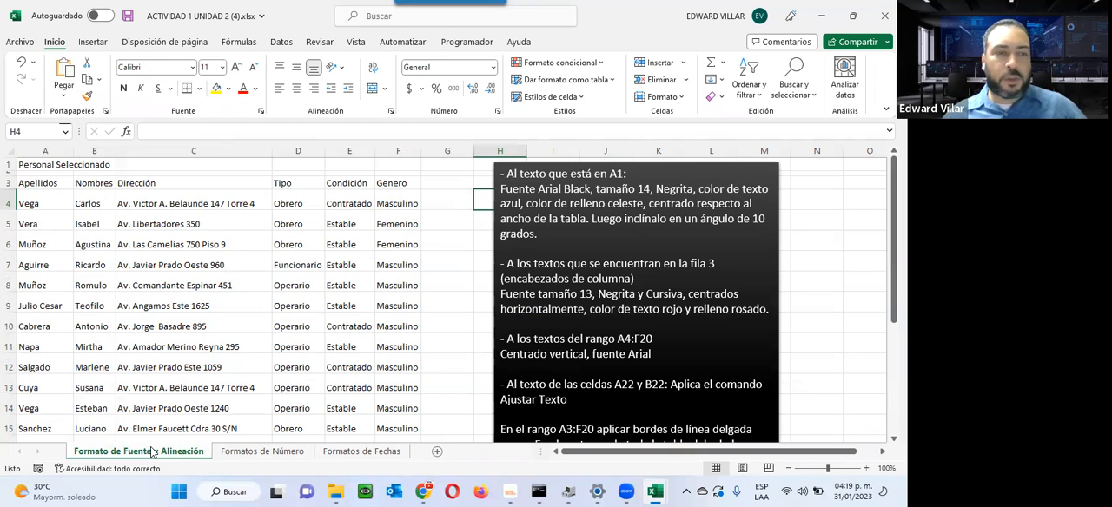
left_click(256, 455)
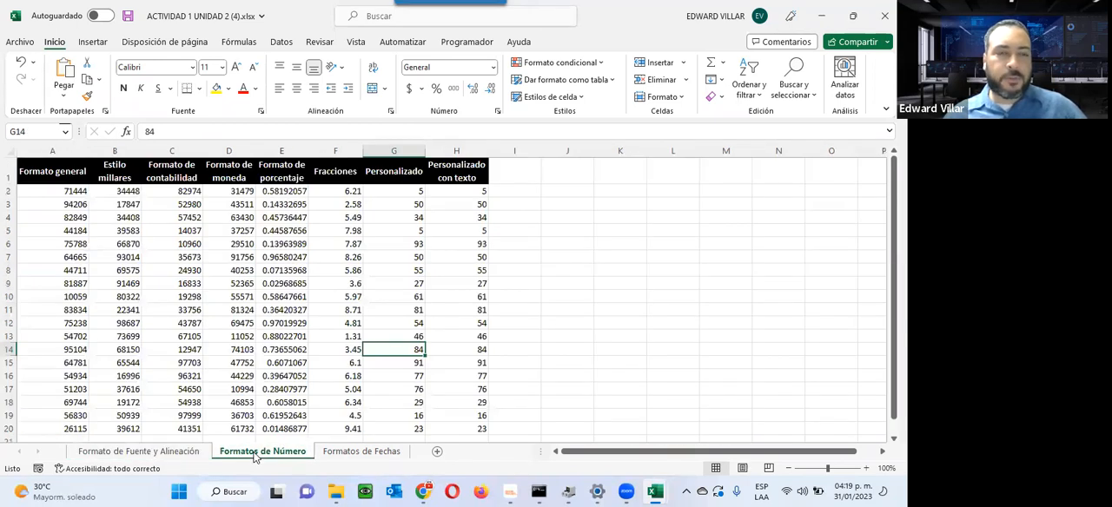
left_click(347, 452)
scroll(310, 422, "up", 1)
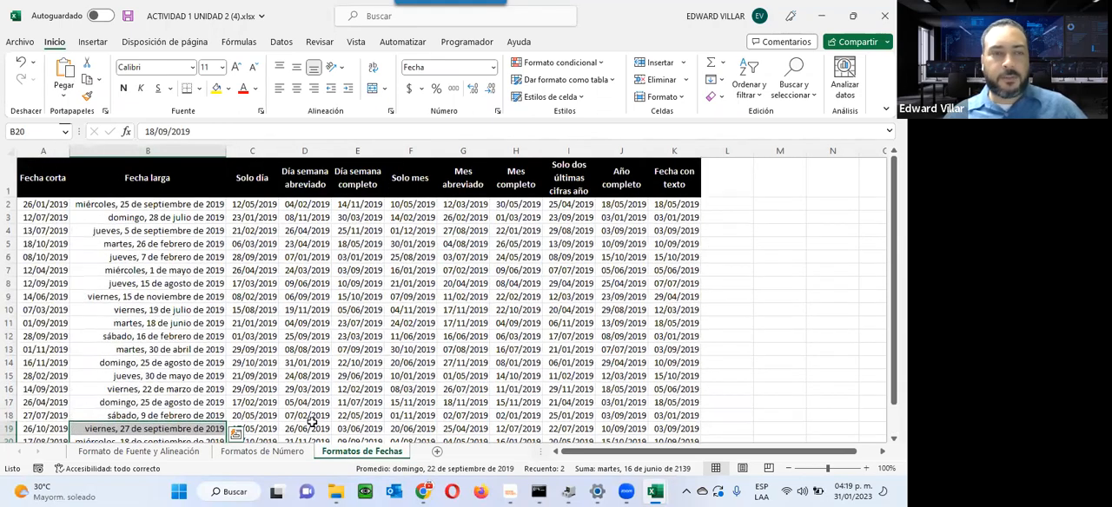
scroll(310, 422, "down", 3)
Step: Return to the Formato de Fuente y Alineación sheet and examine its staff table and the text box of formatting instructions
left_click(142, 451)
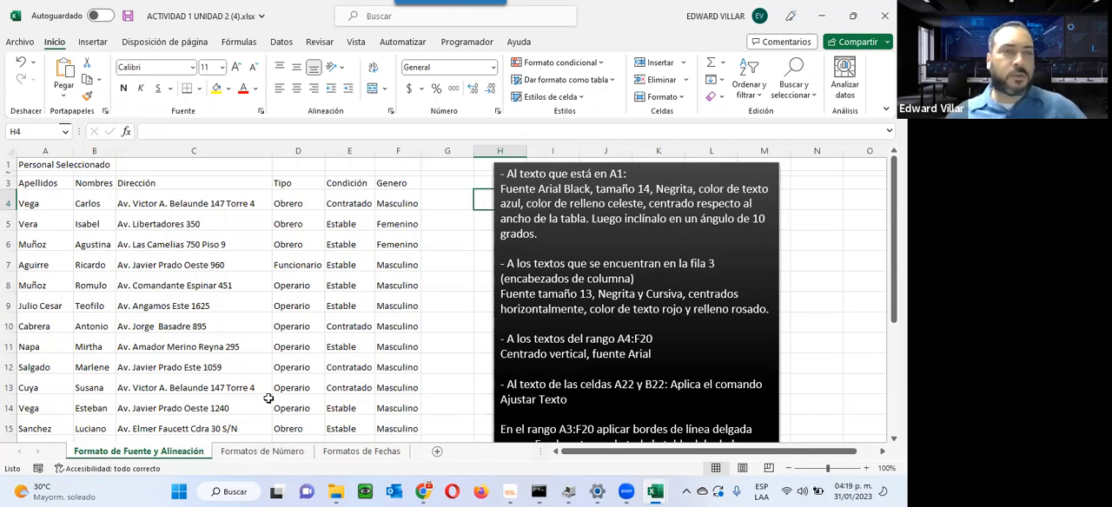
left_click(61, 171)
left_click_drag(39, 184, 405, 427)
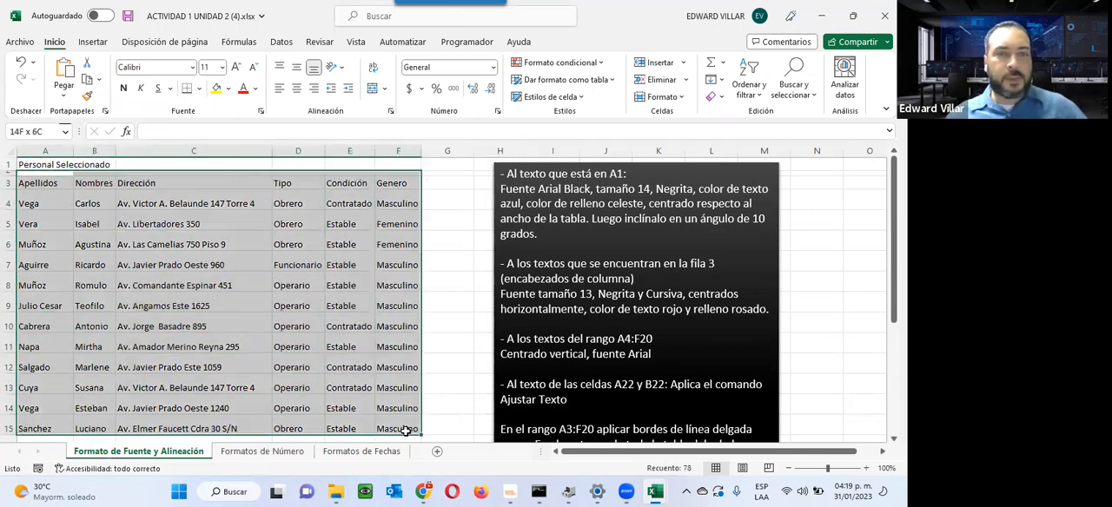
left_click(568, 216)
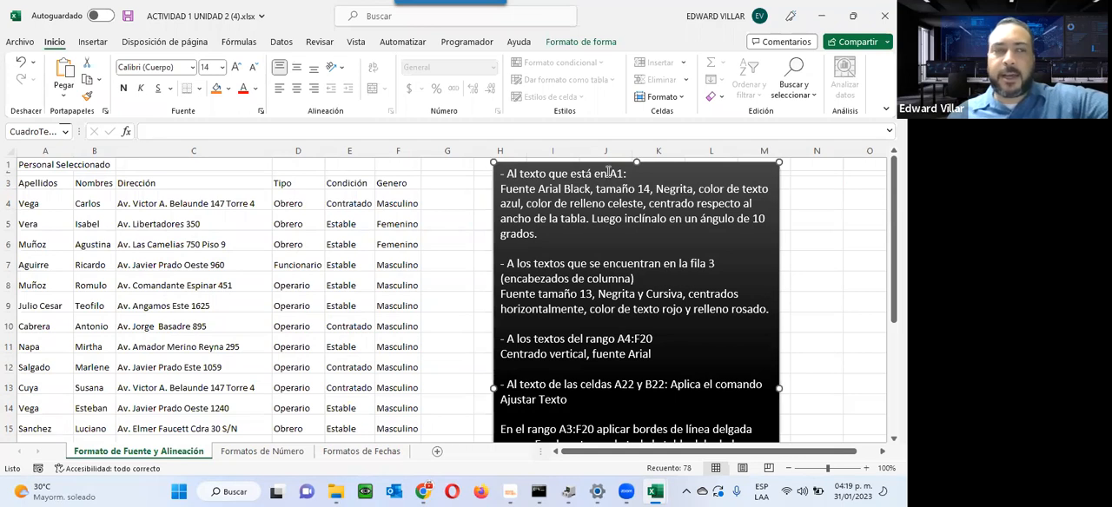
Step: Apply the Arial Black font to the title Personal Seleccionado in cell A1
left_click(32, 165)
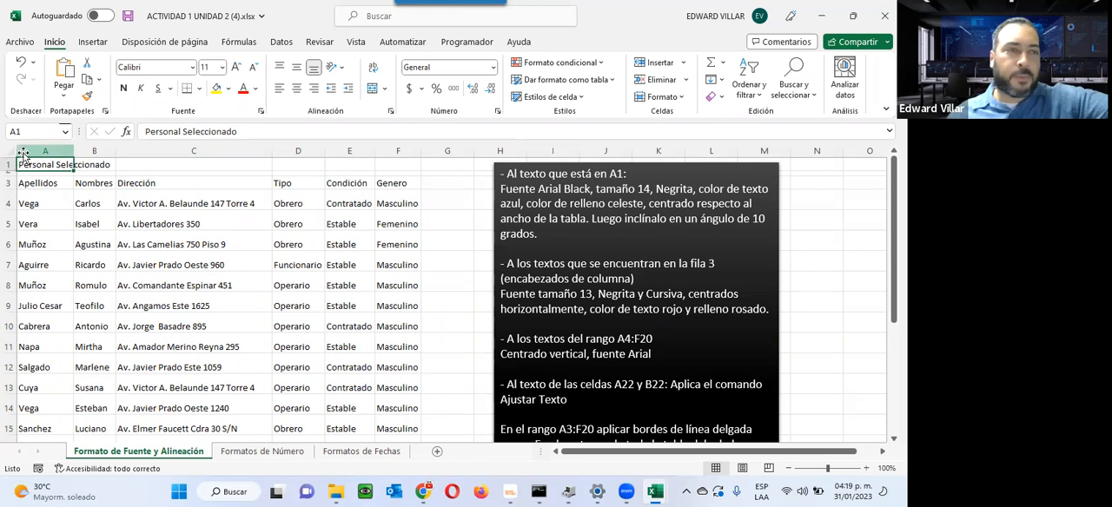
left_click(190, 70)
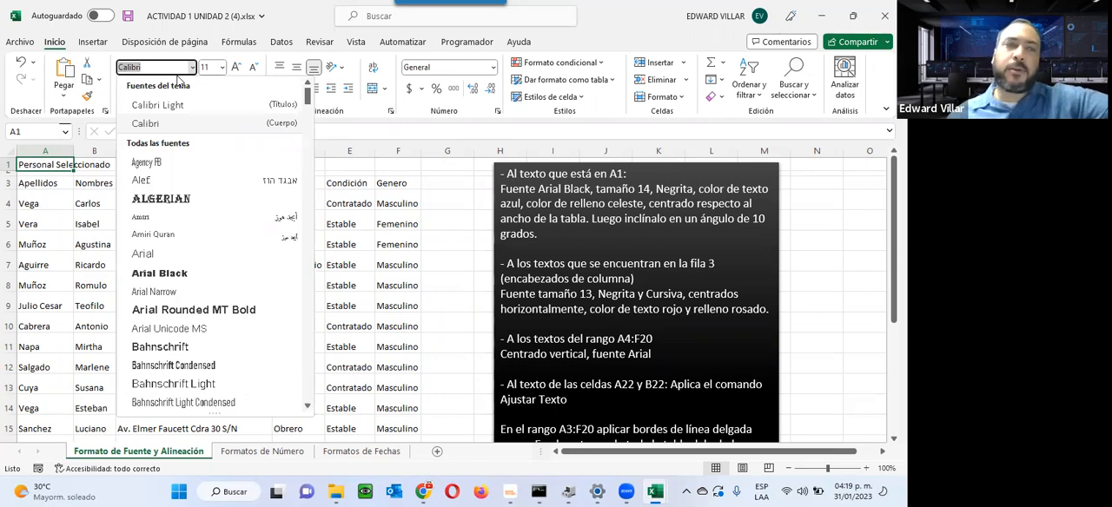
scroll(135, 241, "down", 20)
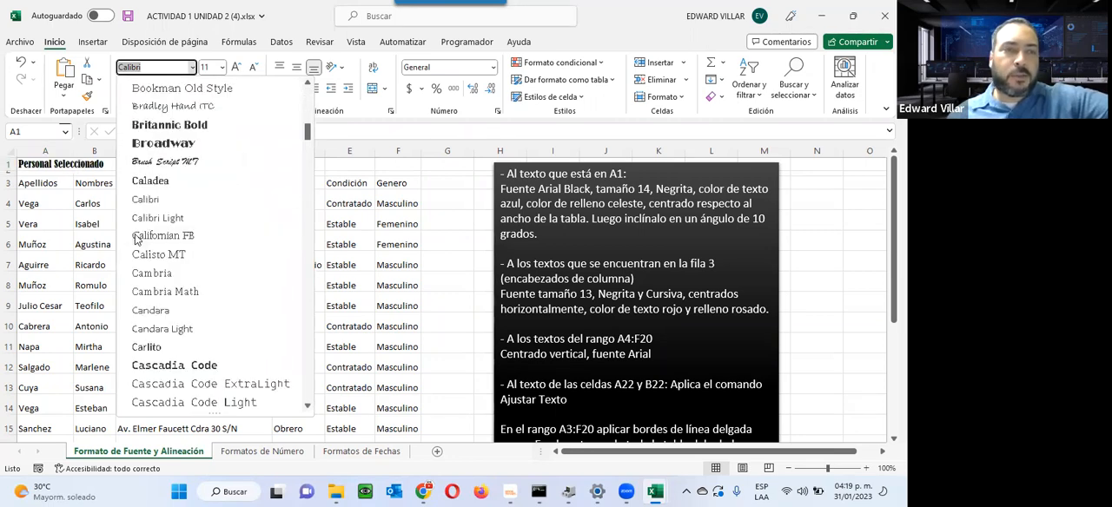
scroll(136, 240, "down", 20)
scroll(139, 245, "up", 15)
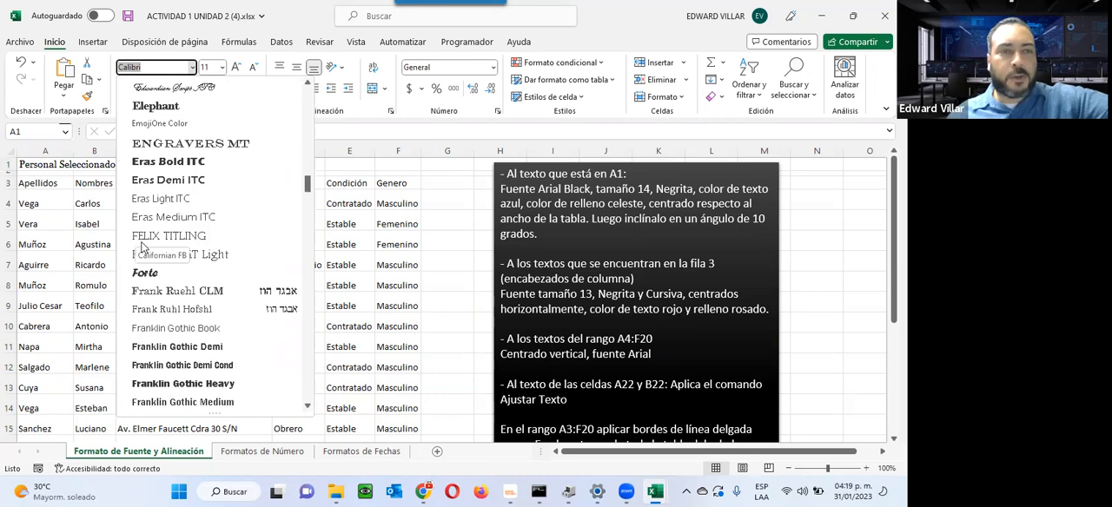
scroll(143, 248, "up", 15)
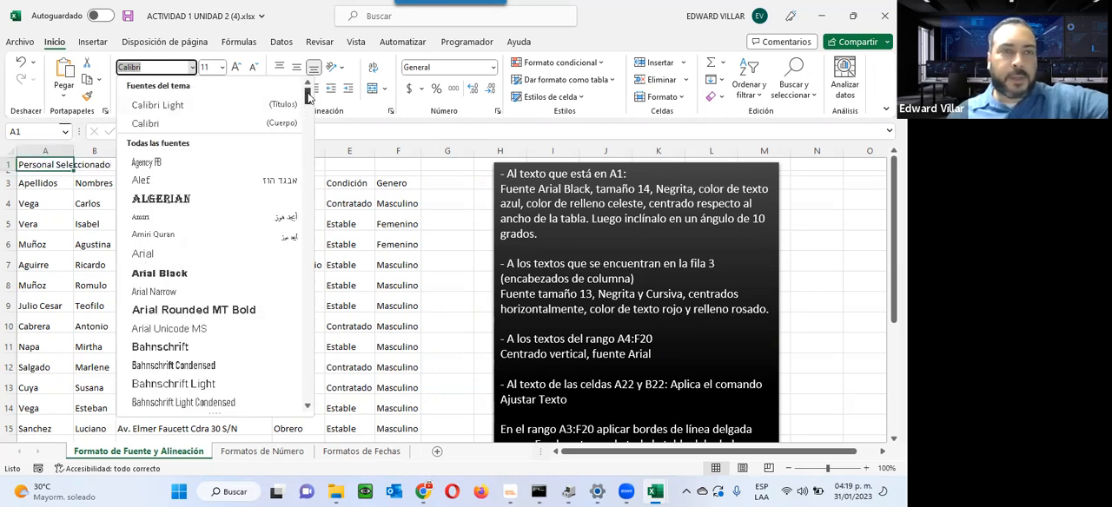
scroll(289, 284, "down", 20)
scroll(289, 284, "up", 20)
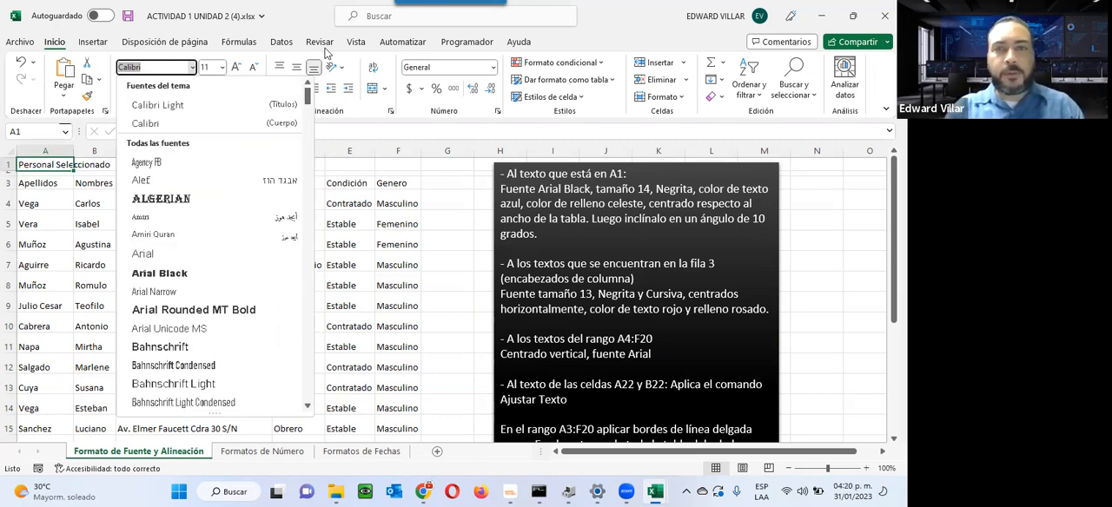
type("Arial")
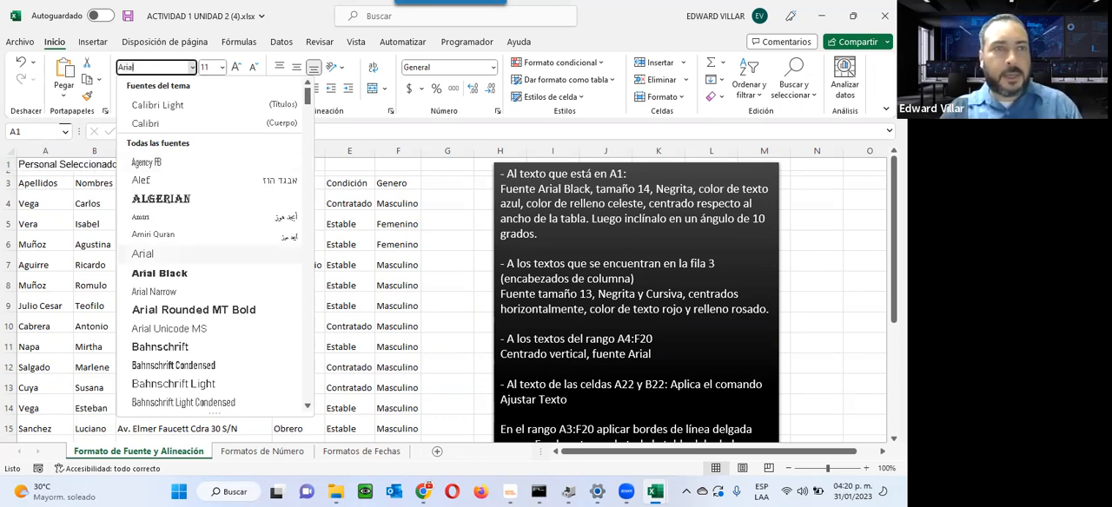
type(" BA")
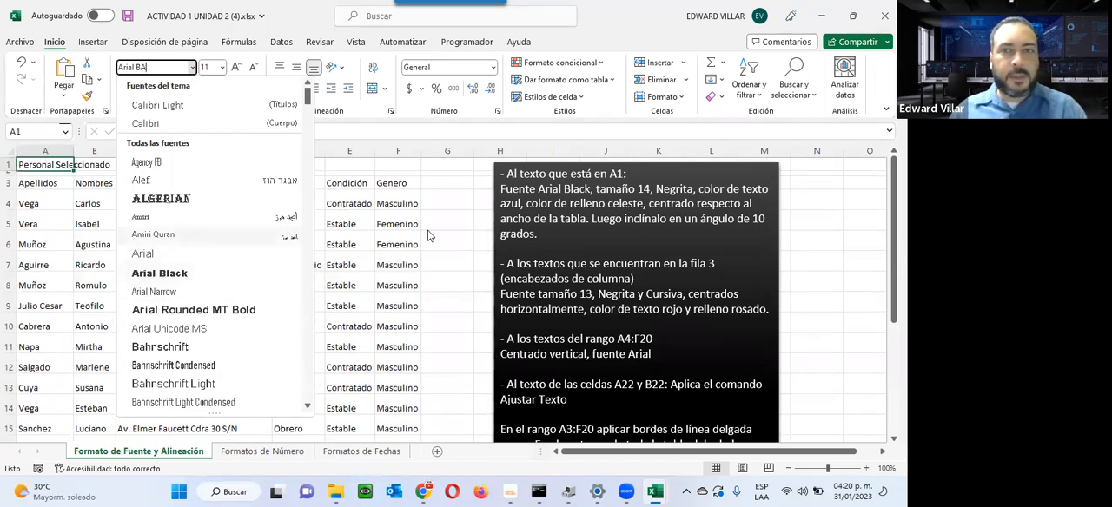
left_click(169, 274)
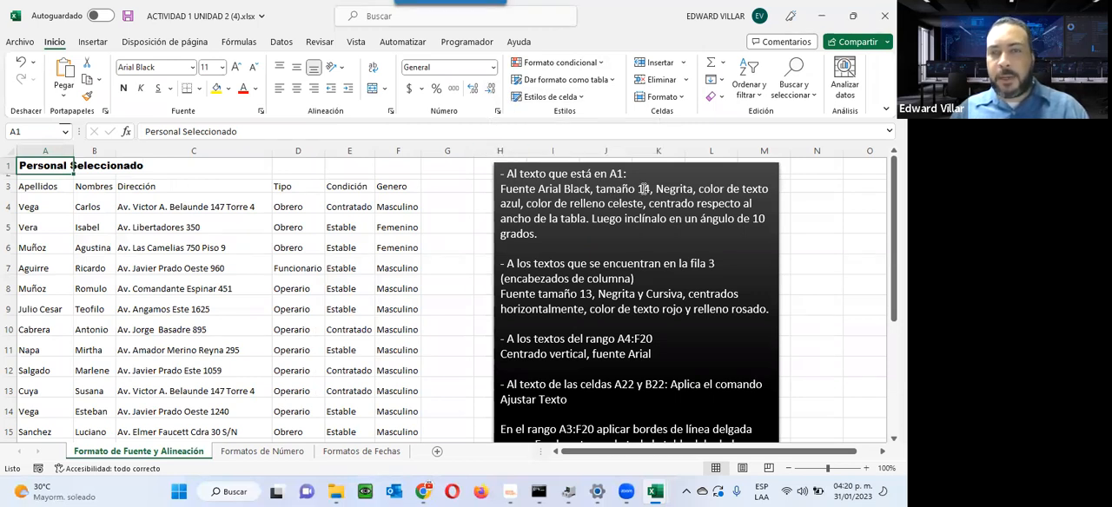
Step: Set the font size of the title in cell A1 to 17
left_click(223, 67)
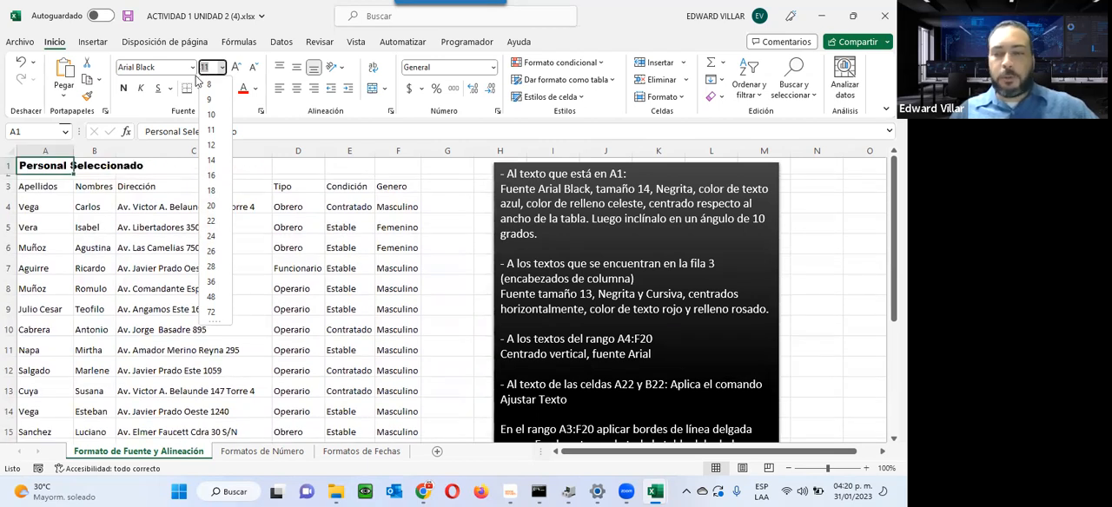
type("1")
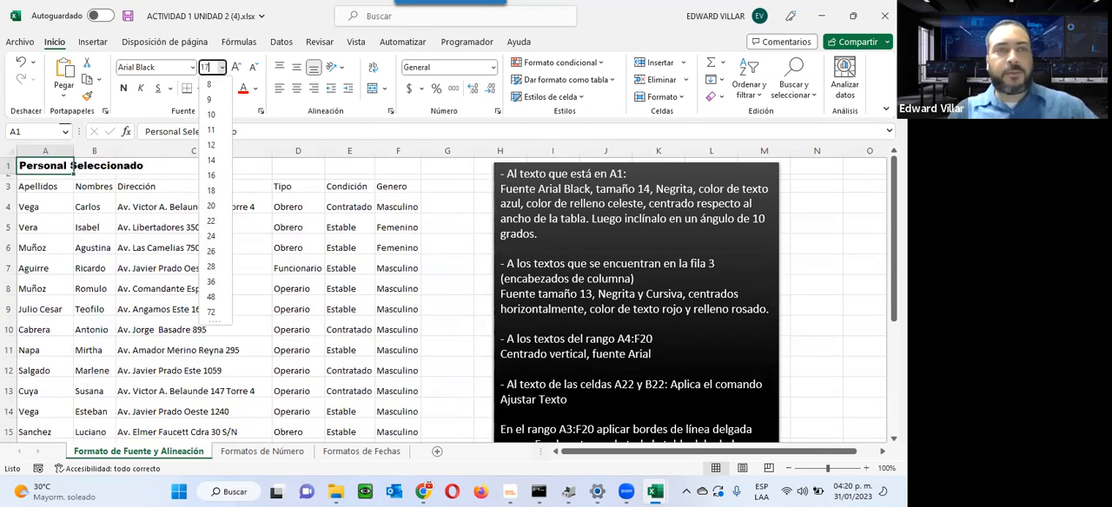
type("7")
key("Return")
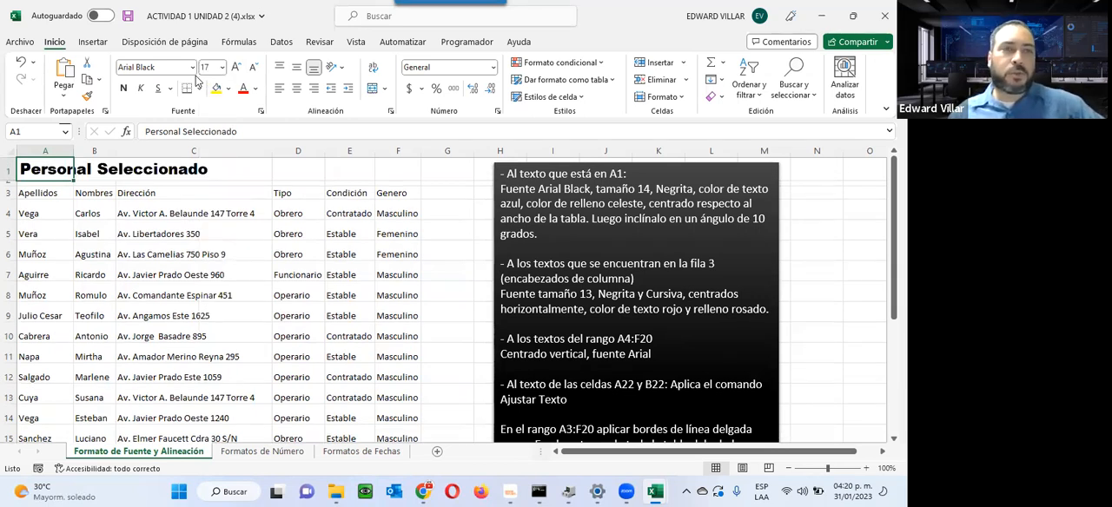
Step: Set the title in cell A1 to size 14 and make it bold, as the instructions require
left_click(223, 68)
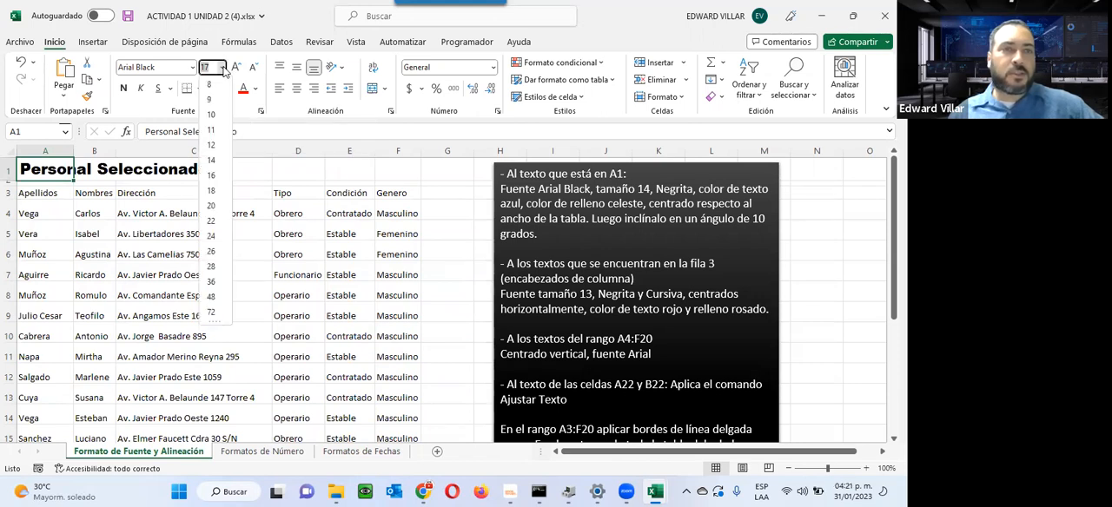
left_click(212, 163)
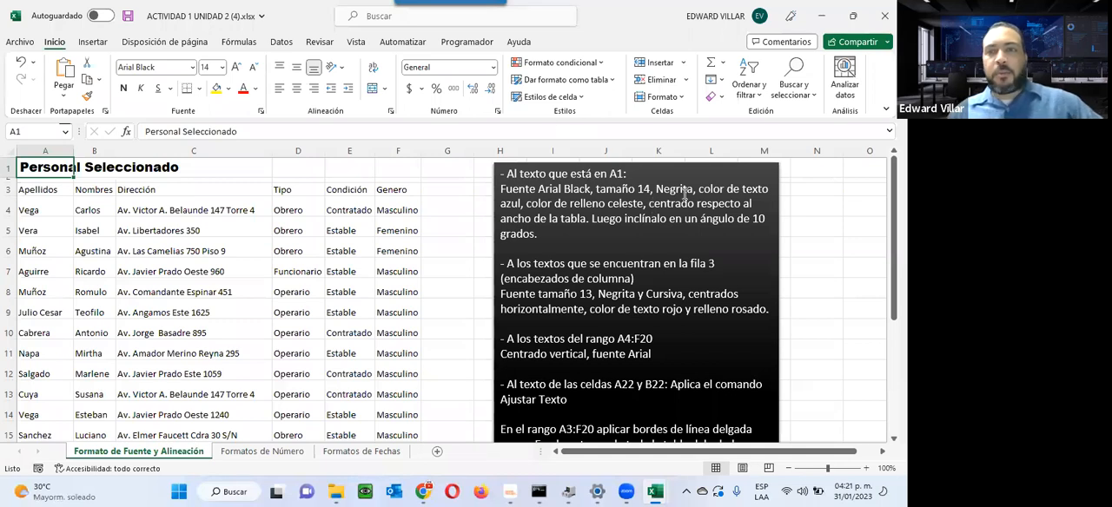
left_click_drag(656, 188, 696, 189)
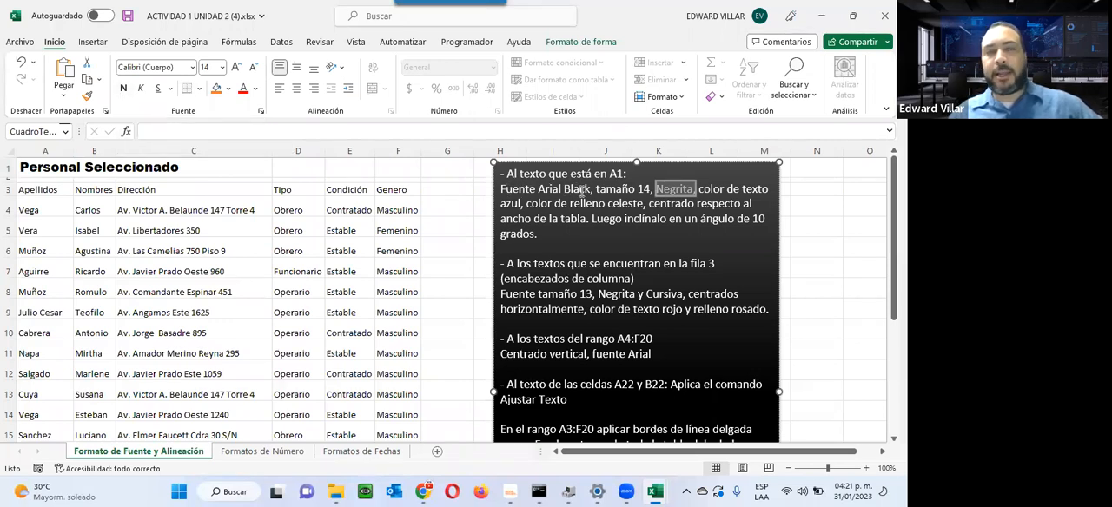
left_click(52, 168)
left_click(123, 88)
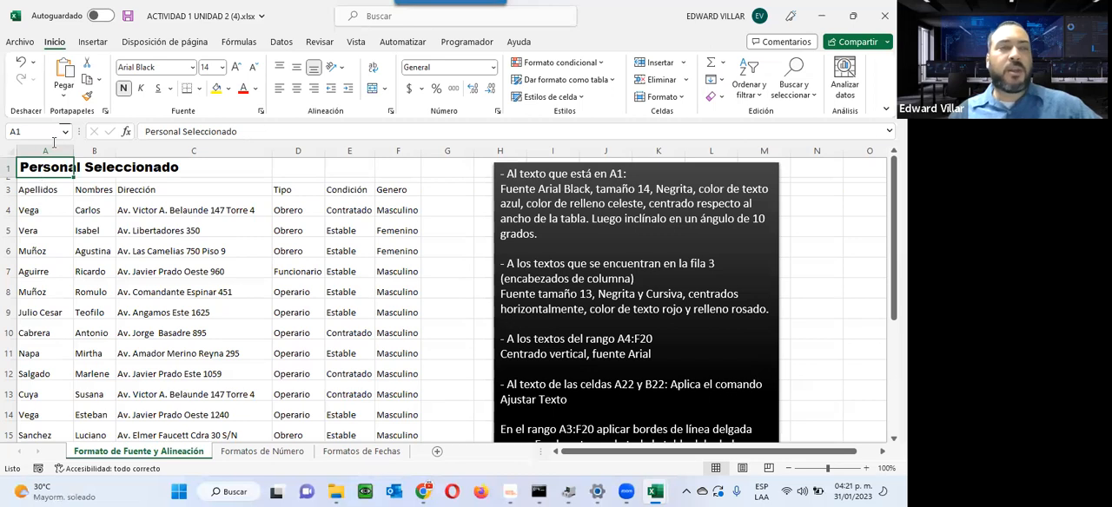
left_click(222, 188)
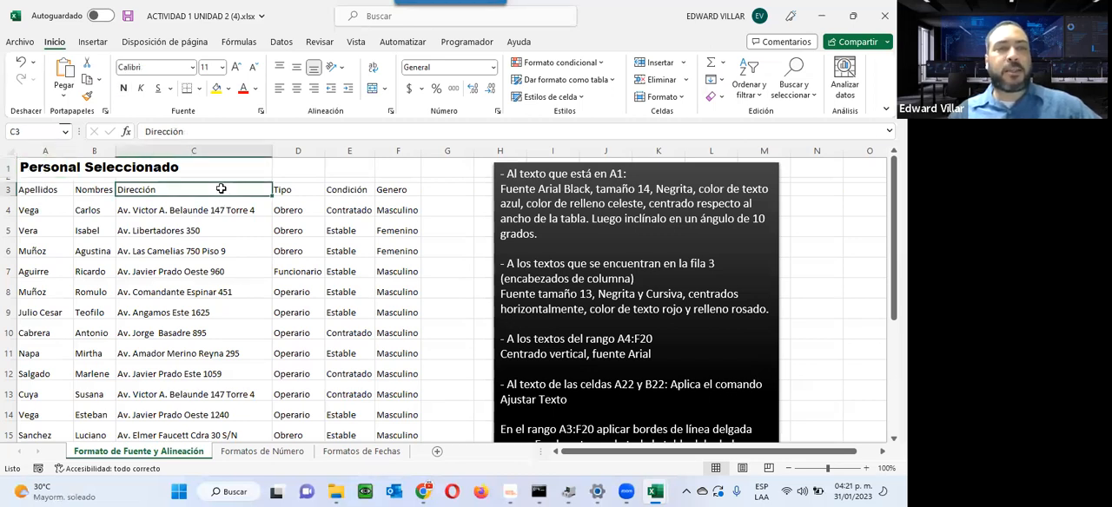
left_click(295, 192)
left_click(163, 230)
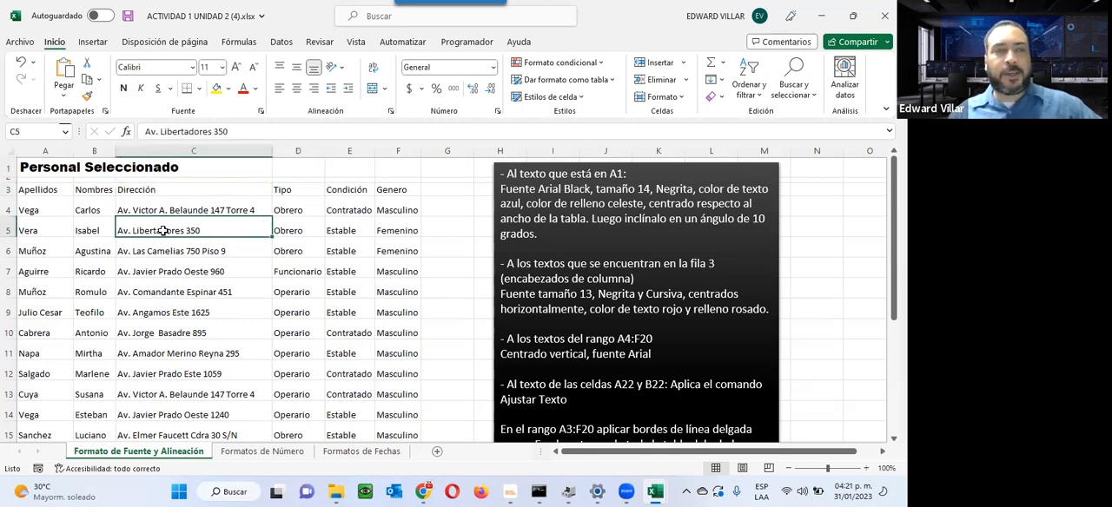
left_click(159, 246)
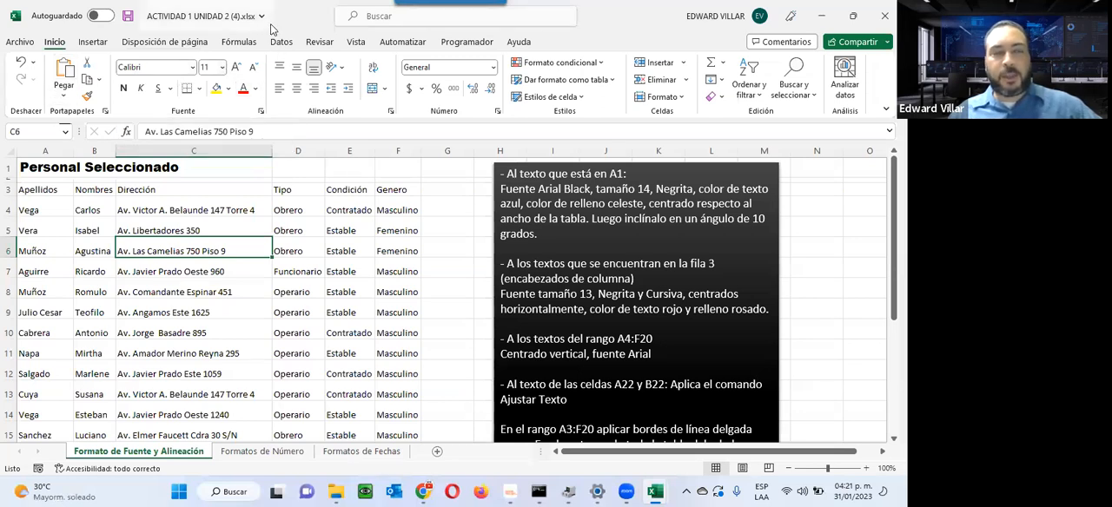
Step: Color the title text in cell A1 standard blue and give the cell a light blue theme fill
left_click(37, 167)
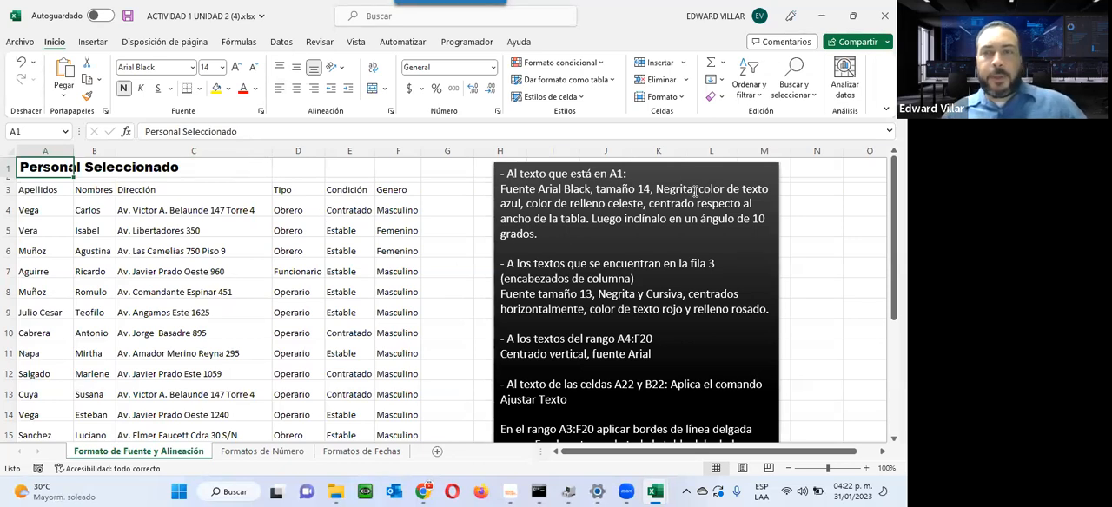
left_click_drag(701, 189, 645, 204)
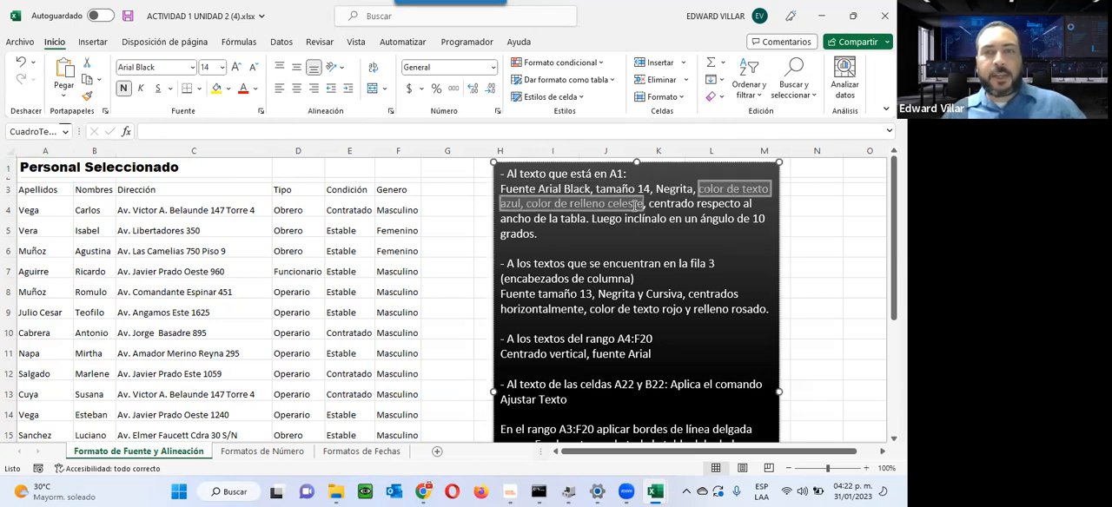
left_click(50, 162)
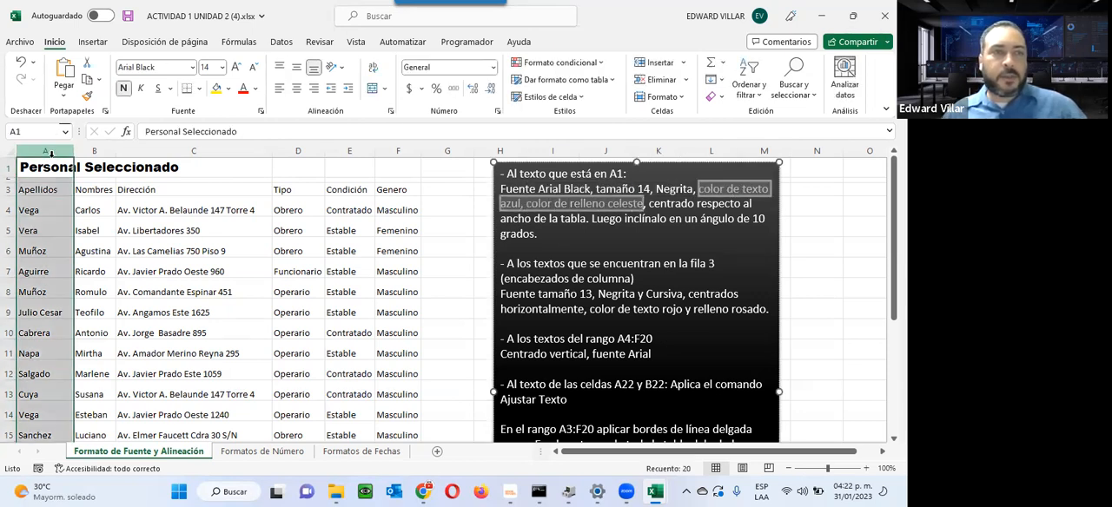
left_click(228, 88)
left_click(255, 89)
left_click(256, 88)
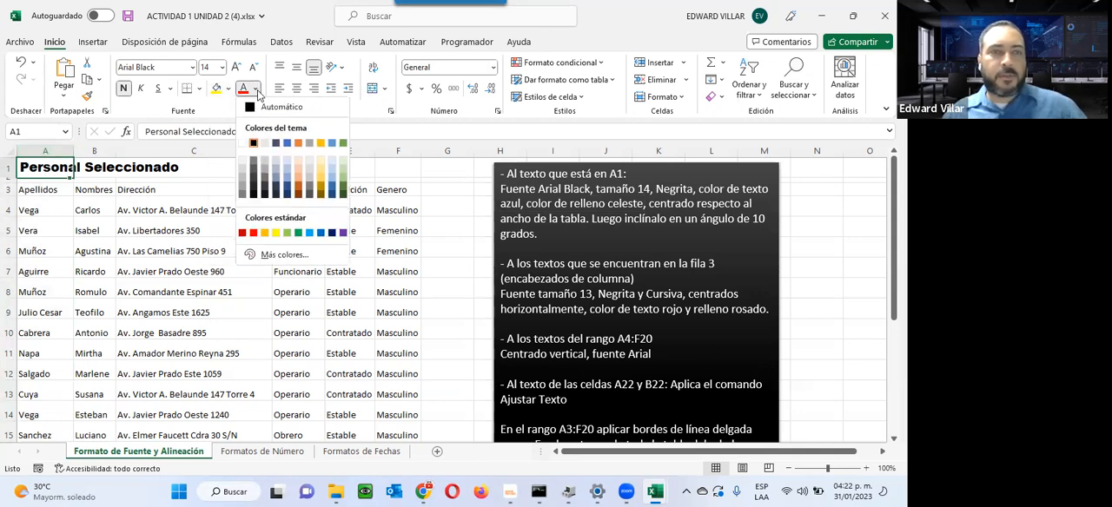
left_click(319, 228)
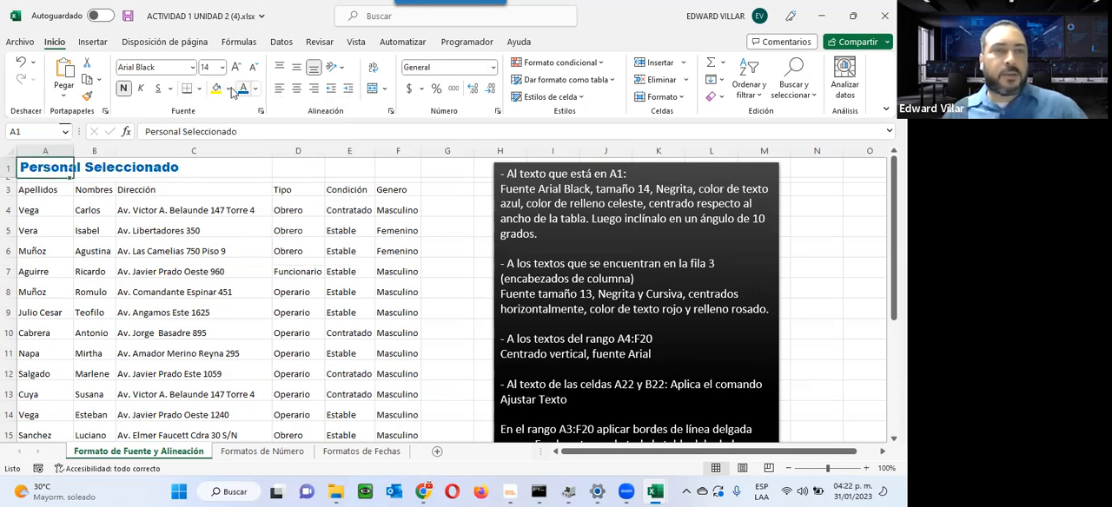
left_click(257, 91)
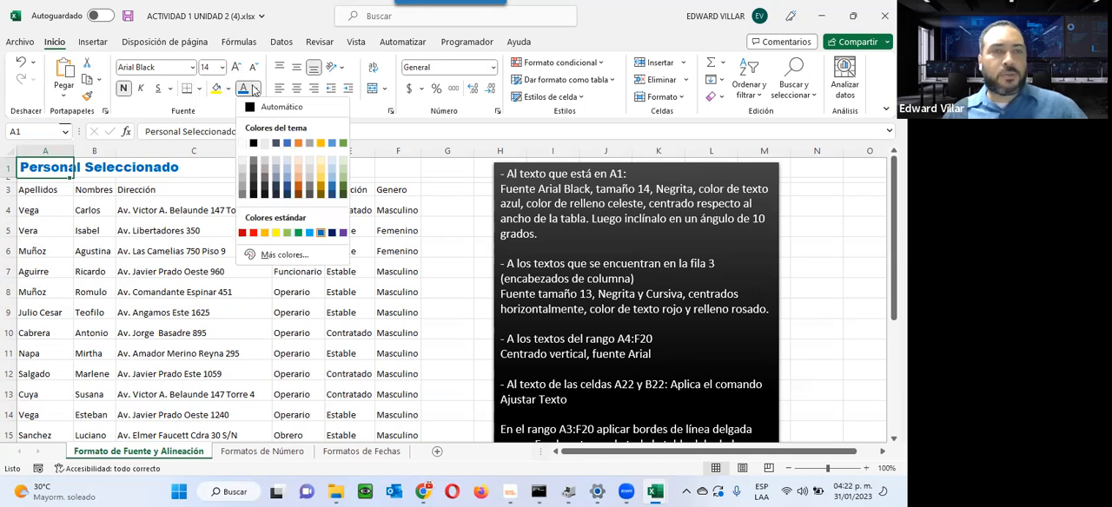
left_click(228, 91)
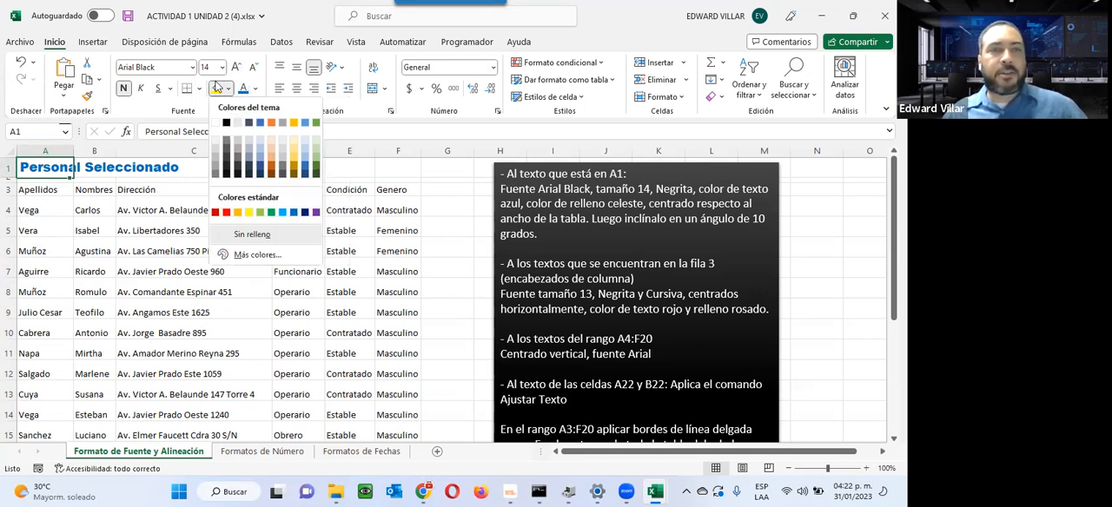
left_click(259, 148)
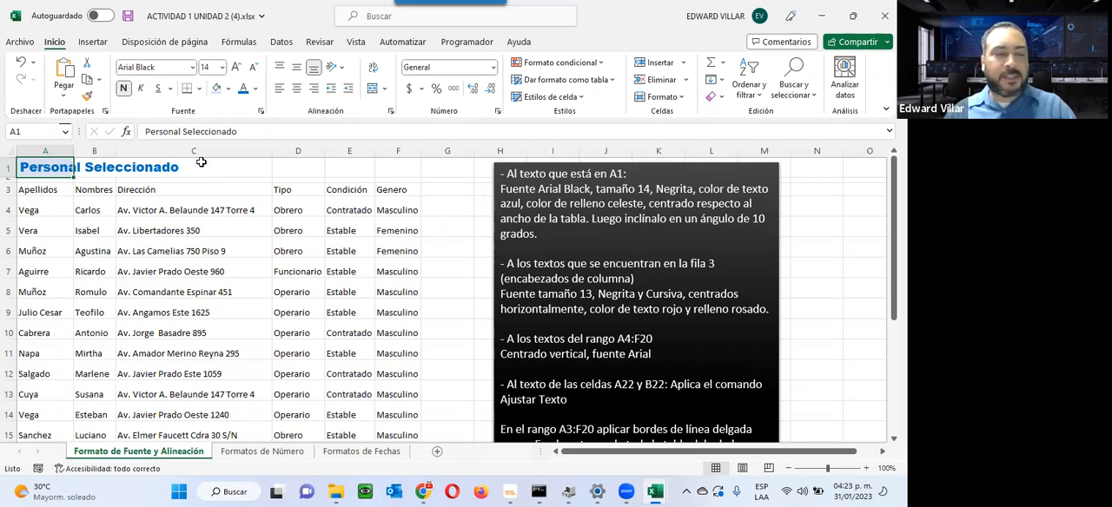
Step: Recolor only the letters "sonal" of the title in cell A1 orange
double_click(45, 166)
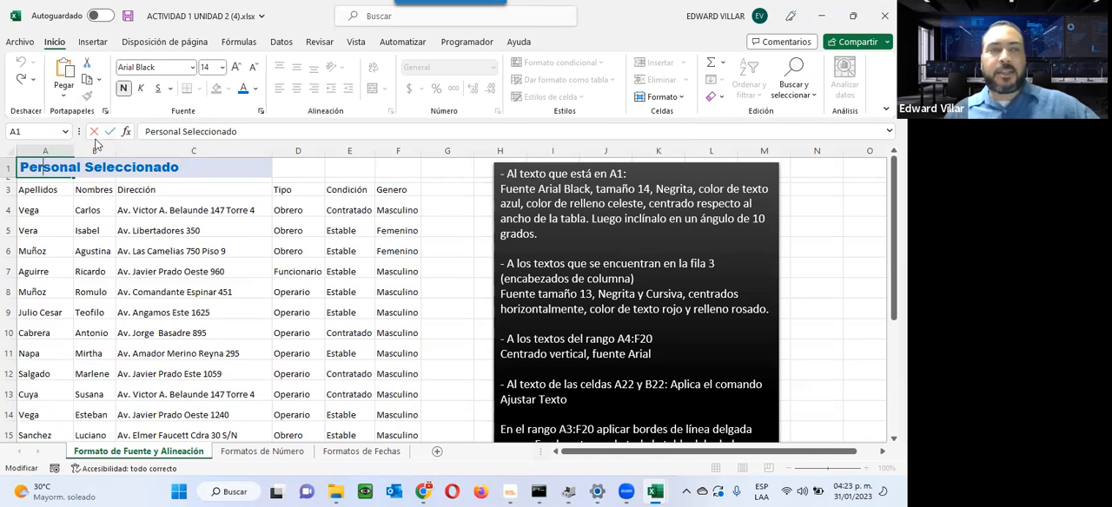
left_click_drag(43, 167, 81, 169)
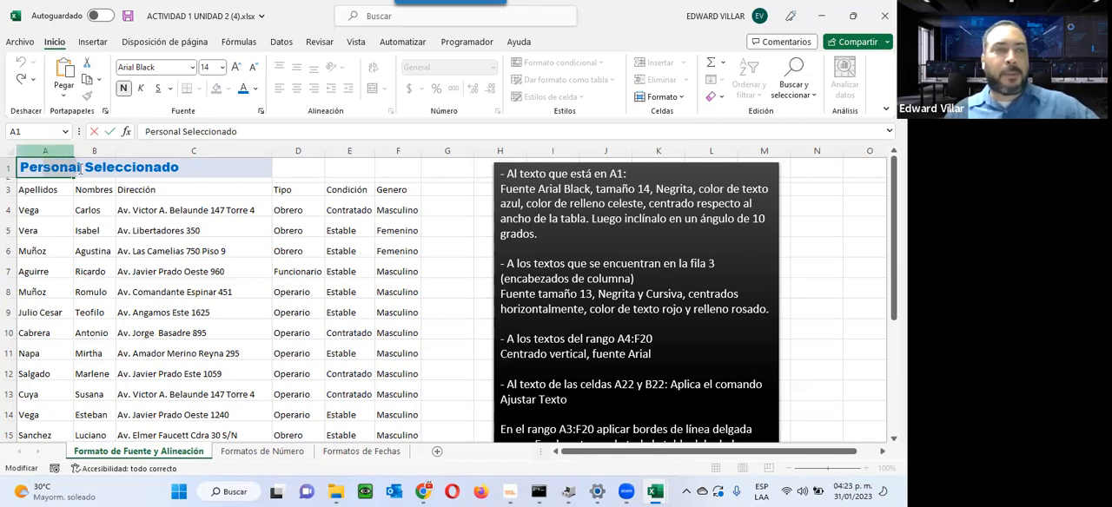
left_click(257, 92)
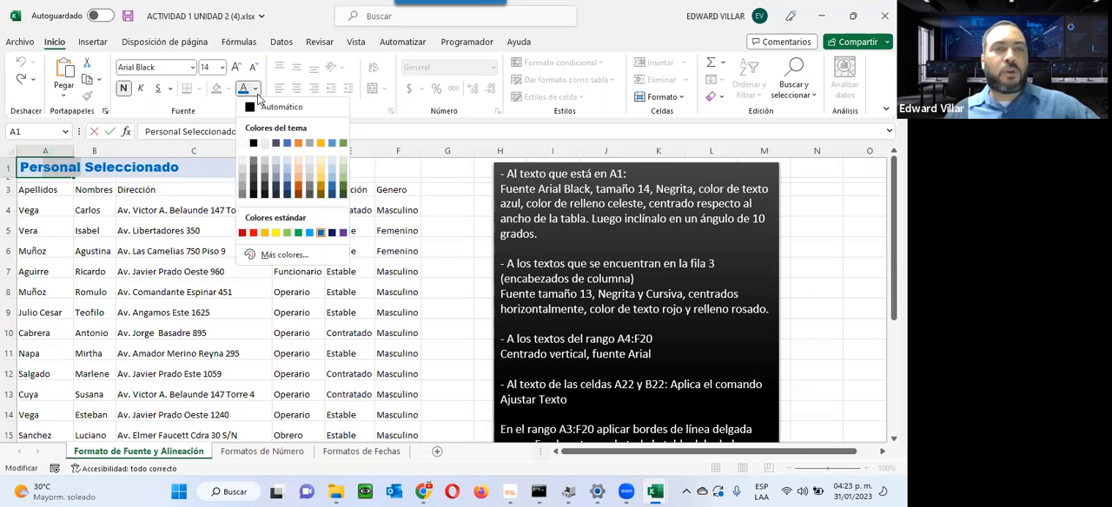
left_click(300, 143)
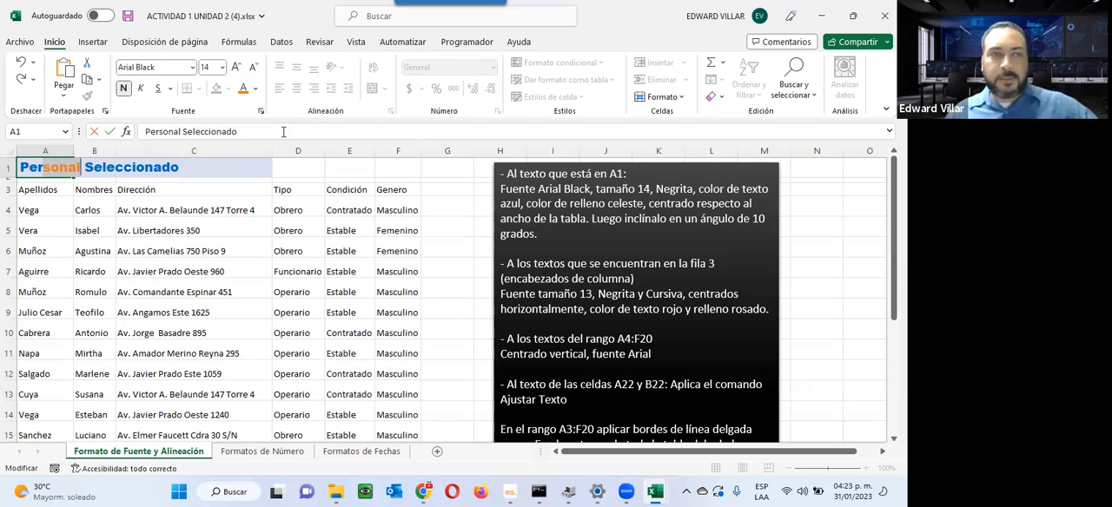
left_click(118, 235)
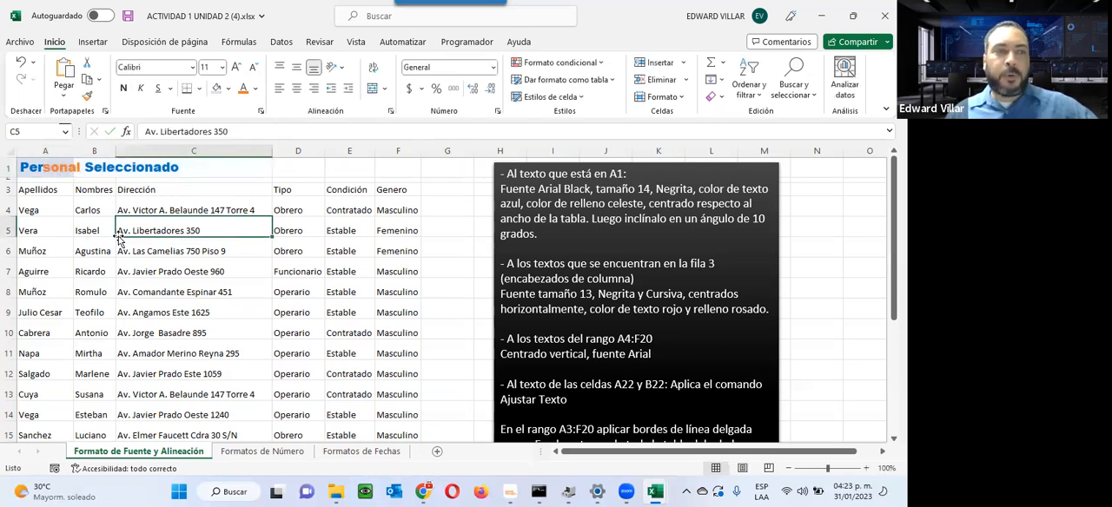
Step: Widen column A beyond the full title and increase the height of row 1 so A1 becomes a large cell
left_click(52, 166)
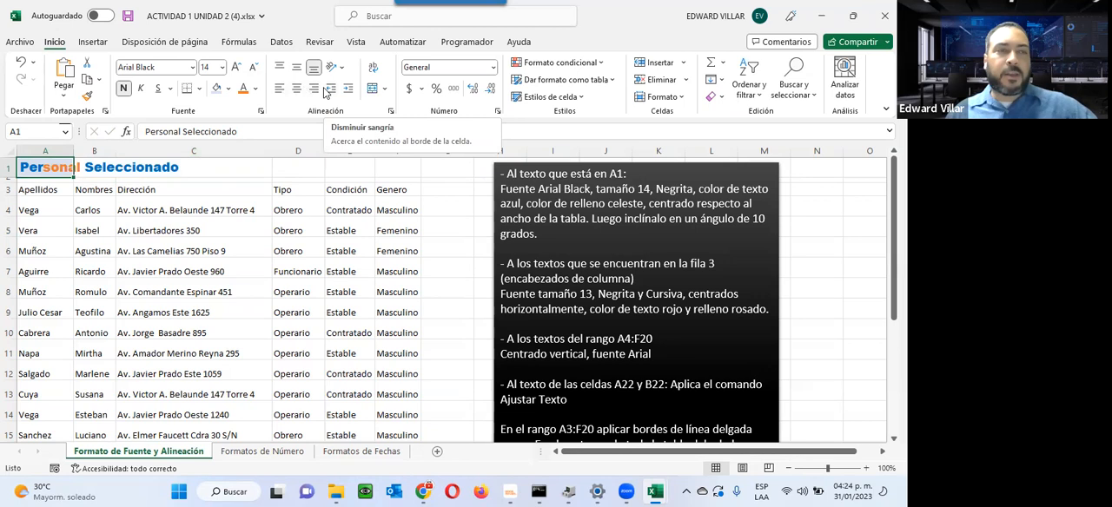
left_click_drag(71, 152, 203, 153)
left_click_drag(17, 177, 9, 214)
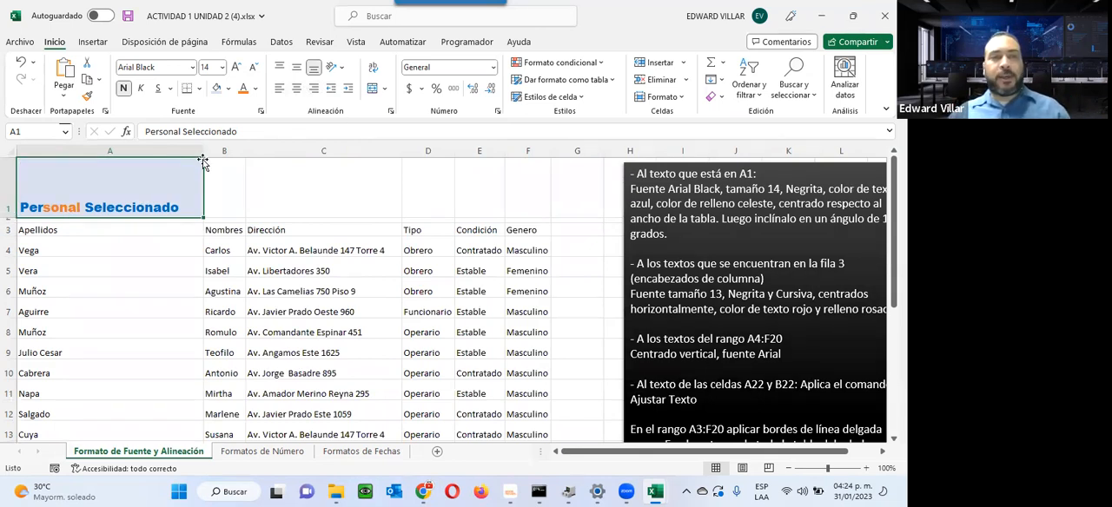
left_click_drag(202, 150, 248, 146)
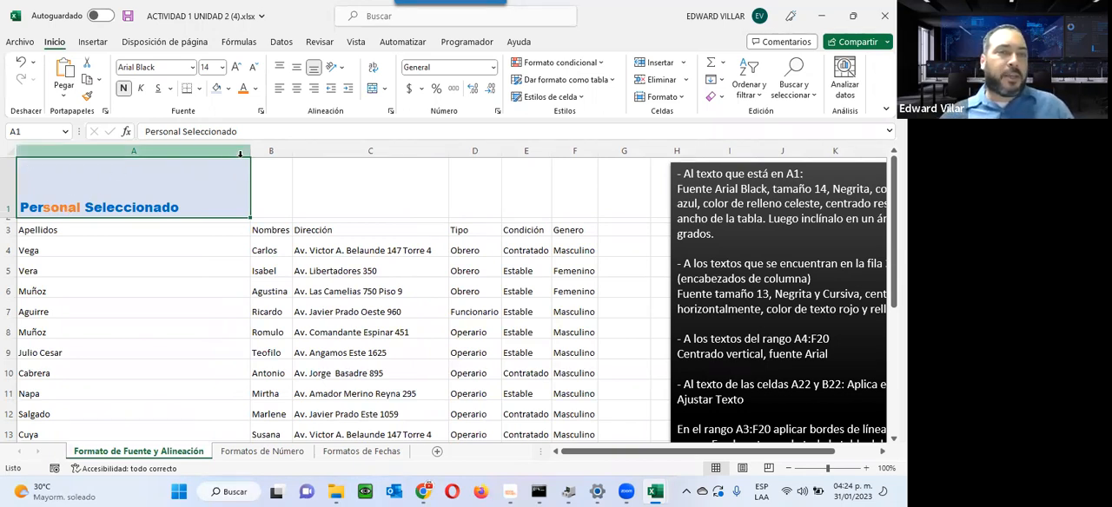
Step: Widen column A in small increments to a width of about 53
left_click_drag(250, 154, 255, 154)
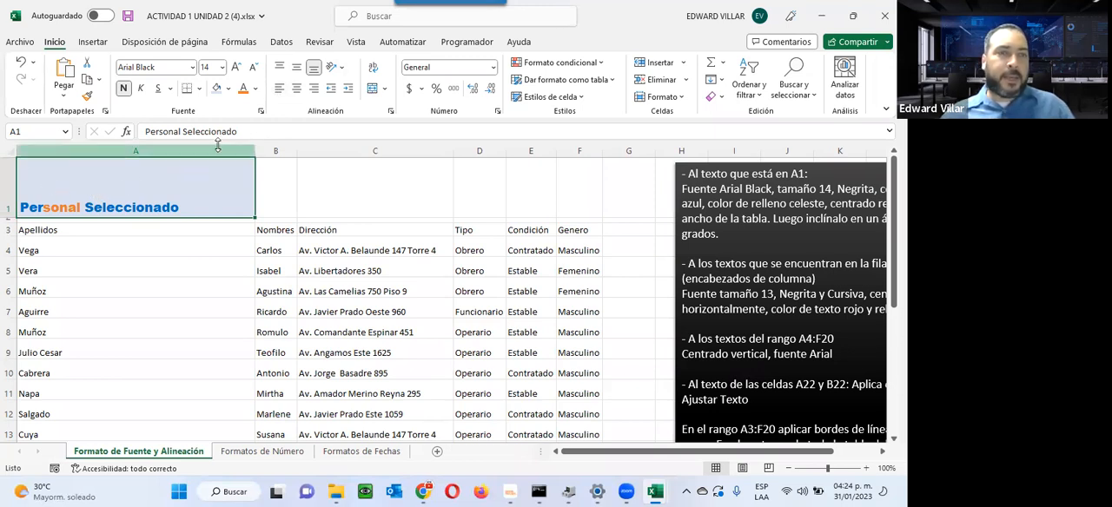
left_click_drag(255, 152, 260, 151)
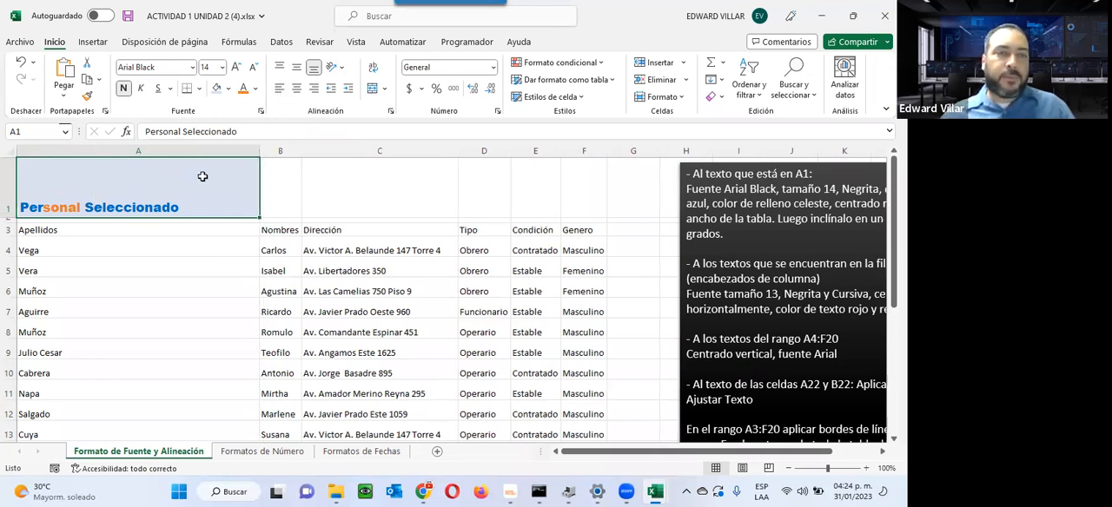
left_click(12, 218)
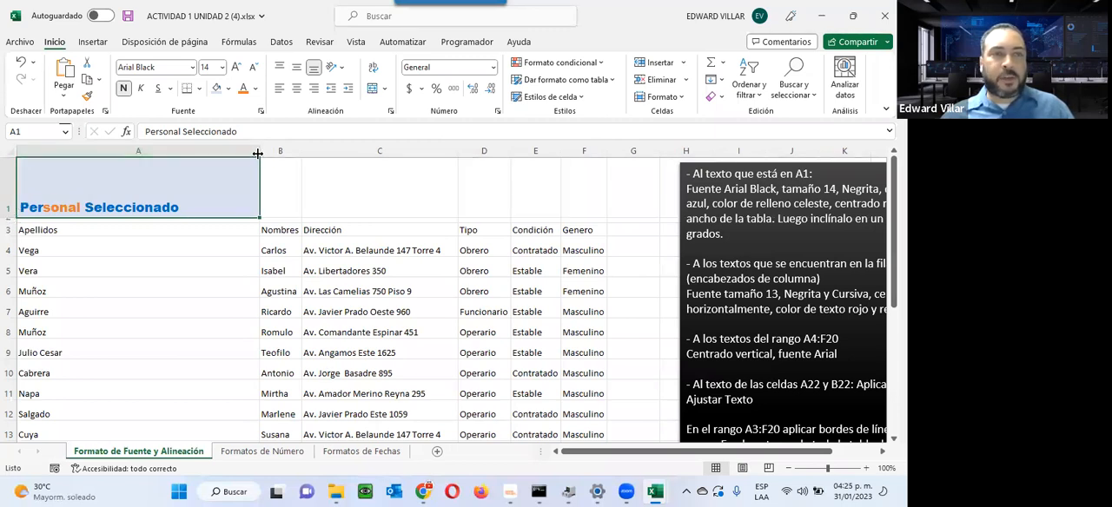
left_click_drag(259, 151, 269, 169)
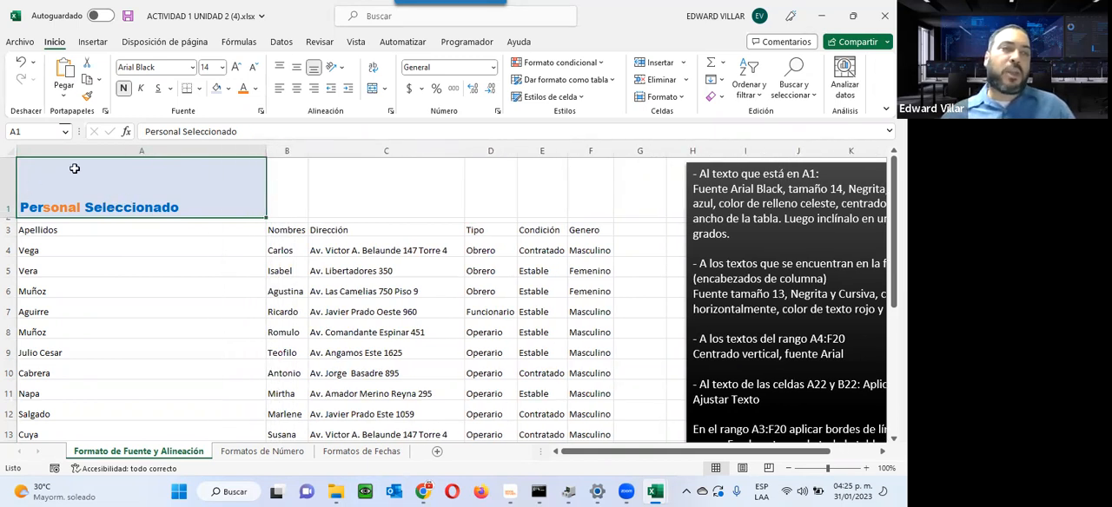
Step: Check the exact width of column A and the exact height of row 1 without changing either value
right_click(168, 153)
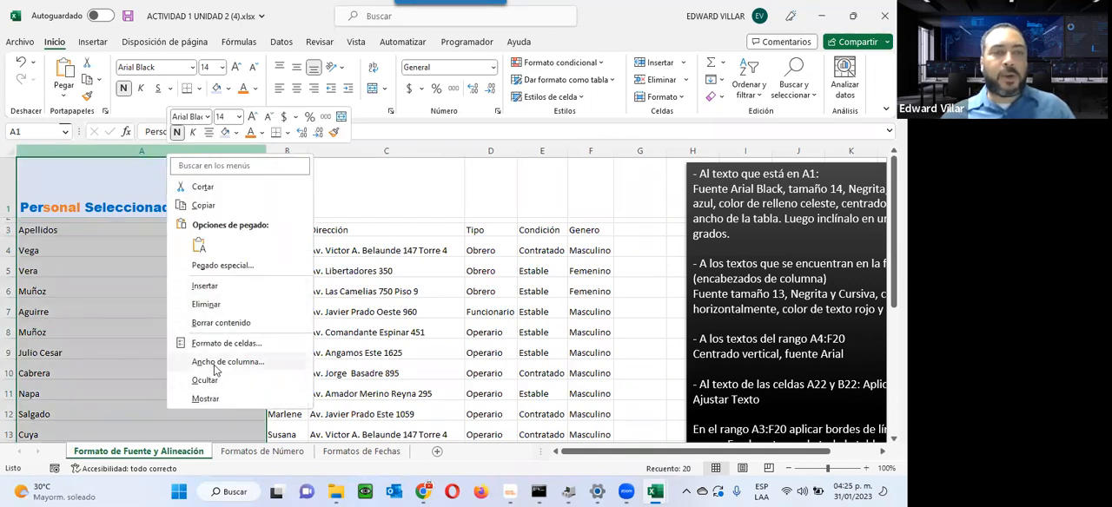
left_click(217, 366)
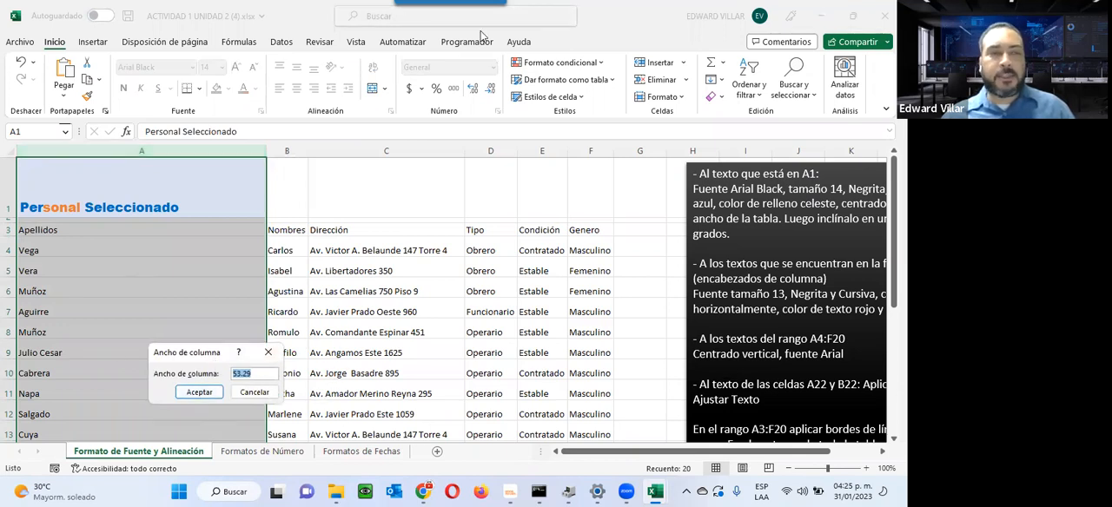
left_click(253, 393)
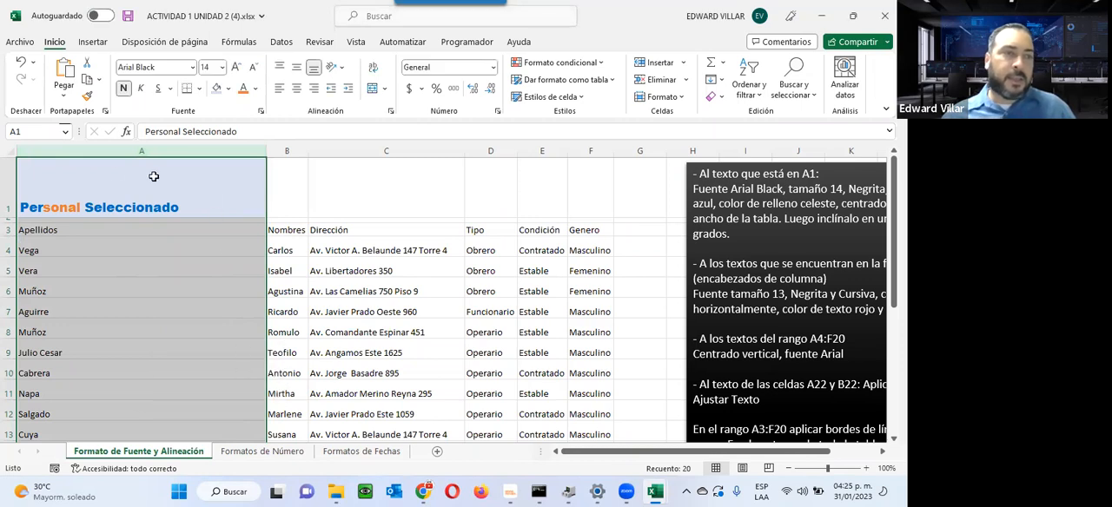
right_click(13, 196)
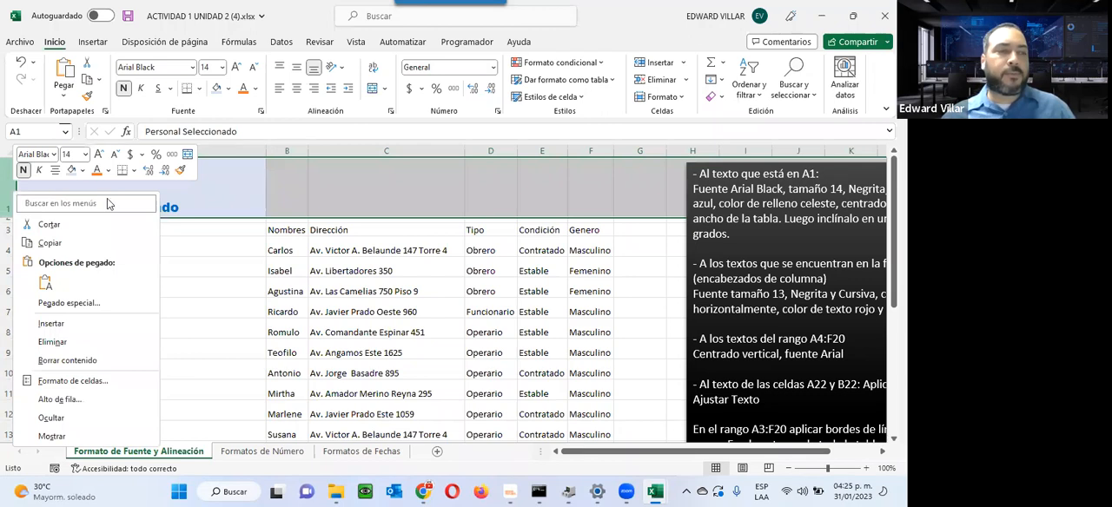
left_click(59, 399)
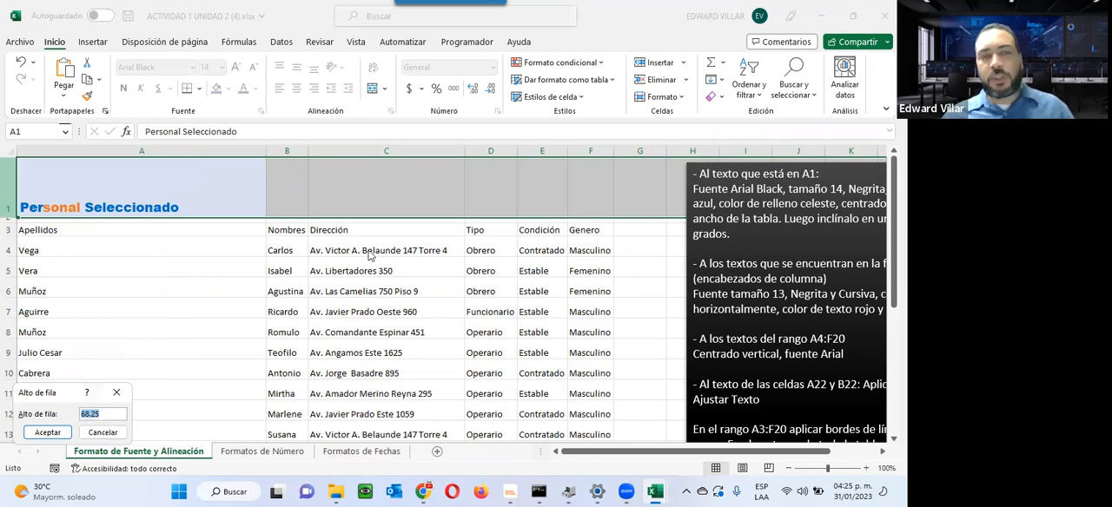
left_click_drag(69, 392, 369, 252)
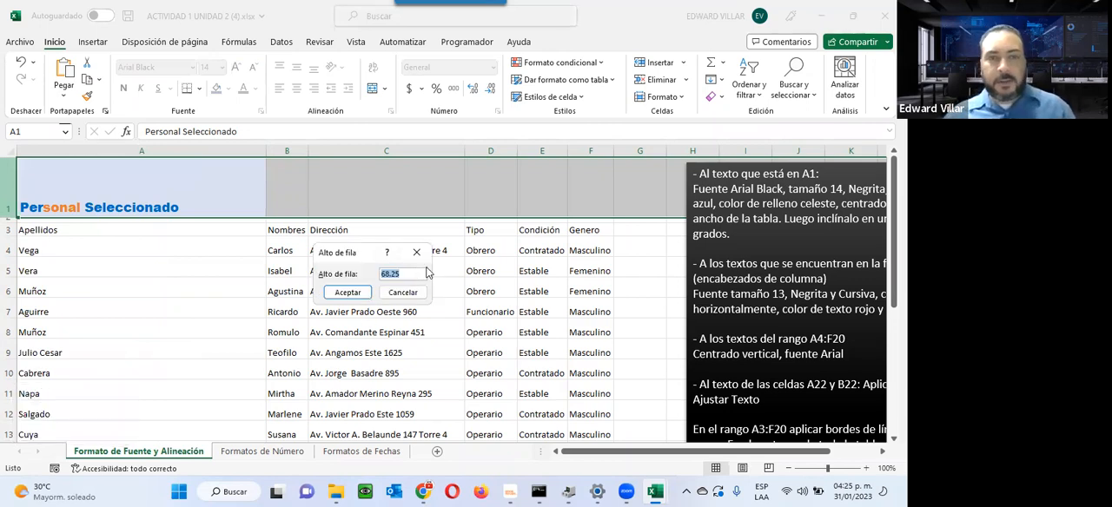
left_click(402, 293)
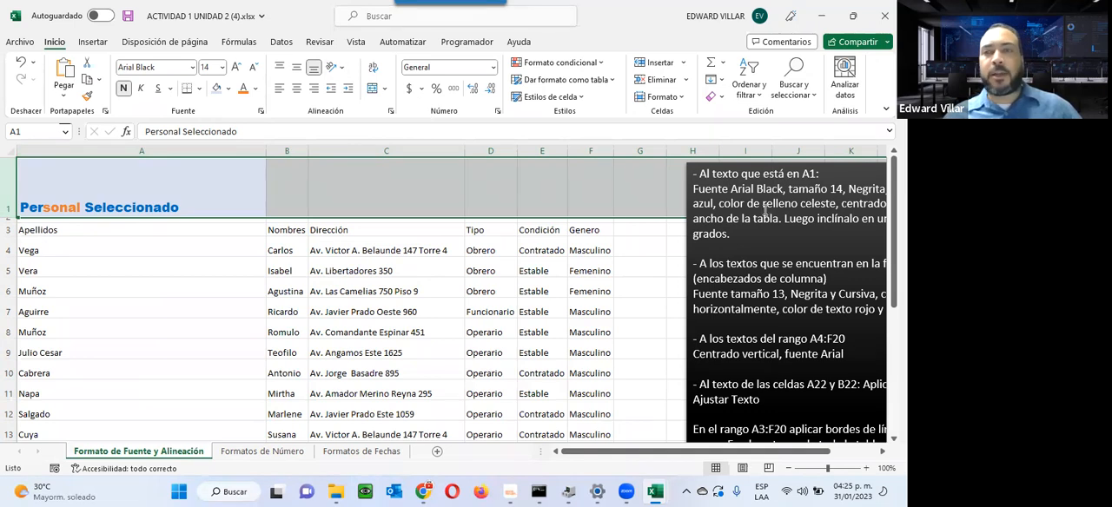
Step: Try centering the title in A1 and right-aligning the Dirección heading in C3, and undo both alignment changes
left_click(90, 195)
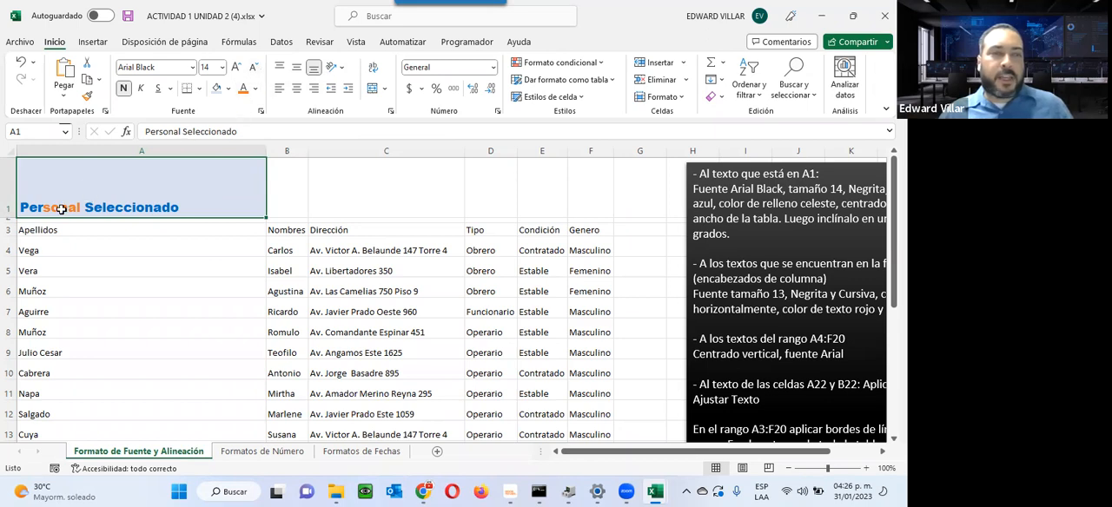
left_click(296, 88)
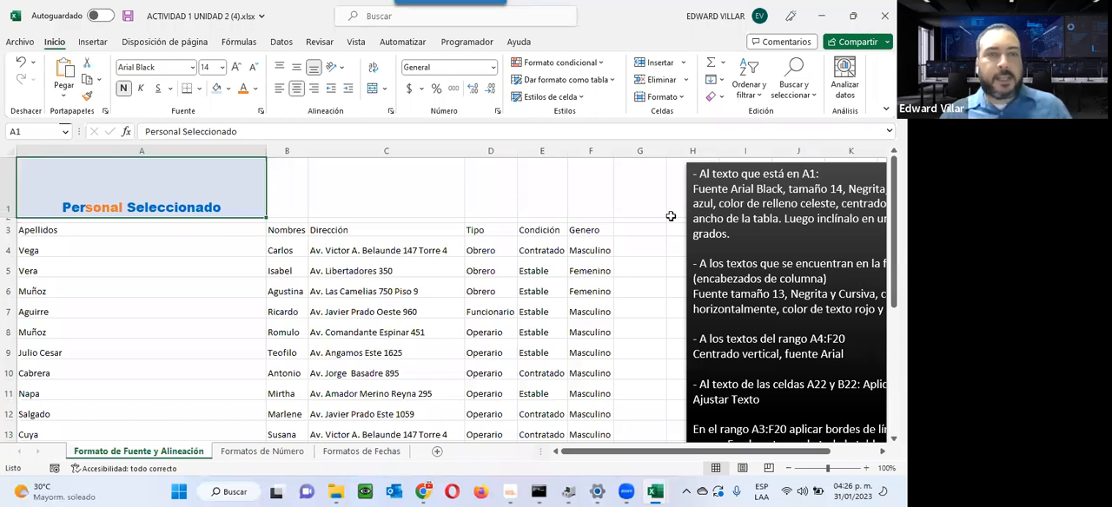
left_click(434, 230)
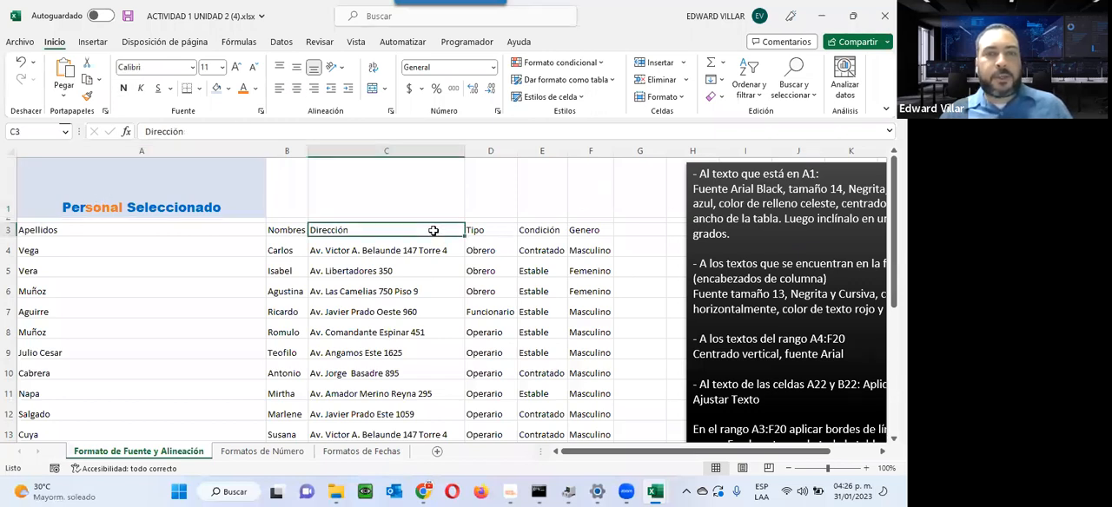
left_click(313, 90)
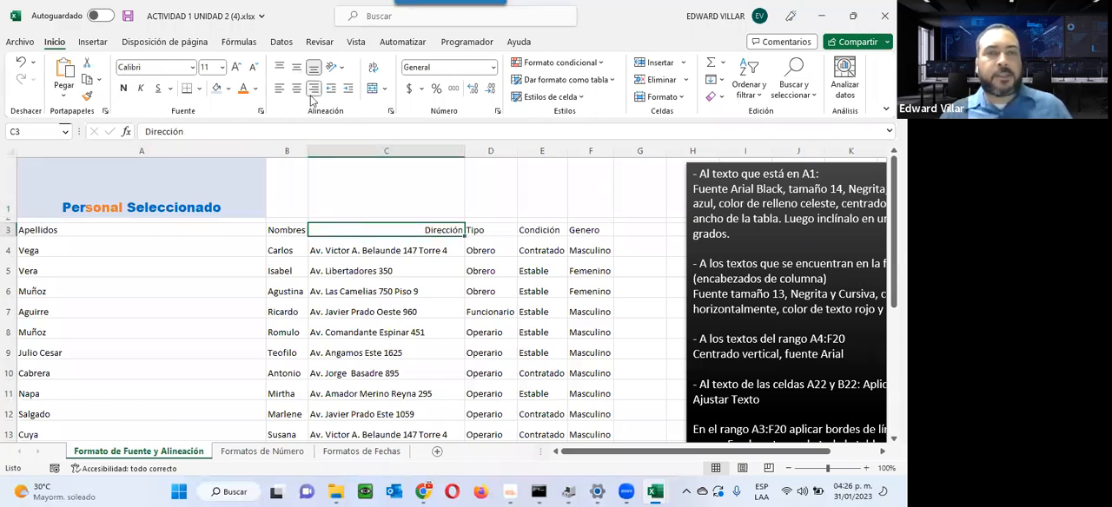
left_click(33, 228)
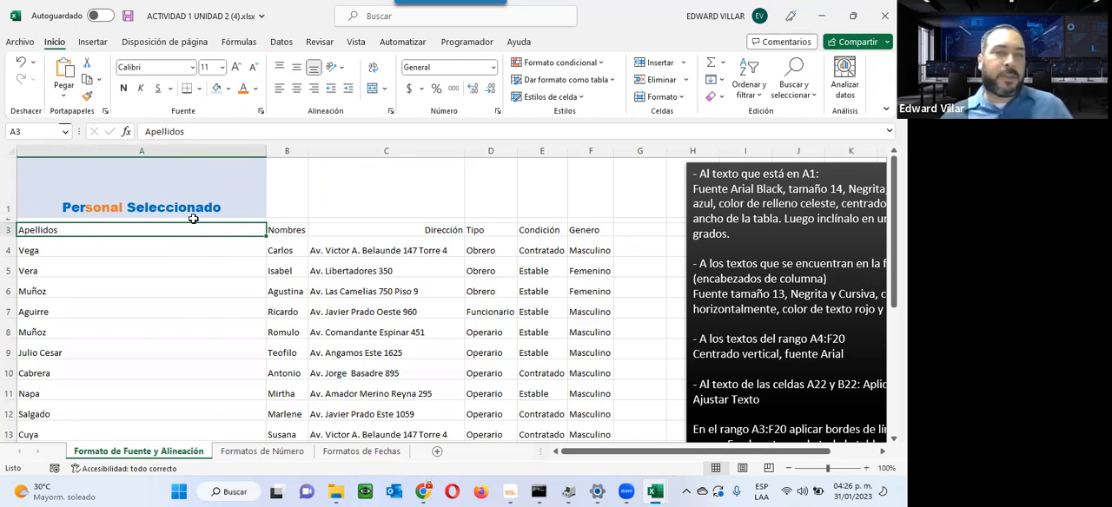
left_click(23, 68)
left_click(24, 73)
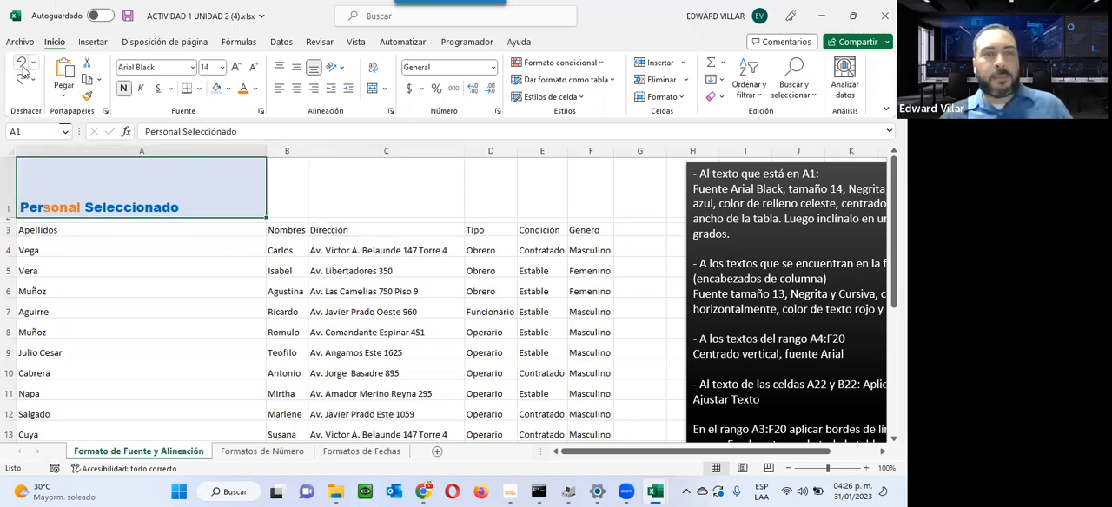
Step: Try center and right horizontal alignment on the title in A1, and return it to left alignment
left_click(301, 90)
left_click(314, 90)
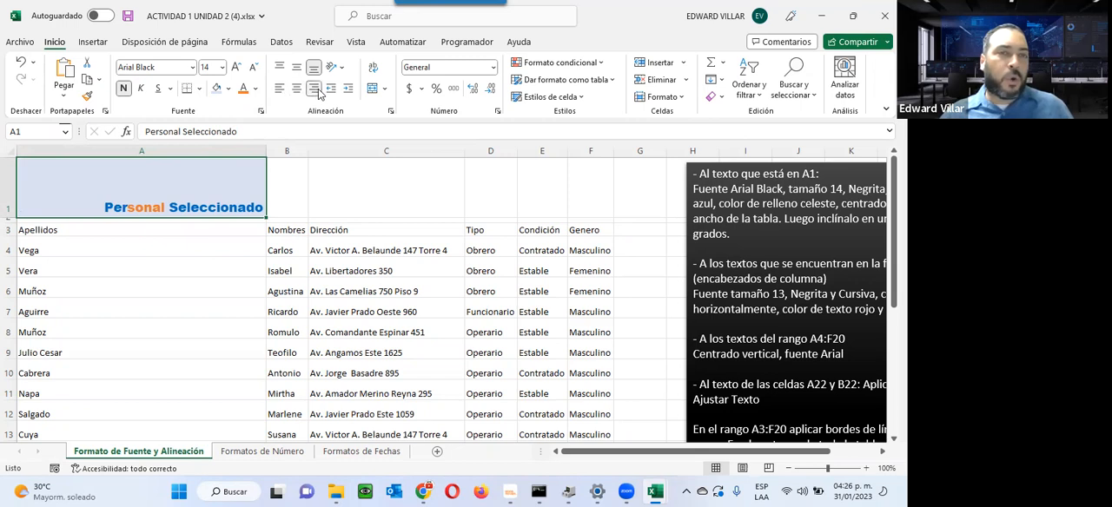
left_click(280, 91)
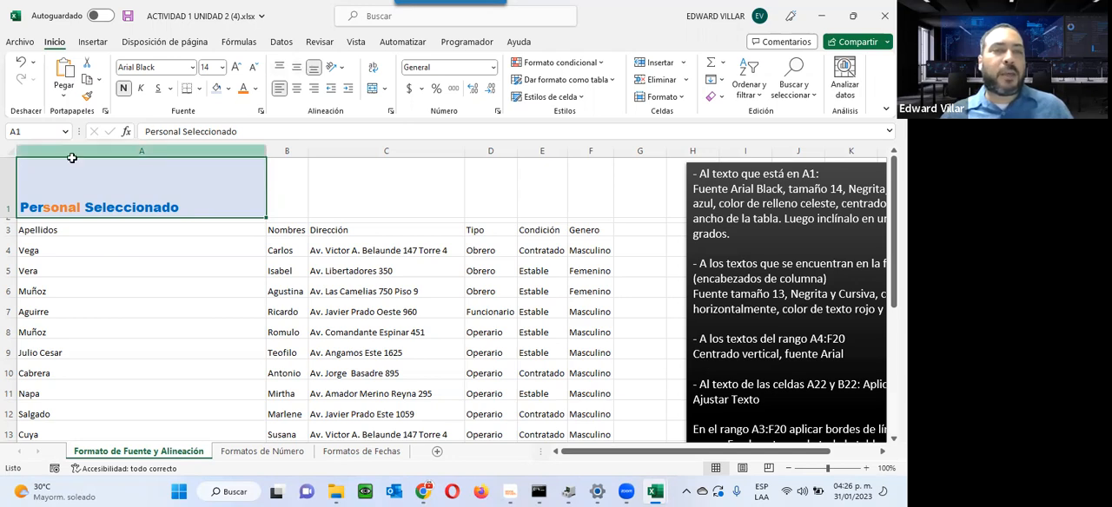
Step: Make row 1 much taller, try top alignment on the title in A1, and center it both vertically and horizontally
left_click_drag(10, 215, 10, 282)
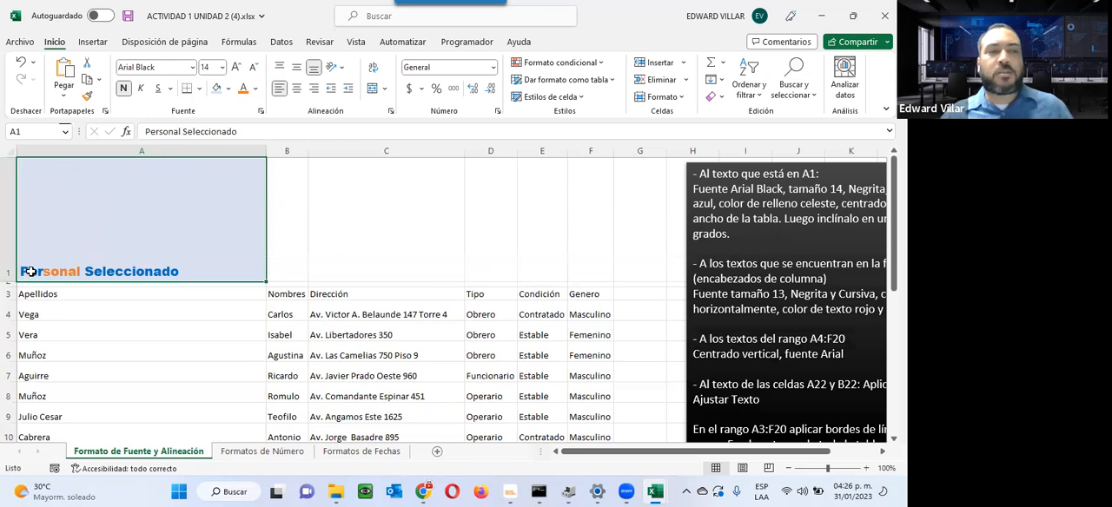
left_click(296, 68)
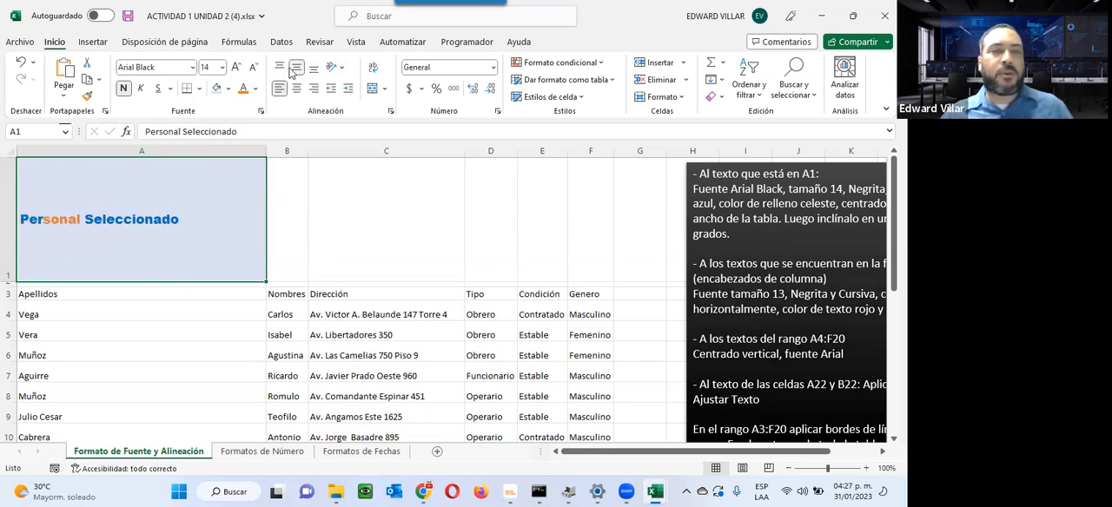
left_click(278, 68)
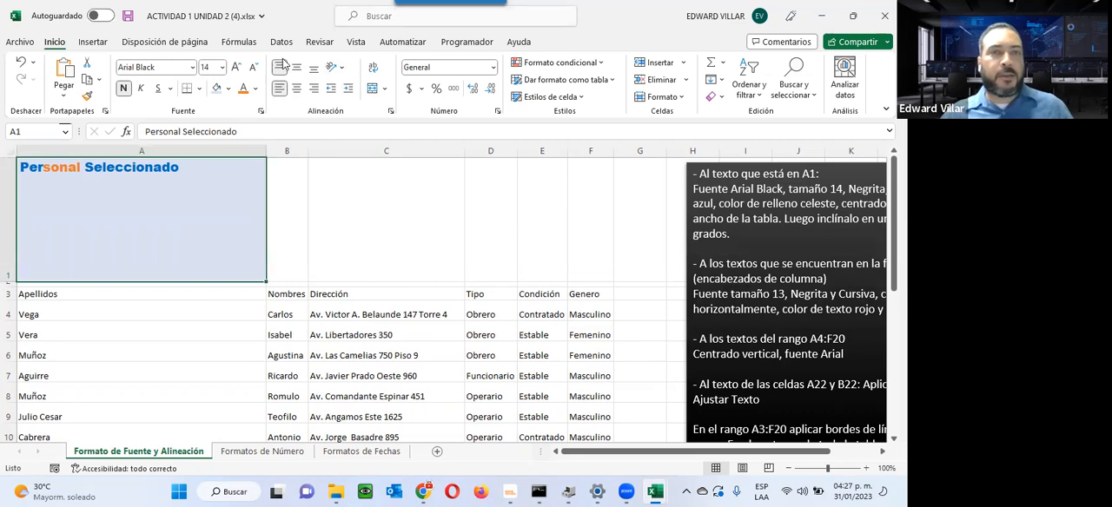
left_click(296, 68)
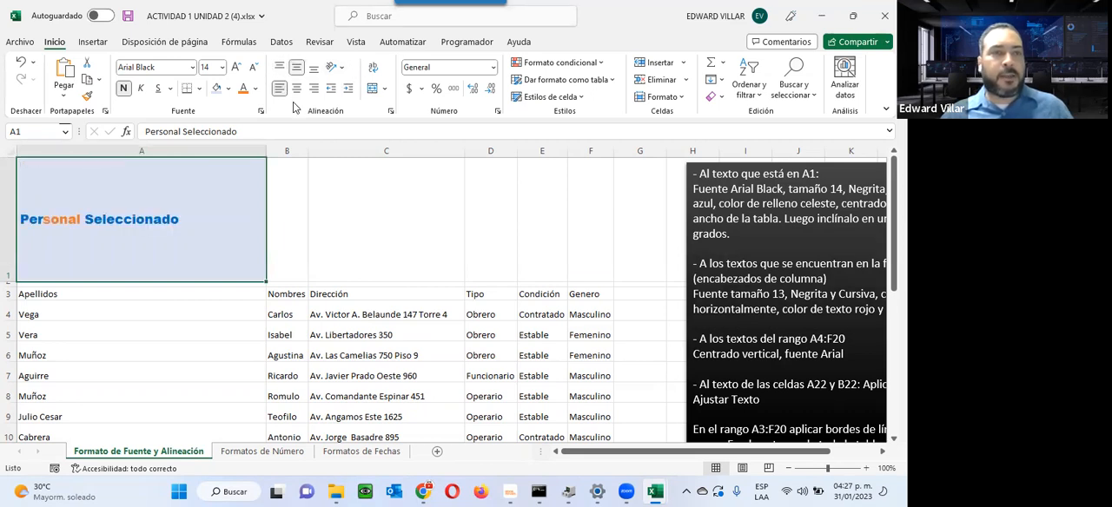
left_click(297, 89)
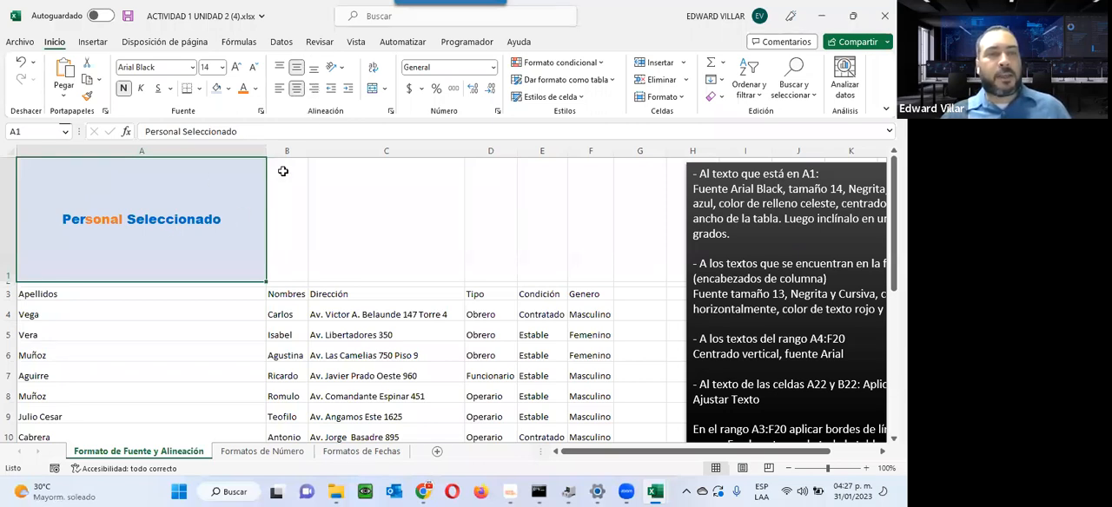
Step: Narrow column A to fit the surname list, shrink row 1 to the title's height, and left-align the title in A1
left_click_drag(266, 151, 94, 146)
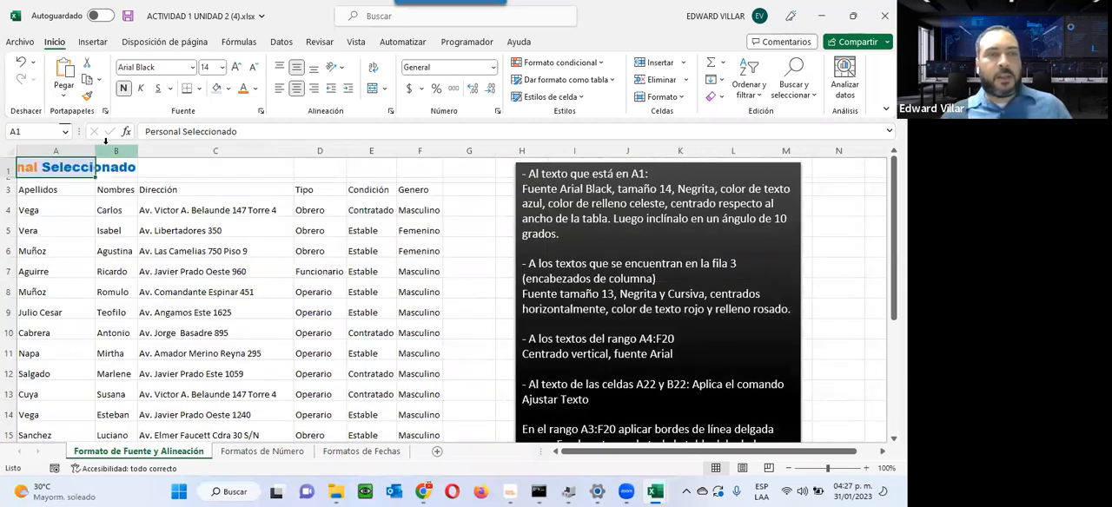
left_click(279, 90)
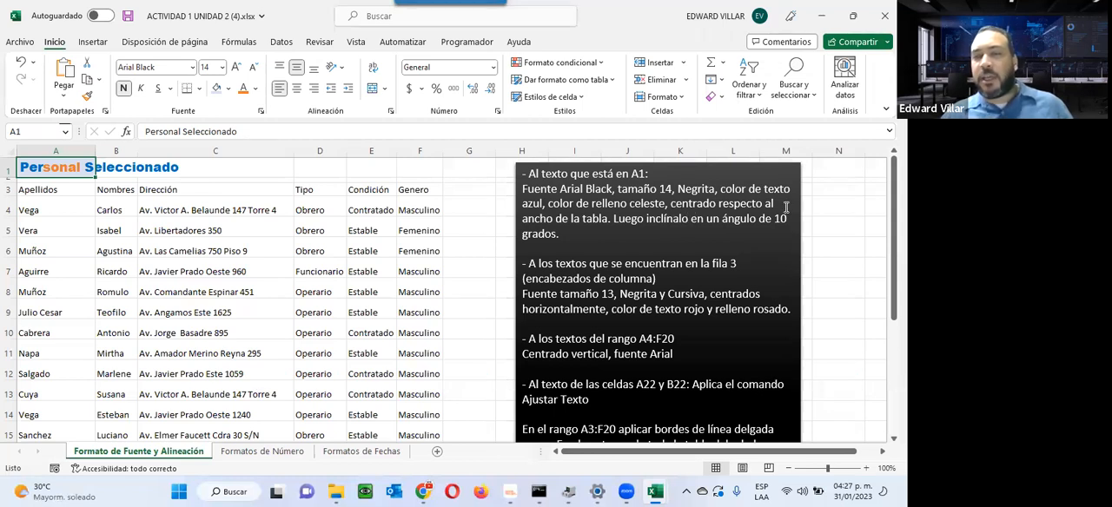
Step: Set the text orientation of the title in cell A1 to 10 degrees in the cell format settings
right_click(58, 170)
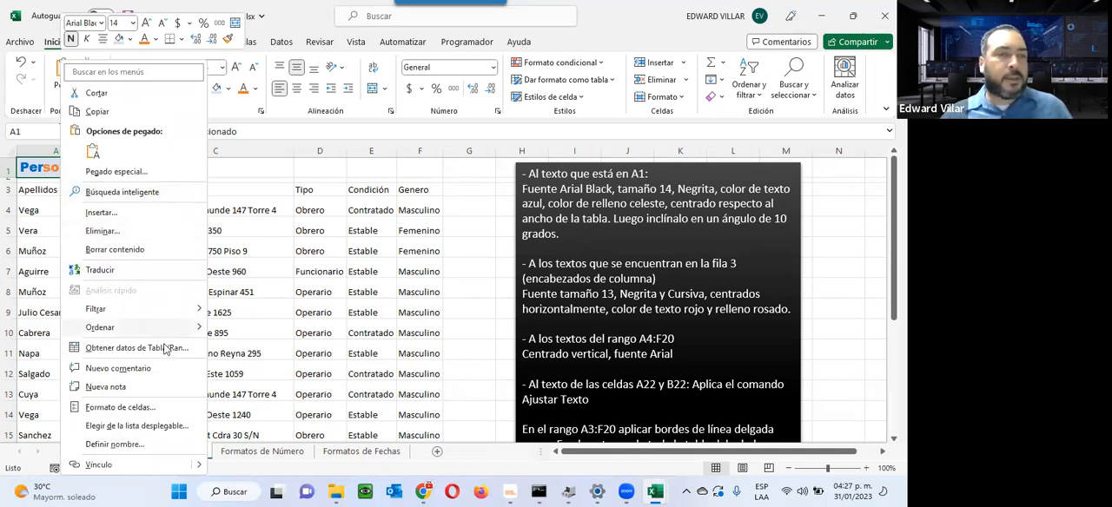
left_click(119, 407)
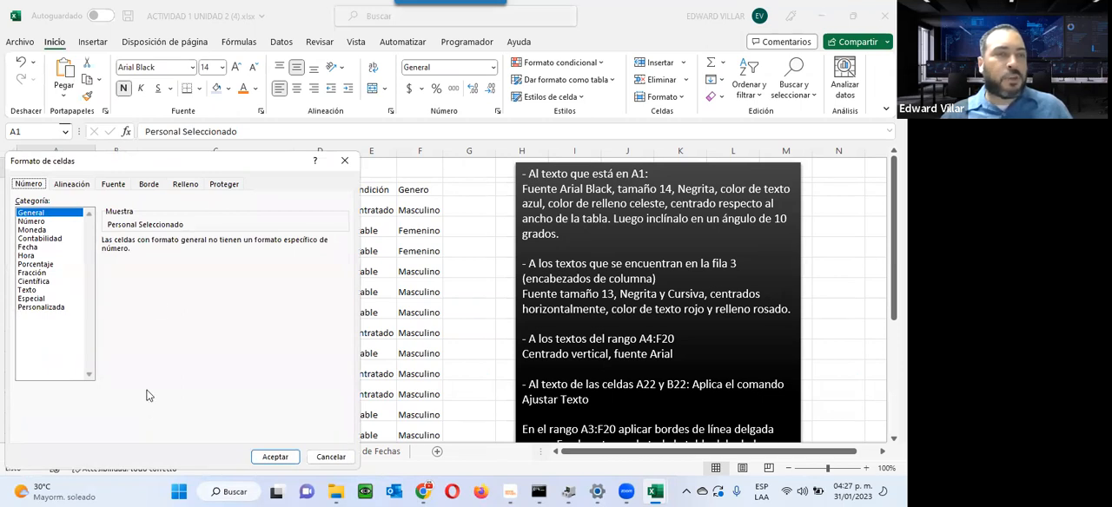
left_click(79, 188)
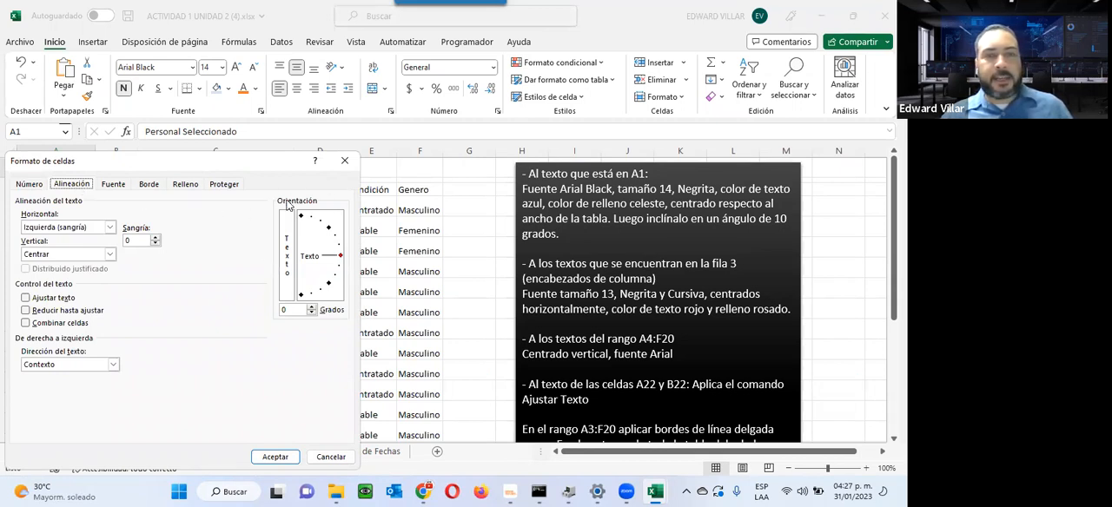
left_click(312, 308)
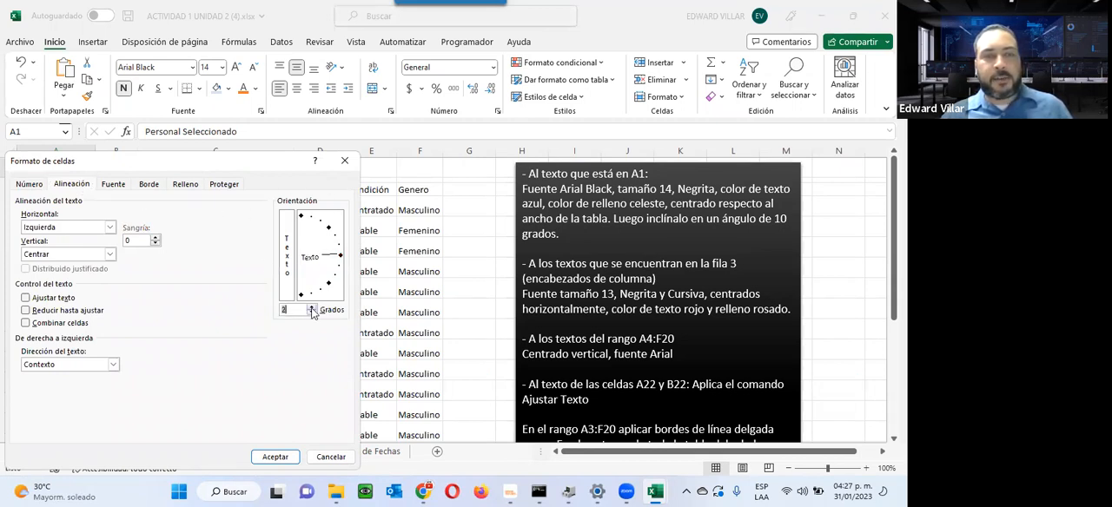
left_click(312, 309)
left_click(312, 309)
left_click(311, 309)
left_click(312, 308)
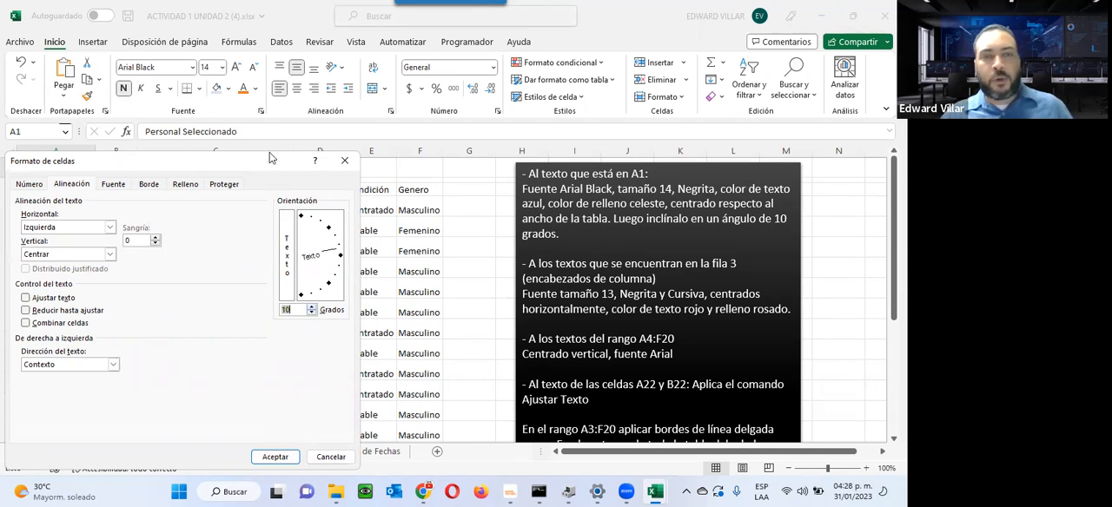
left_click_drag(270, 159, 341, 74)
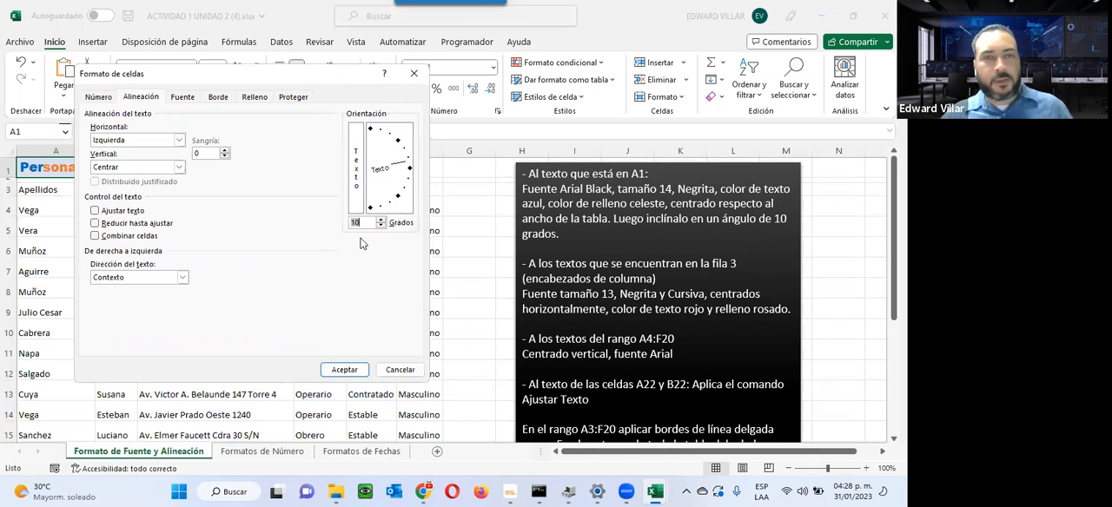
left_click(344, 370)
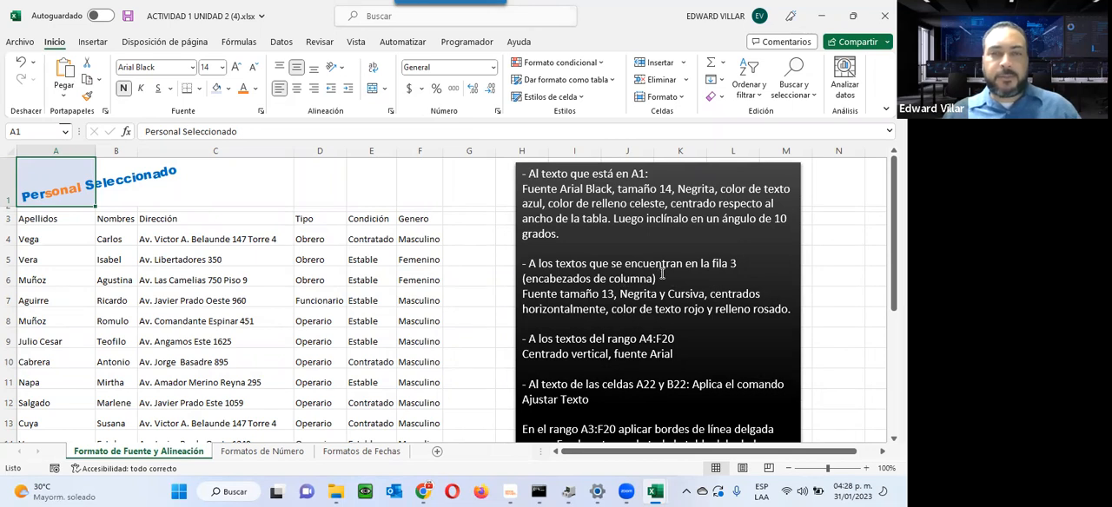
Step: Select row 3 and highlight the instruction paragraph about formatting the column headings in the activity text box
left_click(8, 219)
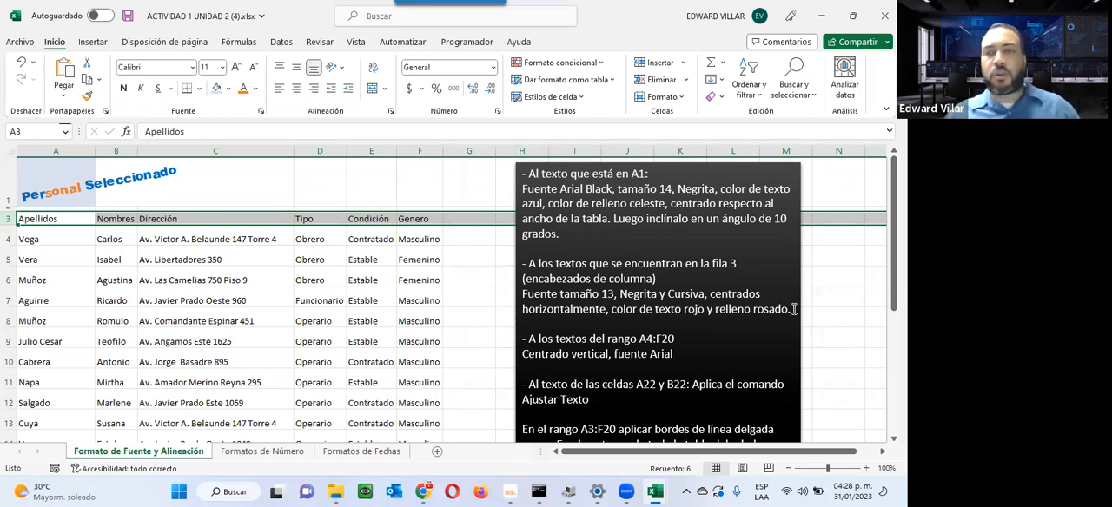
left_click_drag(790, 309, 502, 259)
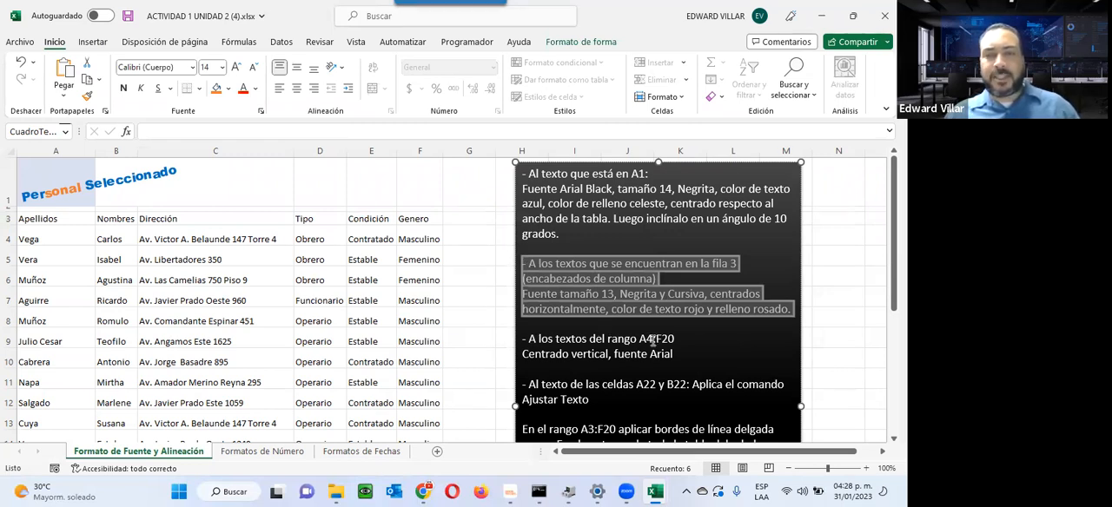
Step: Select the range A4:F20 and highlight the reference to cells A22 and B22 in the activity text box
left_click_drag(26, 237, 425, 332)
scroll(497, 101, "up", 2)
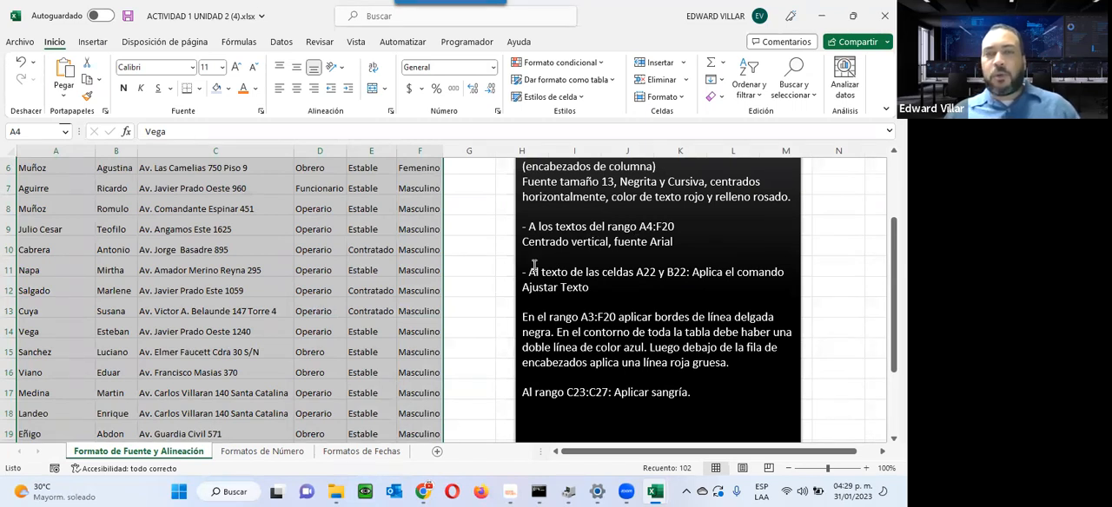
left_click_drag(528, 272, 688, 273)
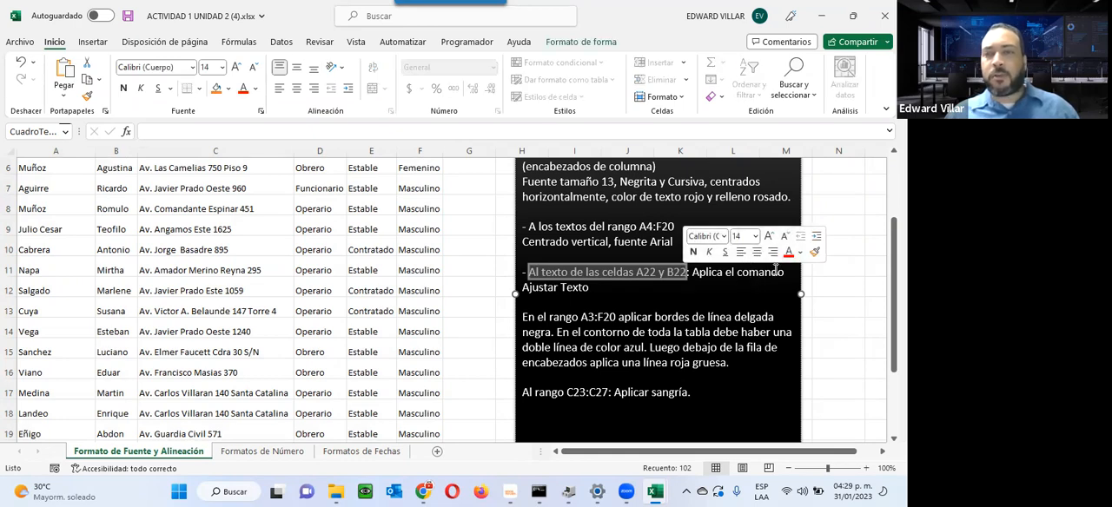
Step: Compare the full contents of cells A22 and B22 with the text that fits in their columns
scroll(411, 320, "down", 1)
scroll(411, 320, "down", 3)
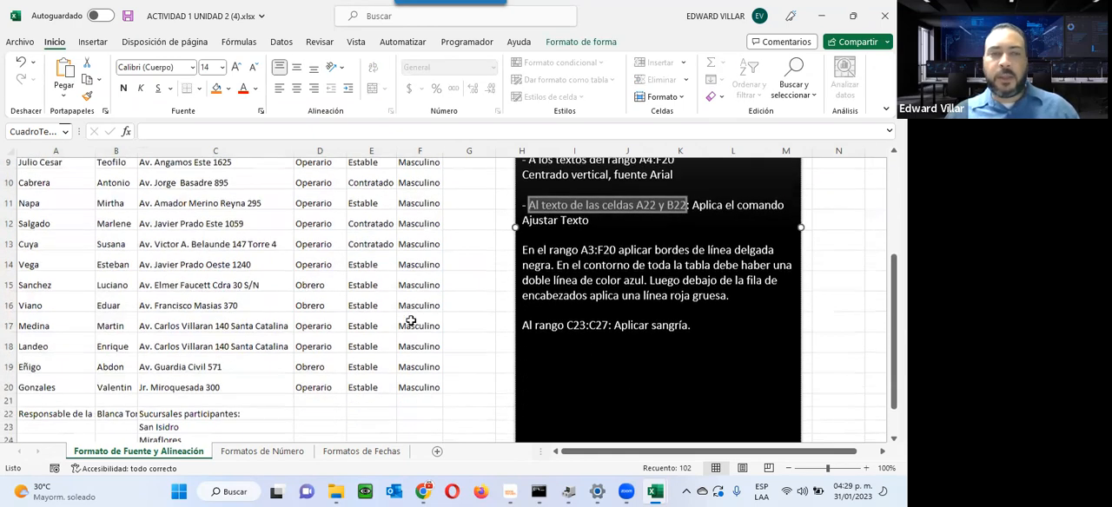
scroll(230, 315, "up", 1)
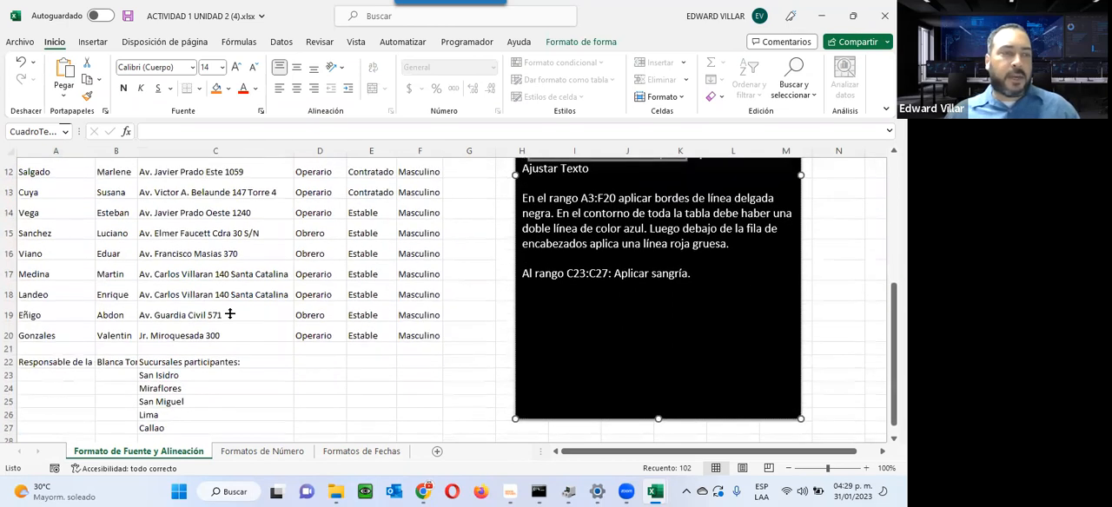
left_click(36, 362)
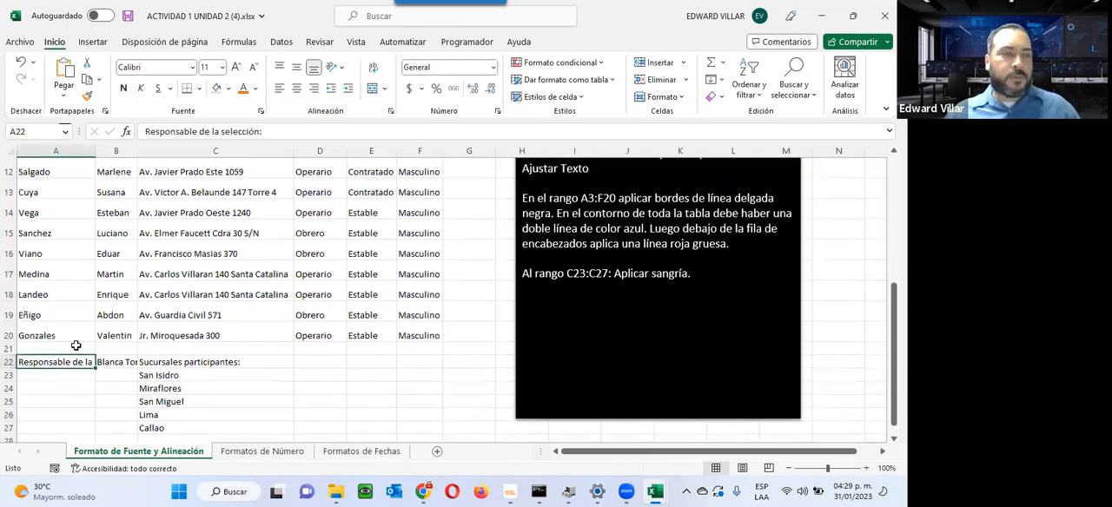
left_click(118, 363)
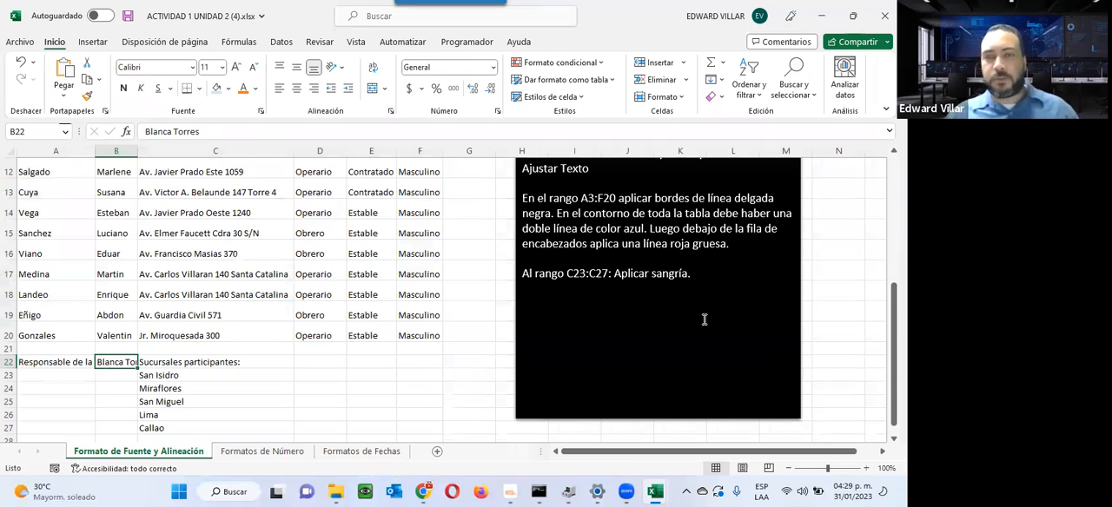
scroll(695, 317, "down", 1)
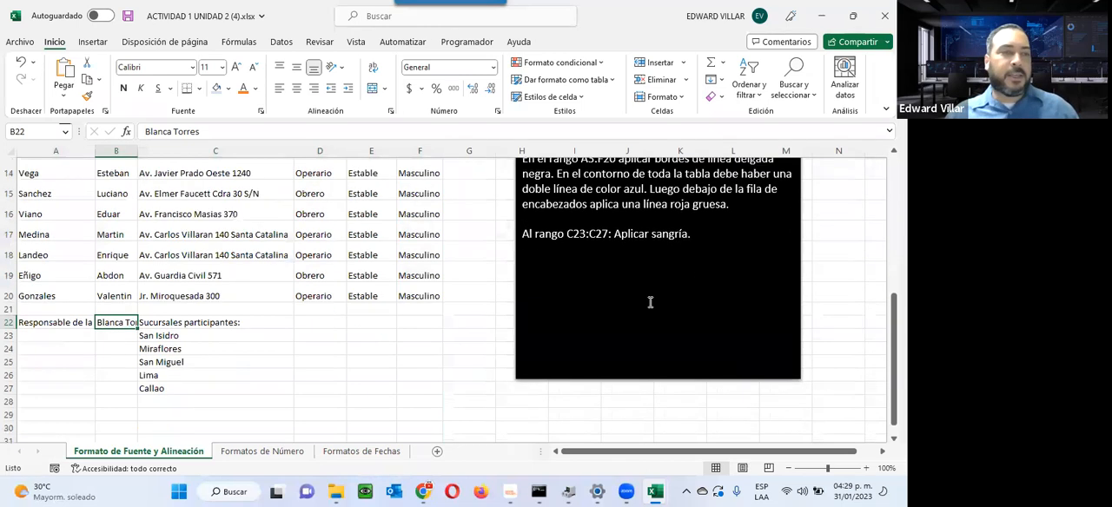
left_click(48, 321)
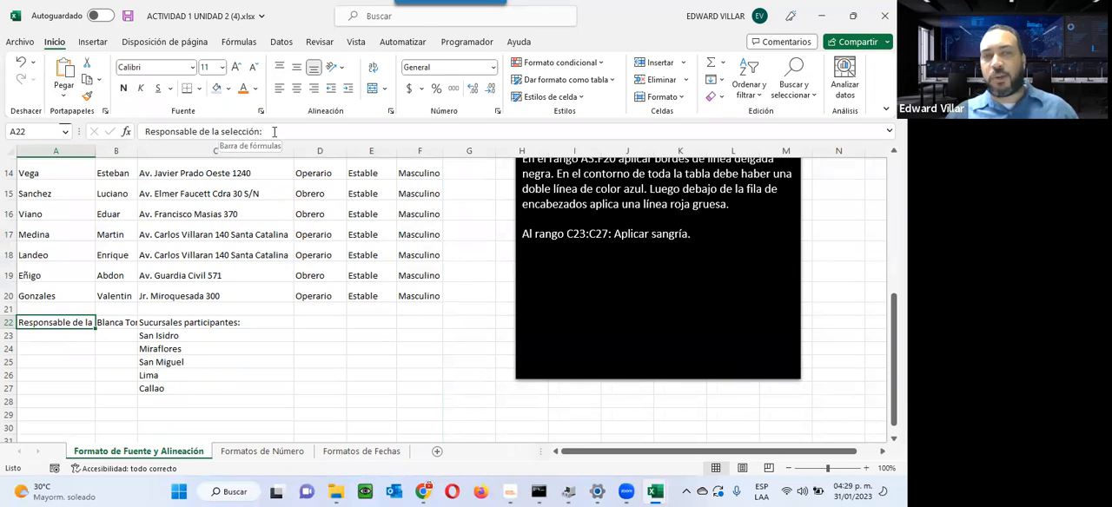
left_click(102, 325)
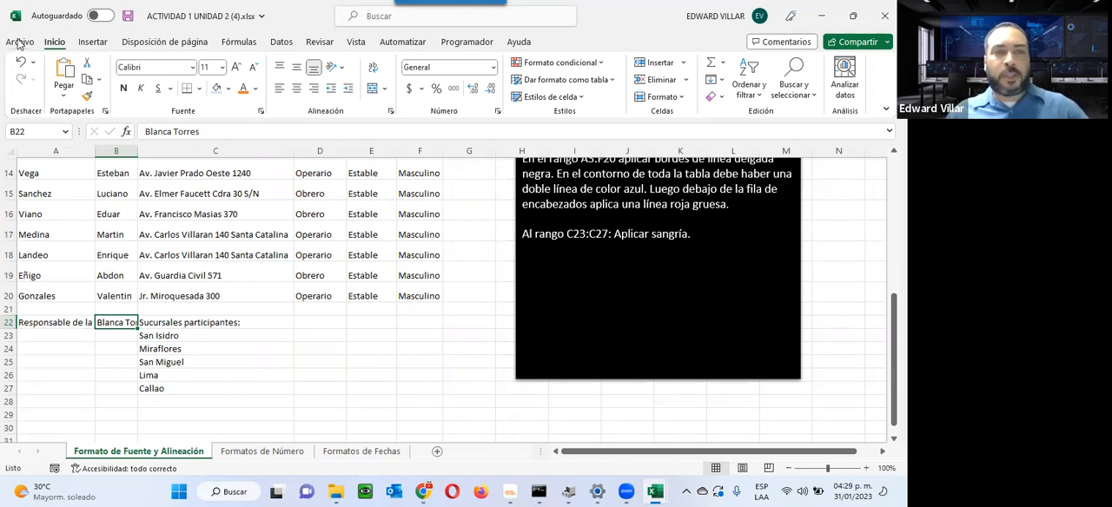
Step: Check in the print preview how row 22 and the table columns come out on the first page, and return to the sheet
scroll(228, 317, "up", 5)
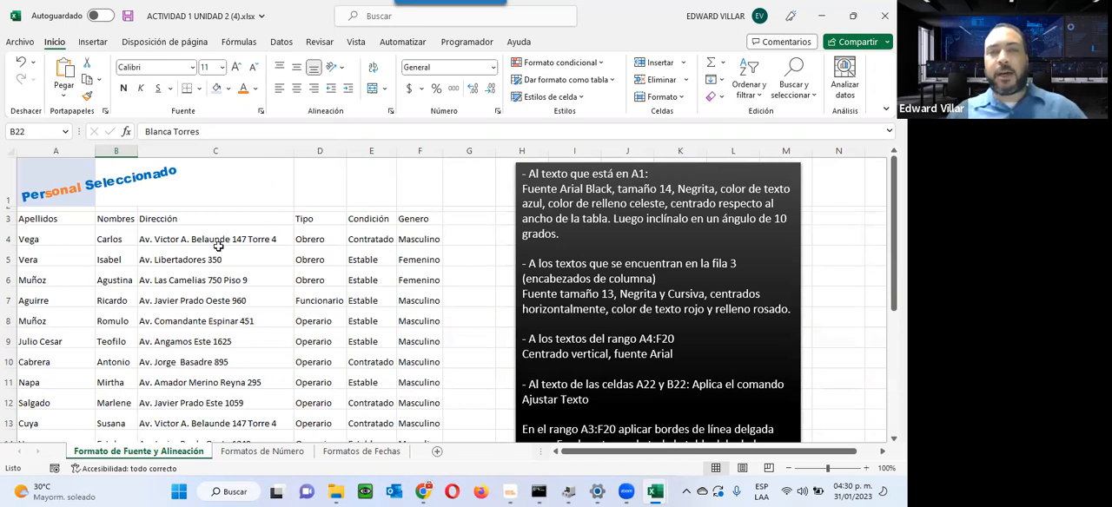
left_click(14, 44)
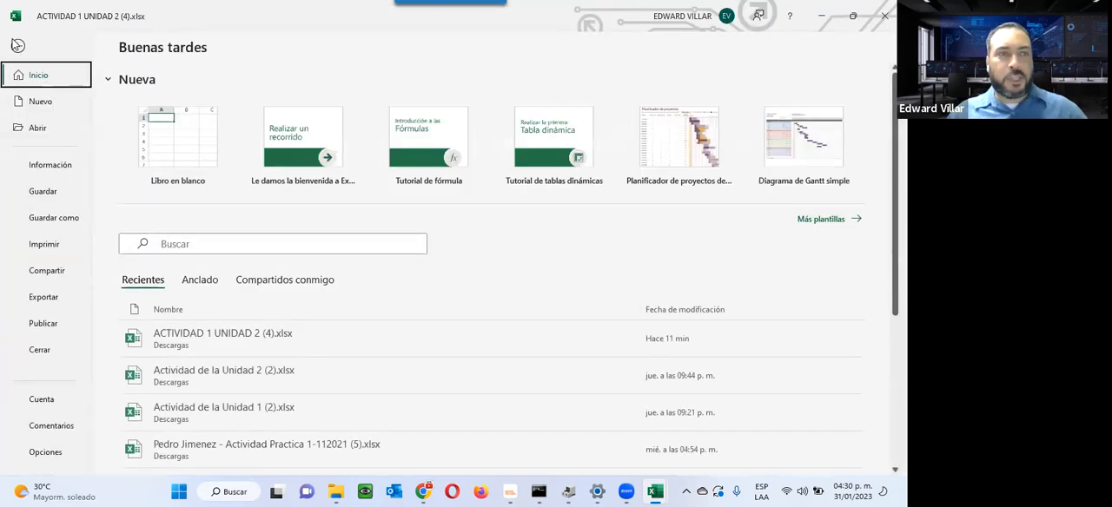
left_click(58, 246)
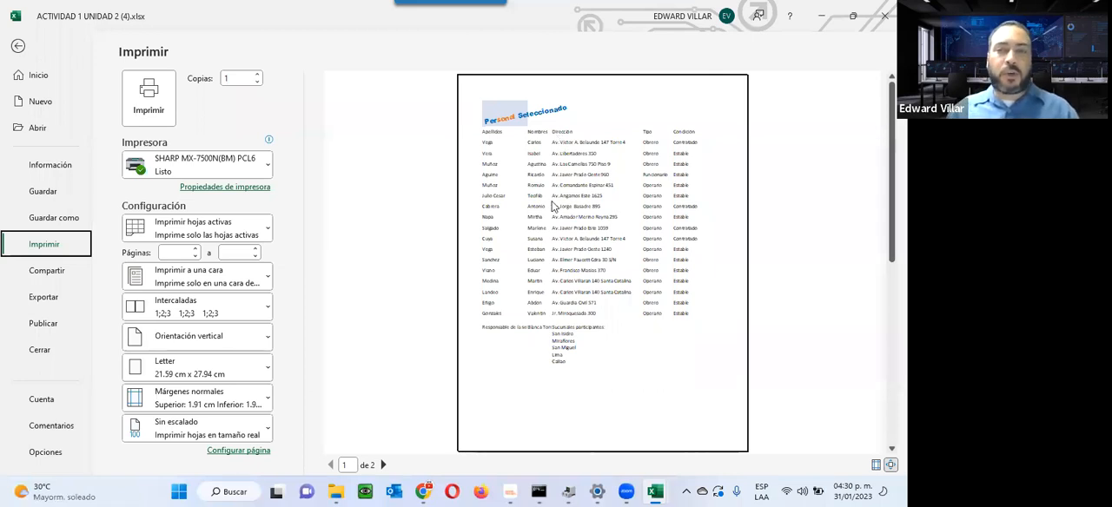
left_click(21, 45)
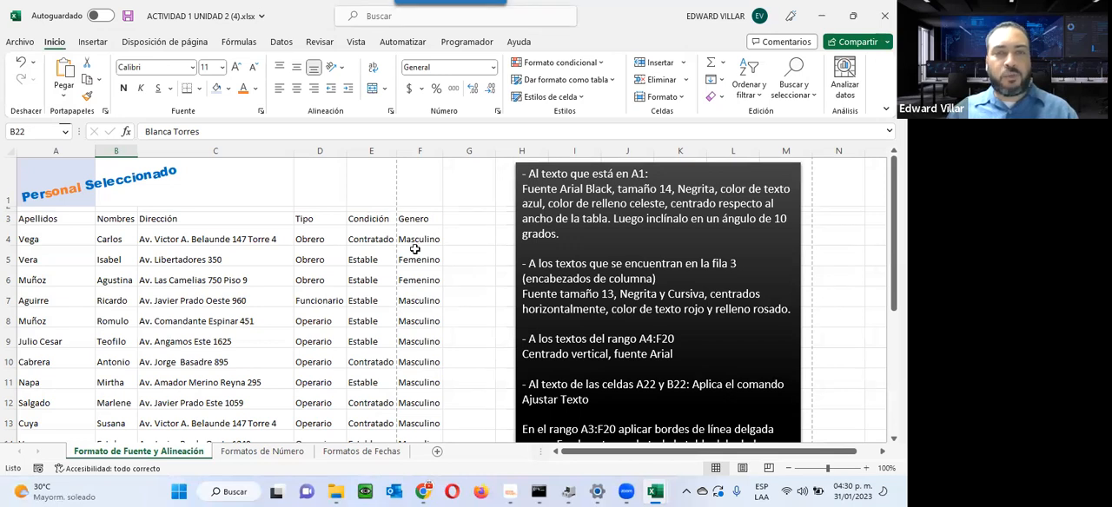
Step: Narrow the Dirección column so the Genero column fits on the first printed page, and check it in the print preview
left_click_drag(293, 156, 247, 161)
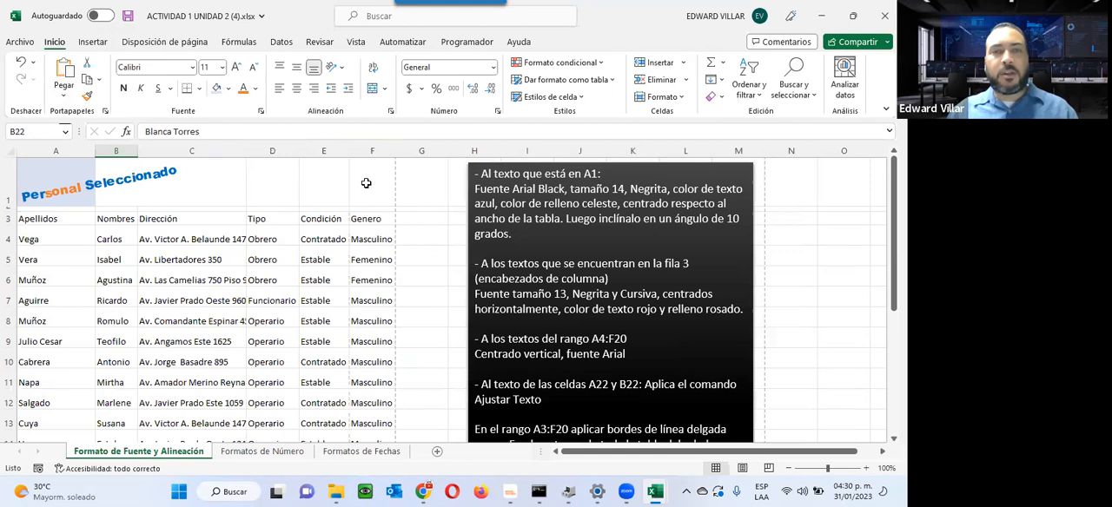
left_click(26, 43)
left_click(43, 244)
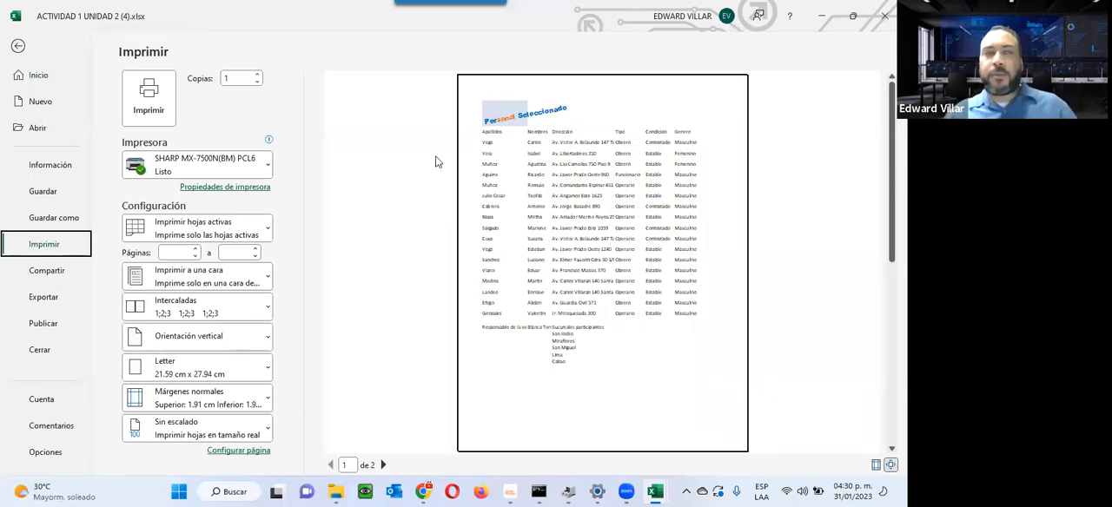
left_click(18, 46)
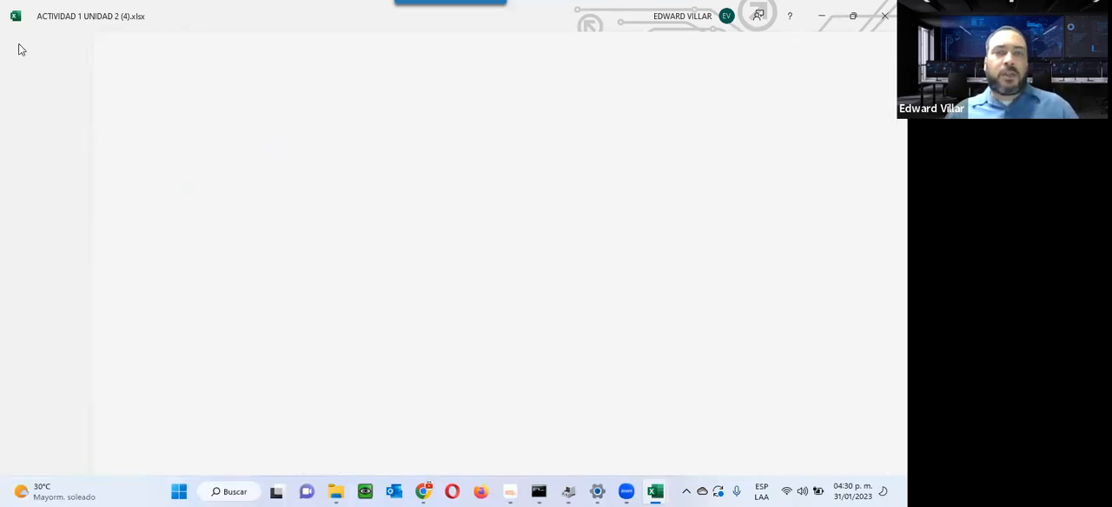
Step: Highlight the command name "Ajustar Texto" in the activity instructions for cells A22 and B22
scroll(54, 150, "down", 1)
scroll(233, 229, "down", 3)
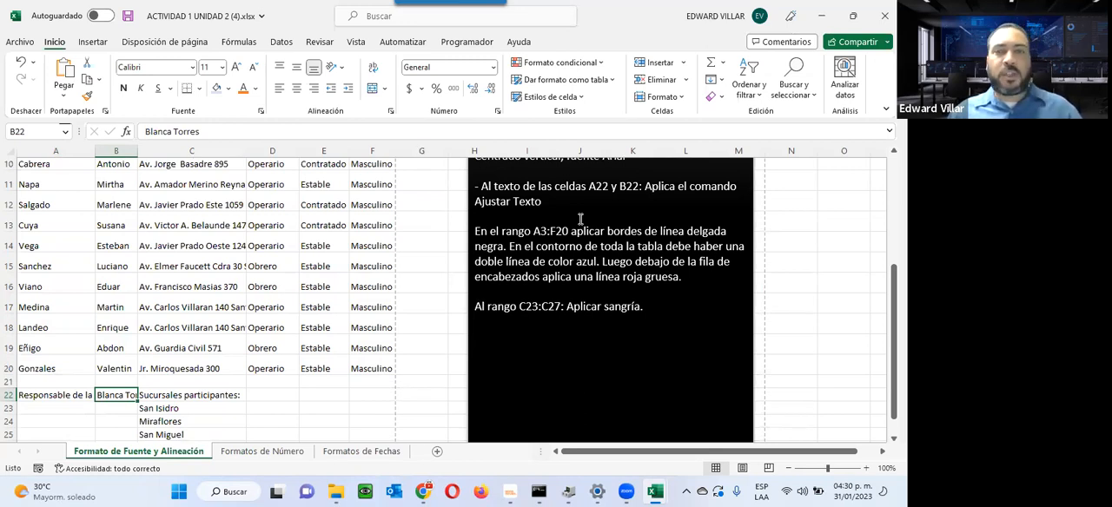
left_click_drag(475, 202, 542, 201)
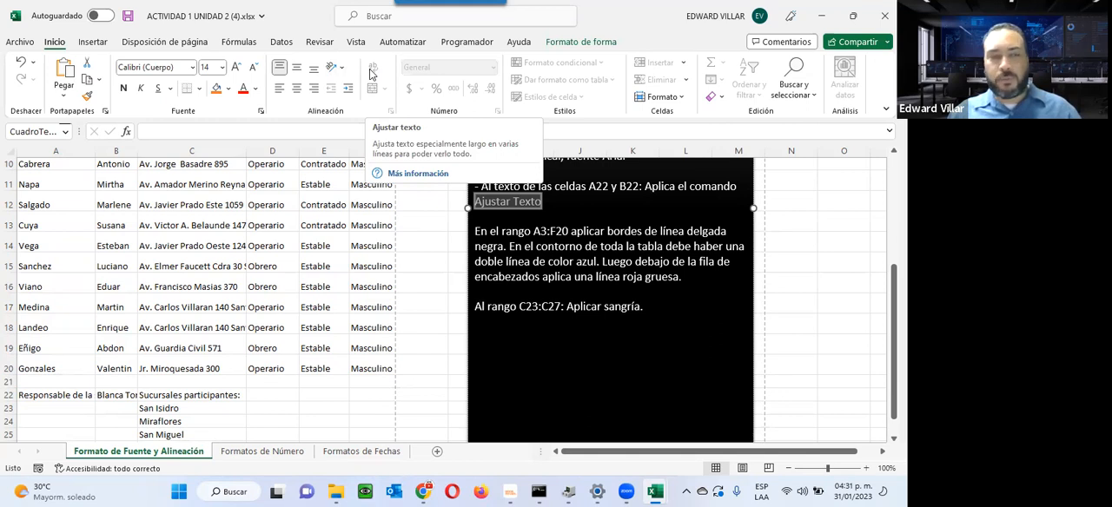
Step: Make row 22 taller, wrap the text in A22:B22, and fit the row height to the wrapped text
left_click_drag(11, 398, 9, 438)
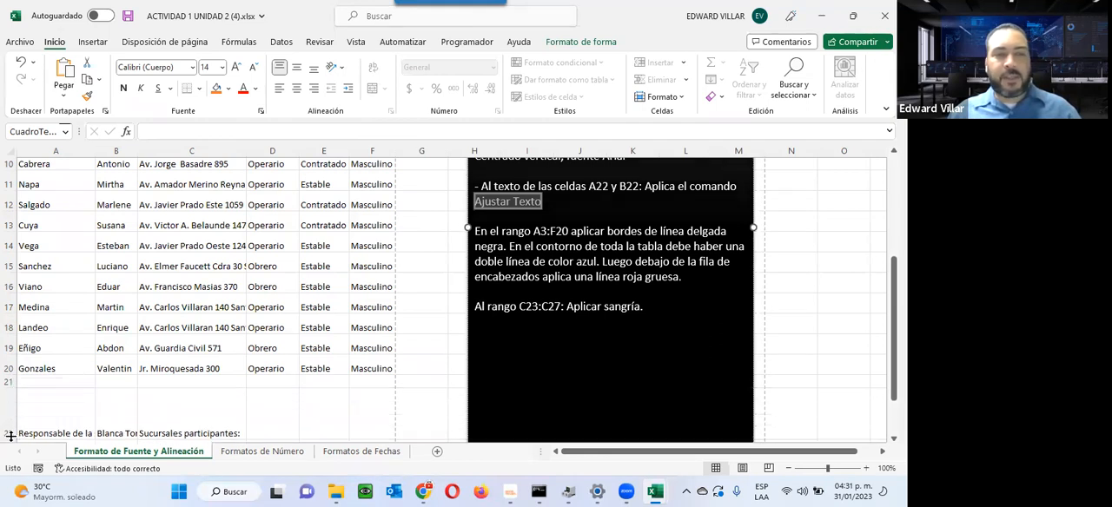
scroll(12, 427, "down", 3)
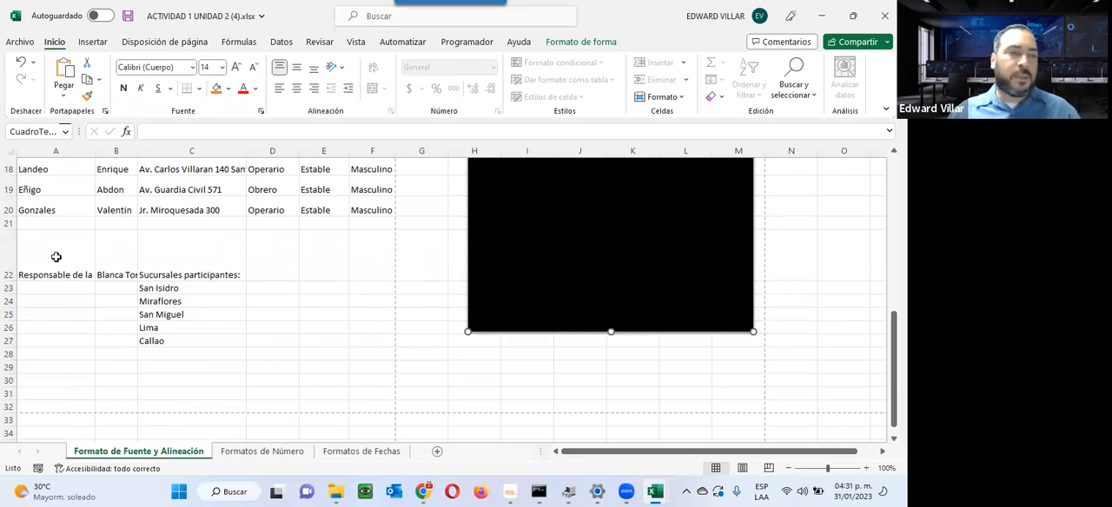
left_click_drag(68, 257, 103, 258)
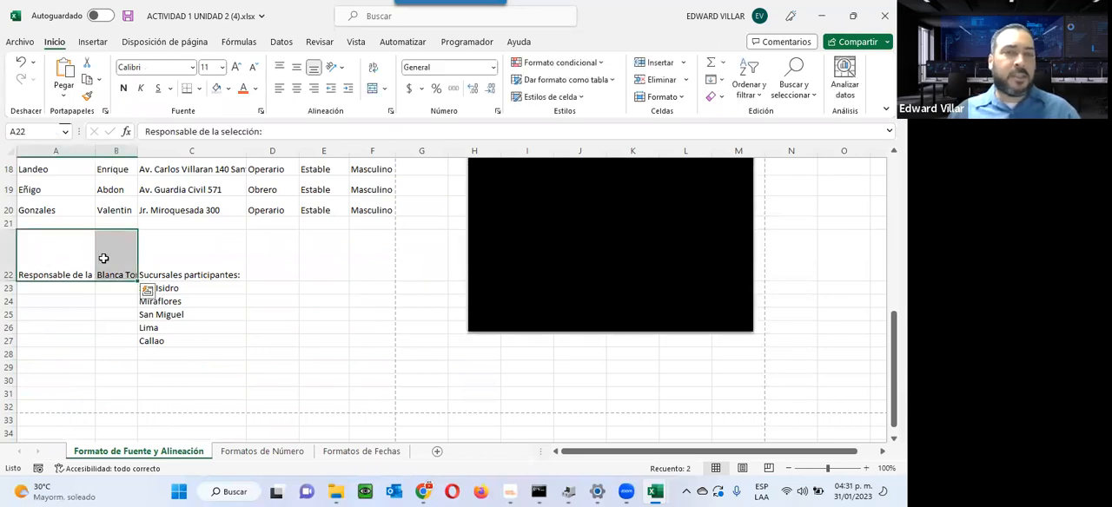
left_click(372, 69)
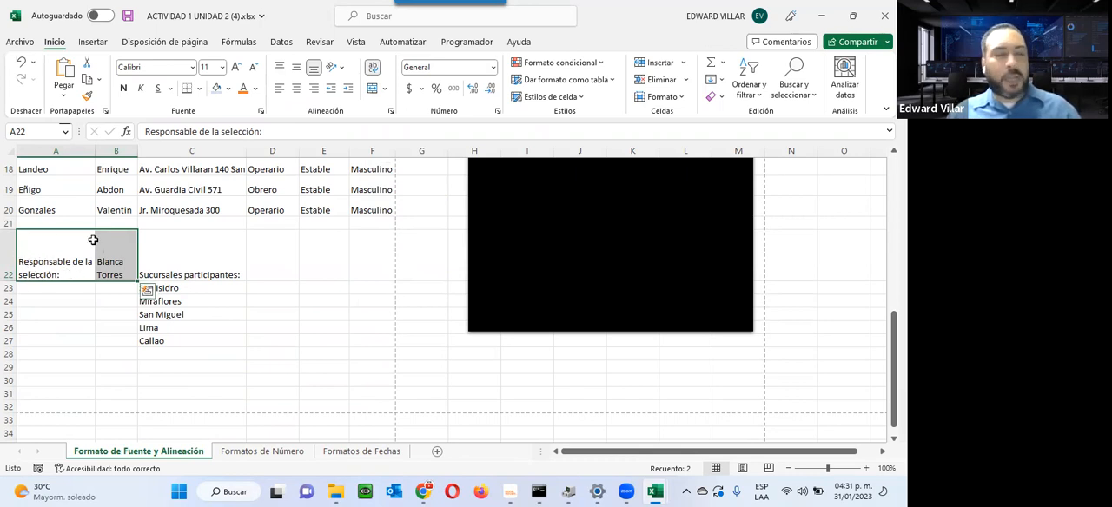
double_click(10, 281)
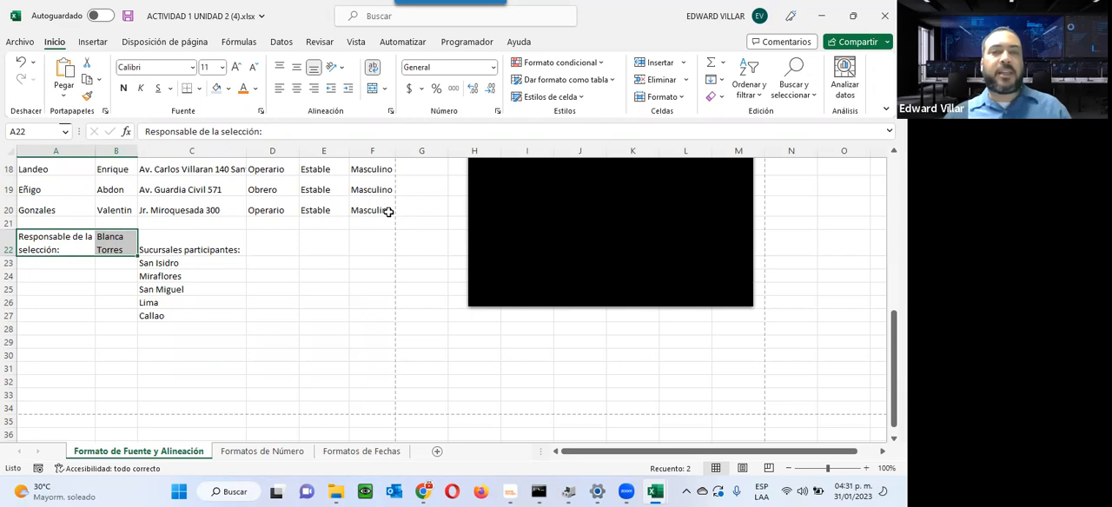
Step: Review the activity instructions, including the borders for A3:F20 and the indentation for C23:C27
scroll(380, 196, "up", 4)
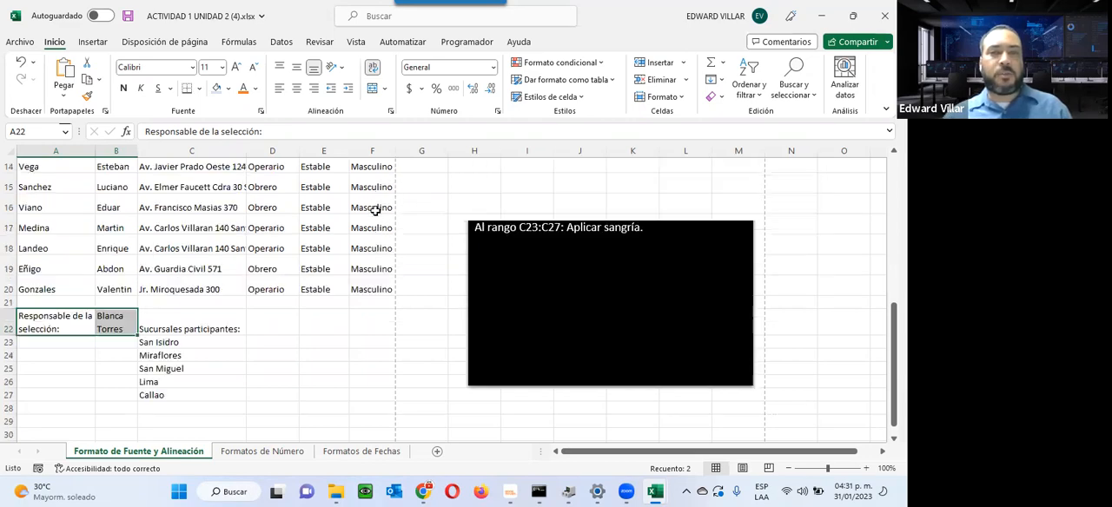
scroll(375, 210, "up", 2)
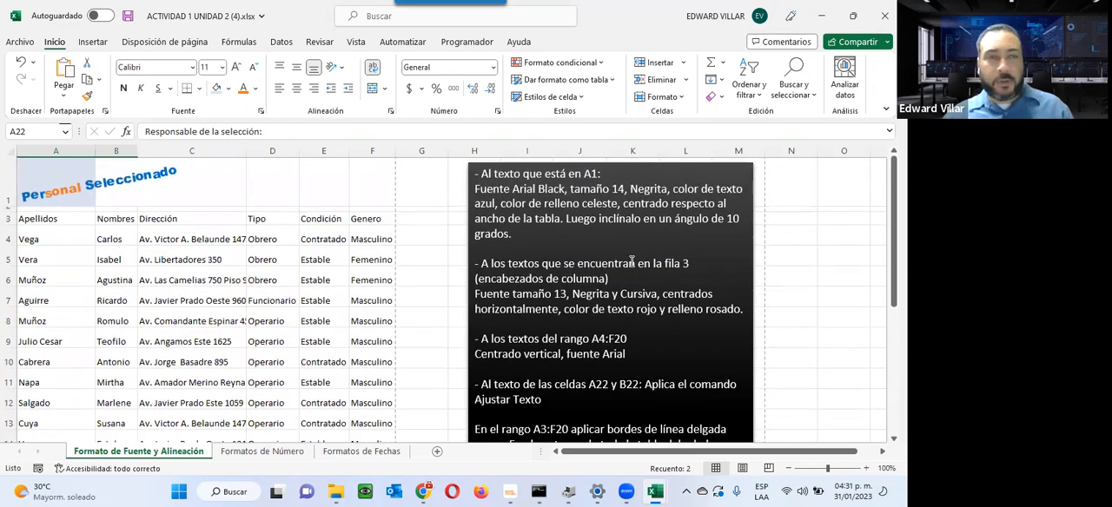
scroll(632, 262, "down", 7)
scroll(632, 261, "up", 3)
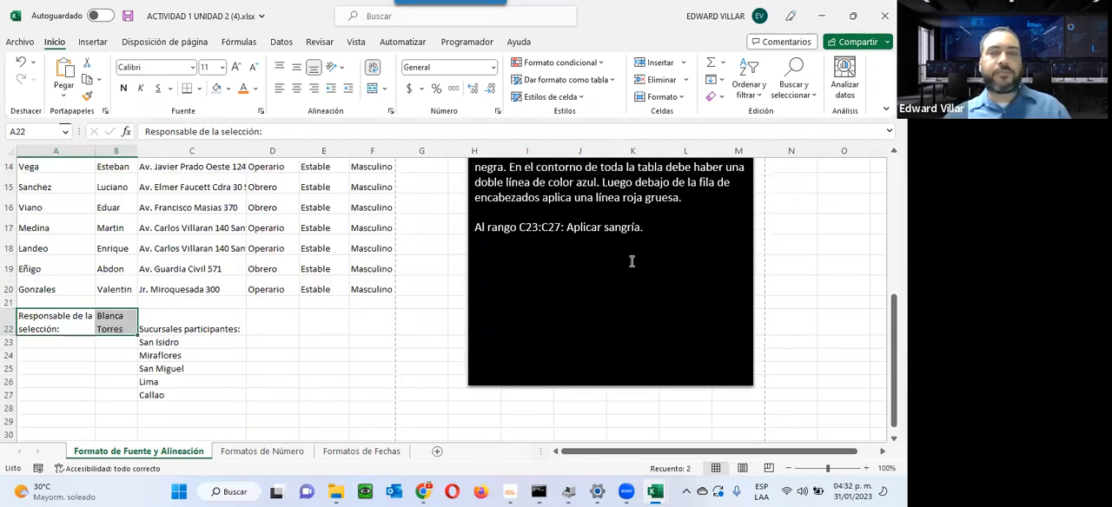
scroll(632, 261, "up", 2)
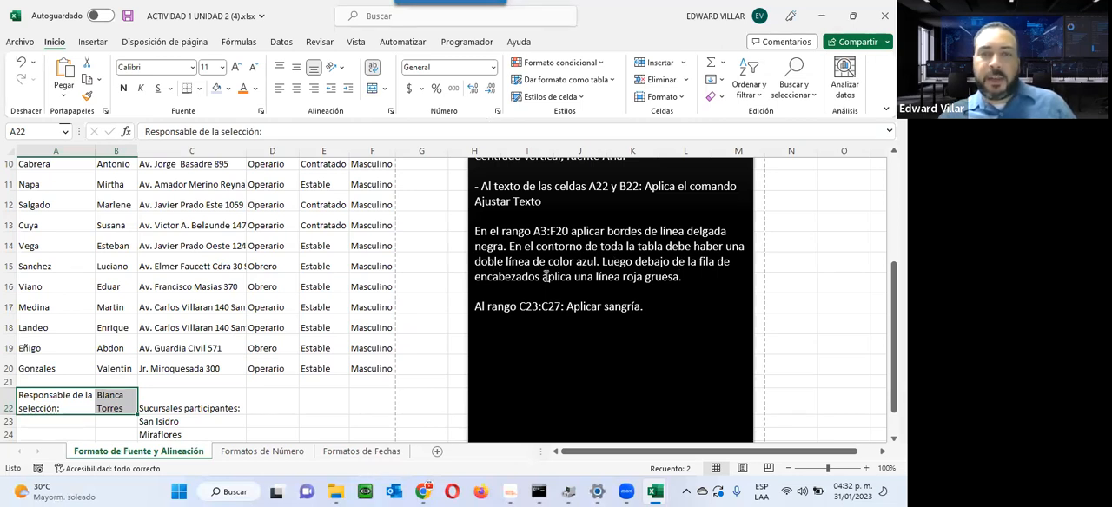
scroll(656, 333, "up", 3)
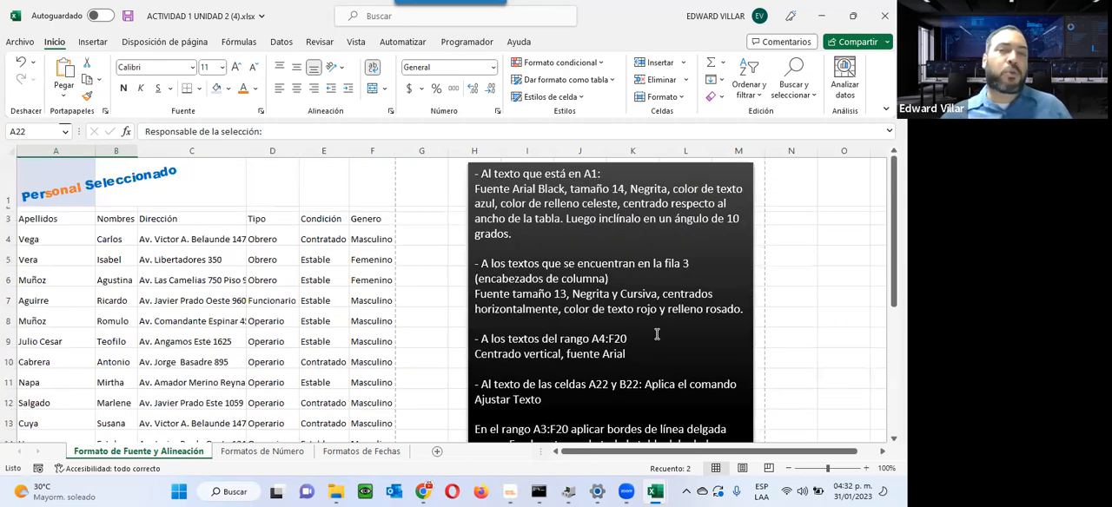
scroll(657, 334, "down", 2)
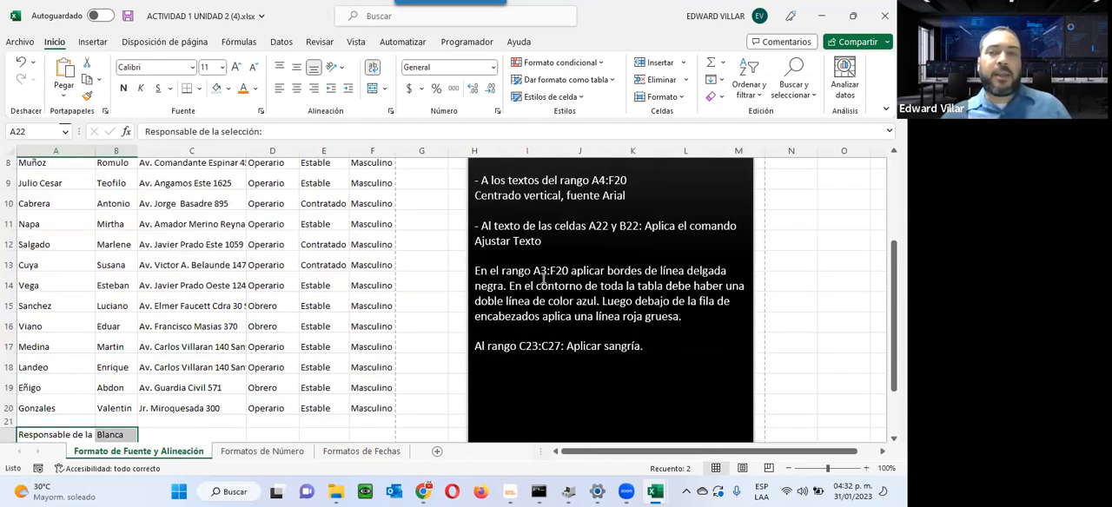
scroll(794, 291, "up", 3)
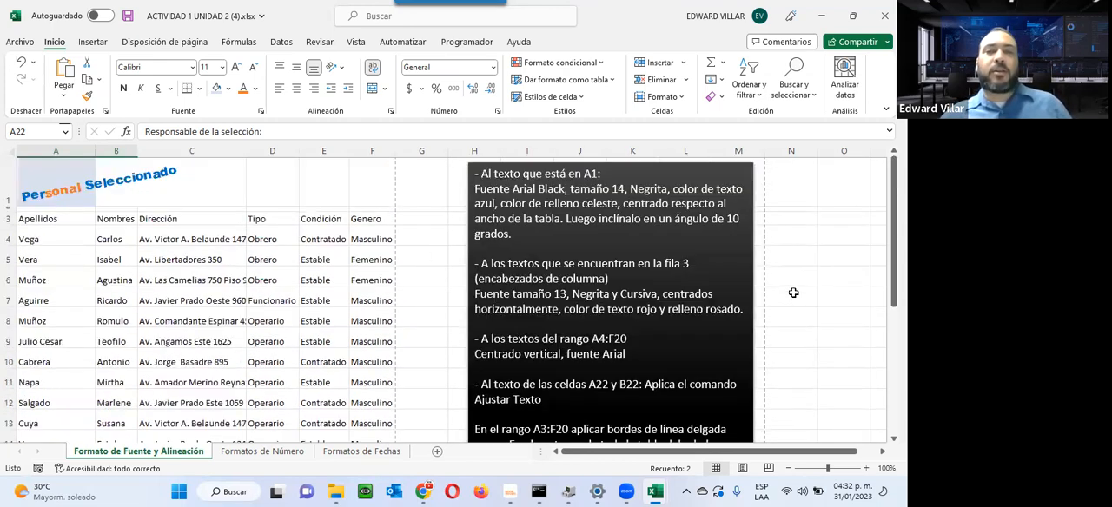
left_click(261, 182)
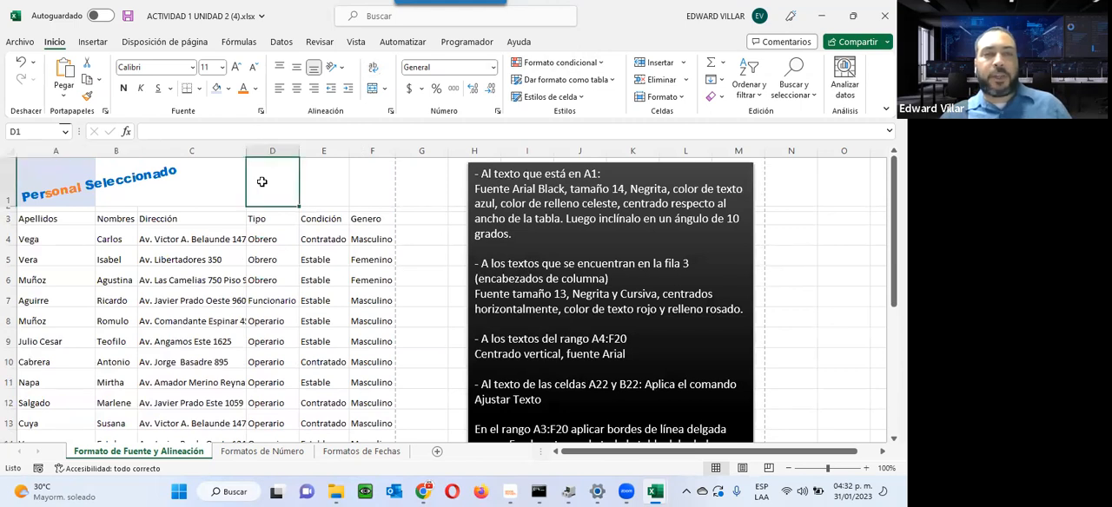
left_click(354, 178)
left_click(456, 182)
left_click(446, 256)
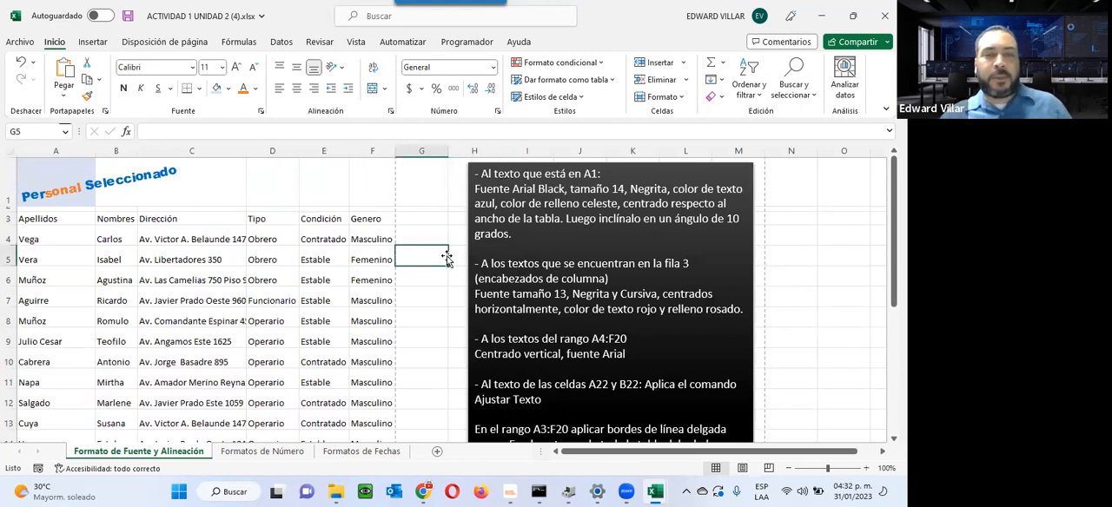
left_click(428, 322)
left_click(425, 235)
left_click(434, 186)
left_click(322, 184)
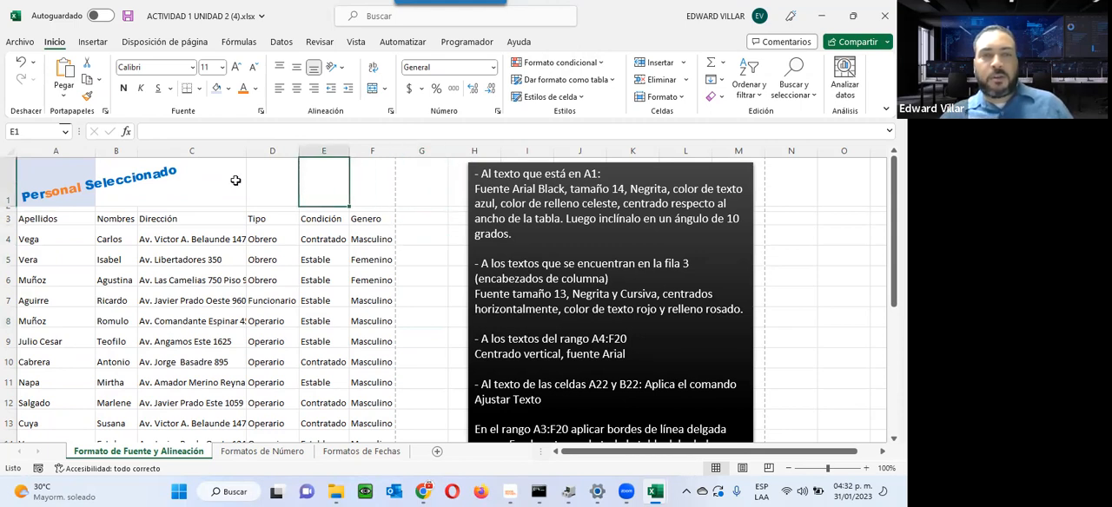
Step: Open the print preview to examine the page with the wrapped text in row 22
left_click(17, 42)
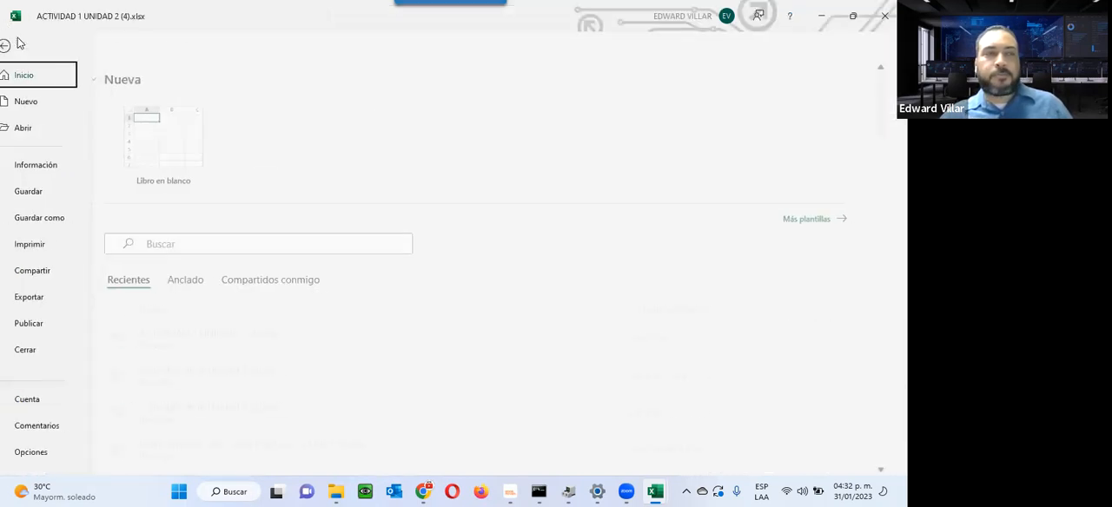
left_click(46, 246)
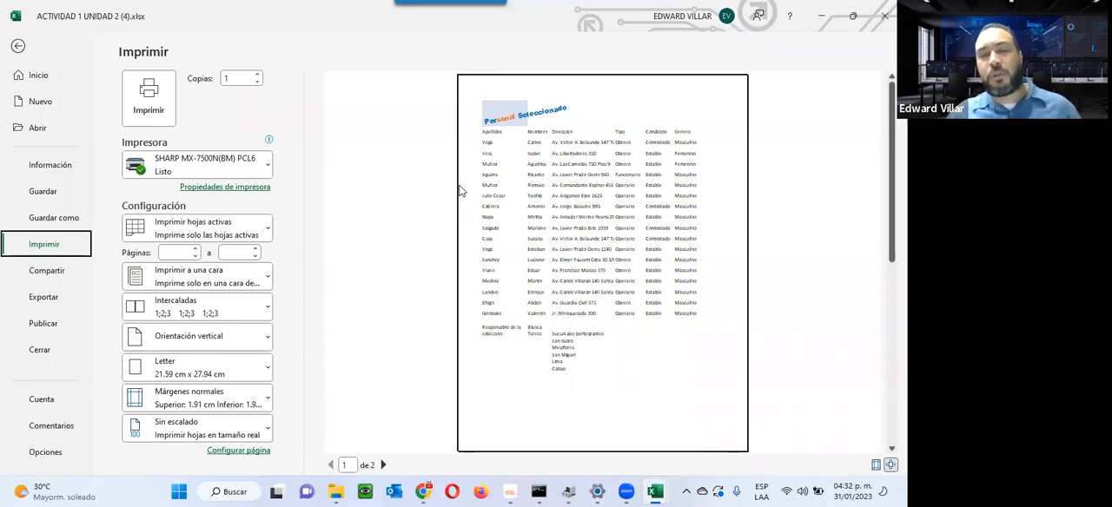
Step: Return to the worksheet from the print preview and apply thin black borders to all cells in A3:F20
left_click(17, 46)
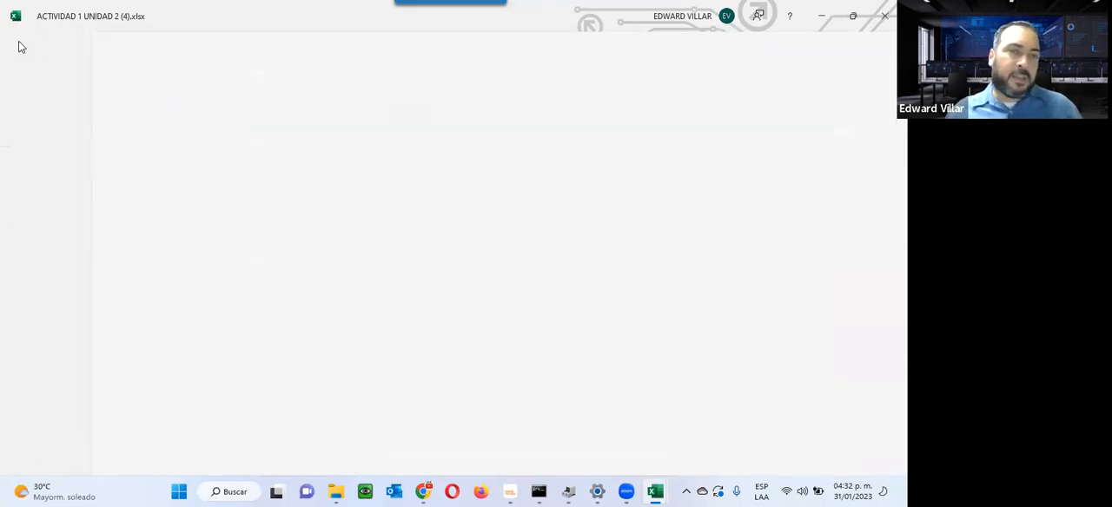
scroll(653, 344, "down", 1)
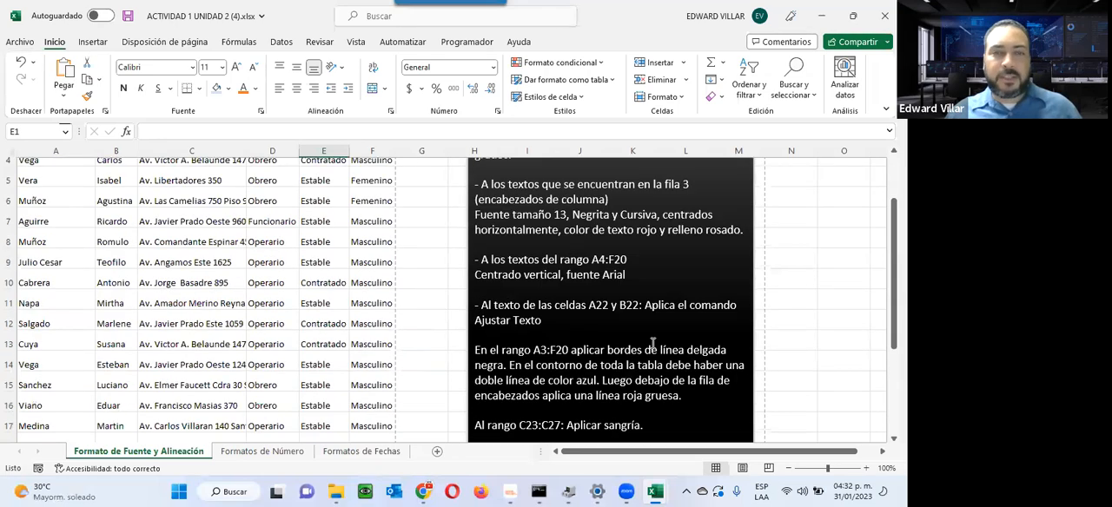
scroll(642, 346, "up", 1)
left_click_drag(40, 218, 355, 412)
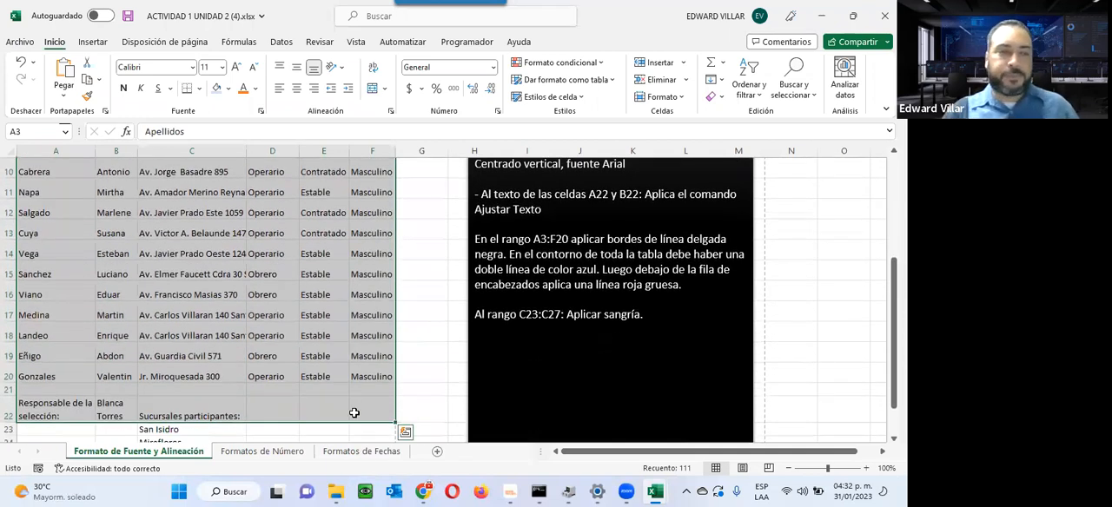
key("shift+Up")
key("shift+Up")
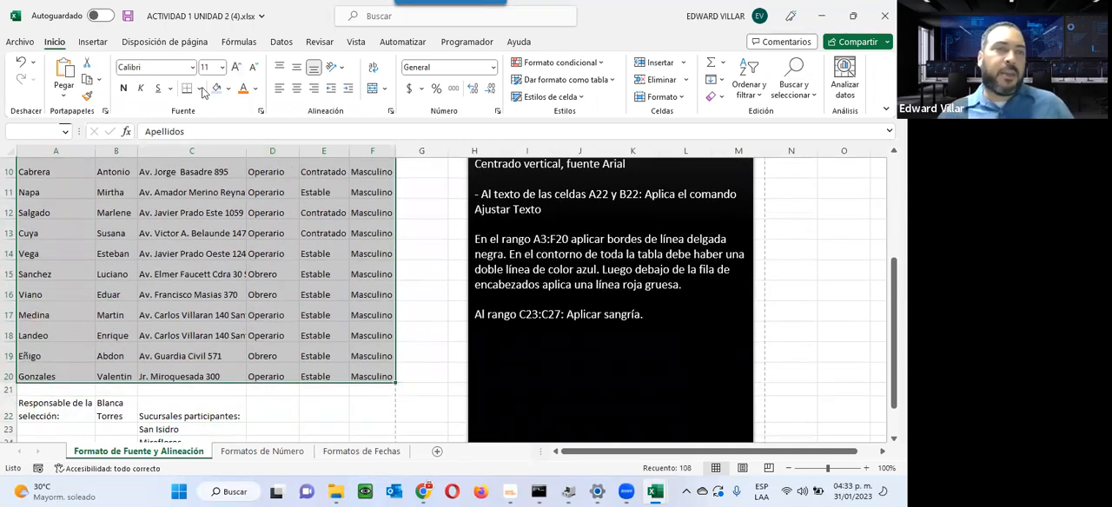
left_click(199, 90)
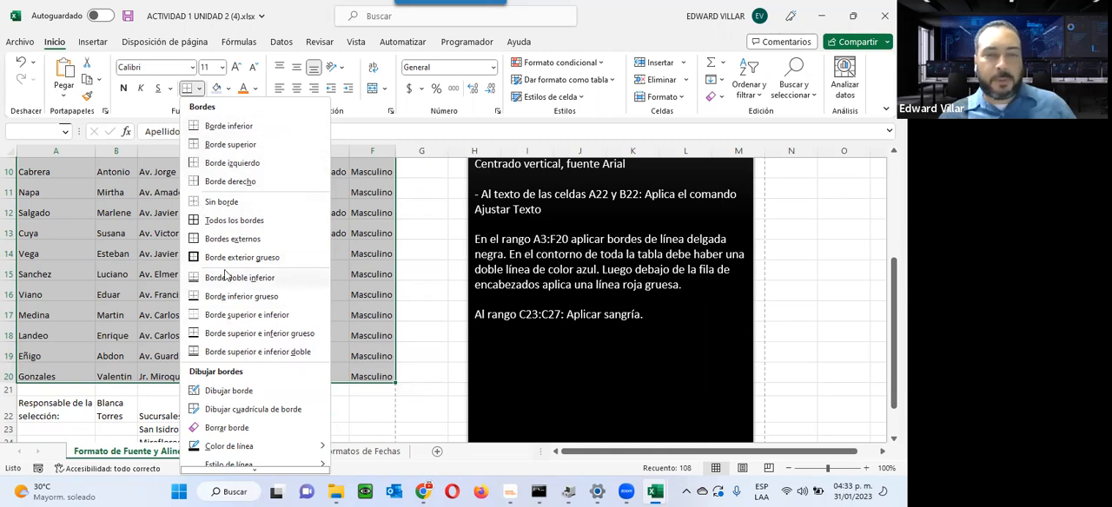
scroll(224, 275, "down", 1)
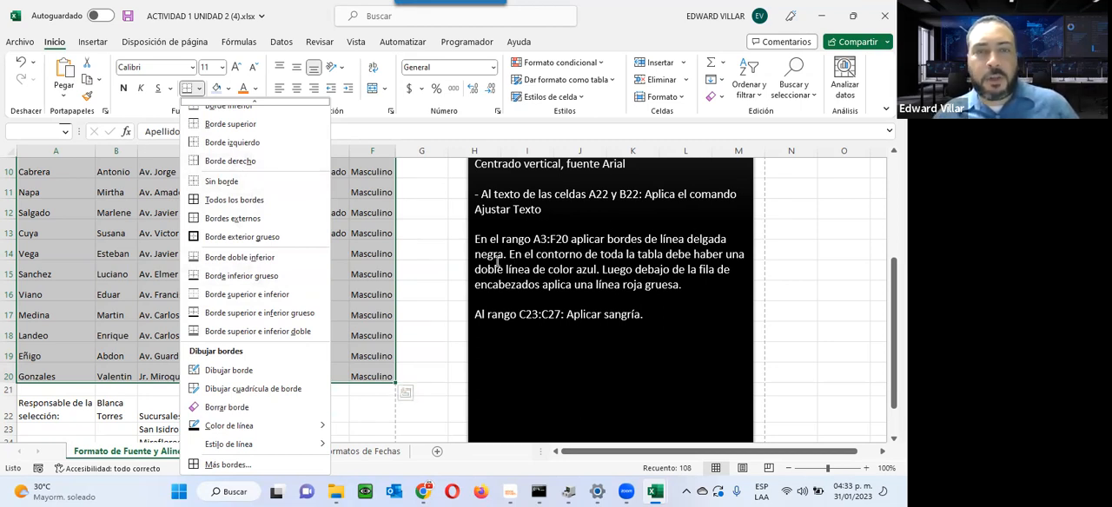
left_click(219, 200)
scroll(173, 260, "up", 3)
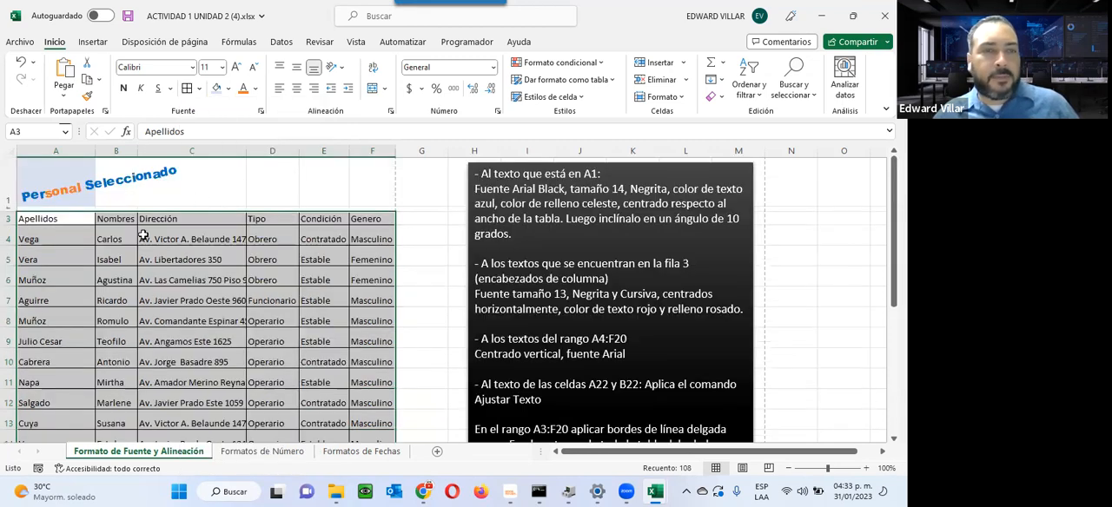
left_click(285, 233)
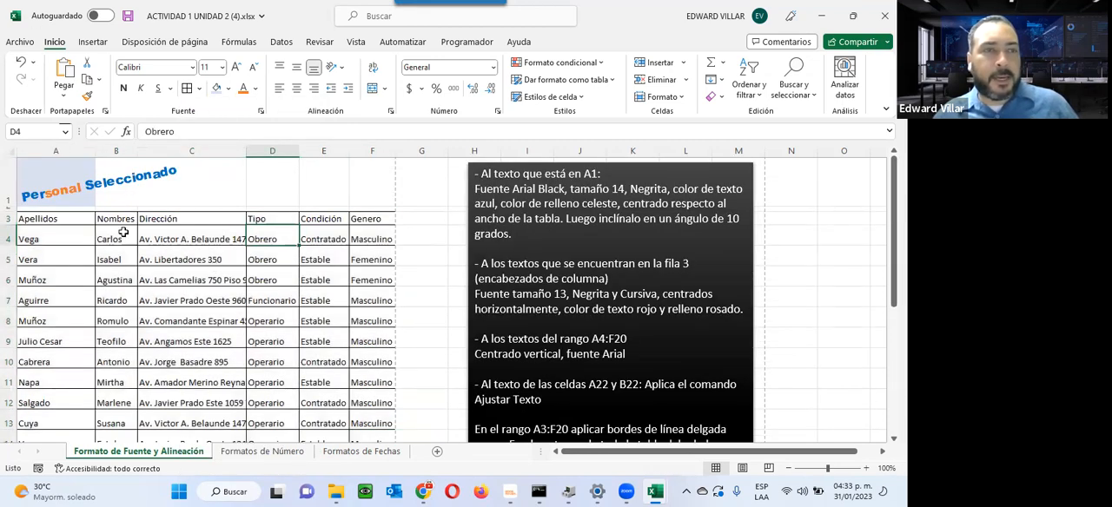
Step: Check the bordered table in the print preview and return to the worksheet
left_click(20, 41)
left_click(45, 246)
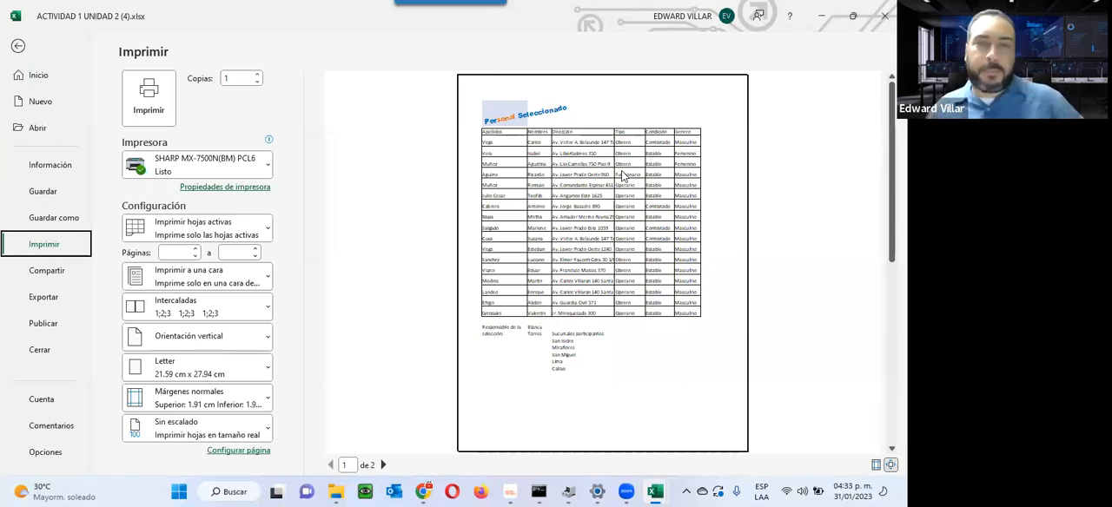
left_click(18, 45)
Step: Open the detailed border settings for A3:F20 and choose the double line style in standard blue
scroll(615, 258, "down", 1)
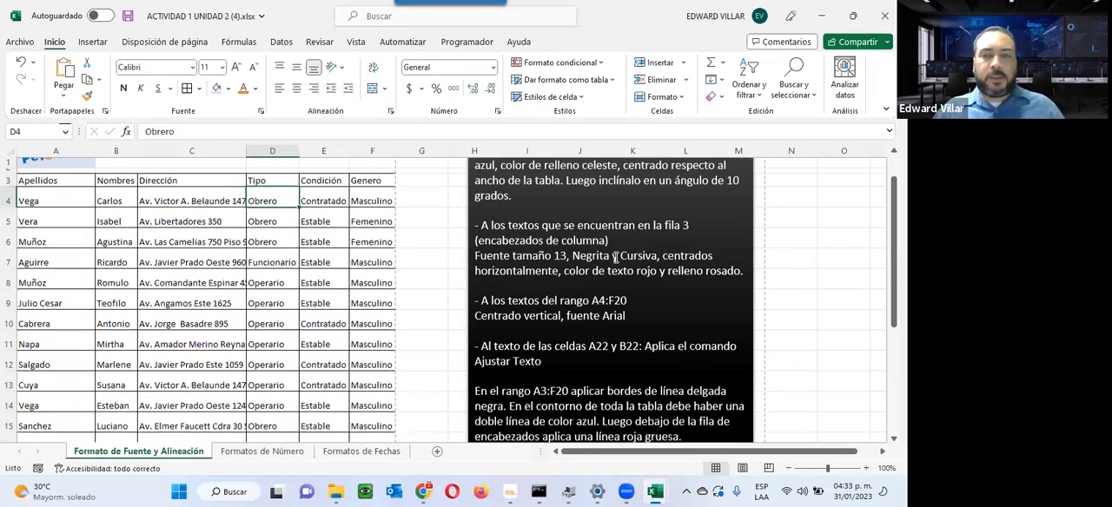
scroll(608, 278, "down", 2)
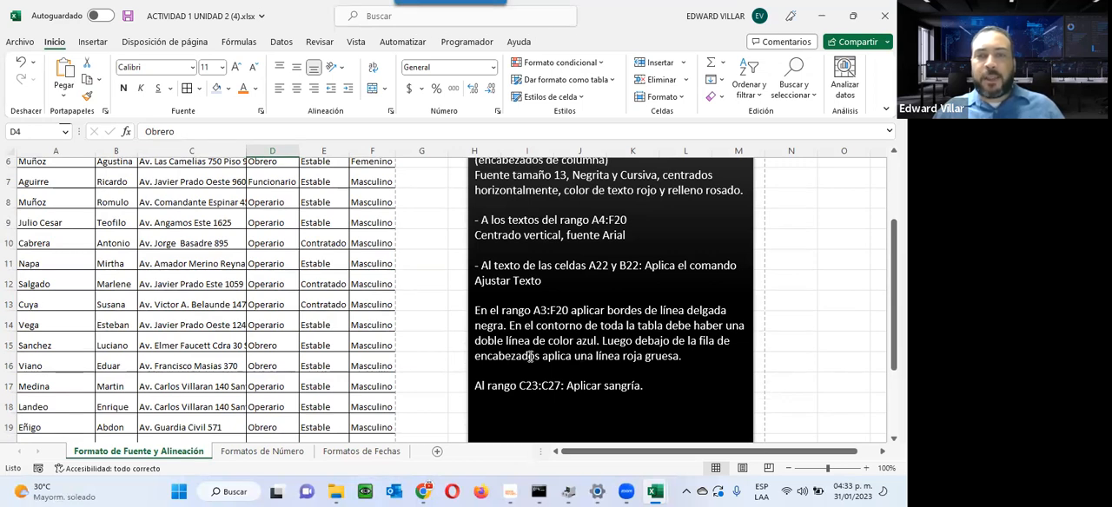
scroll(583, 370, "up", 3)
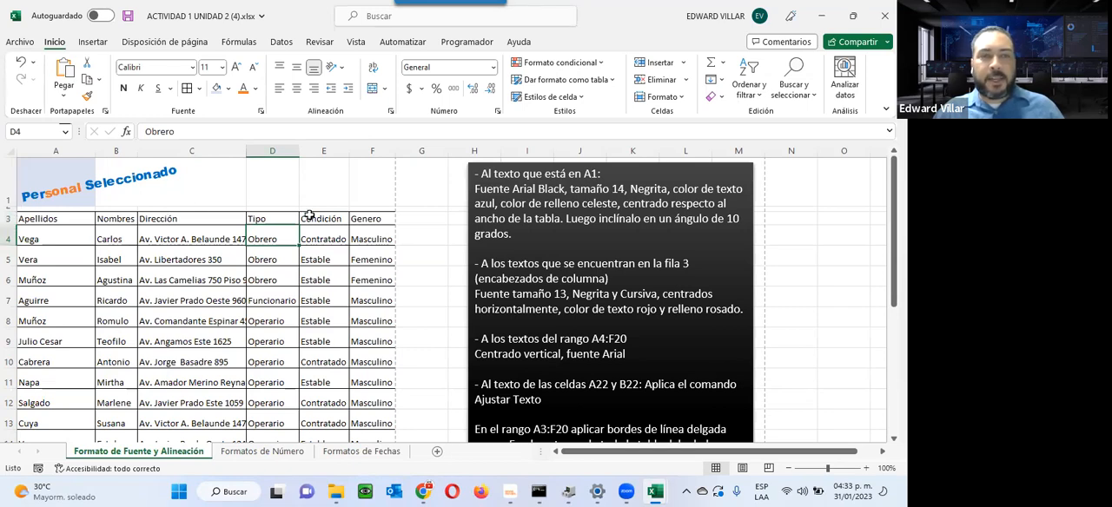
left_click_drag(58, 218, 365, 415)
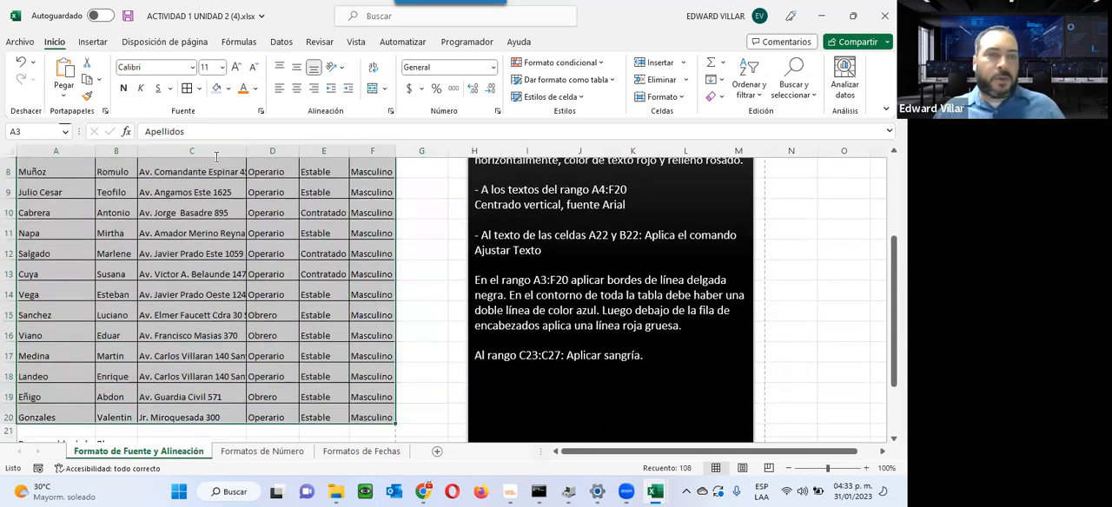
left_click(199, 88)
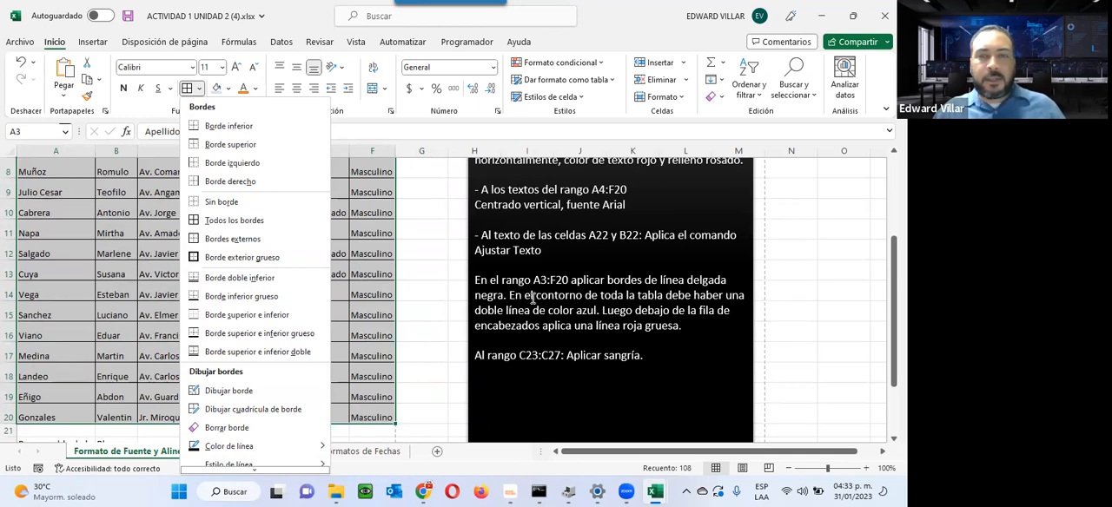
scroll(300, 401, "down", 1)
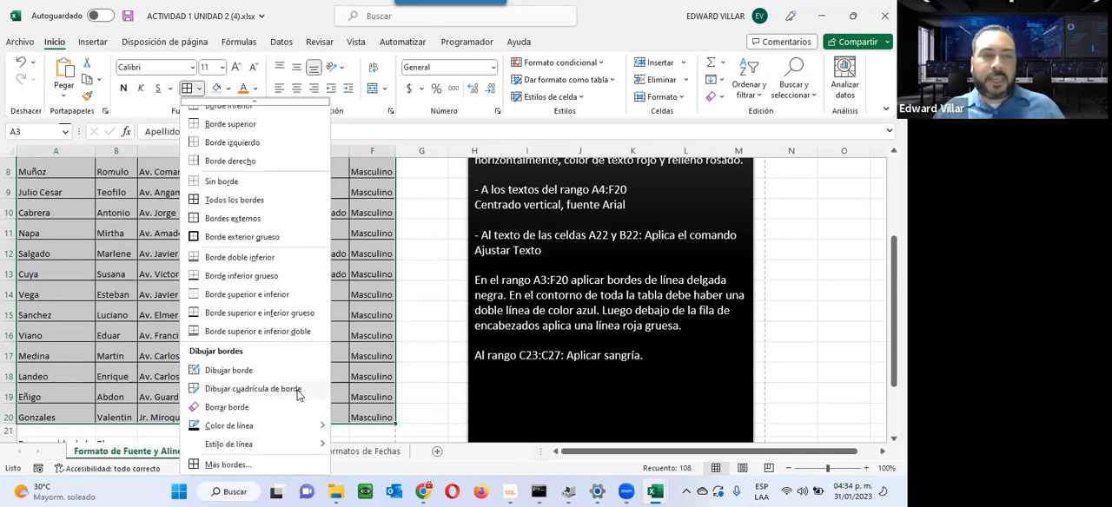
left_click(230, 466)
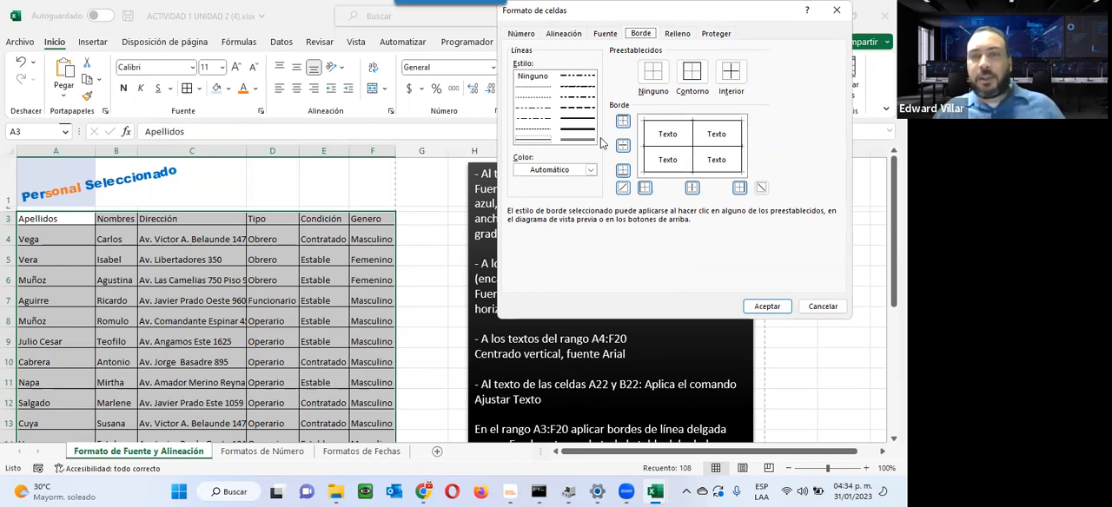
left_click(574, 141)
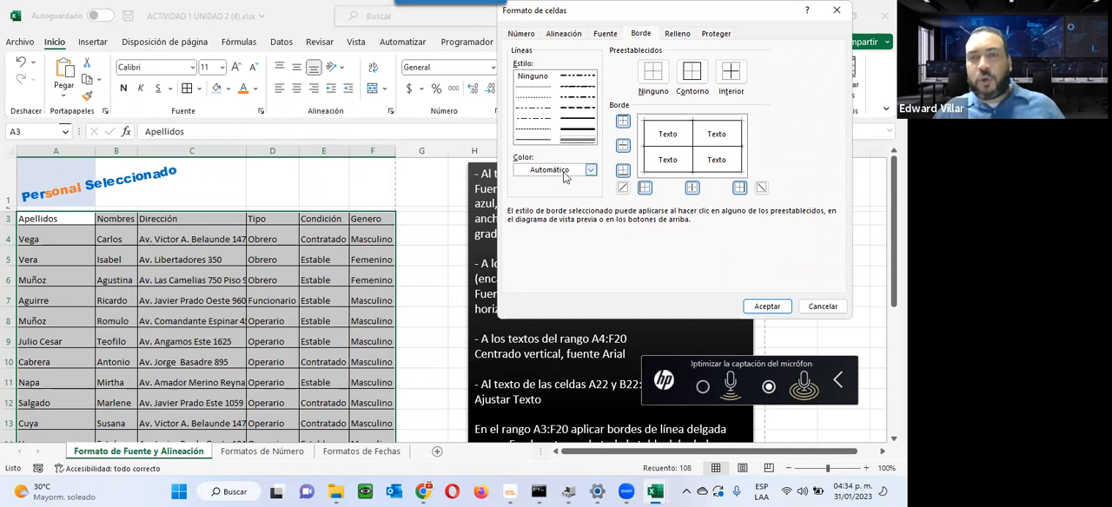
left_click(564, 171)
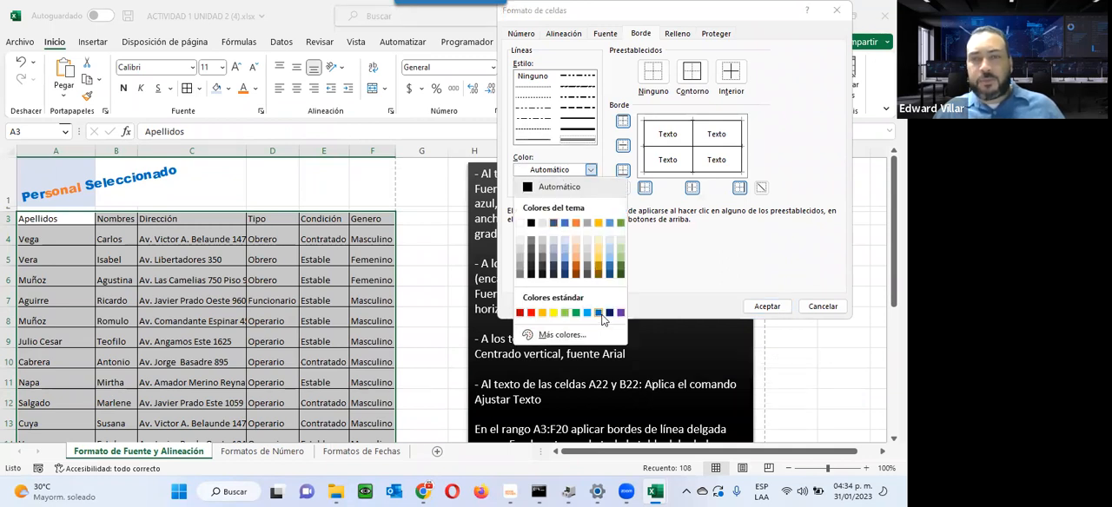
left_click(600, 314)
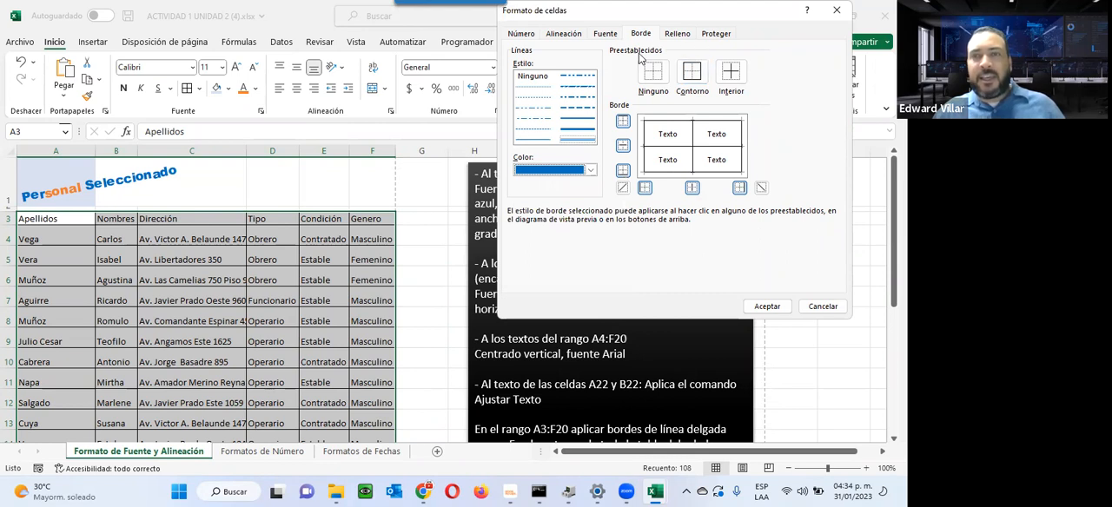
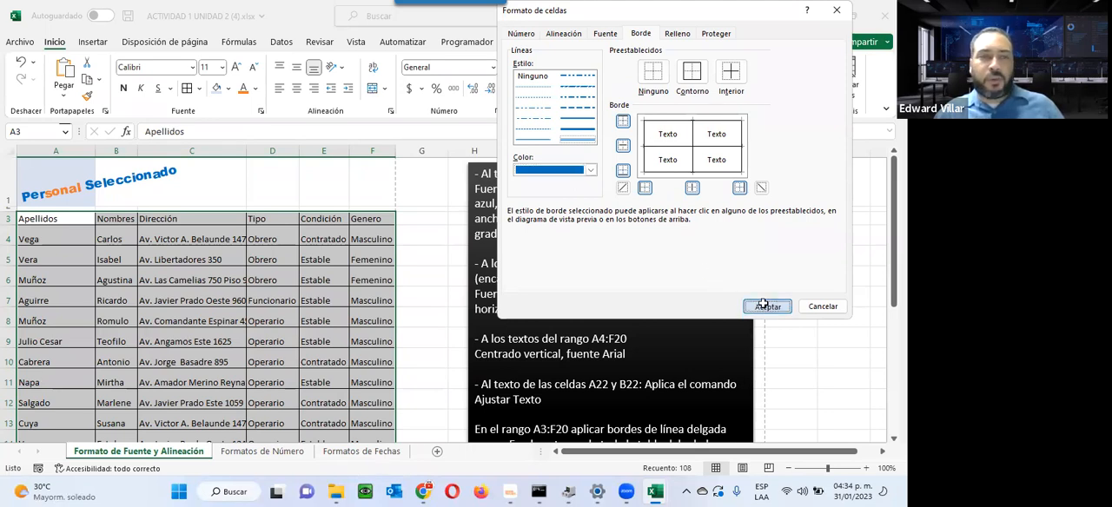
Step: Close the border settings, reselect A3:F20 and apply a double-line outline in standard blue around the range
left_click(765, 309)
left_click(435, 296)
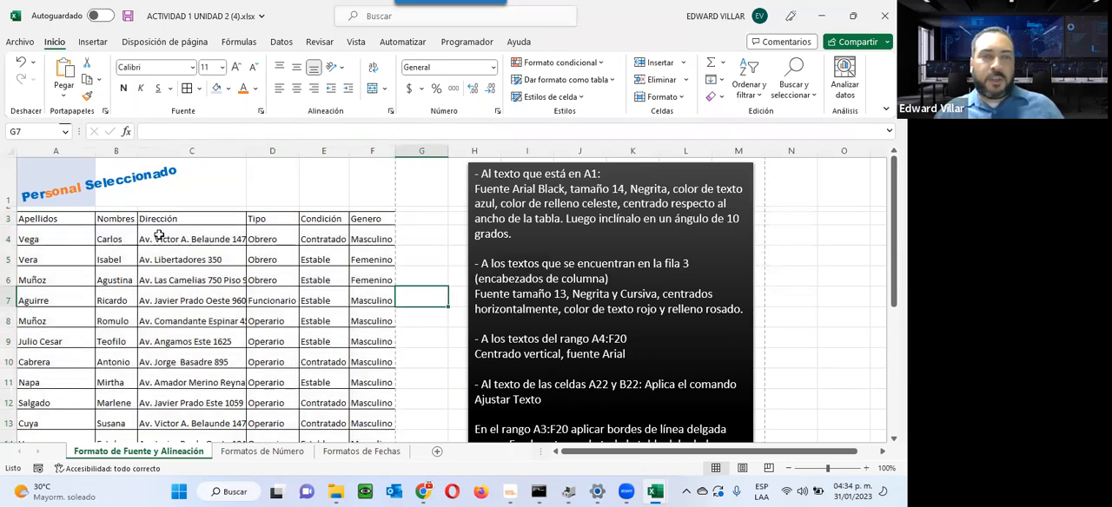
left_click_drag(71, 221, 355, 405)
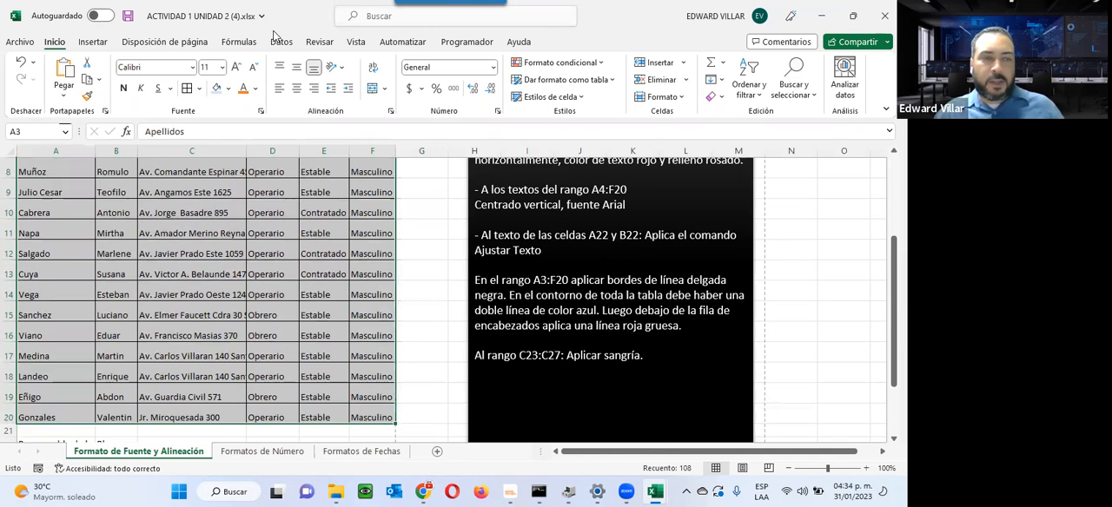
left_click(198, 88)
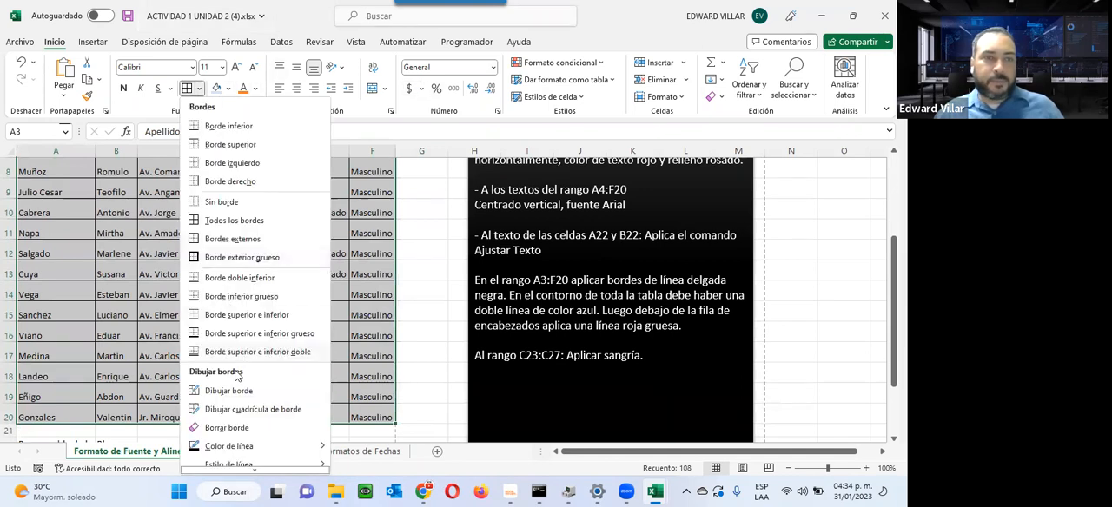
left_click(225, 465)
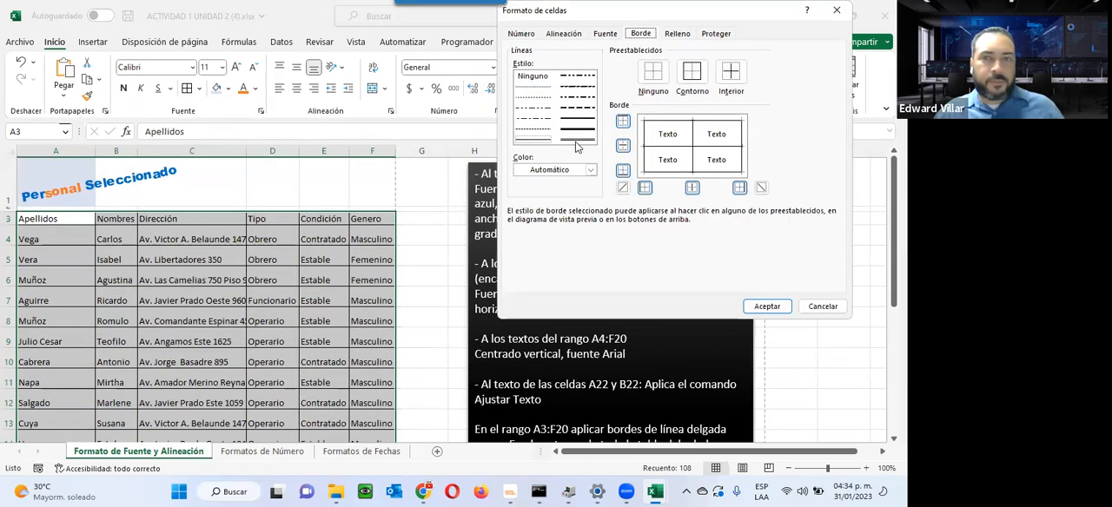
left_click(591, 170)
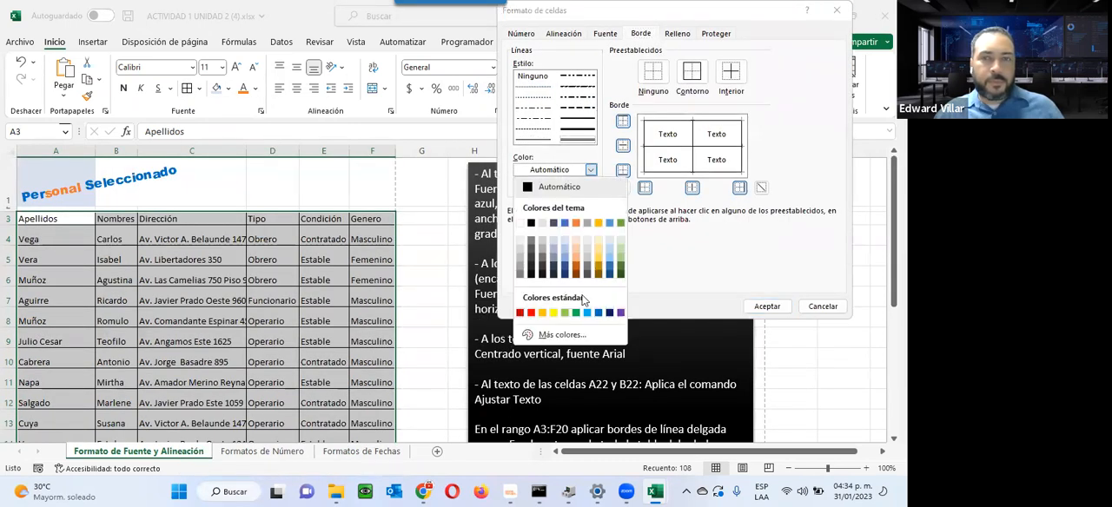
left_click(598, 312)
left_click(691, 73)
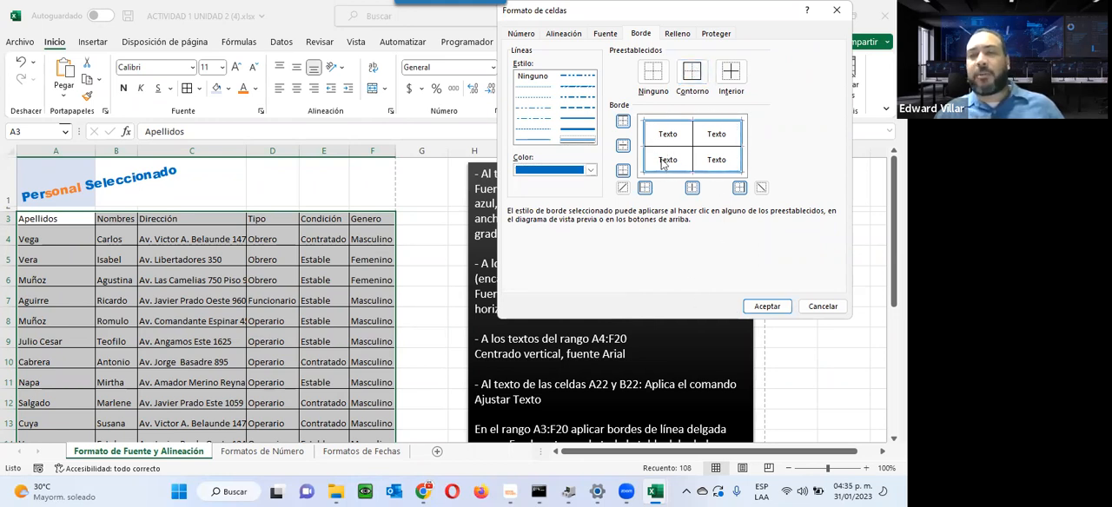
left_click(765, 307)
left_click(412, 243)
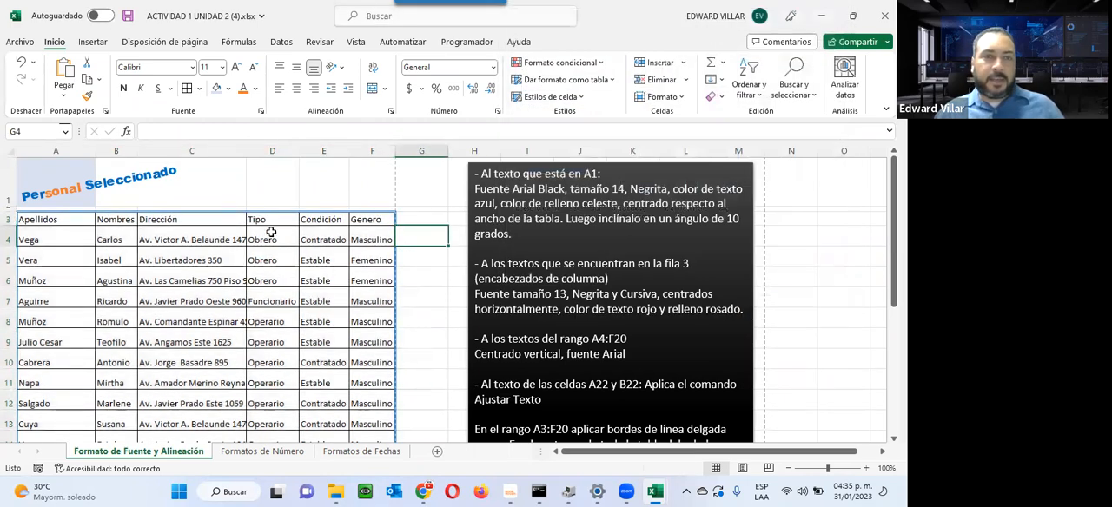
Step: Examine the outline around the table down to row 20 and the indent instruction for C23:C27 in the text box
scroll(266, 232, "down", 2)
scroll(252, 231, "up", 2)
scroll(246, 226, "down", 1)
scroll(243, 225, "up", 1)
scroll(240, 222, "down", 2)
scroll(240, 222, "down", 1)
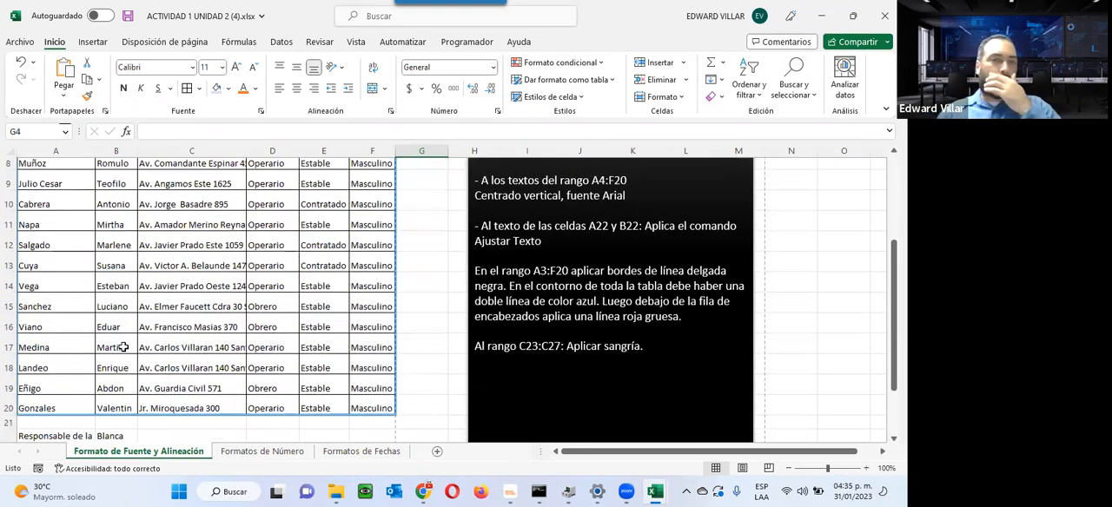
scroll(124, 347, "up", 3)
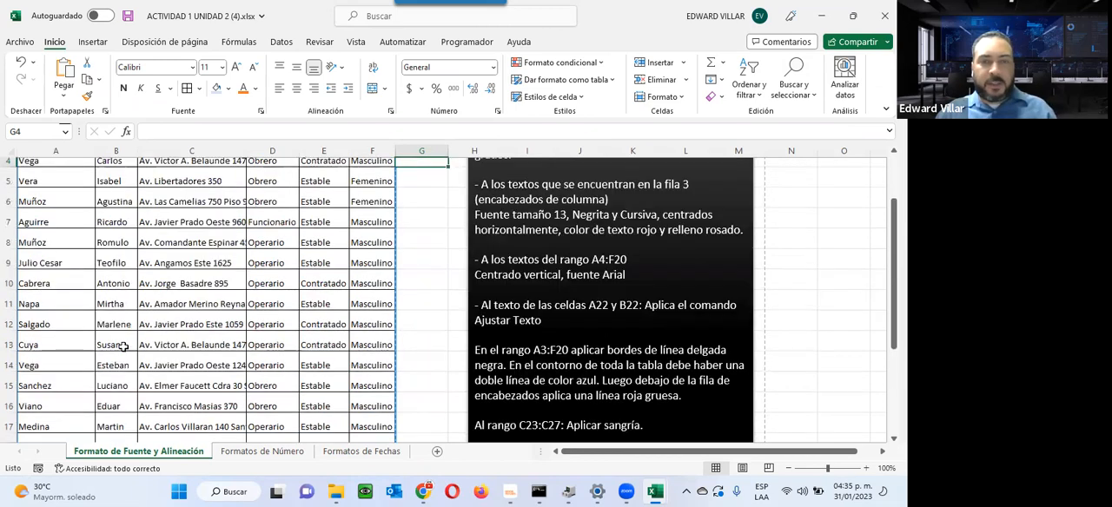
scroll(125, 347, "down", 3)
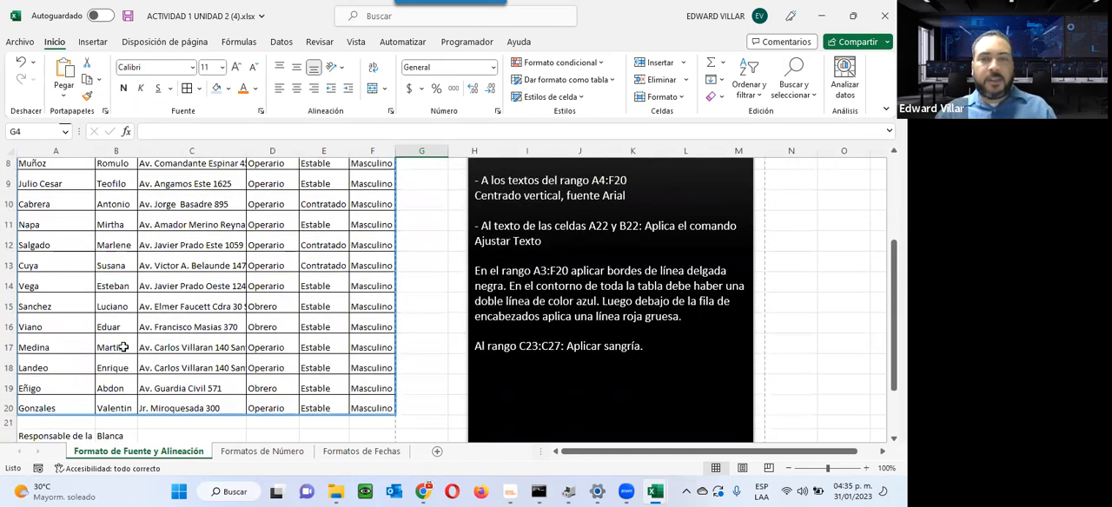
scroll(125, 347, "down", 2)
left_click_drag(566, 267, 641, 273)
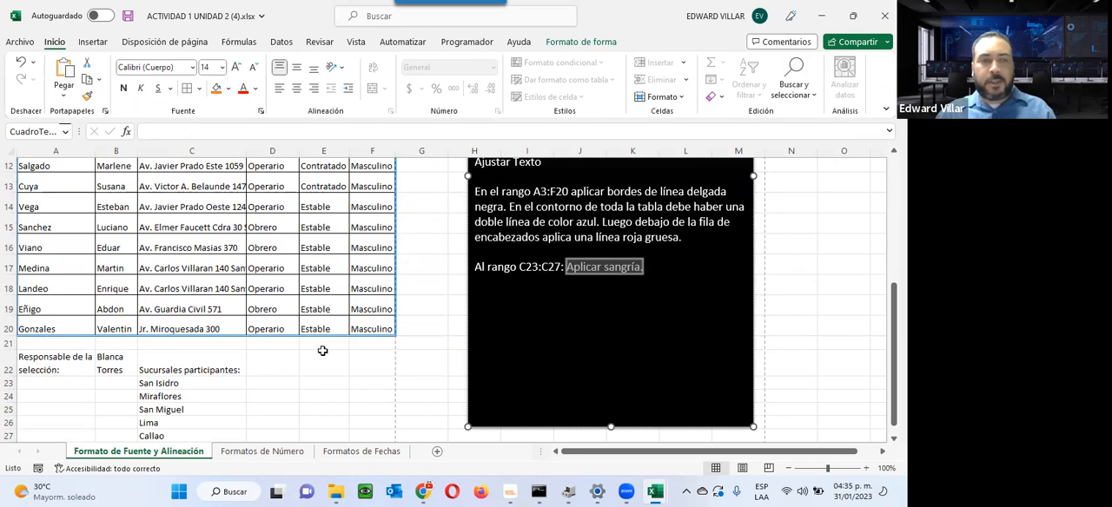
Step: Increase the indent of the branch names in C23:C27
mouse_move(156, 384)
left_mouse_down()
mouse_move(152, 448)
mouse_move(159, 379)
left_mouse_up()
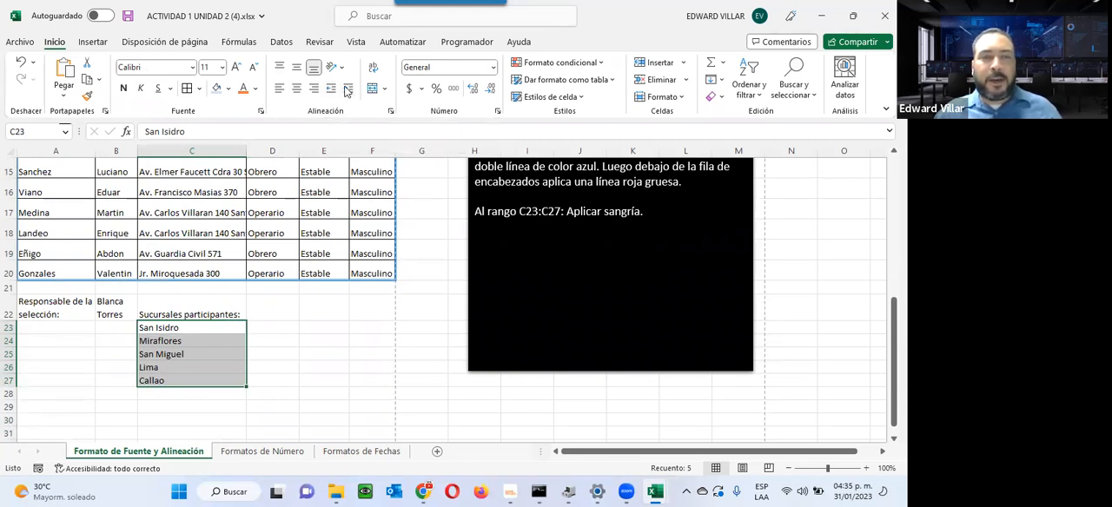
left_click(346, 91)
left_click(346, 91)
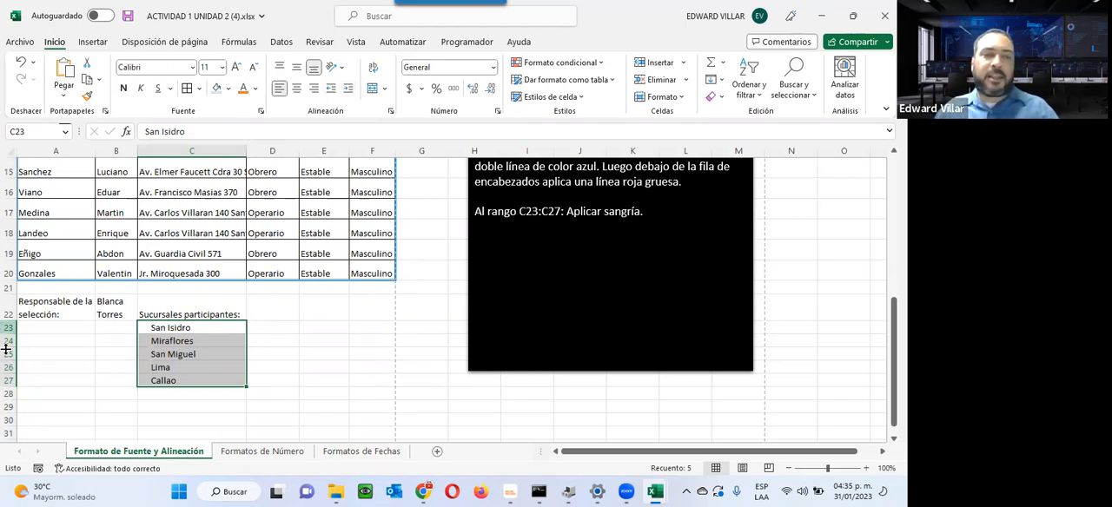
Step: Try shifting the text in C23 with leading spaces in the cell content and undo the edit
left_click(153, 328)
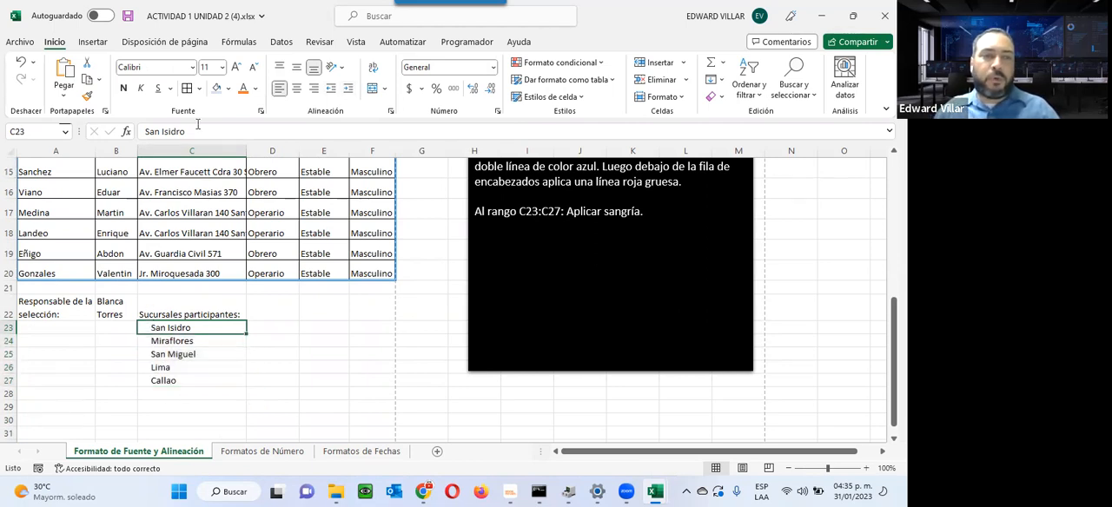
left_click(146, 131)
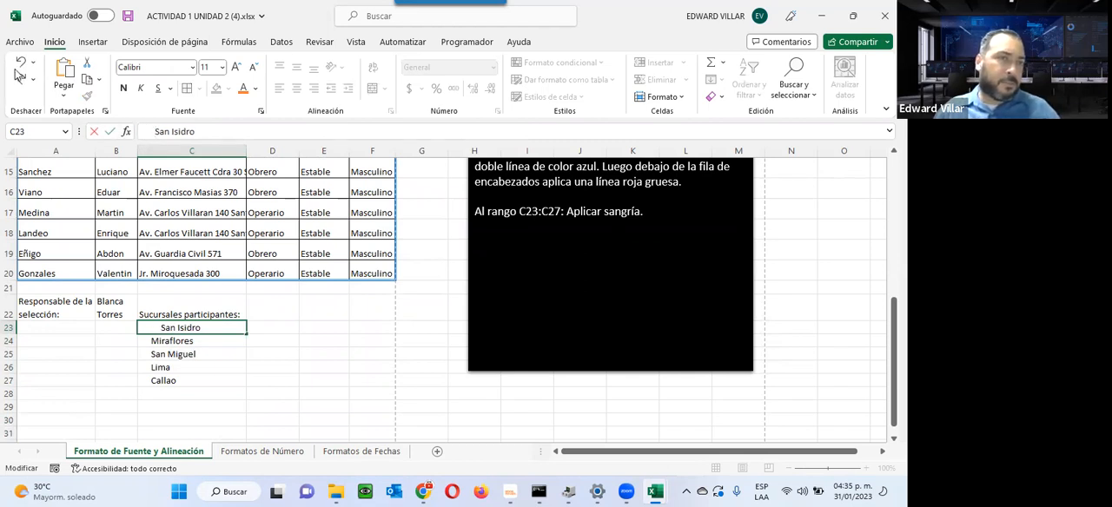
left_click(217, 419)
key("ctrl+z")
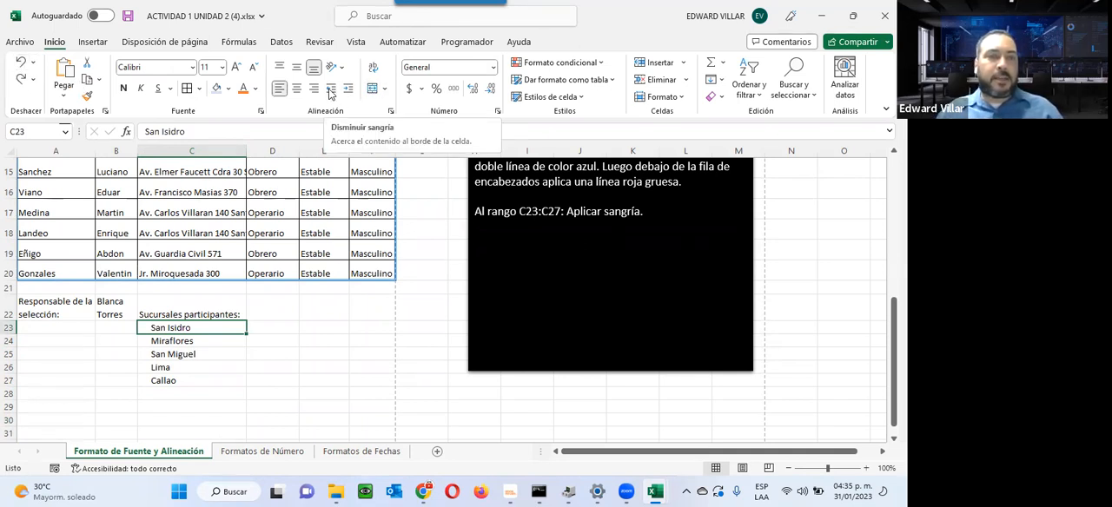
Step: Decrease the indent of C23 and increase it again
left_click(330, 90)
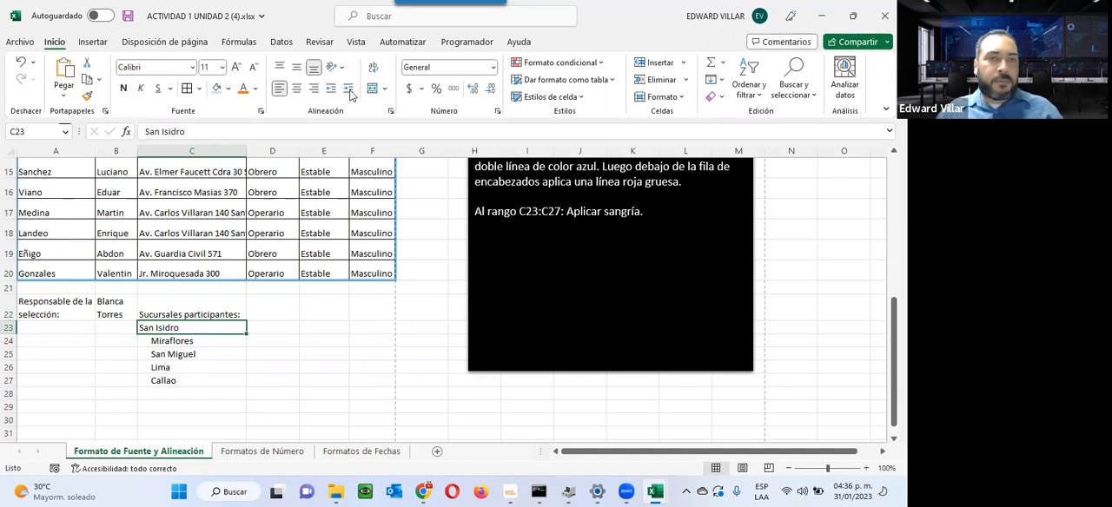
left_click(350, 89)
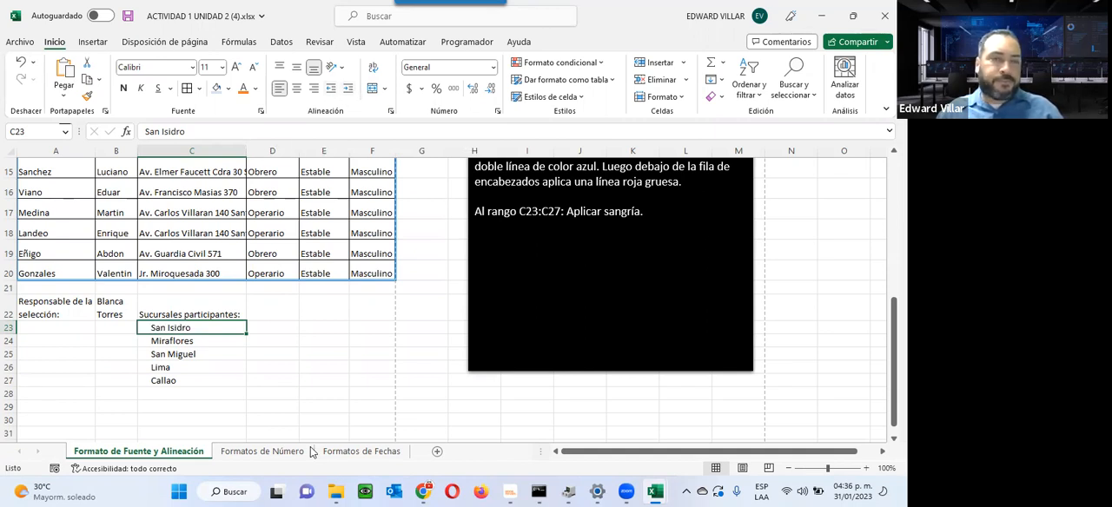
left_click(412, 345)
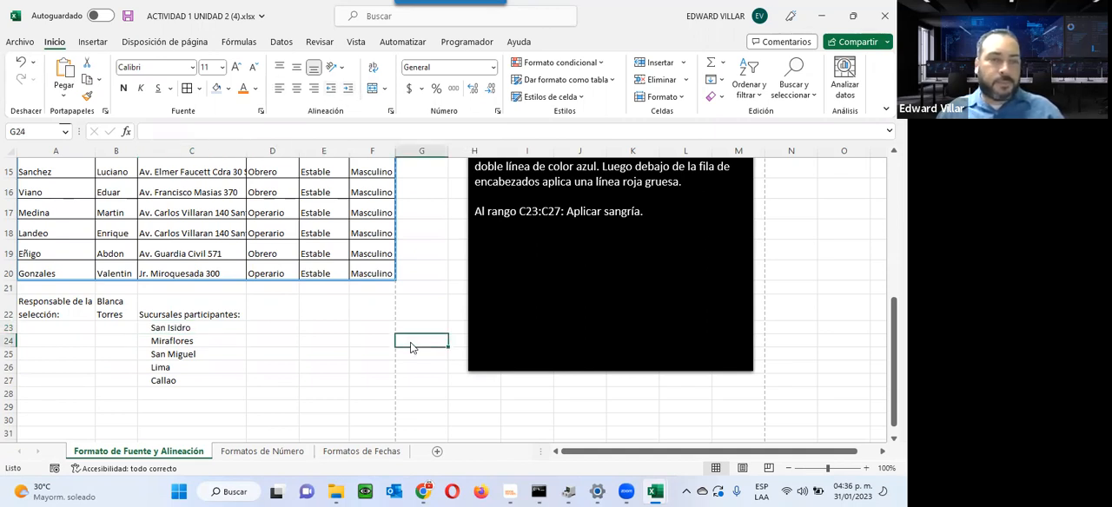
Step: Switch to the Formatos de Número sheet, look through the available number formats and close the list unchanged
left_click(237, 455)
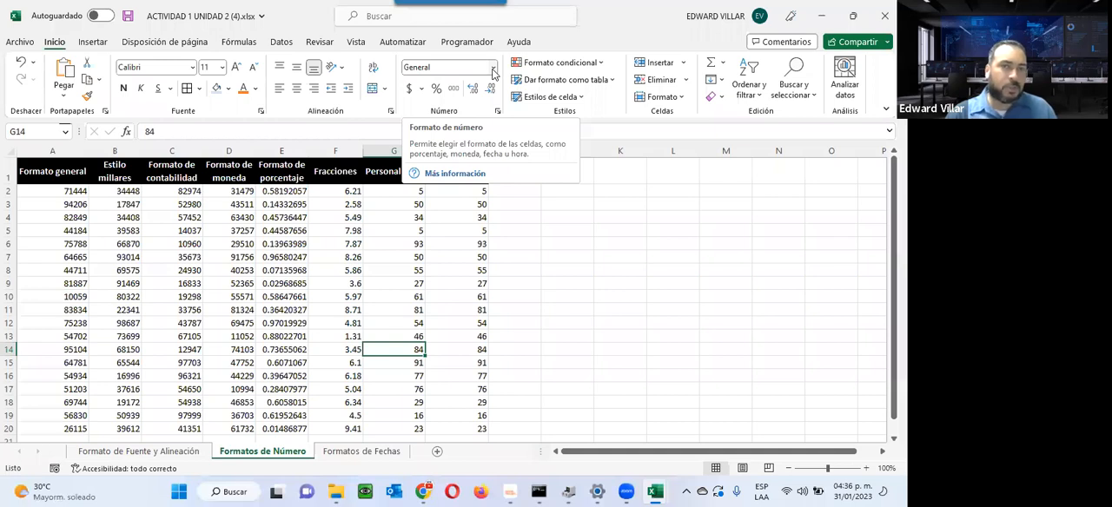
left_click(492, 73)
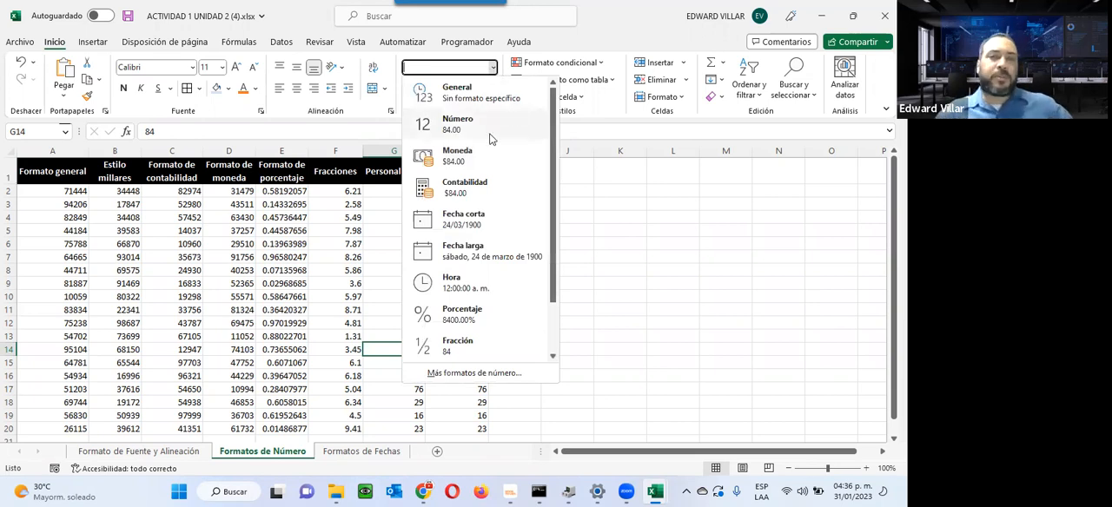
left_click_drag(552, 154, 512, 85)
left_click(174, 230)
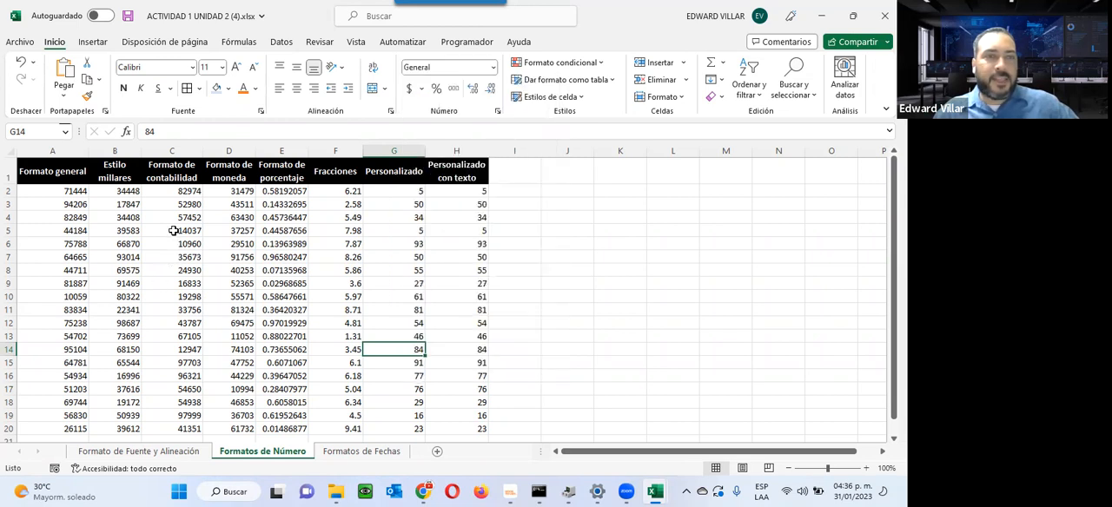
left_click(638, 242)
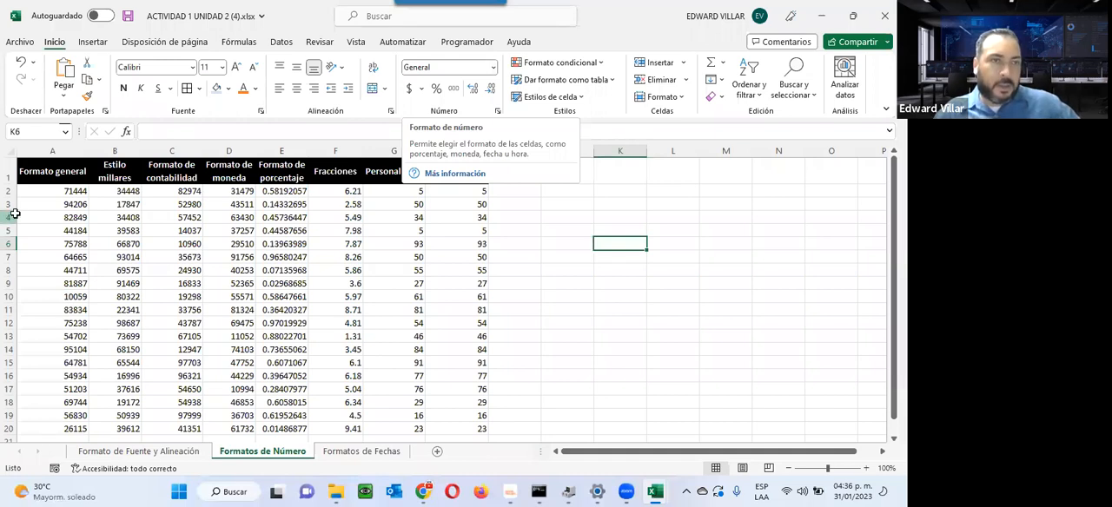
Step: Examine the general-format column and the columns B to H whose headings name the formats they require
left_click(71, 193)
left_click(122, 205)
left_click(190, 205)
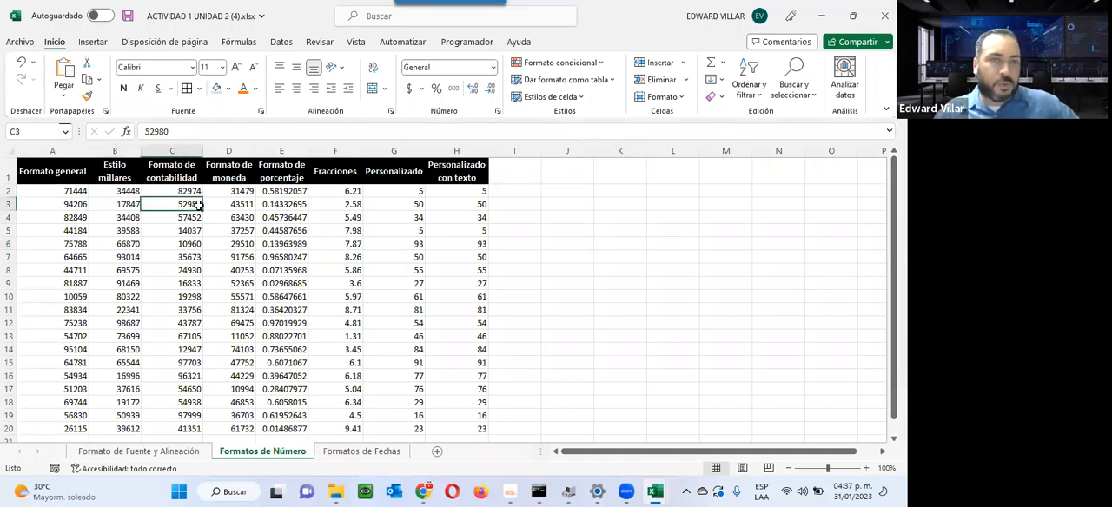
left_click(217, 227)
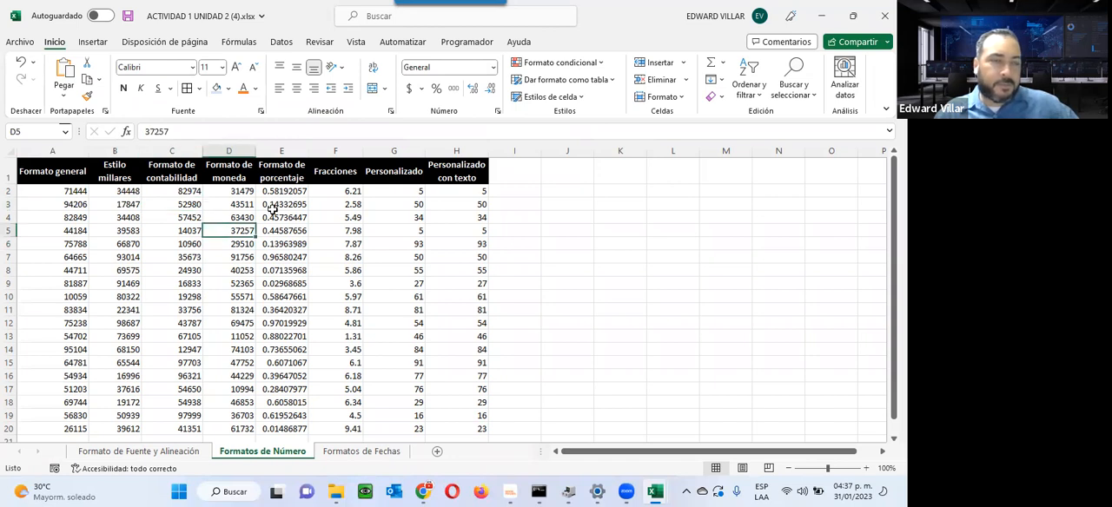
left_click_drag(65, 192, 34, 432)
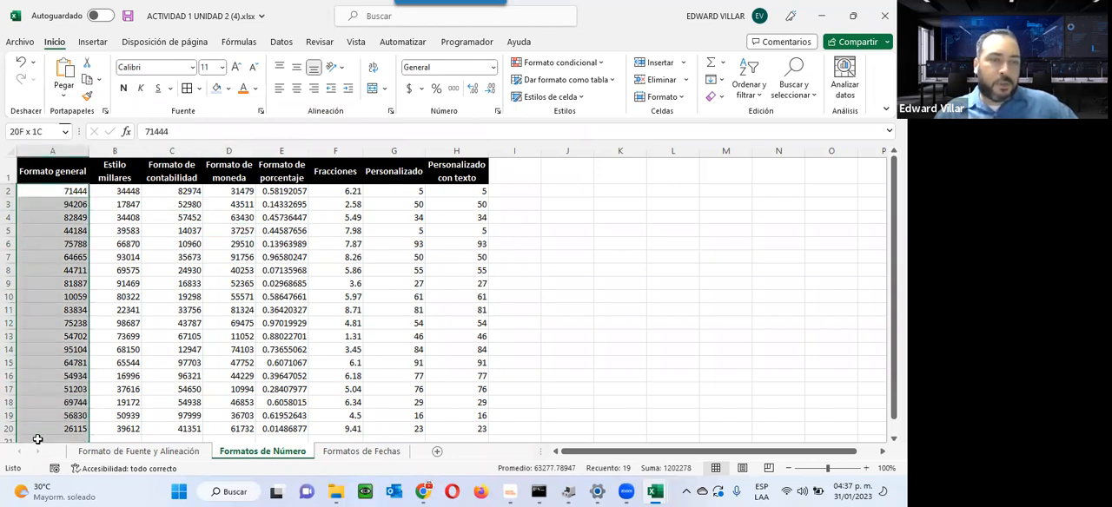
left_click(39, 166)
left_click(120, 162)
left_click(172, 163)
left_click(111, 166)
left_click(174, 167)
left_click(229, 168)
left_click(270, 164)
left_click_drag(128, 191, 487, 417)
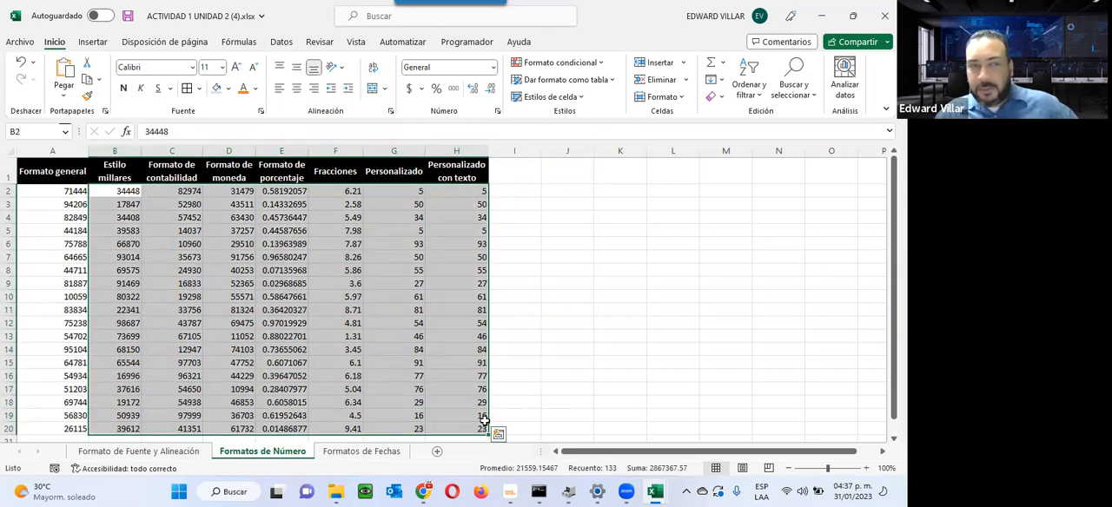
left_click(109, 232)
Step: Apply the thousands style (Estilo millares) to B2:B20 and inspect the stored value of B5
left_click_drag(101, 192, 107, 430)
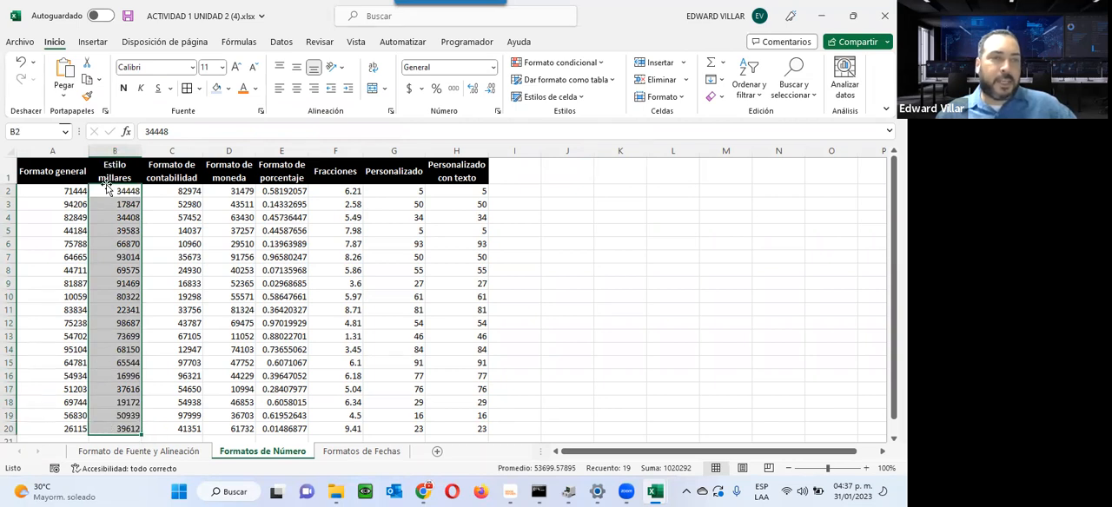
left_click(453, 90)
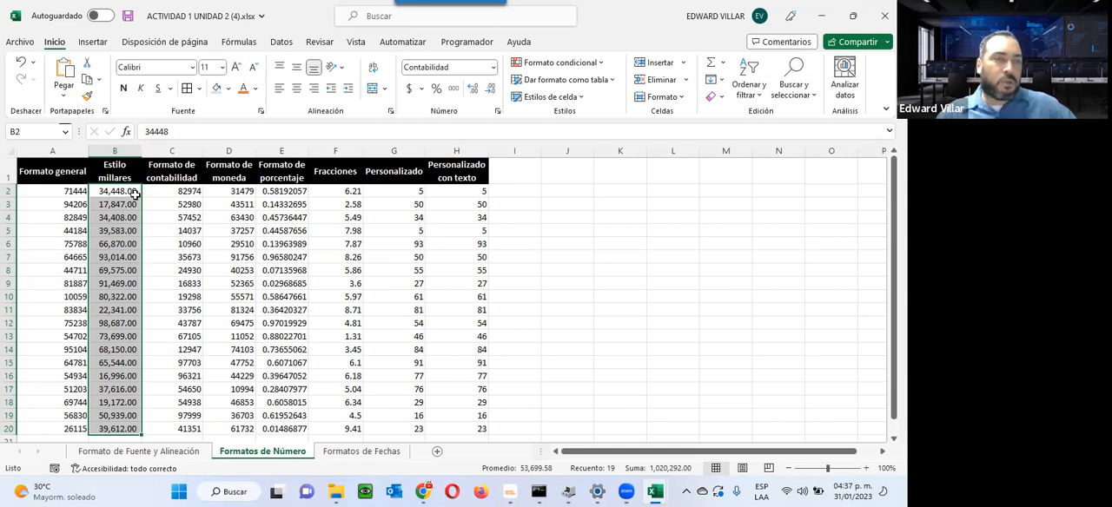
left_click(173, 219)
left_click_drag(119, 219, 118, 231)
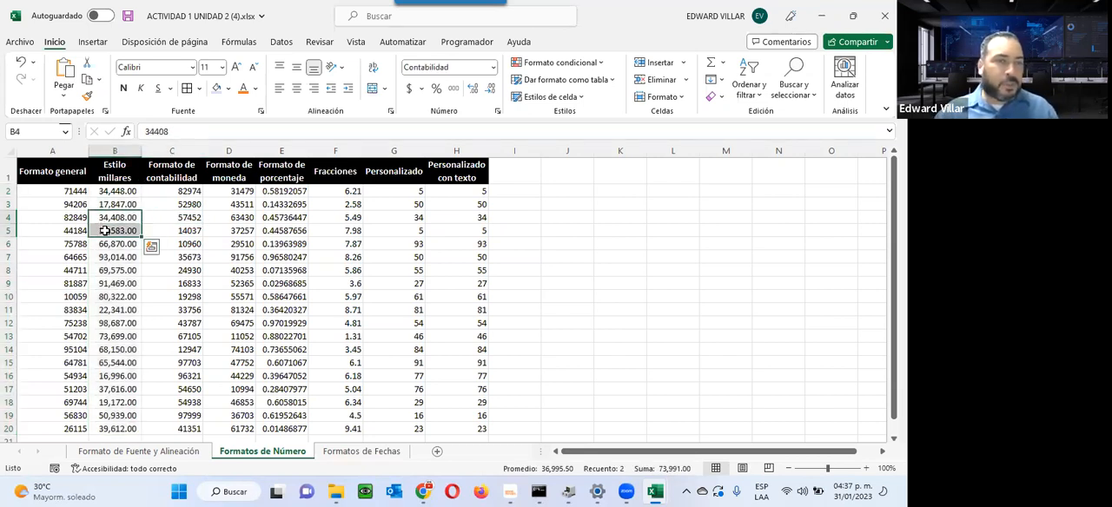
left_click(95, 228)
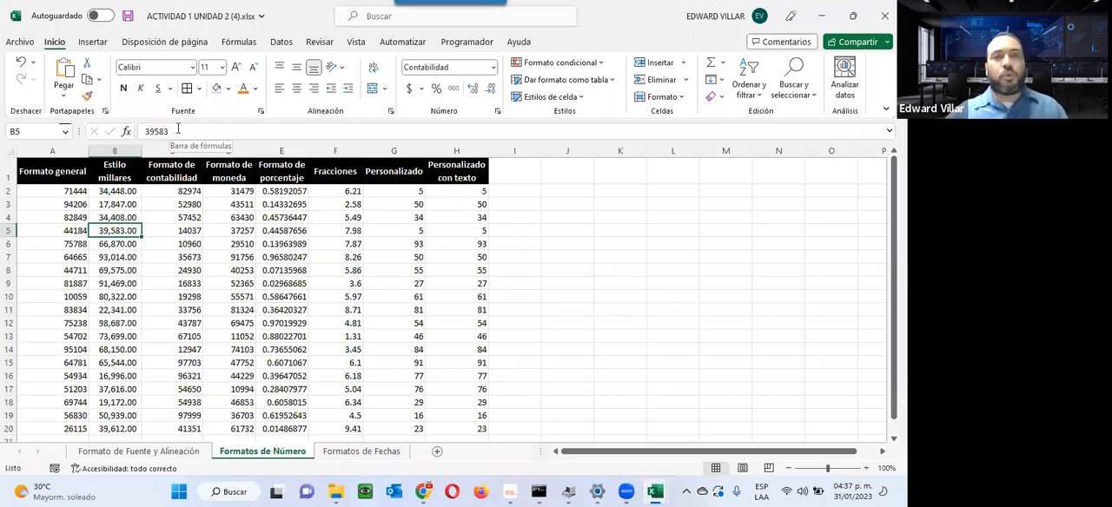
Step: Apply the thousands style to the empty cells K2:K16 and check the number format of individual cells in column K
left_click_drag(631, 192, 628, 373)
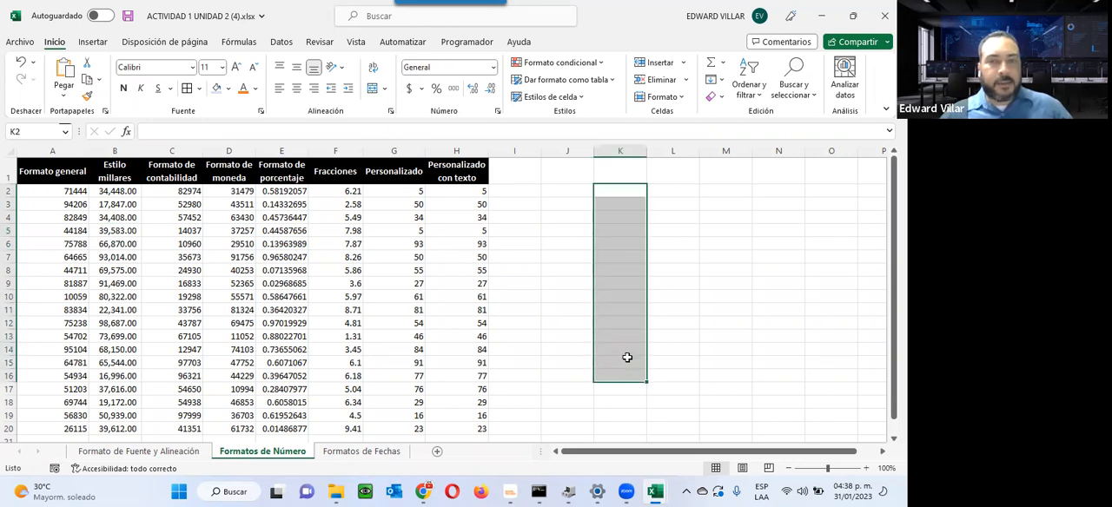
left_click(453, 89)
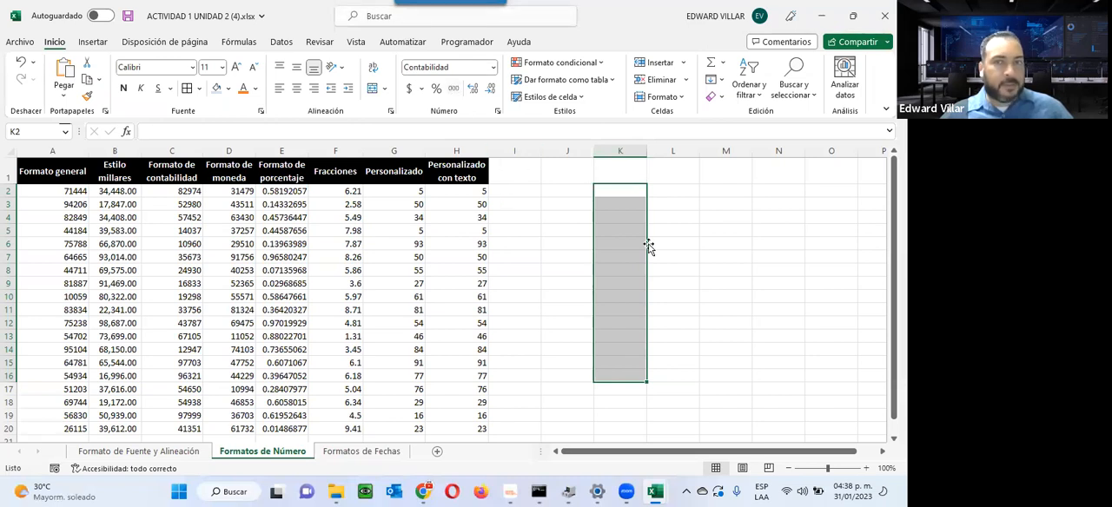
left_click(615, 173)
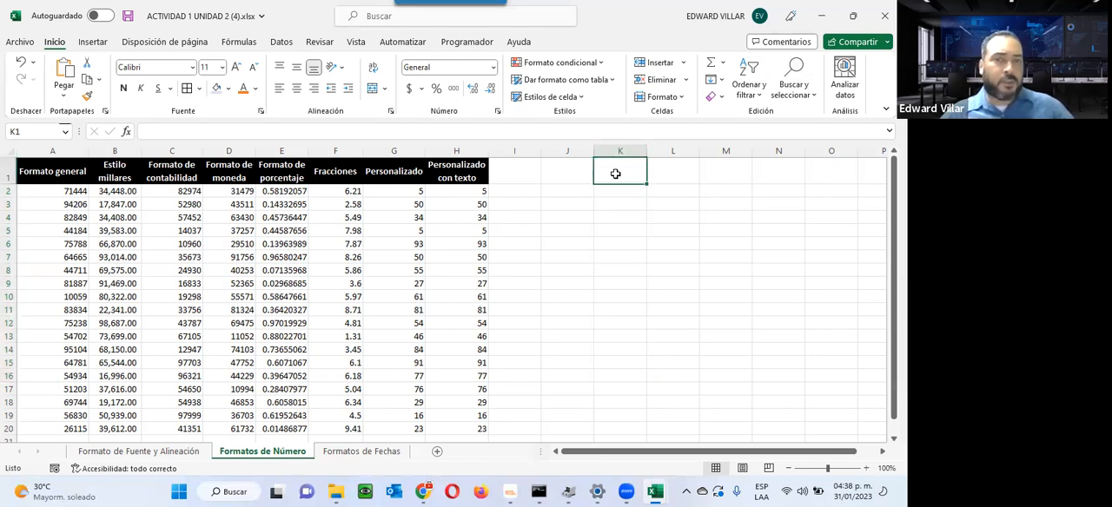
left_click(617, 194)
left_click(614, 217)
left_click(611, 243)
left_click(606, 313)
left_click(618, 257)
left_click(613, 195)
left_click(610, 170)
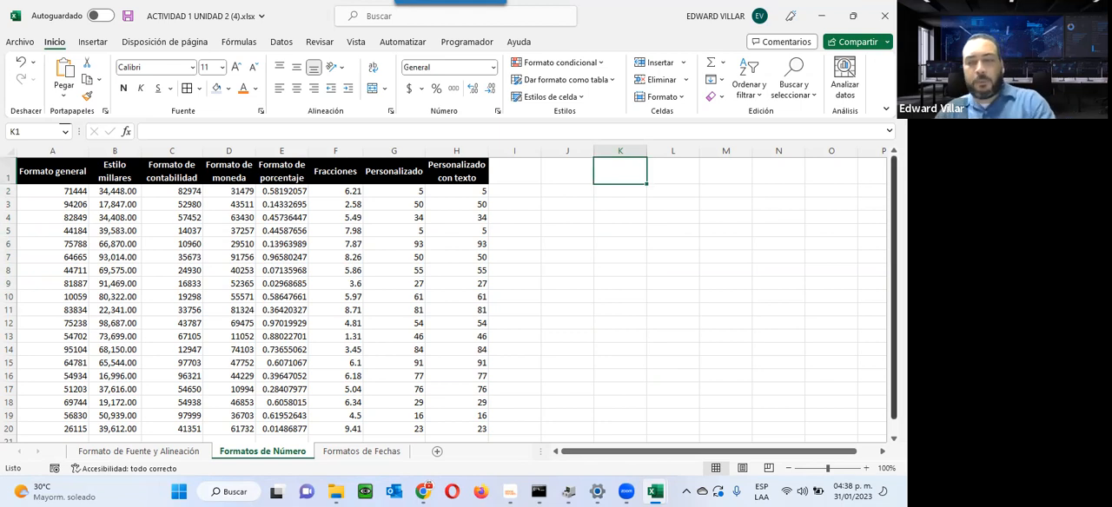
Step: Enter 1000 in both K1 and K2 and compare the number format and stored value of the two cells
type("1000")
key("Return")
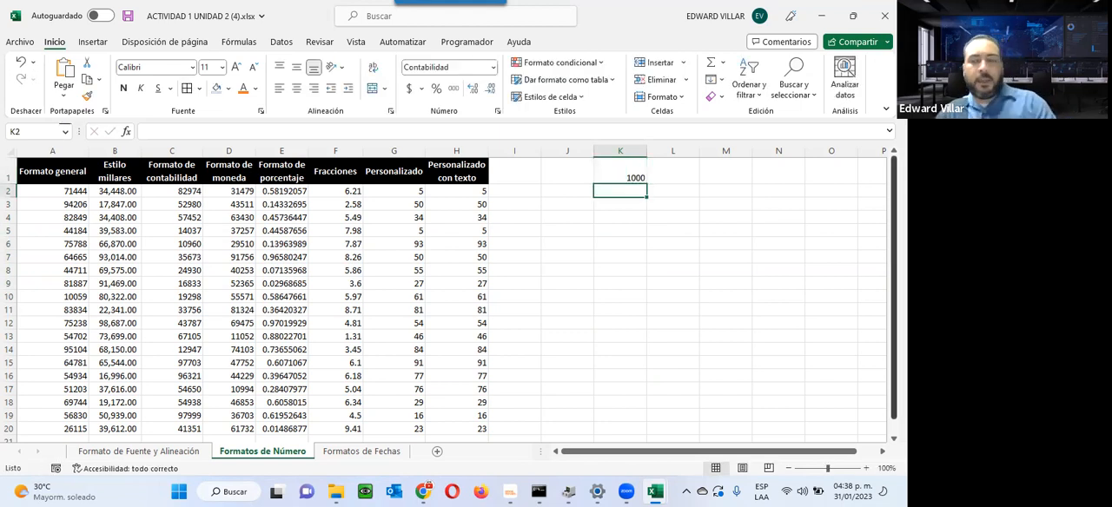
type("1000")
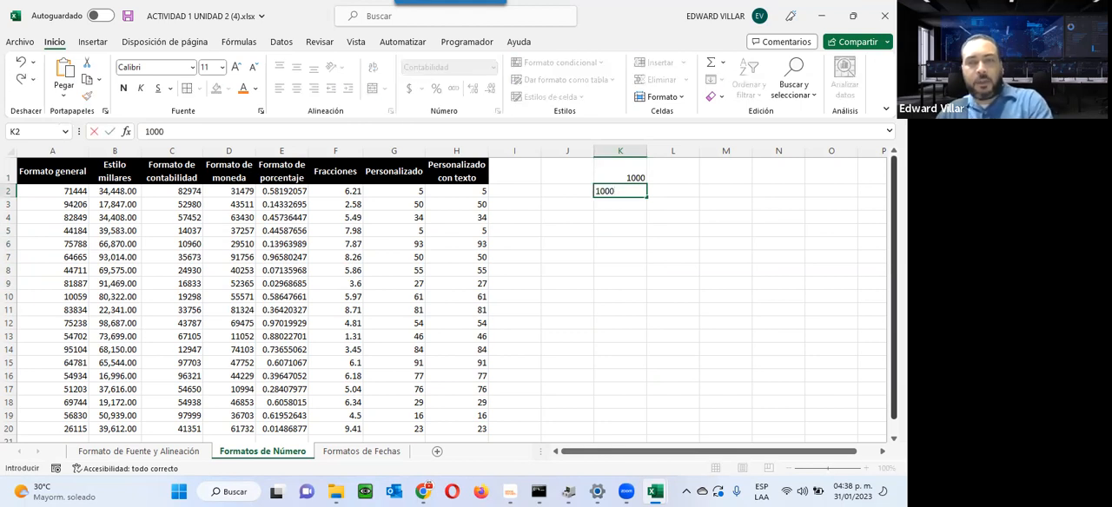
key("Return")
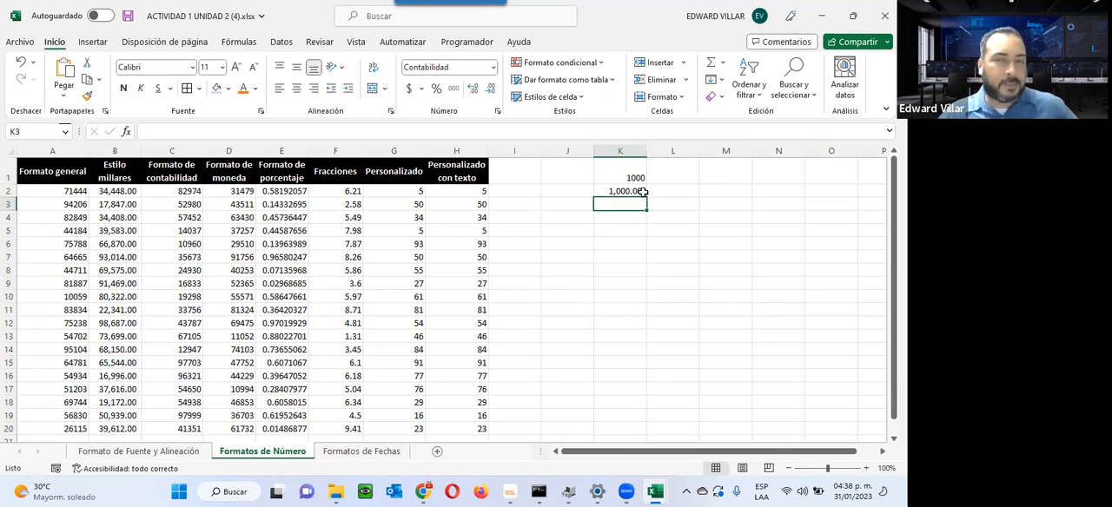
left_click(603, 175)
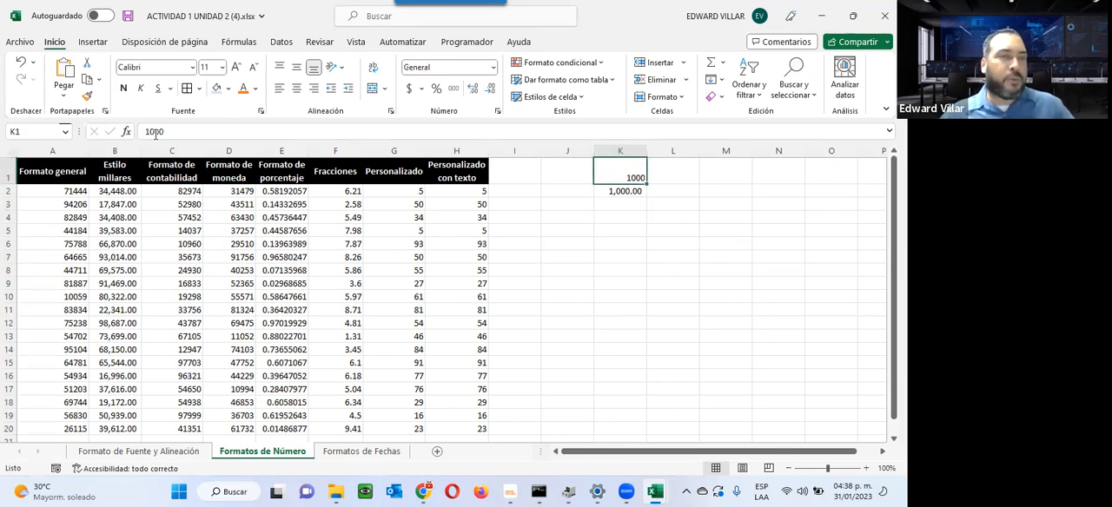
left_click(622, 191)
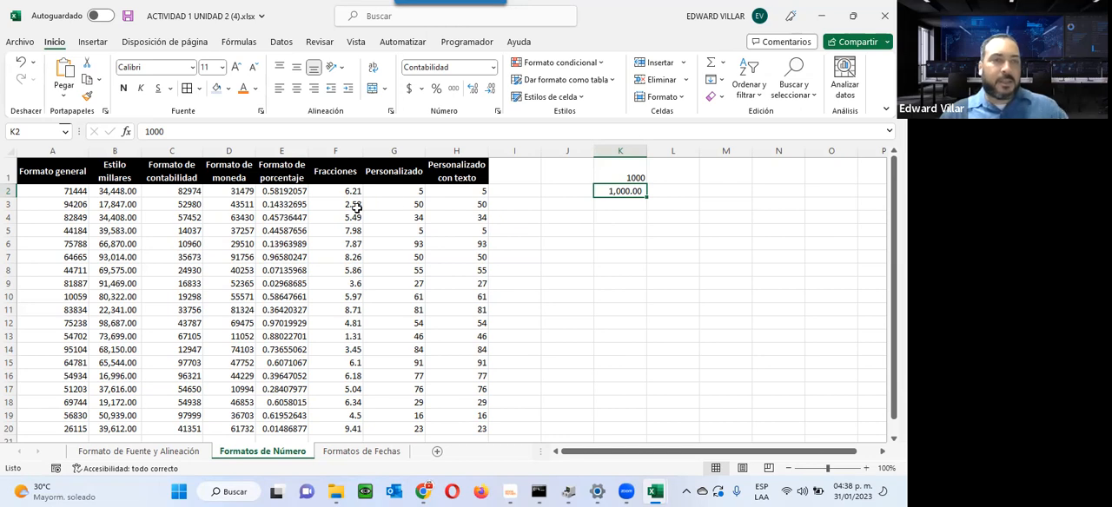
Step: Apply the accounting format (Contabilidad) to C2:C20 and the currency format (Moneda) to D2:D20
left_click_drag(156, 192, 165, 429)
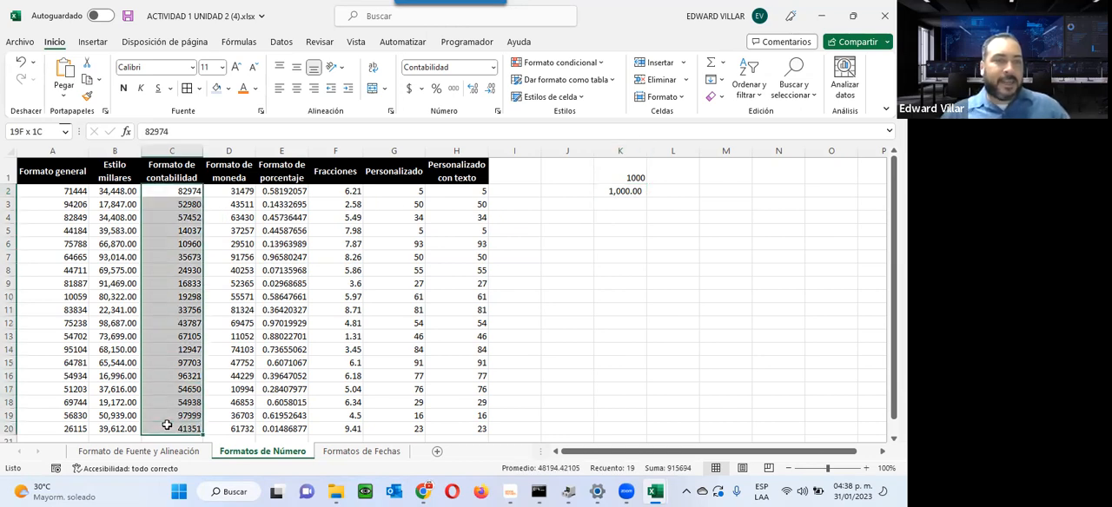
left_click(492, 67)
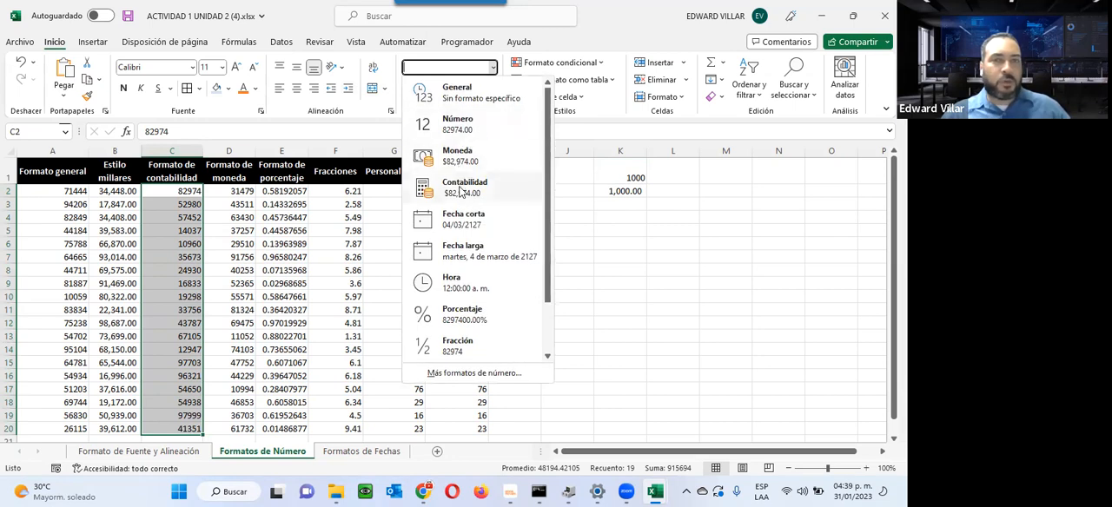
left_click(464, 189)
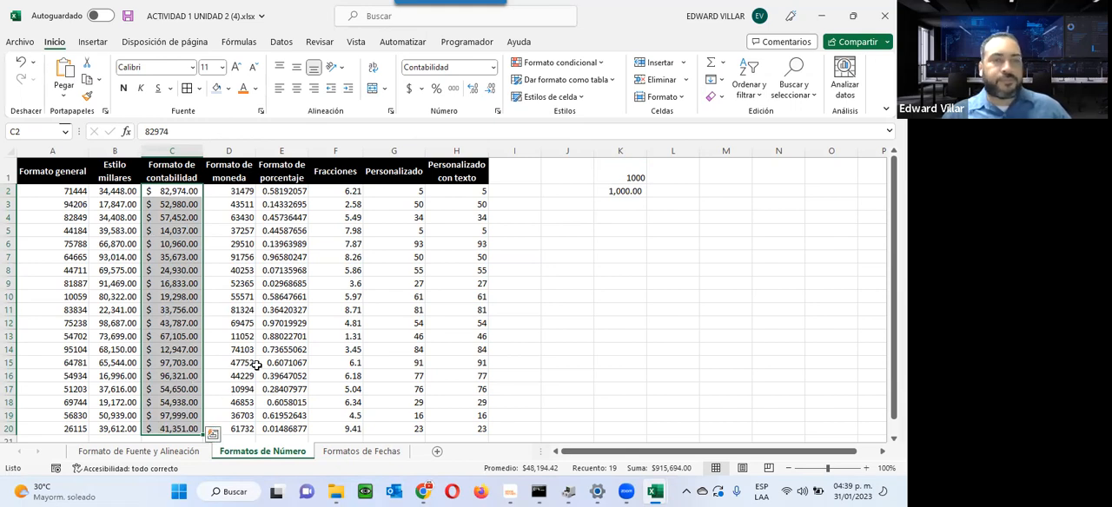
left_click_drag(241, 189, 240, 432)
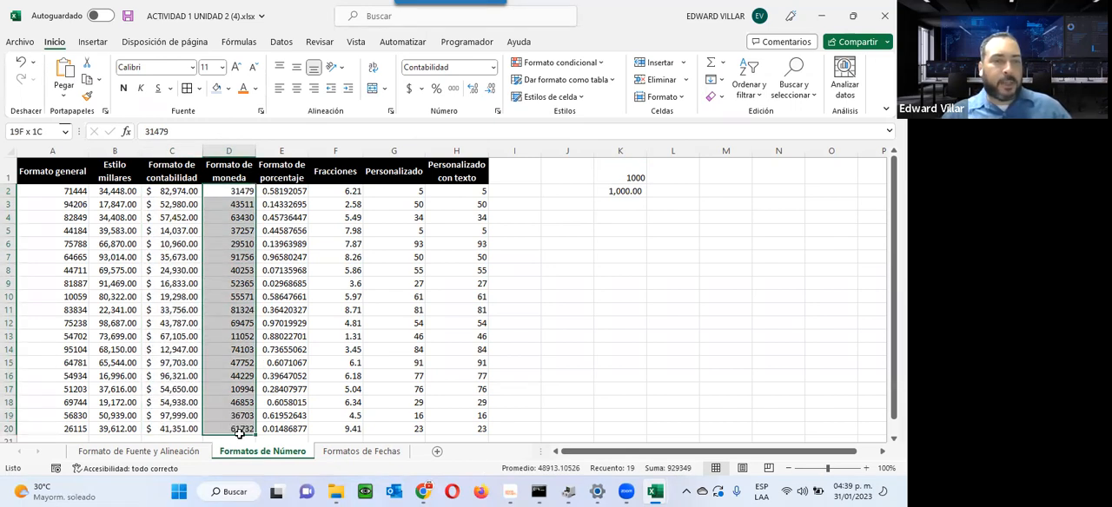
left_click(494, 67)
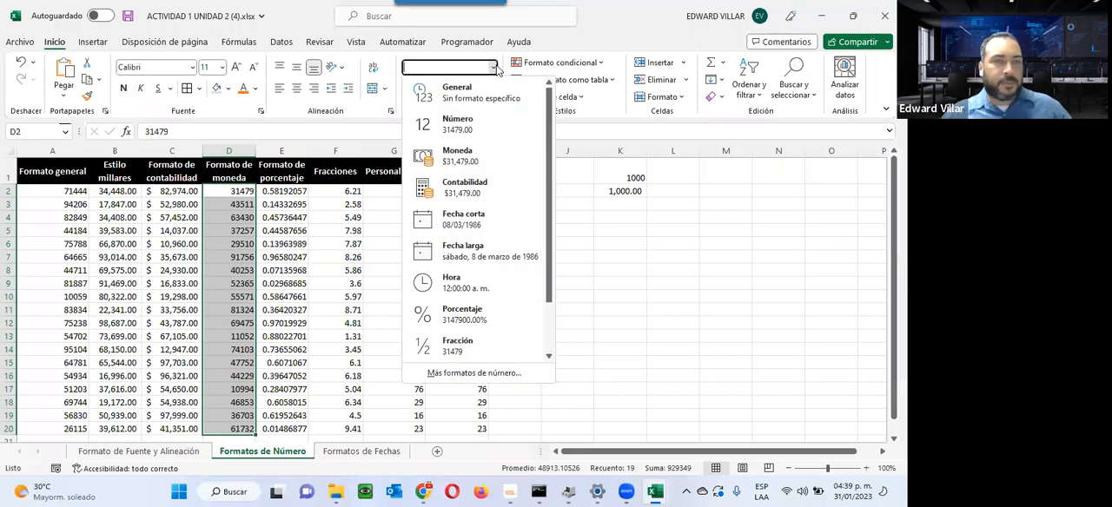
left_click(473, 160)
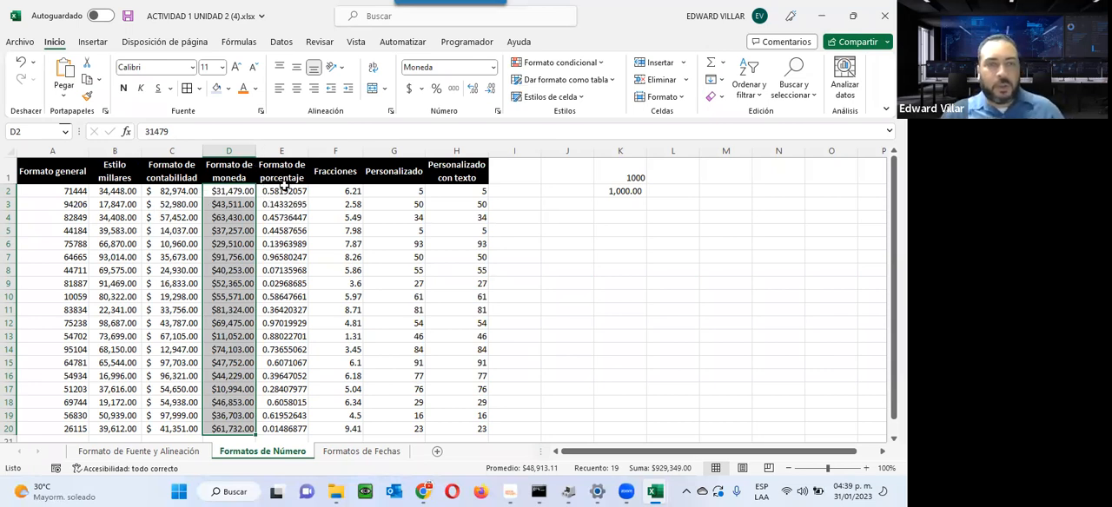
Step: Apply the percentage format (Porcentaje) to E2:E20 and the fraction format (Fracción) to F2:F20
left_click_drag(284, 191, 350, 368)
scroll(429, 226, "up", 1)
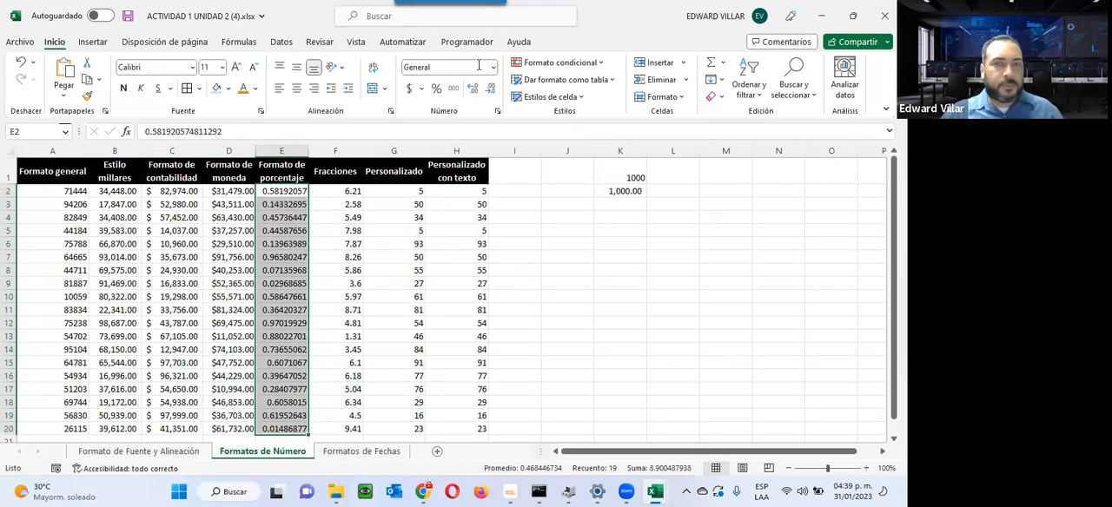
left_click(492, 70)
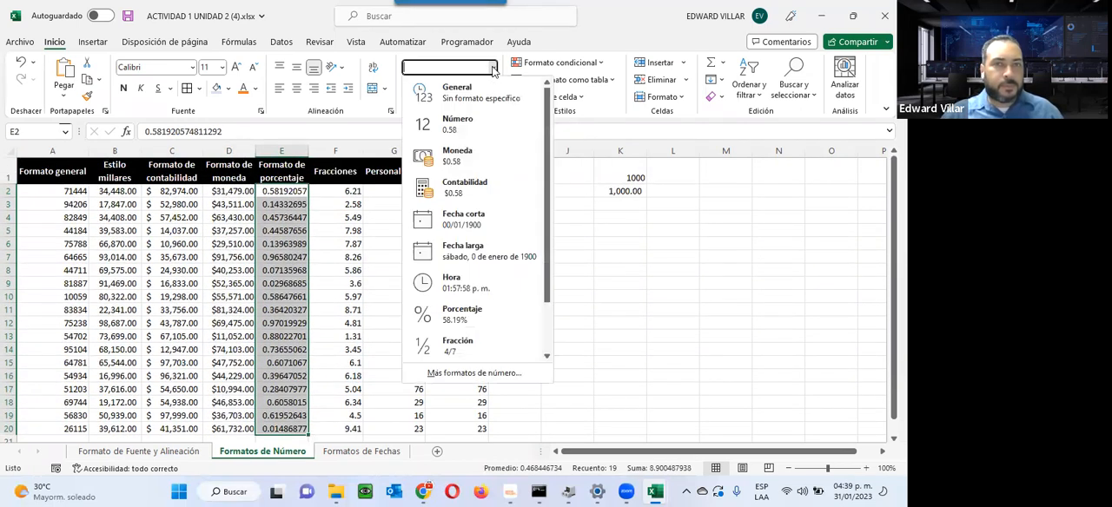
left_click(464, 315)
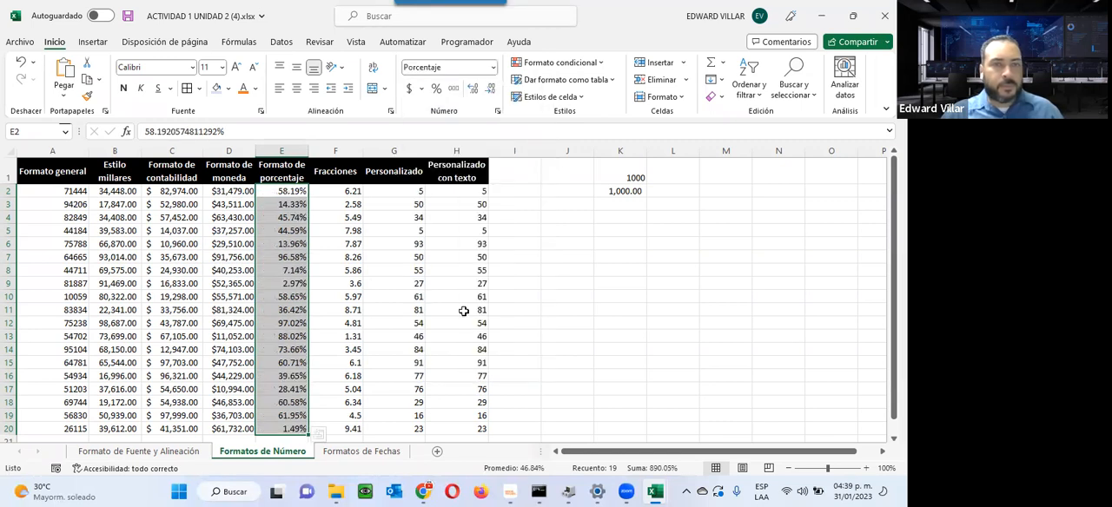
left_click_drag(352, 191, 335, 429)
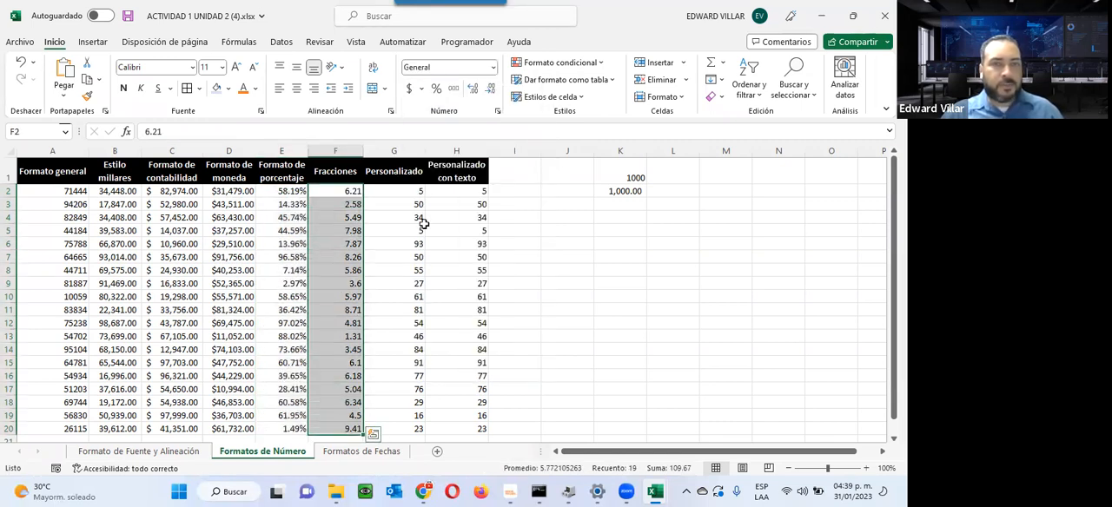
left_click(492, 72)
left_click(457, 346)
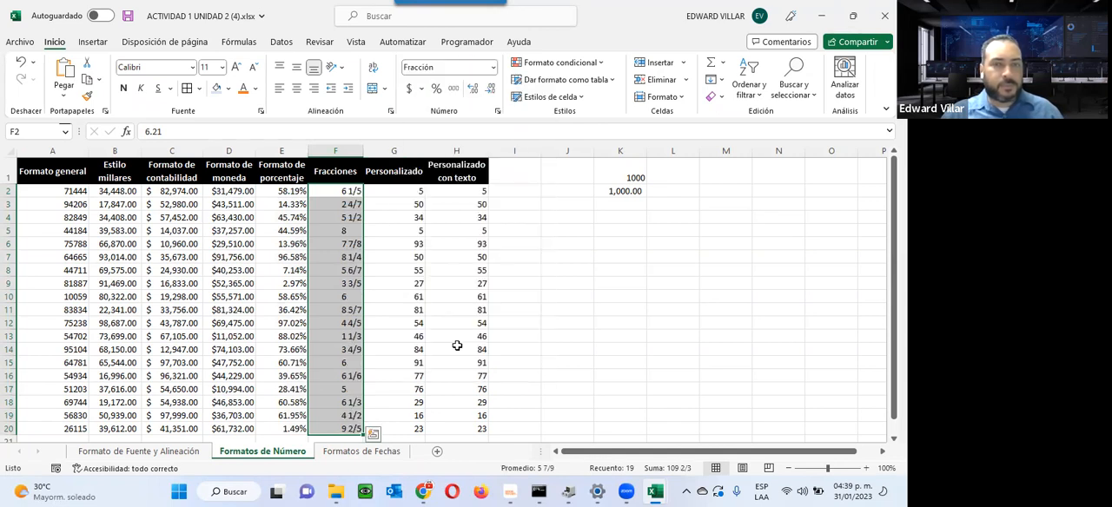
Step: Open the full cell-format settings for H2:H20 and look through the Número and Moneda categories, including the currency symbols
left_click(406, 190)
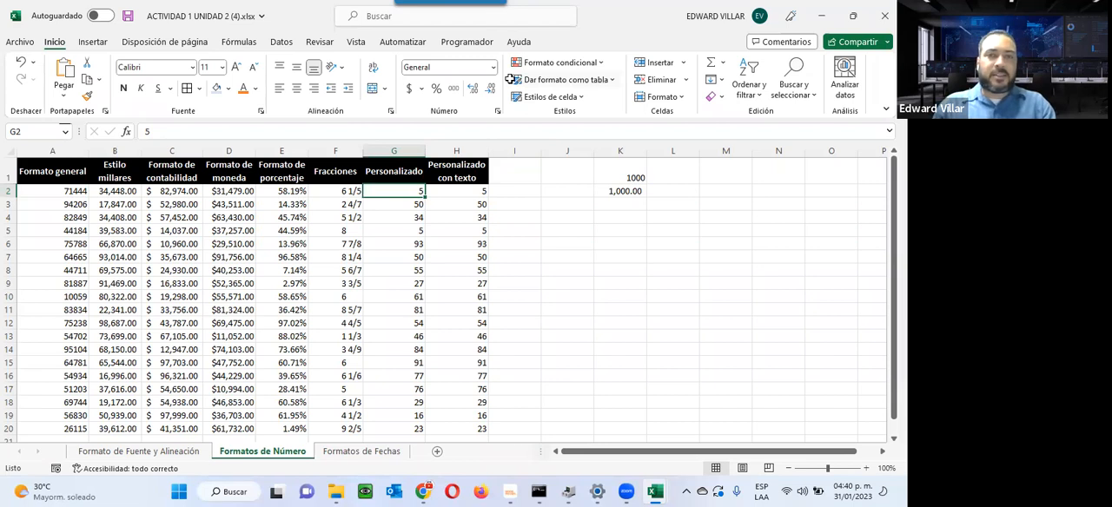
mouse_move(452, 193)
left_mouse_down()
mouse_move(455, 408)
mouse_move(469, 435)
left_mouse_up()
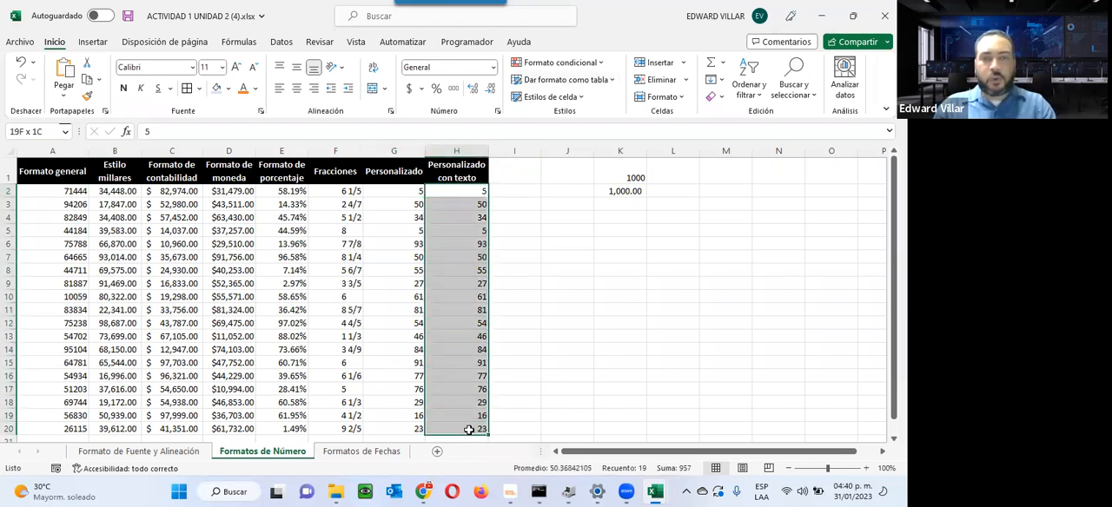
left_click(492, 70)
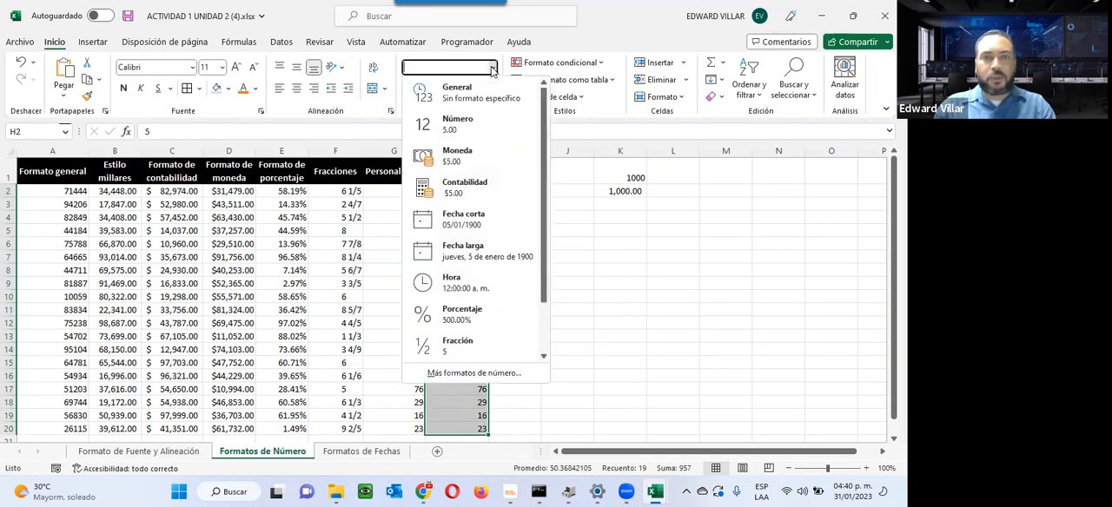
scroll(498, 364, "down", 3)
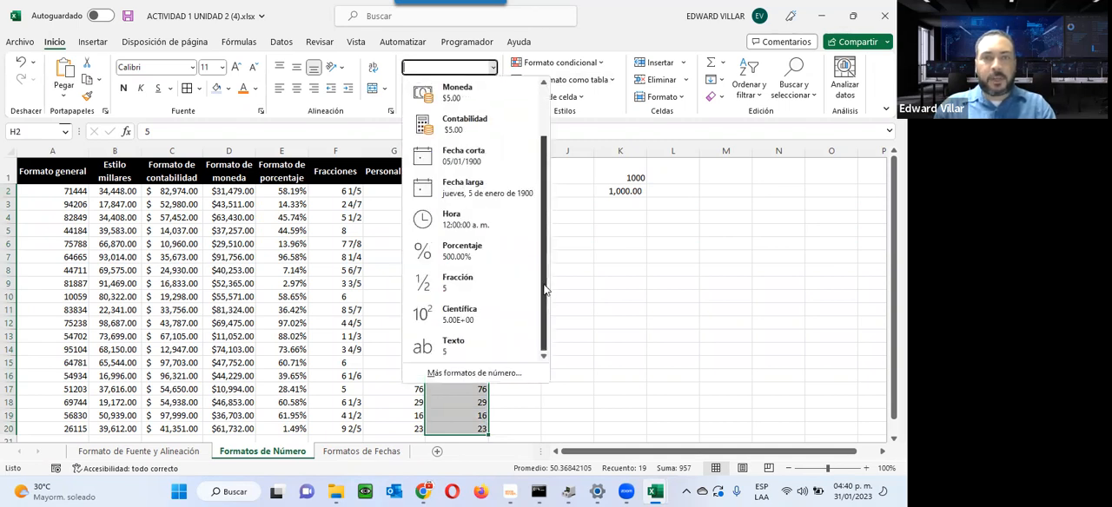
left_click(474, 373)
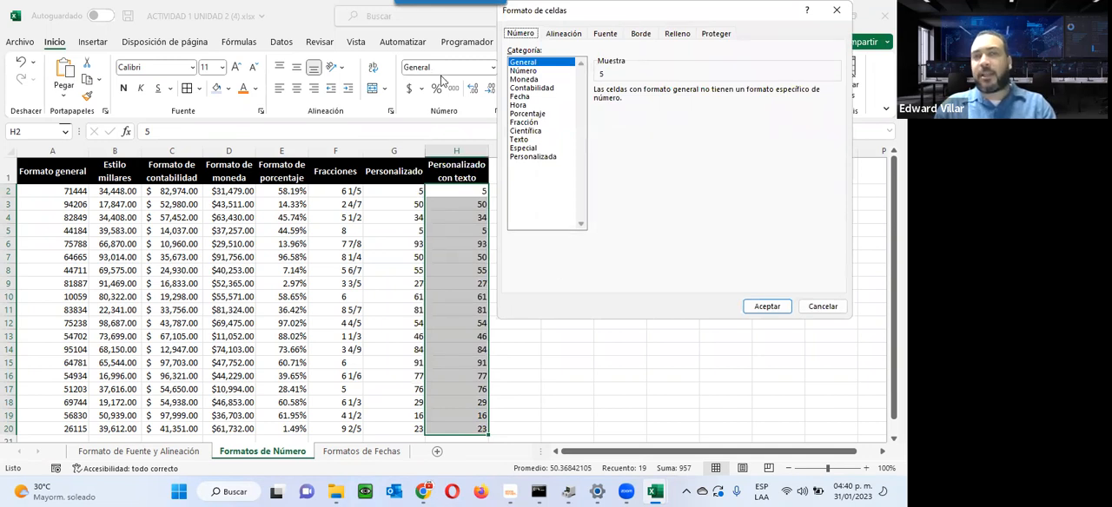
left_click(530, 72)
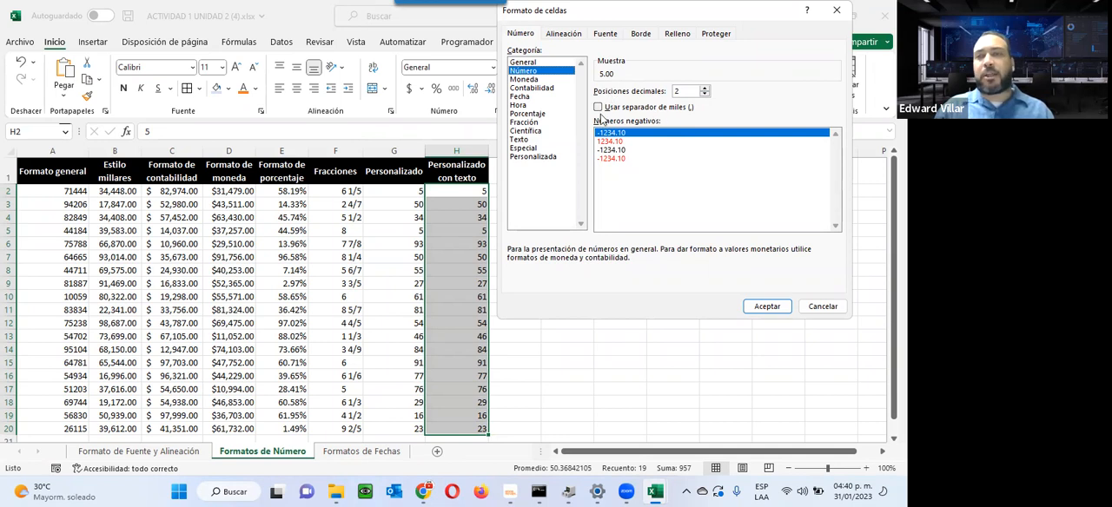
left_click(524, 78)
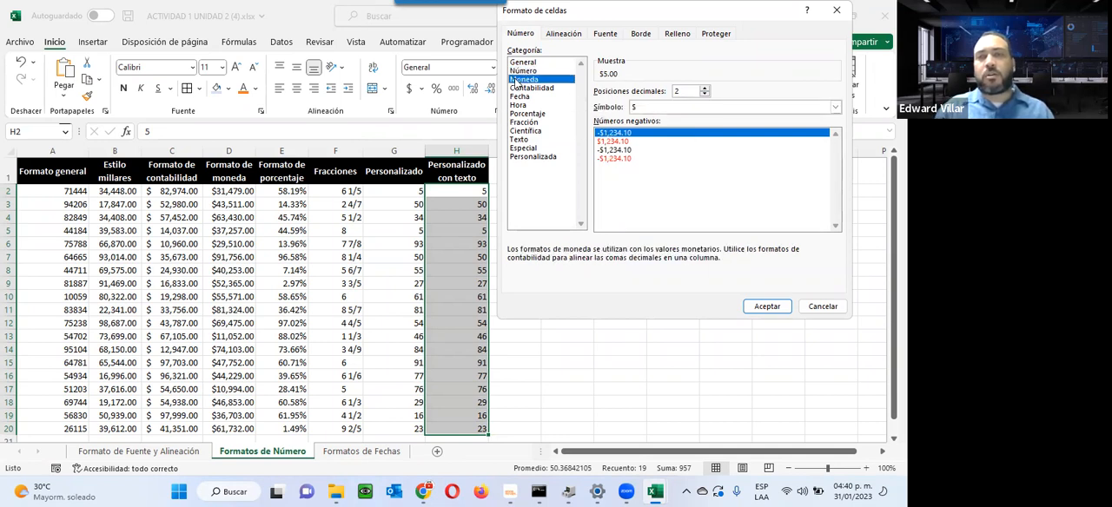
left_click(652, 108)
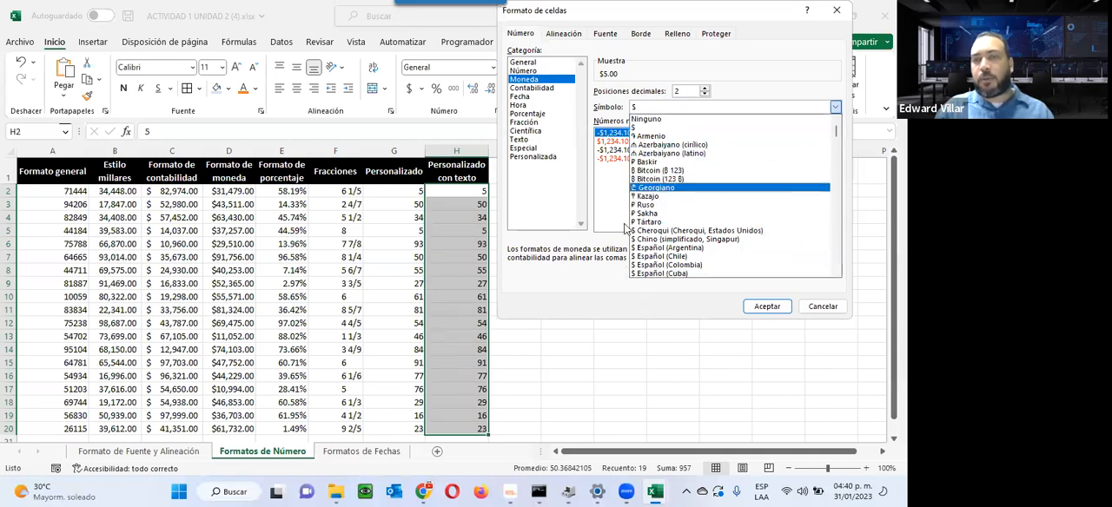
left_click(655, 52)
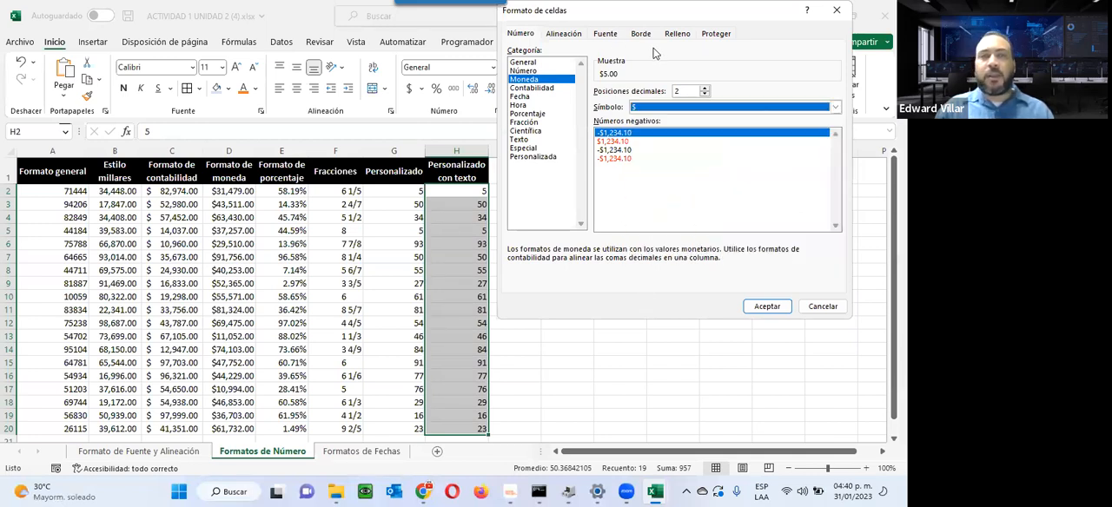
Step: Apply the custom number format "El Valor es: " ## to H2:H20 and widen column H
left_click(525, 158)
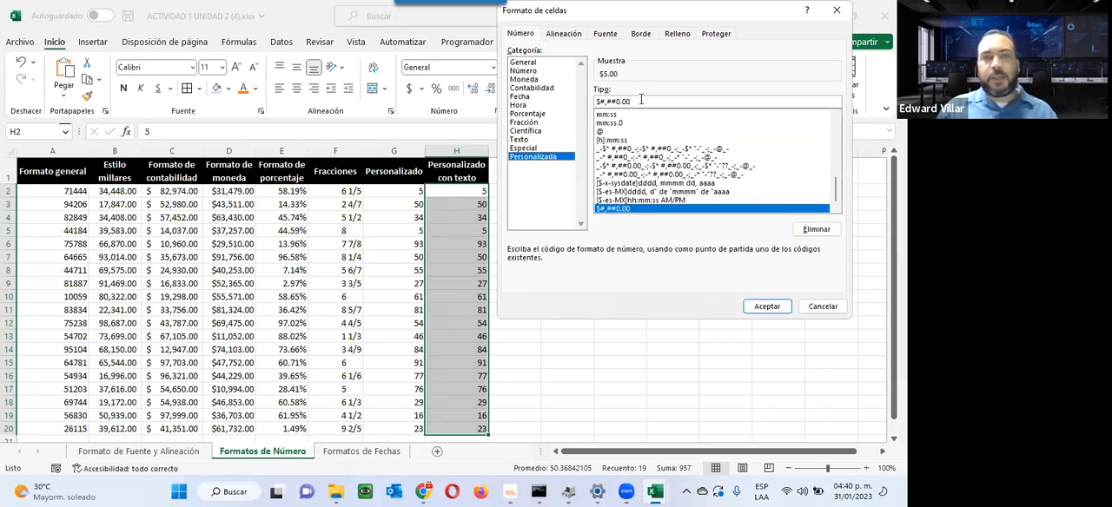
left_click_drag(641, 100, 520, 99)
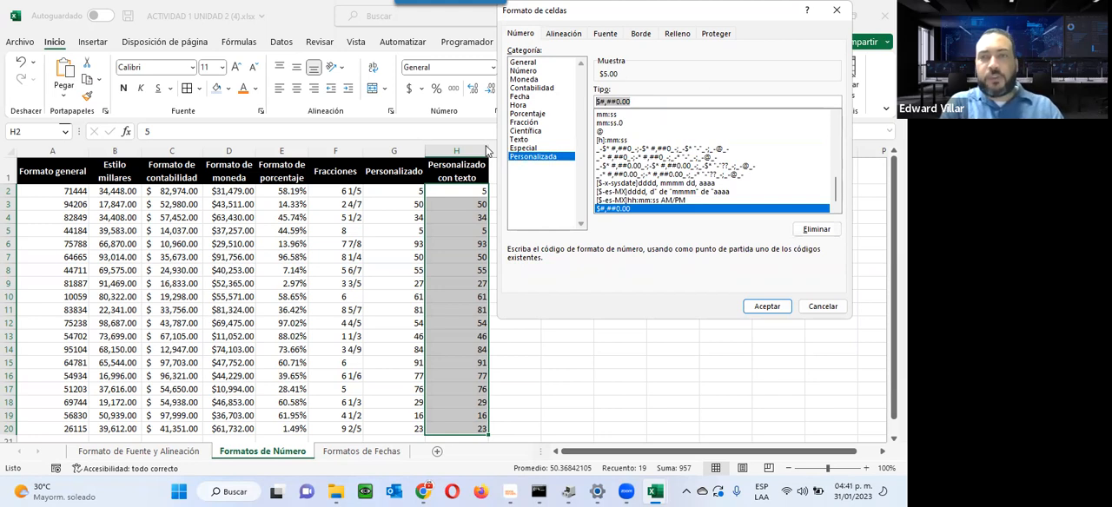
type("\"El Valor es:")
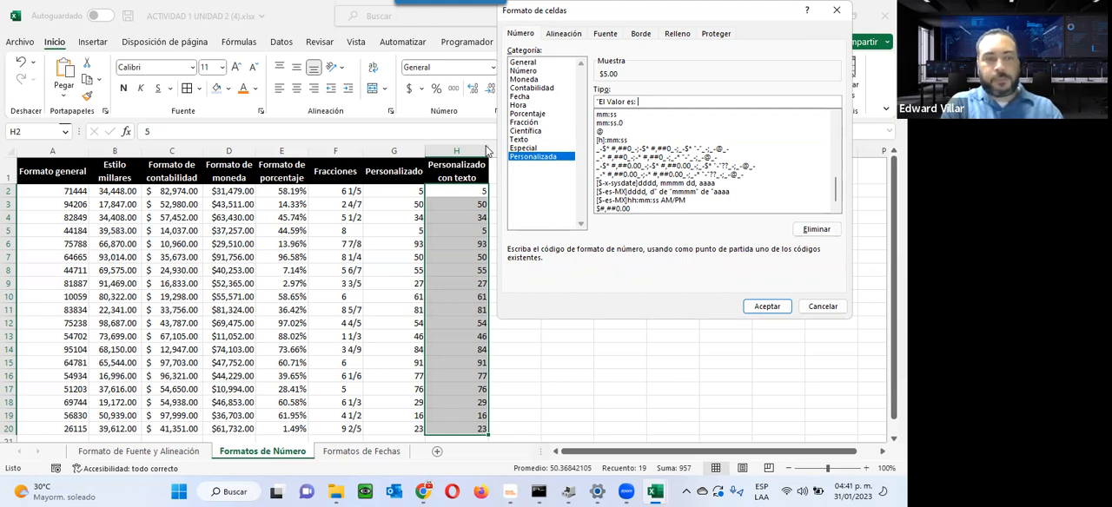
type("\" ##")
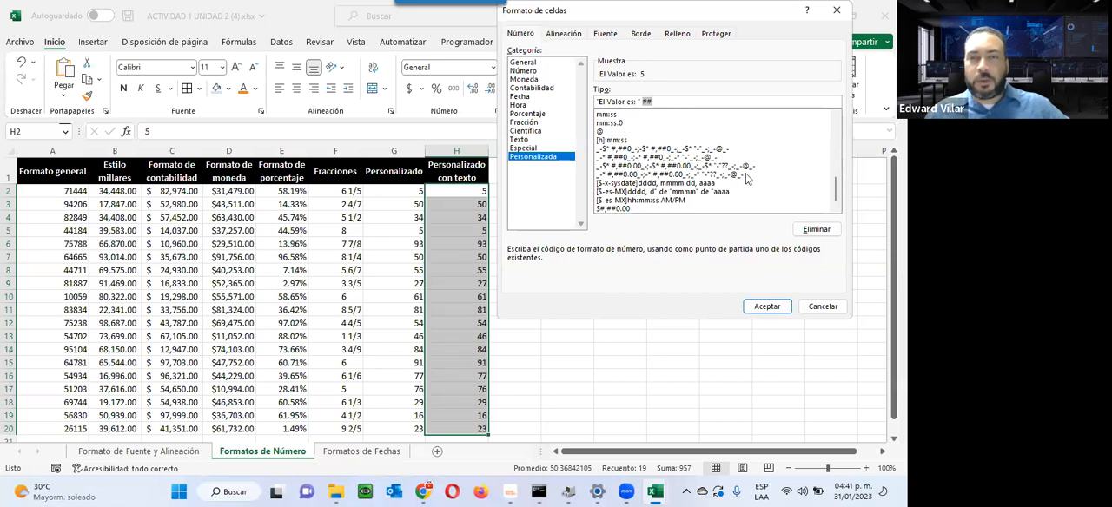
left_click(768, 309)
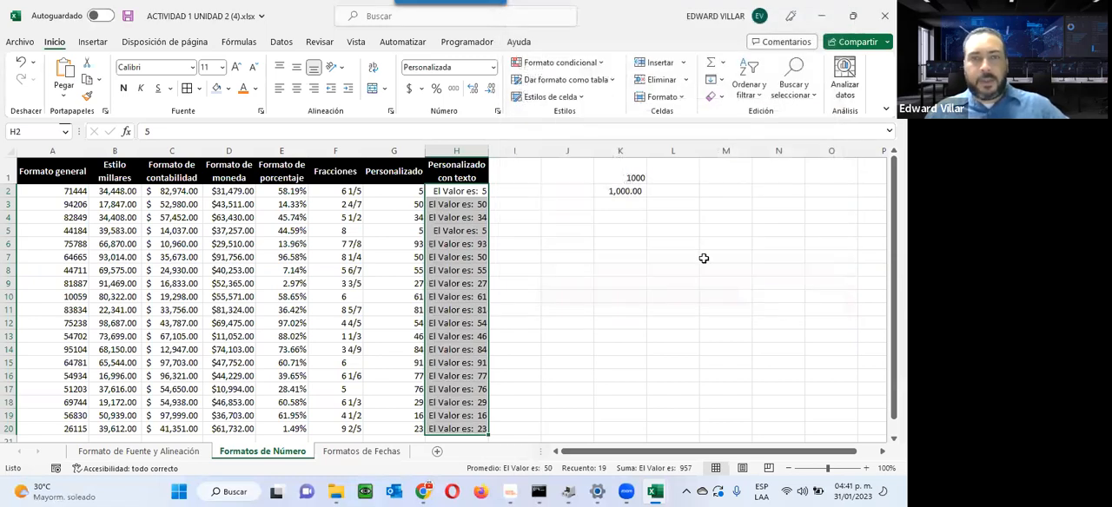
double_click(487, 150)
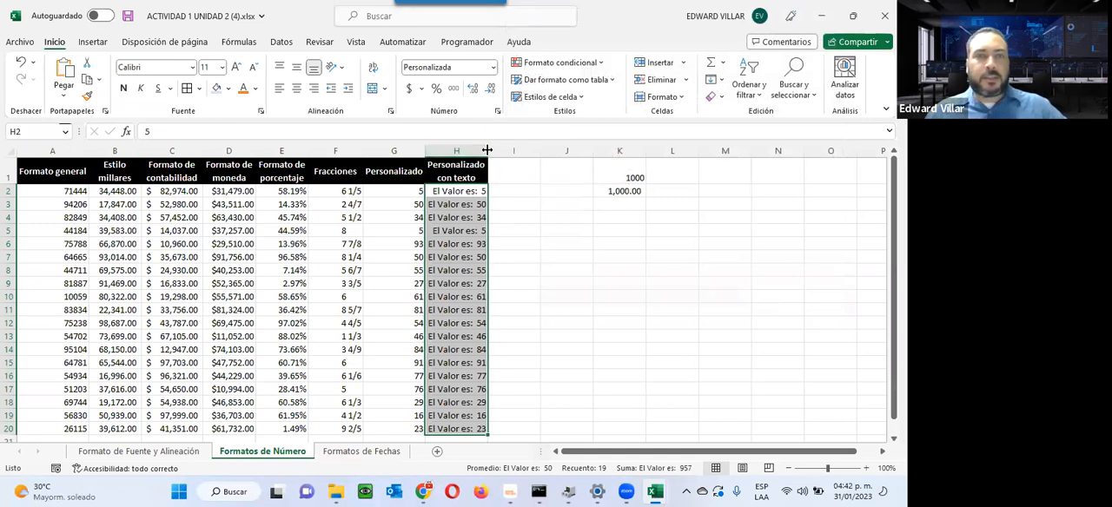
left_click_drag(487, 151, 522, 150)
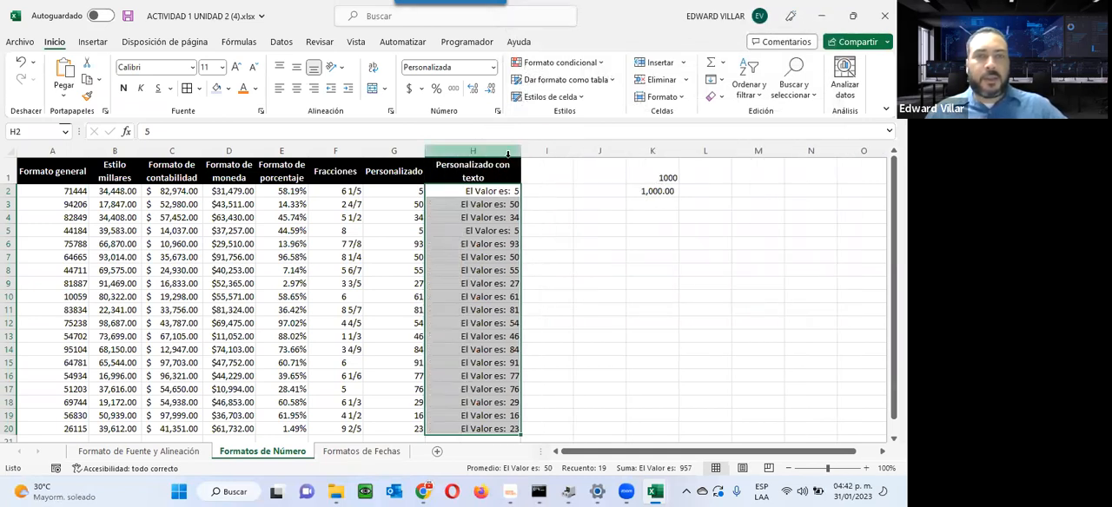
Step: Inspect the stored values behind the custom text format in cells H4, H9, H15 and H6
left_click(473, 217)
left_click(469, 284)
left_click(477, 362)
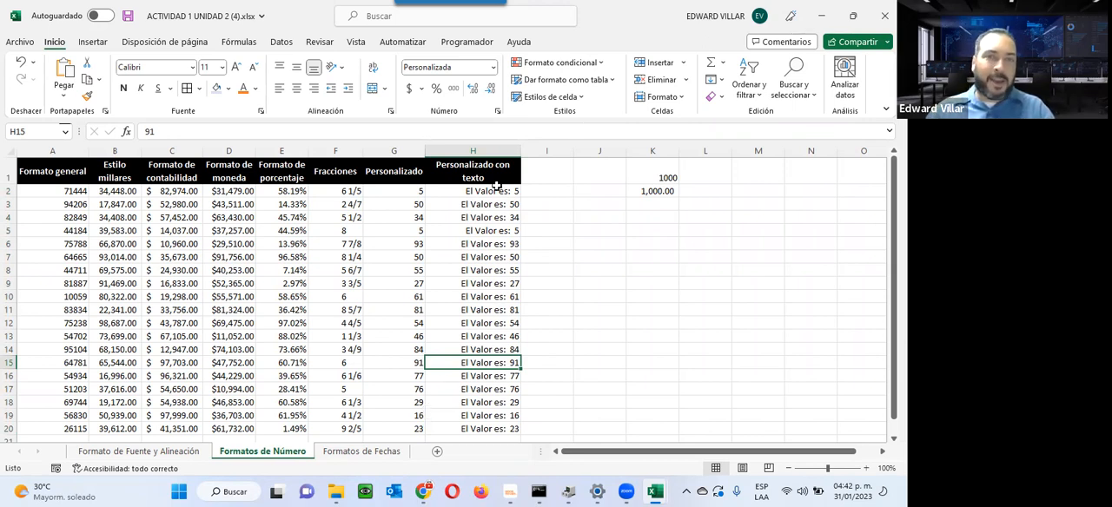
left_click(488, 242)
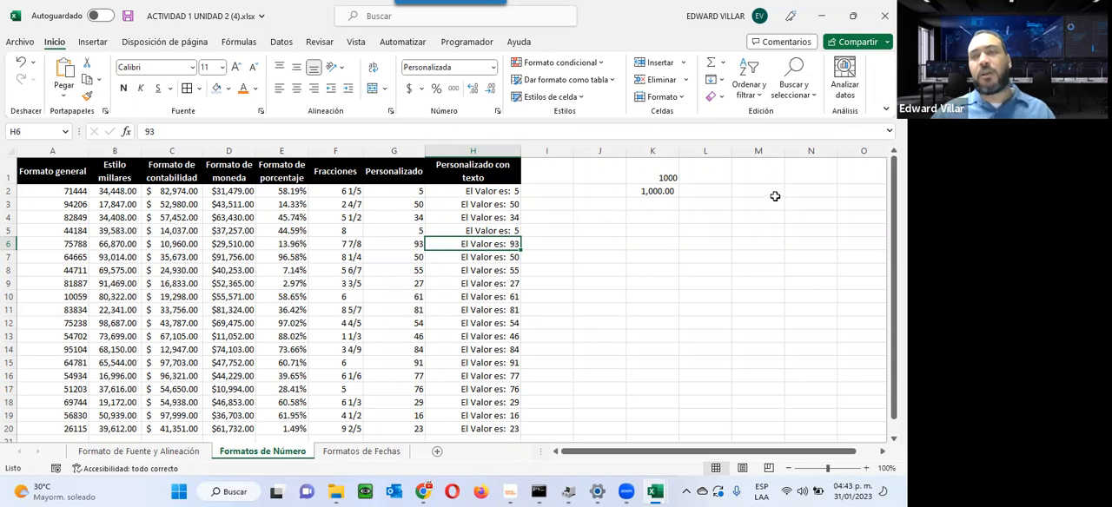
Step: Apply the custom number format (###)-###-#### to the empty cells M2:M18
left_click_drag(762, 189, 761, 399)
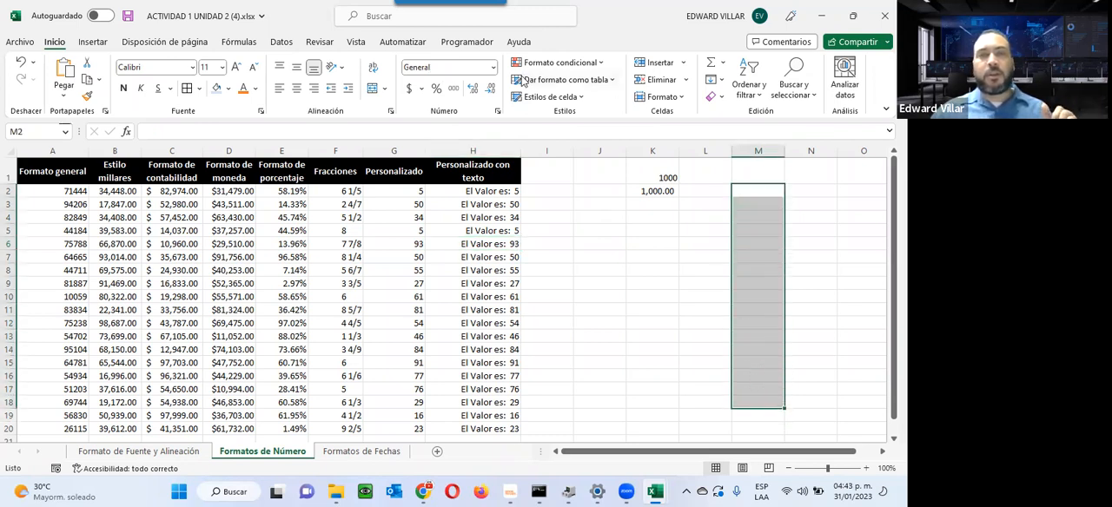
left_click(494, 67)
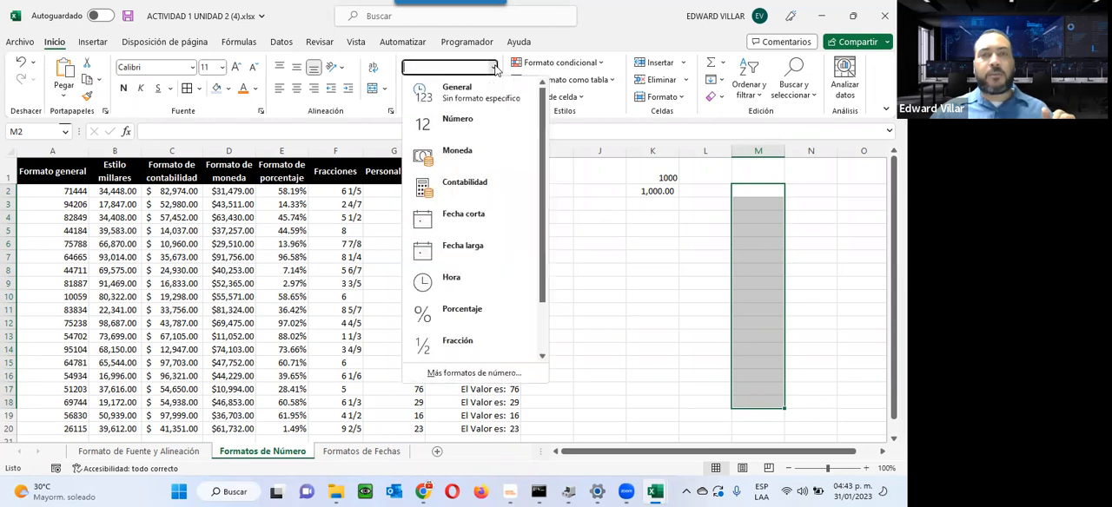
left_click(543, 339)
left_click(503, 374)
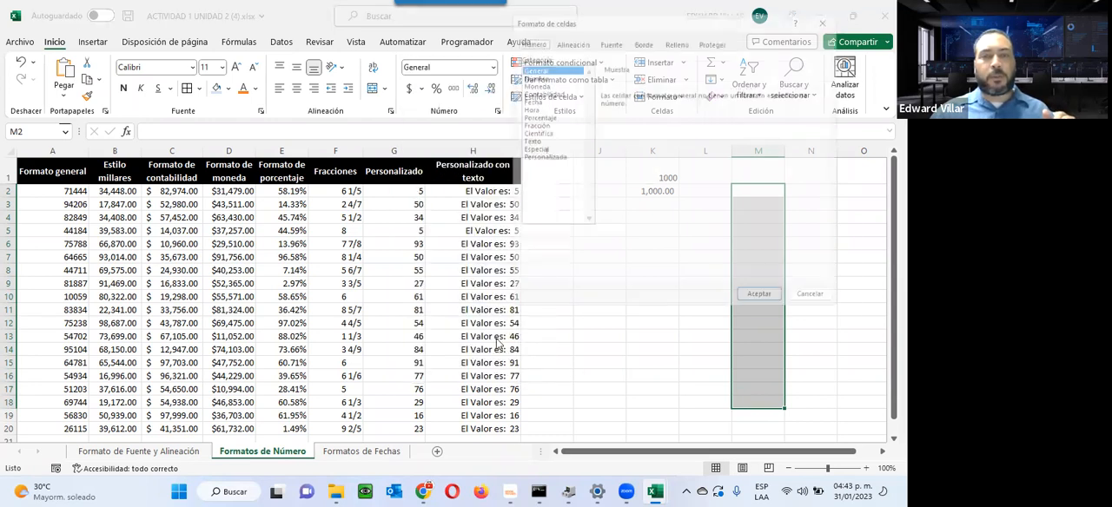
left_click(529, 158)
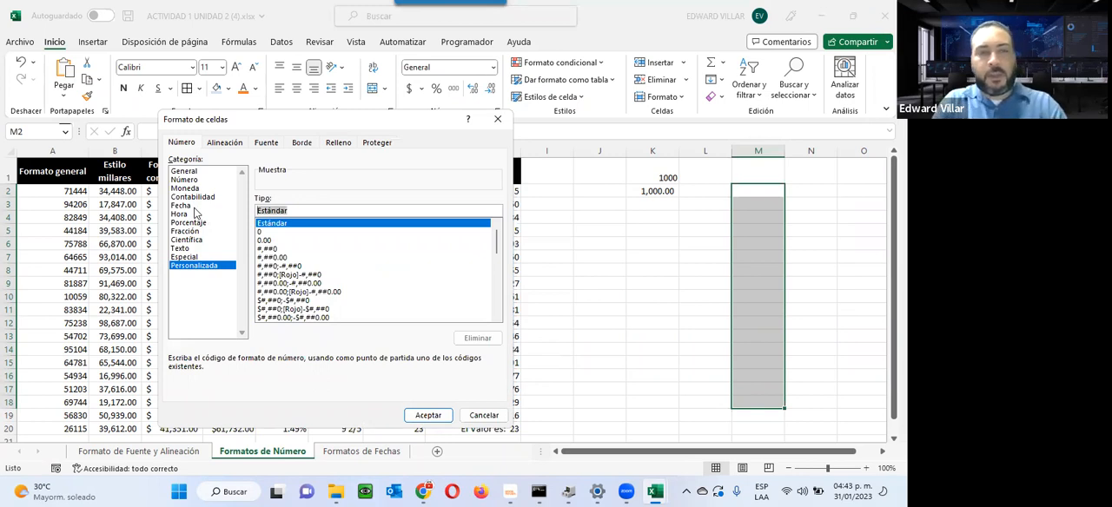
type("[")
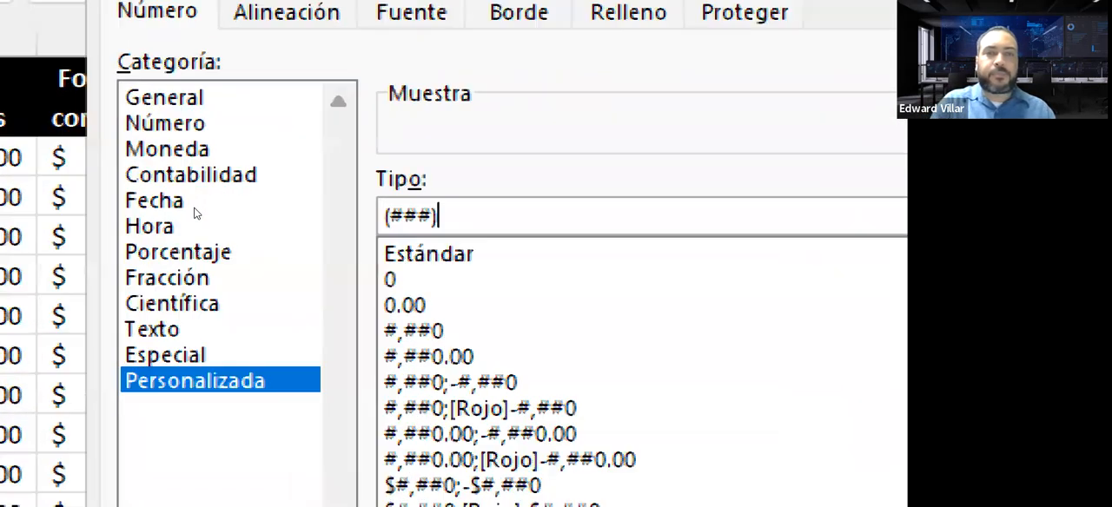
type("-")
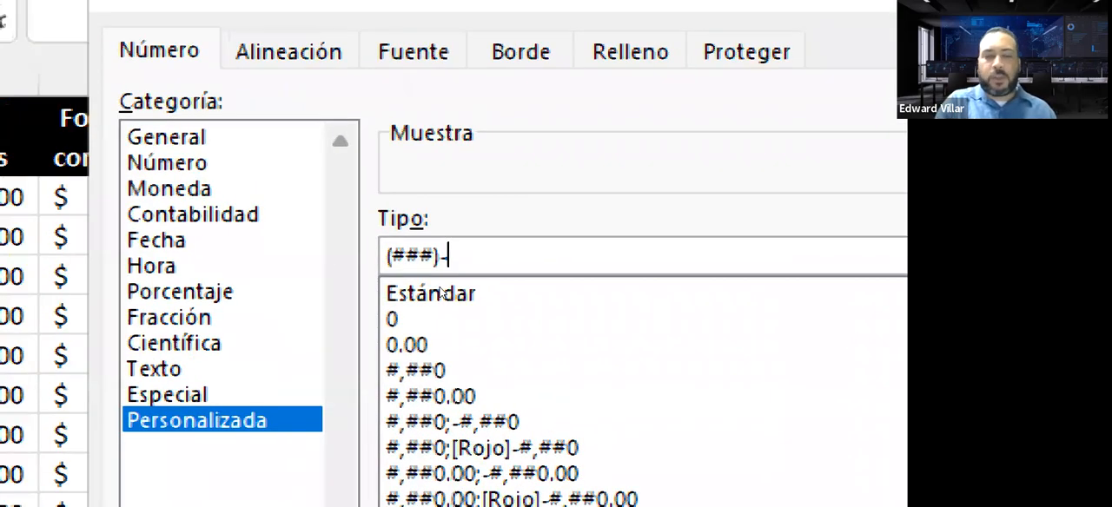
type("###")
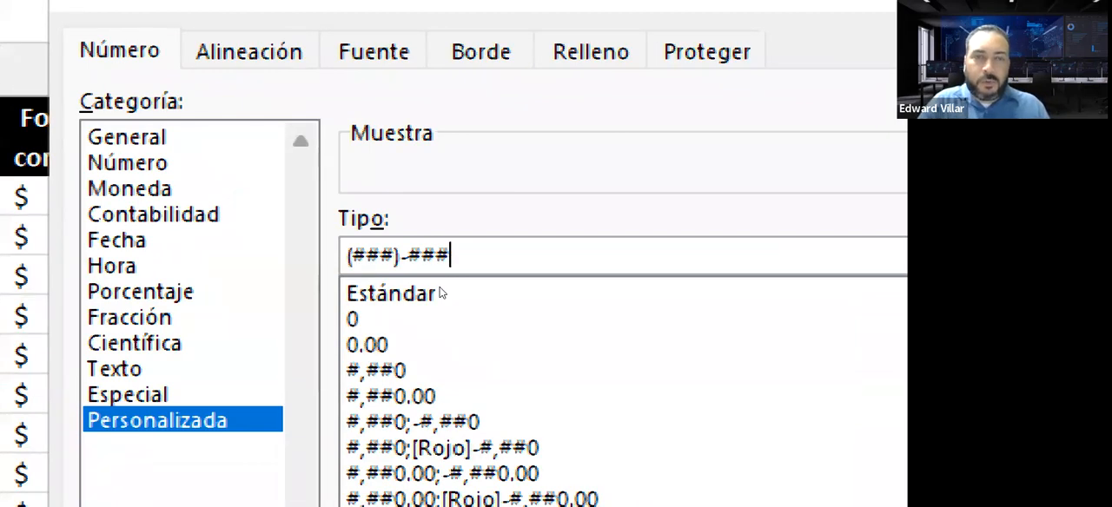
type("-")
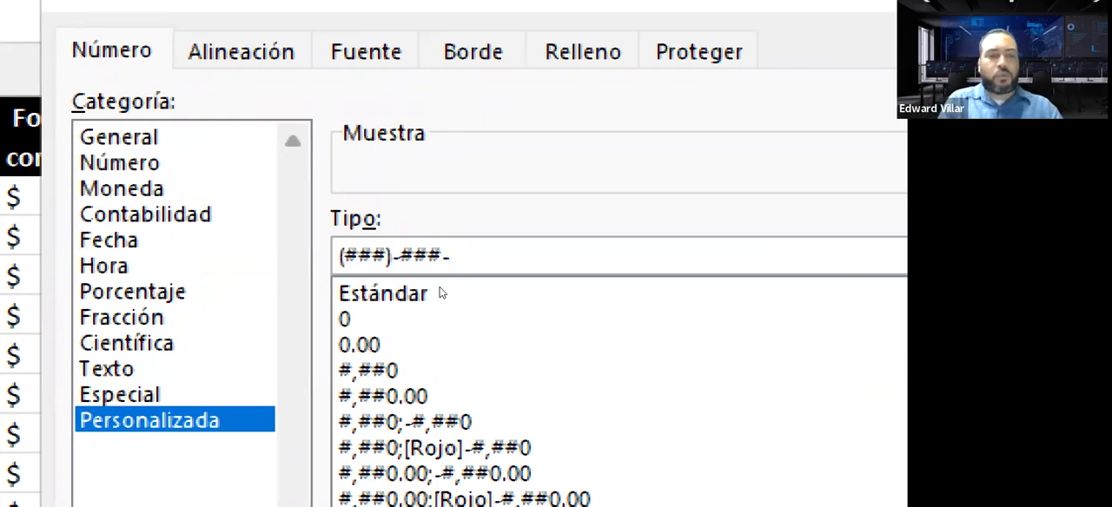
type("####")
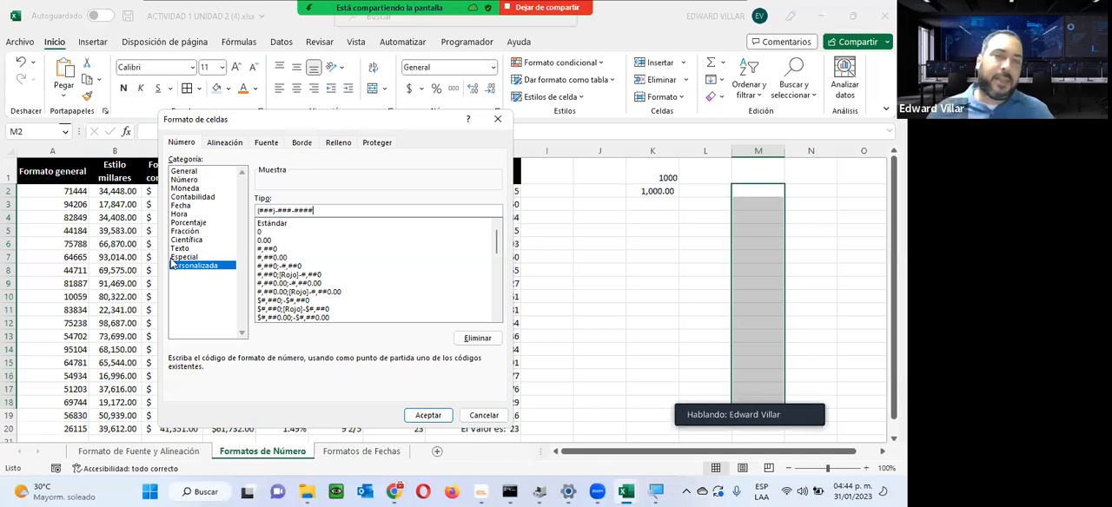
left_click(428, 416)
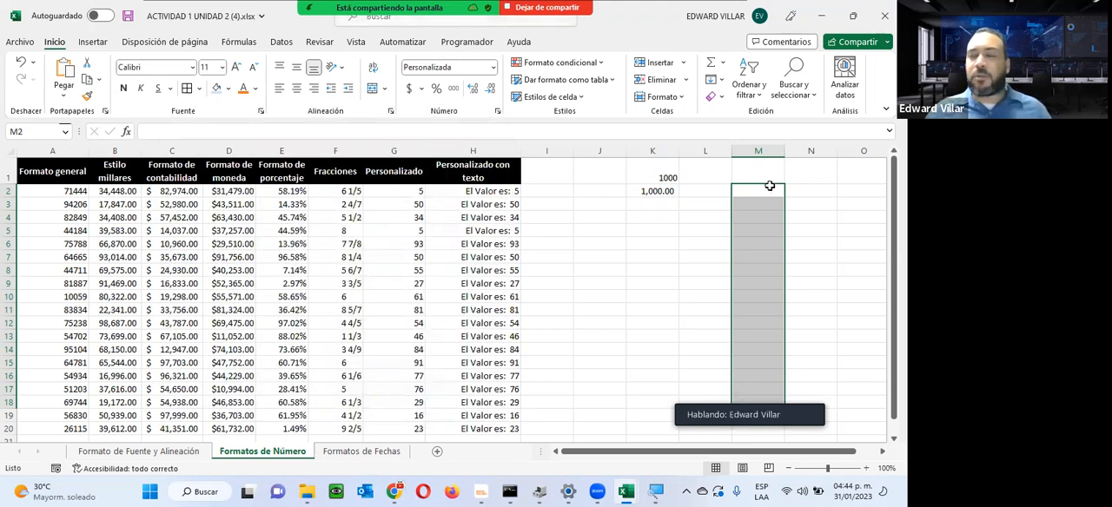
Step: Enter a sample ten-digit phone number without separators in each of cells M2 and M3
left_click(769, 186)
double_click(769, 189)
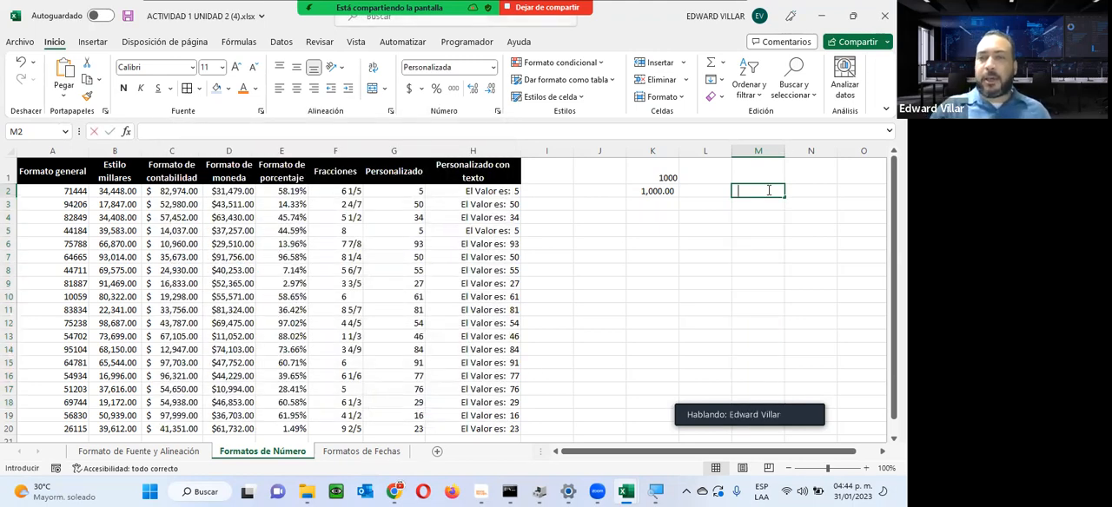
type("8095558899")
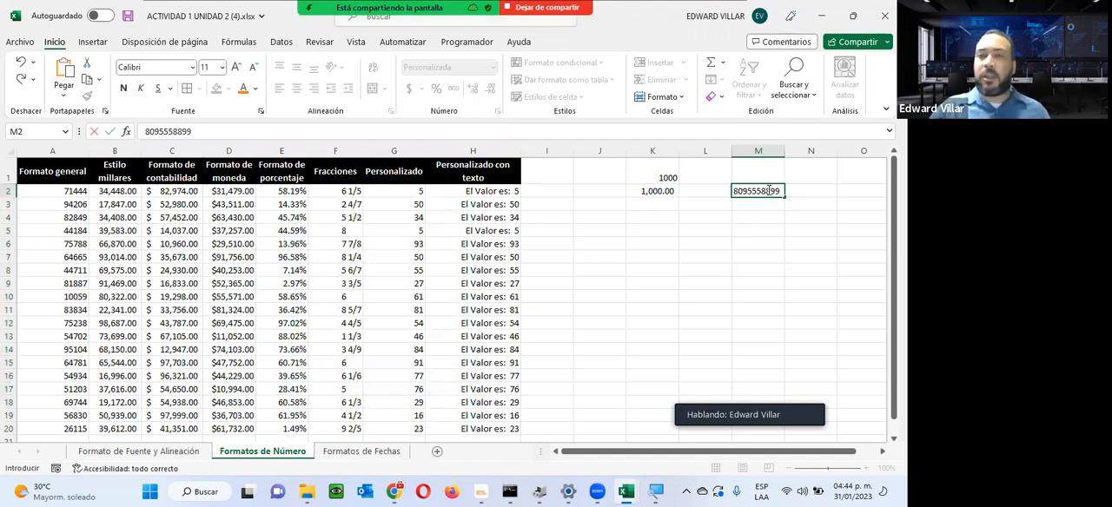
key("Return")
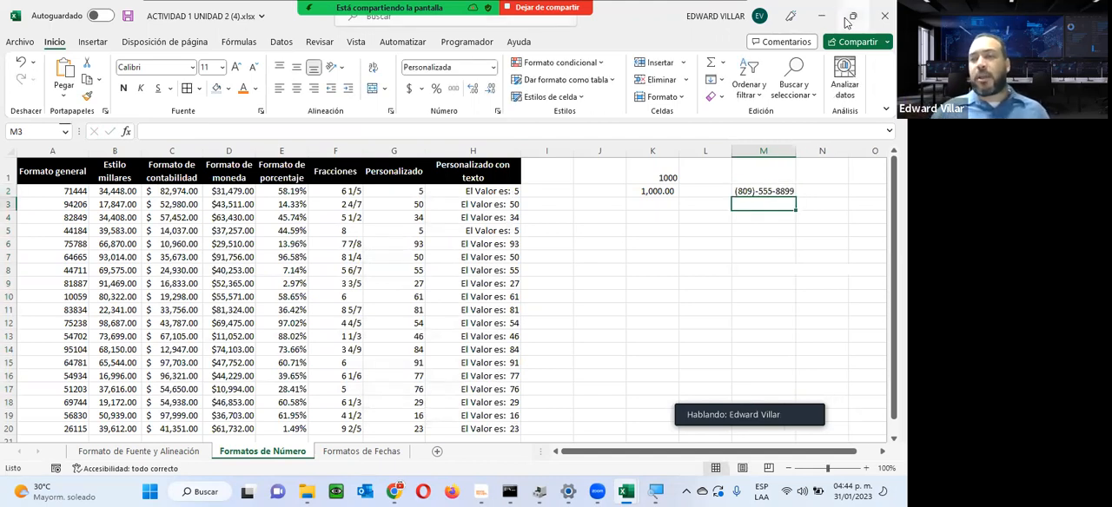
mouse_move(847, 23)
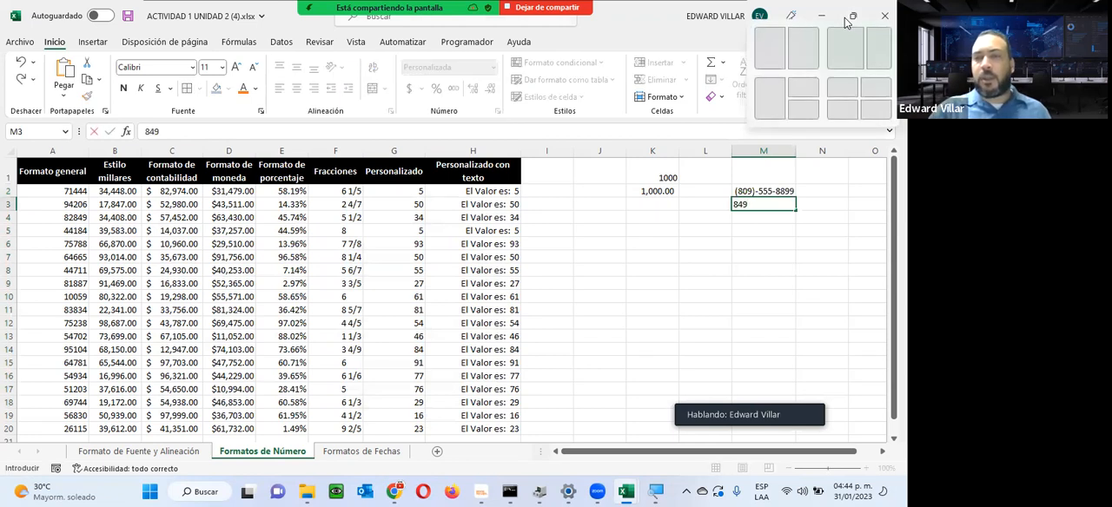
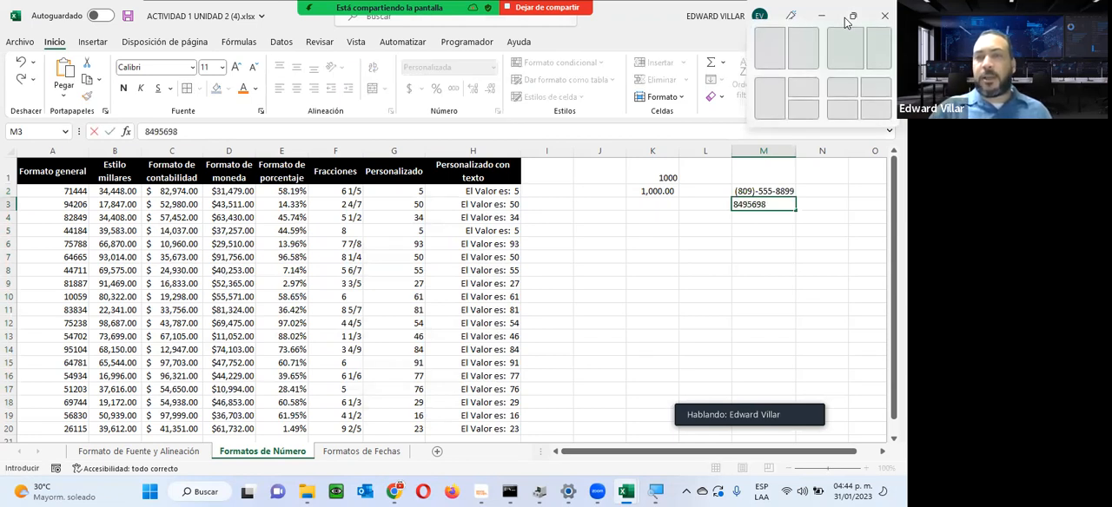
key("Return")
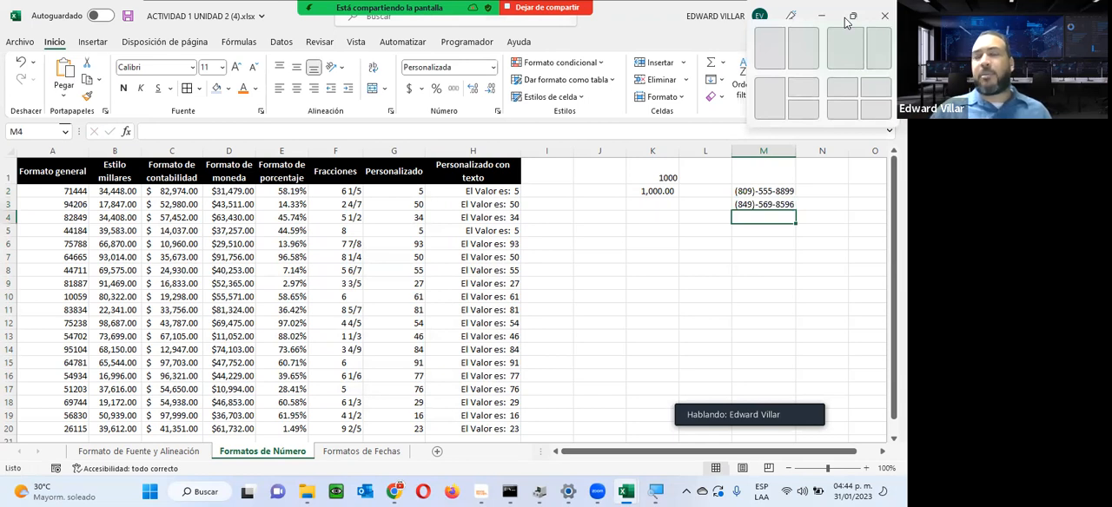
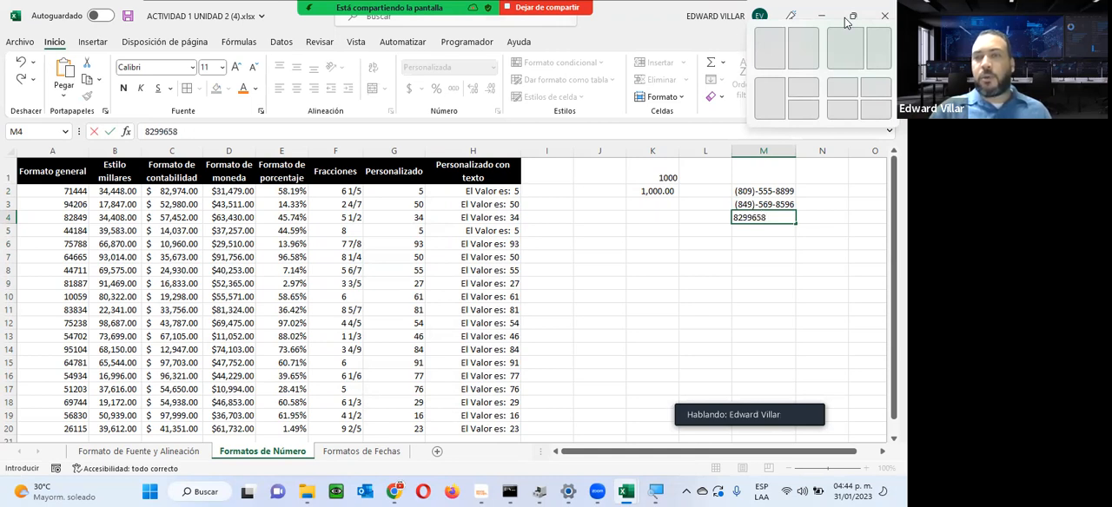
Step: Enter a third sample ten-digit phone number, starting with a different area code, in cell M4
key("Return")
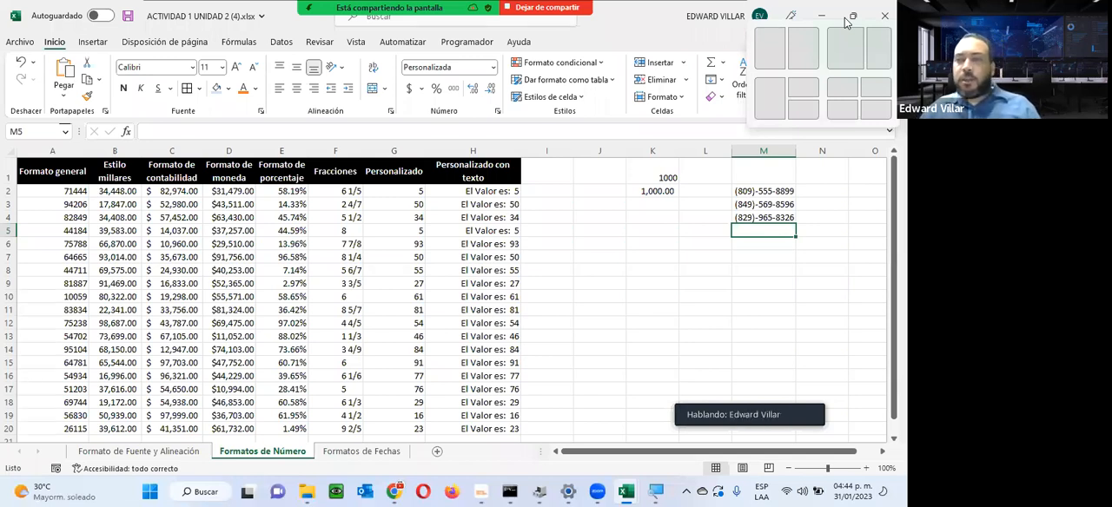
type("84")
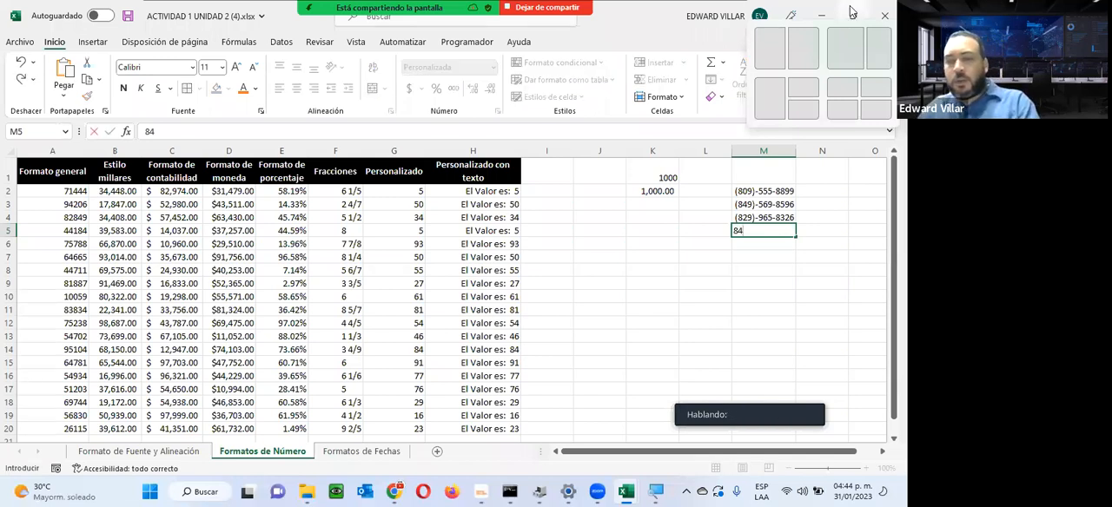
type("9555693")
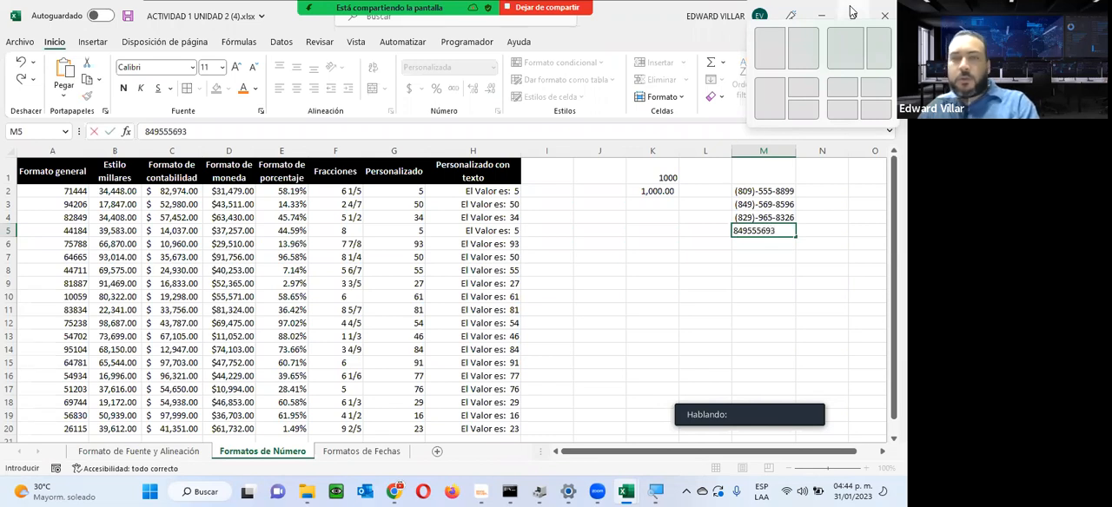
key("Return")
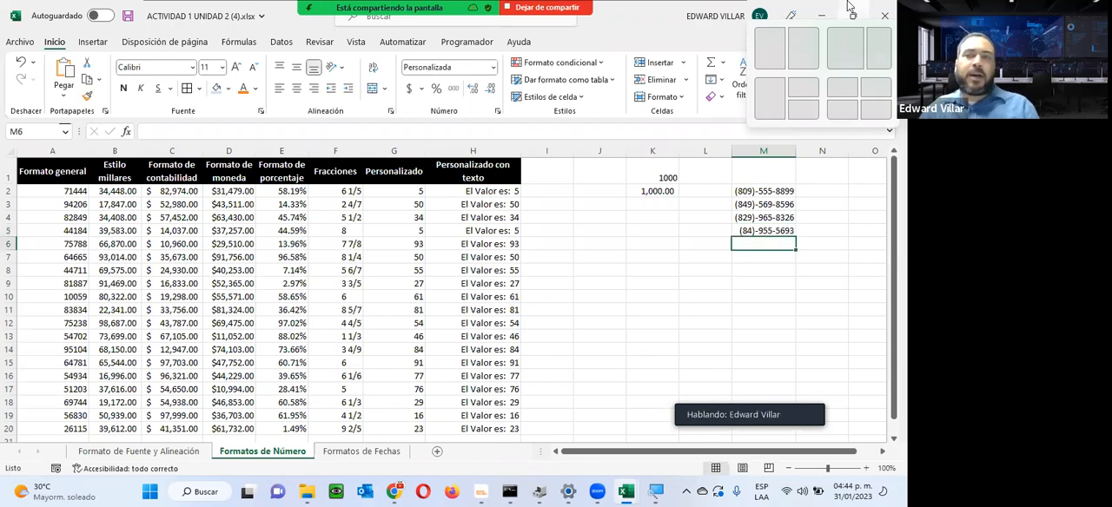
left_click(752, 232)
key("Delete")
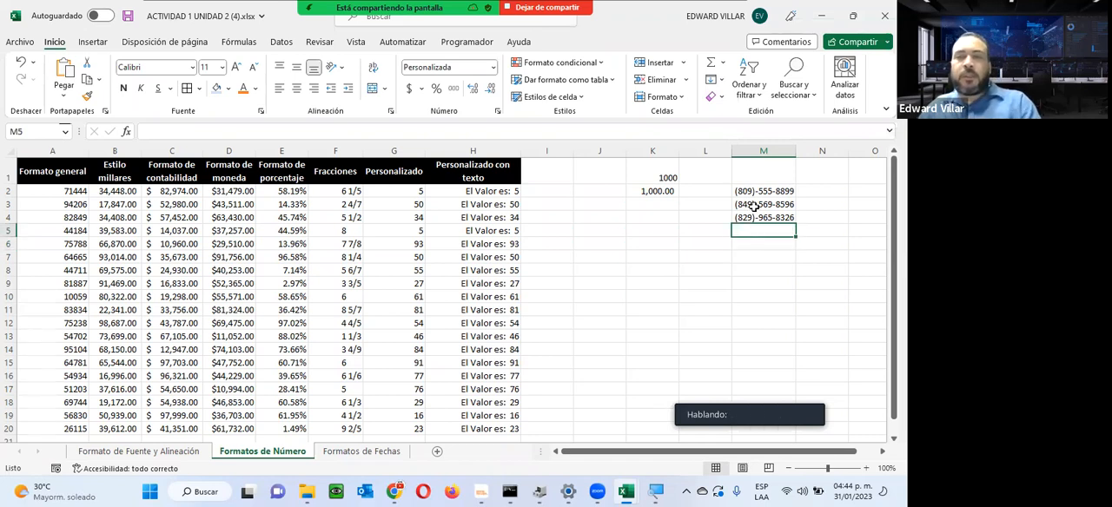
Step: Inspect the stored values behind the phone number format in cells M2 to M4
left_click(754, 196)
left_click(767, 203)
left_click(768, 221)
left_click(772, 188)
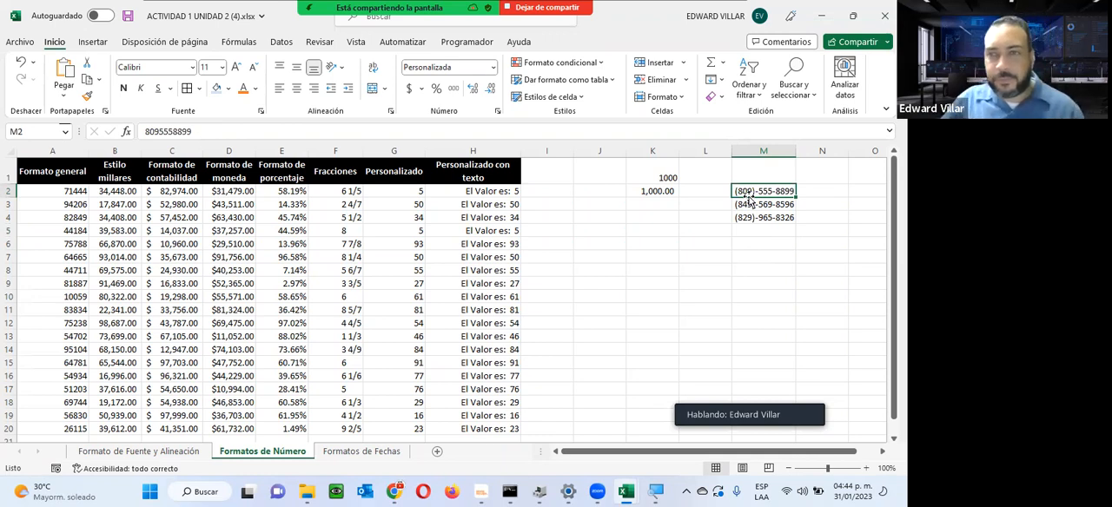
Step: Open the Formatos de Fechas sheet and review the Fecha corta and Fecha larga columns and the day, month and year headings
left_click(379, 454)
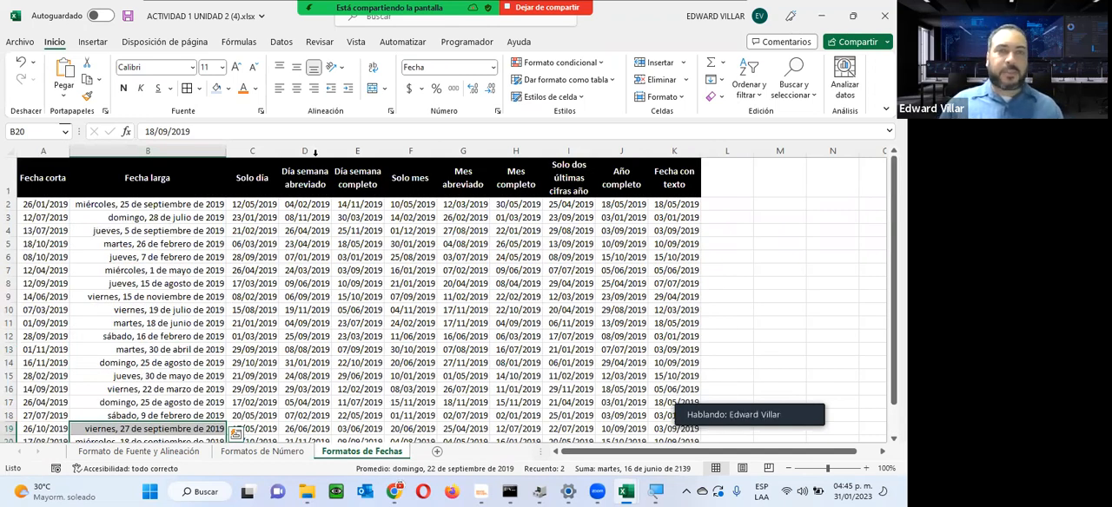
left_click_drag(39, 204, 37, 359)
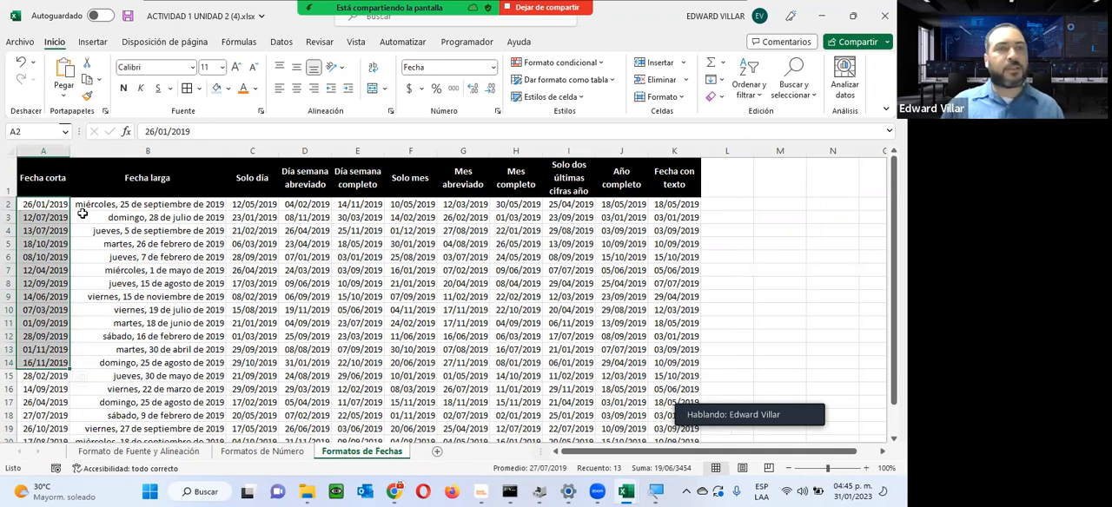
left_click_drag(103, 203, 100, 414)
left_click_drag(48, 203, 165, 428)
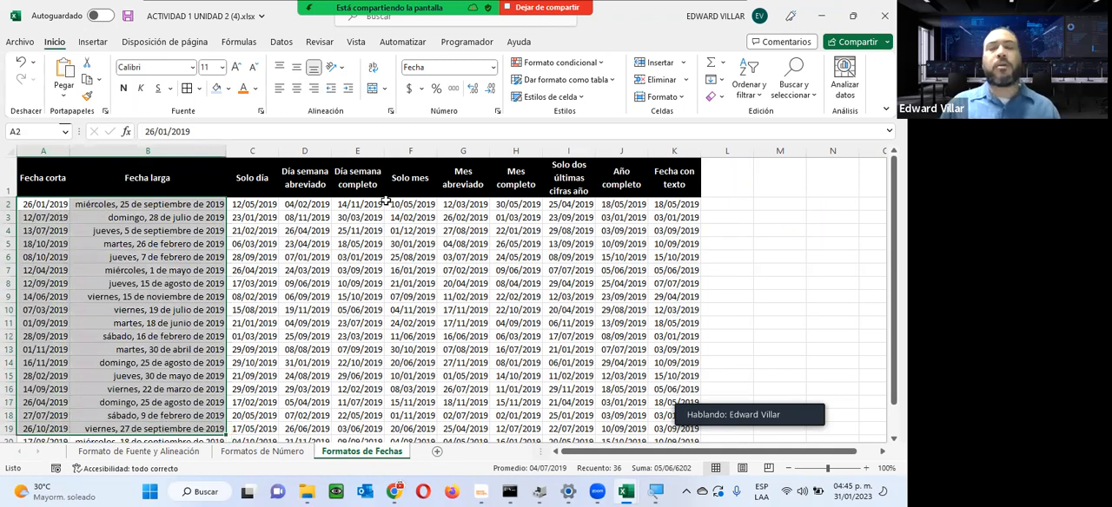
left_click_drag(241, 171, 351, 183)
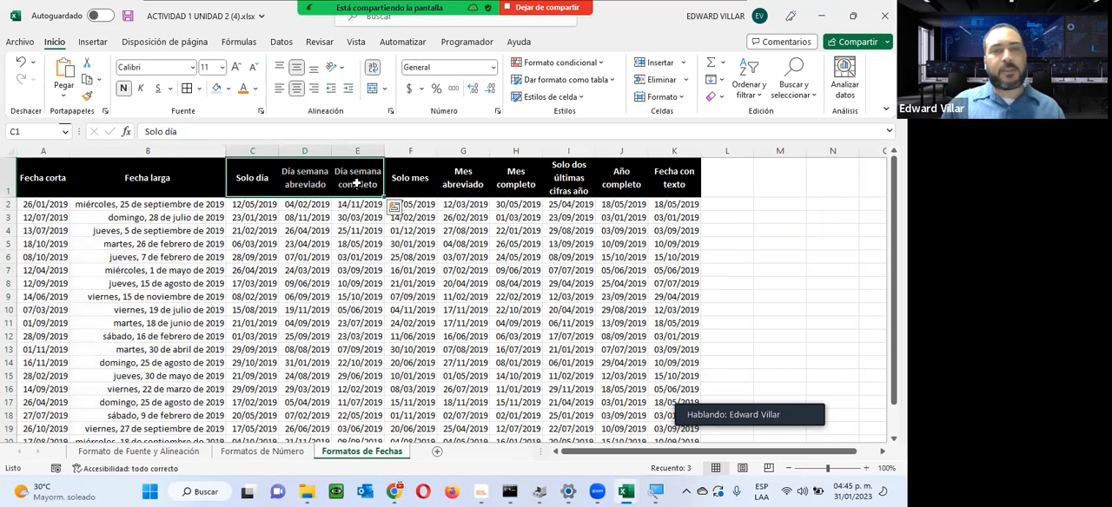
left_click(430, 178)
left_click_drag(436, 176, 511, 174)
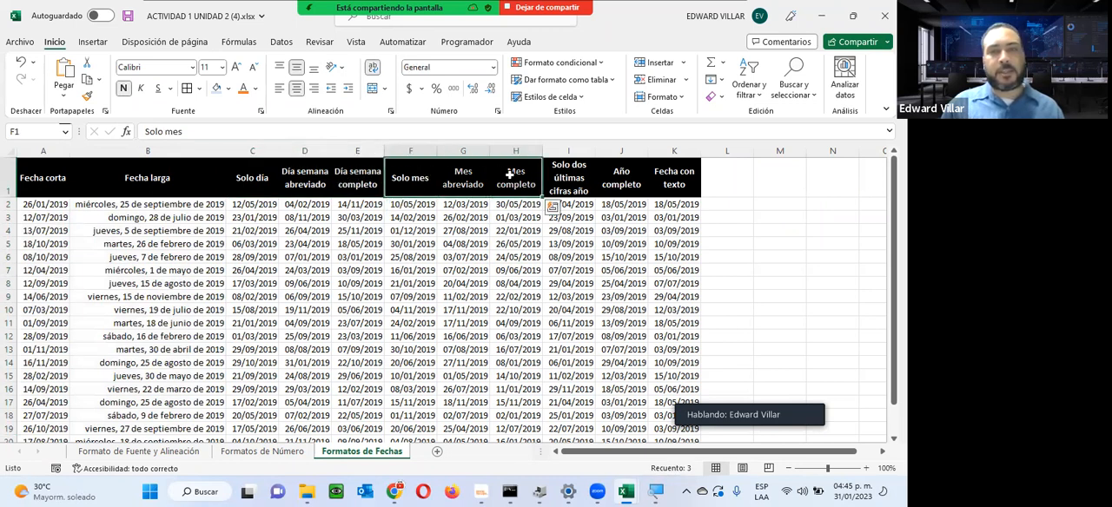
left_click_drag(579, 177, 664, 174)
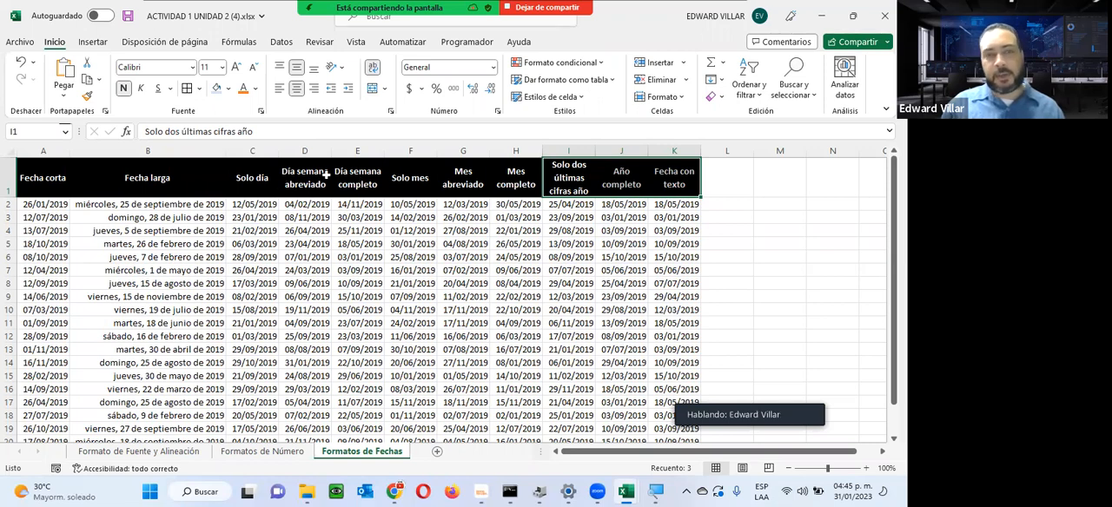
Step: Try the custom date format dd on the dates in the Día semana abreviado column
left_click_drag(292, 205, 296, 402)
scroll(342, 418, "up", 1)
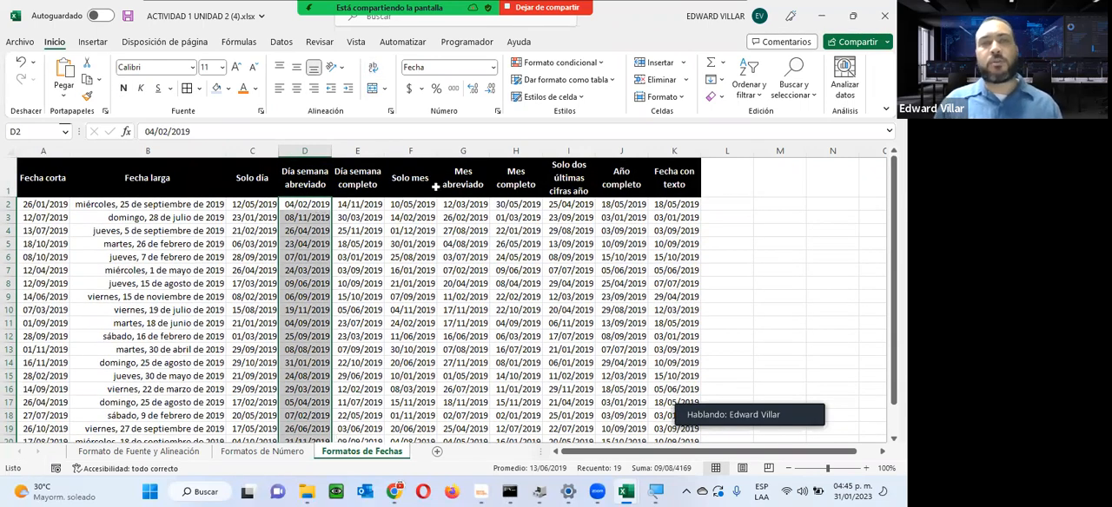
left_click(495, 68)
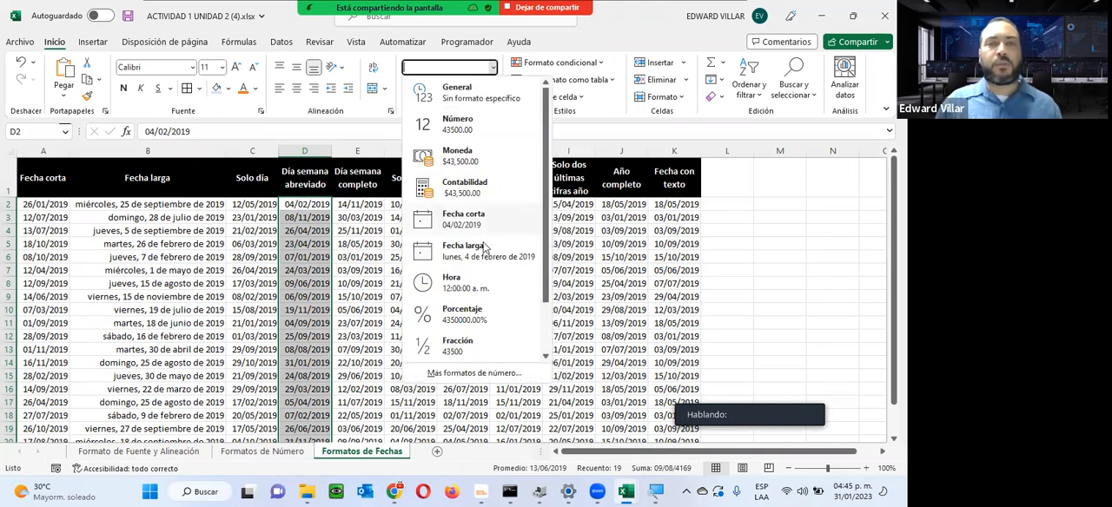
left_click(475, 373)
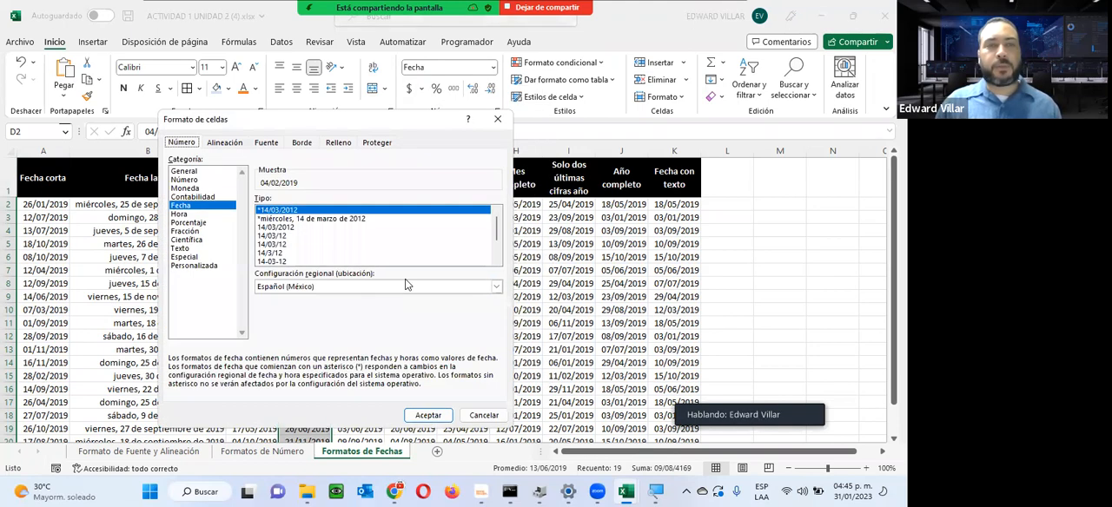
left_click(187, 265)
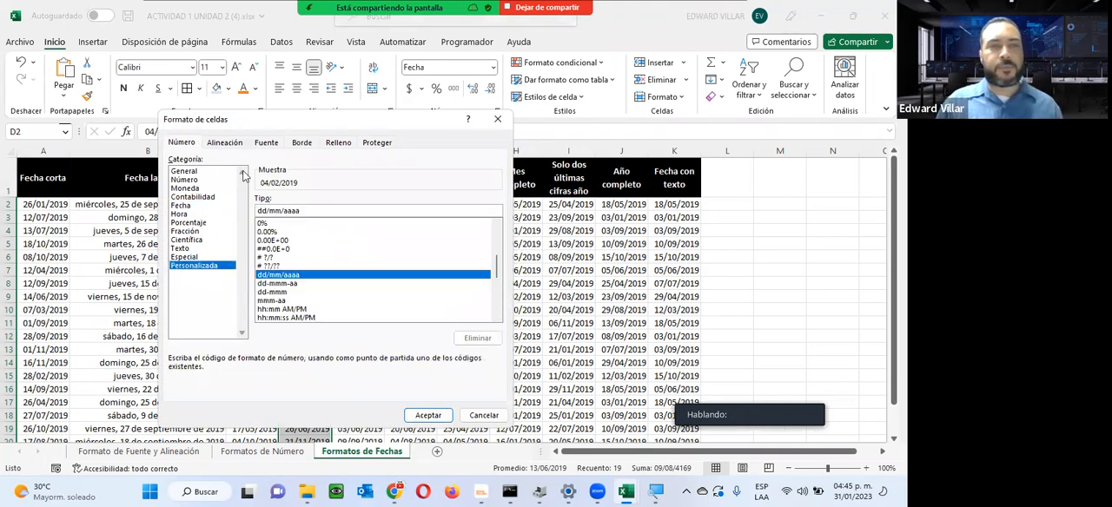
left_click_drag(276, 128, 539, 94)
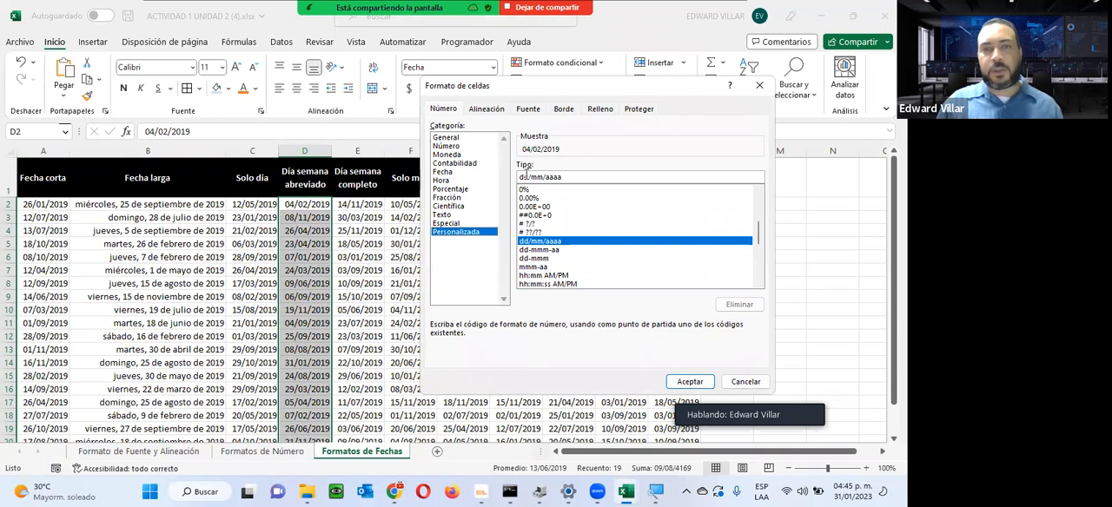
double_click(629, 177)
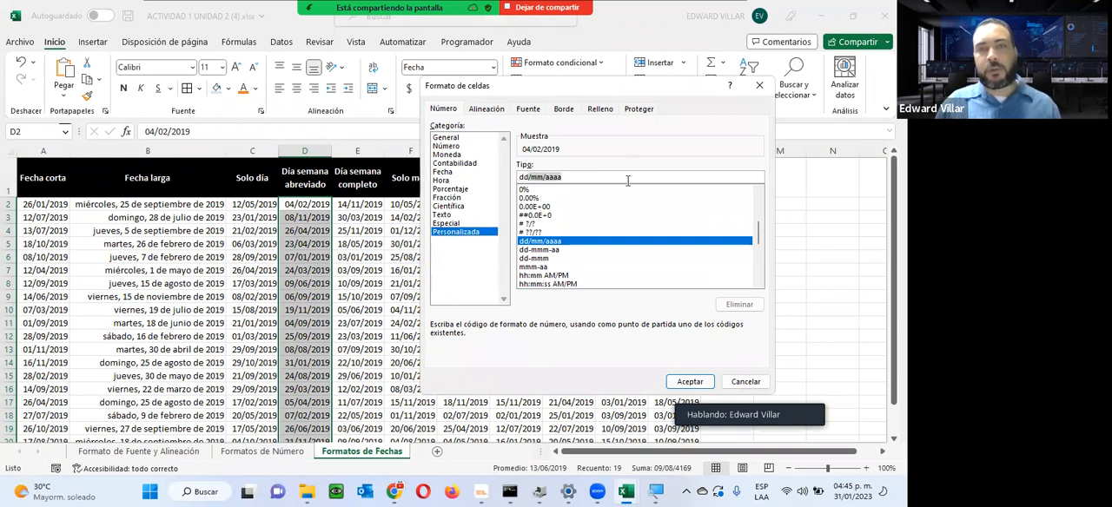
type("dd")
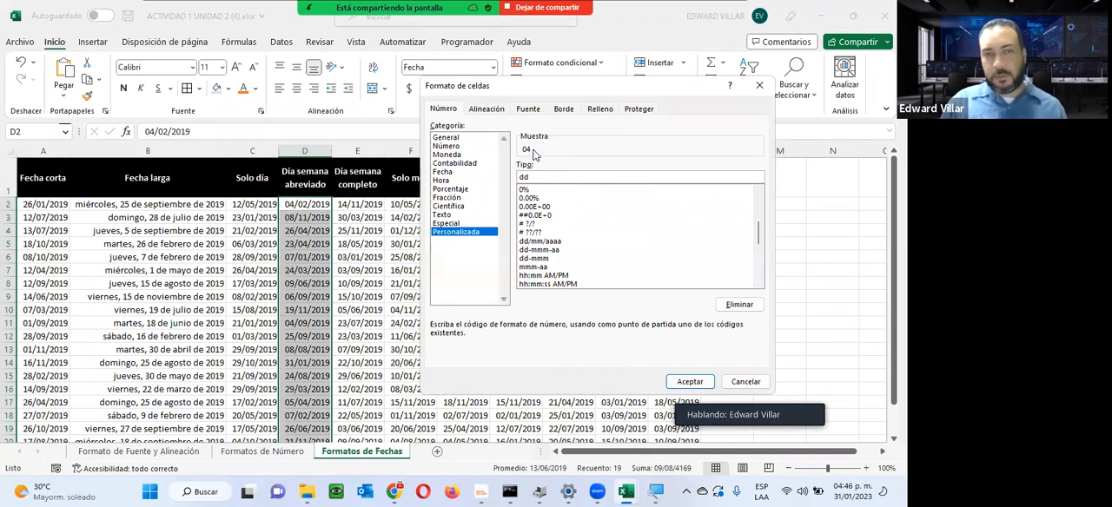
left_click(689, 383)
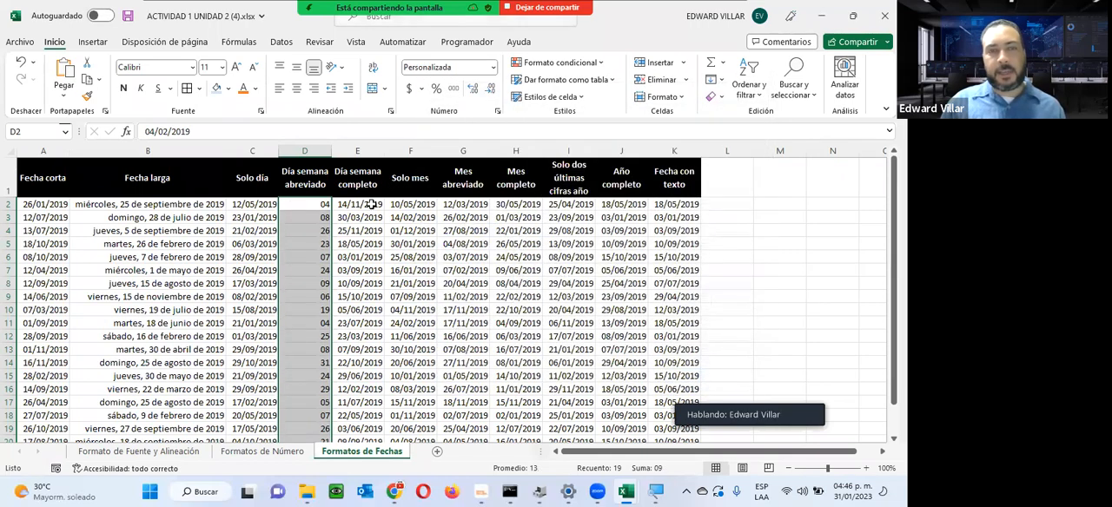
left_click(311, 209)
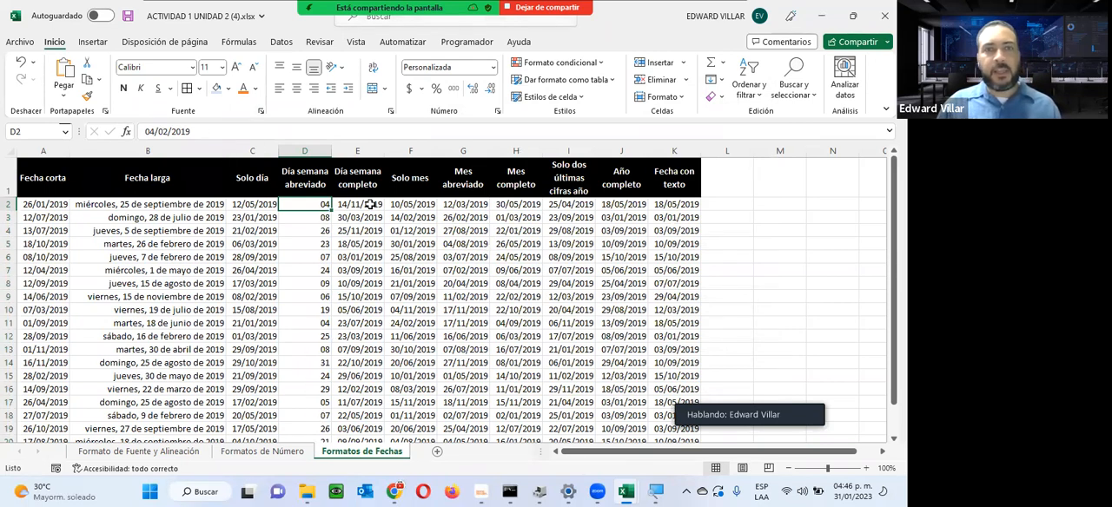
Step: Undo the dd format applied to the Día semana abreviado column
left_click_drag(369, 206, 361, 402)
scroll(371, 294, "up", 1)
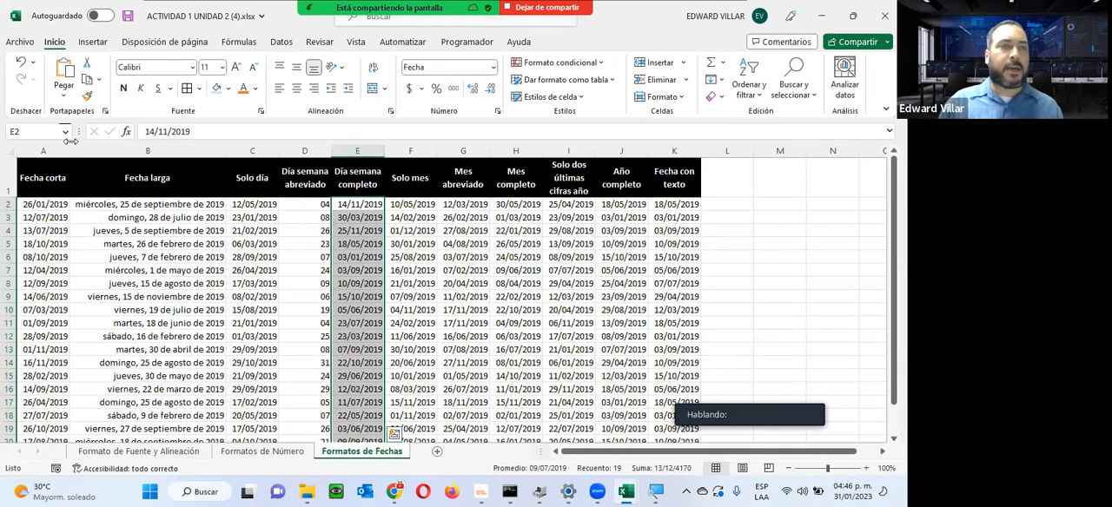
left_click(21, 63)
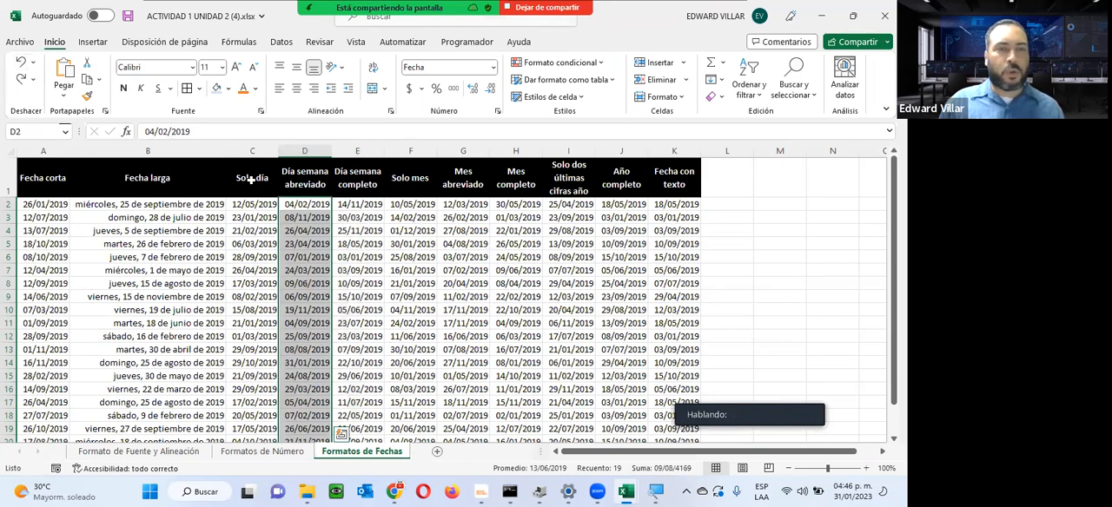
Step: Apply the custom date format dd to the Solo día dates in C2:C20
left_click_drag(248, 202, 244, 401)
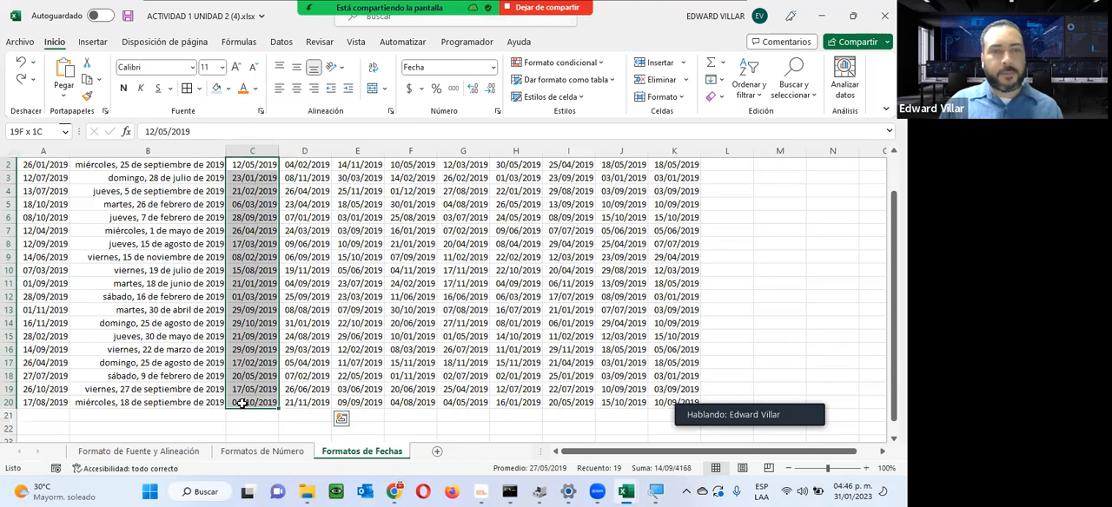
left_click(492, 67)
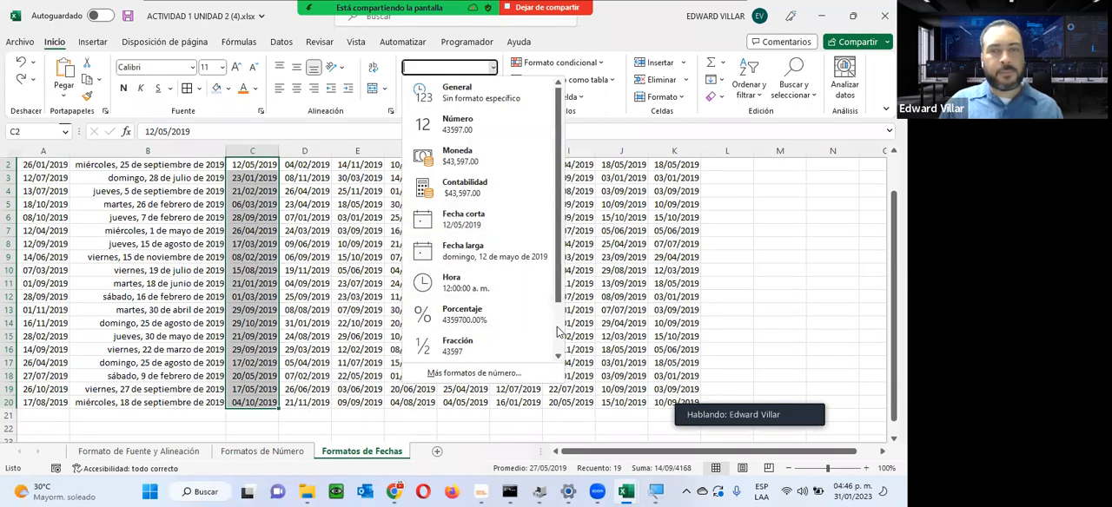
scroll(529, 368, "down", 3)
left_click(521, 373)
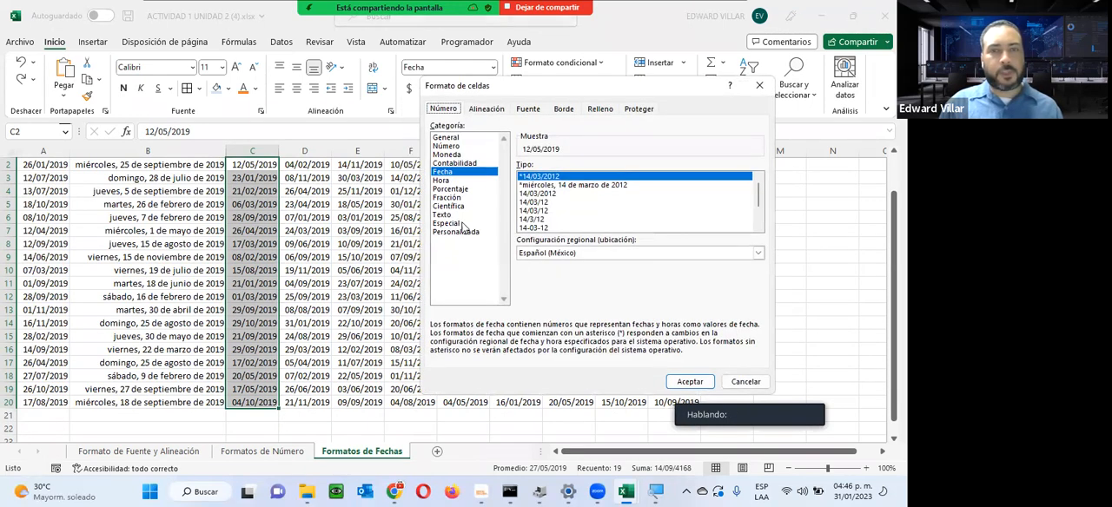
left_click(465, 231)
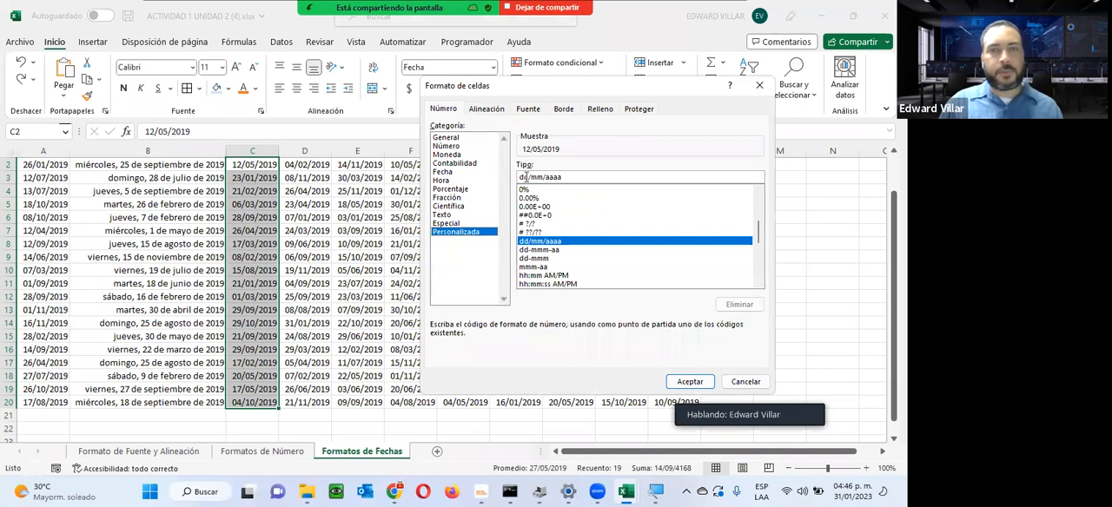
left_click_drag(526, 176, 637, 176)
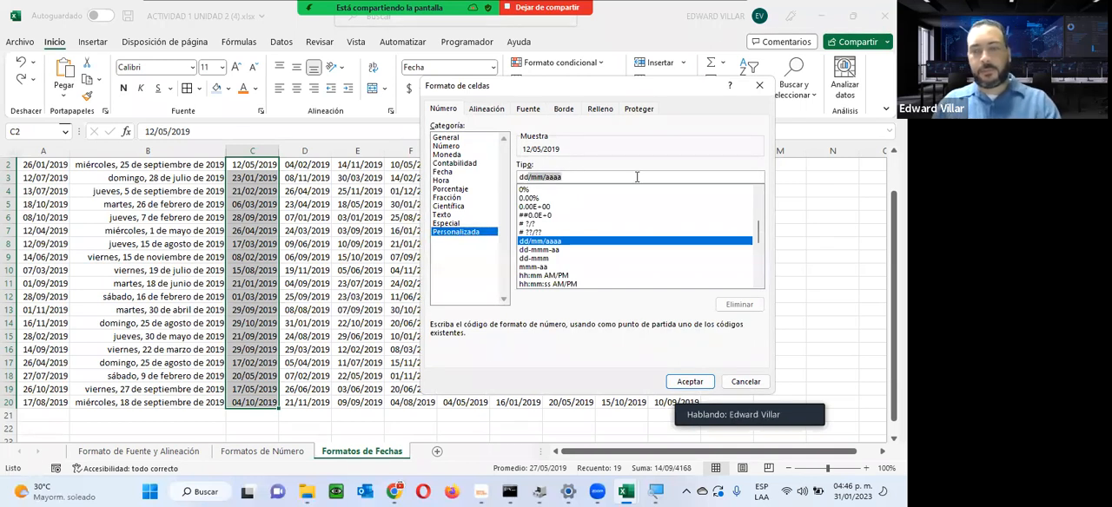
type("dd")
mouse_move(627, 487)
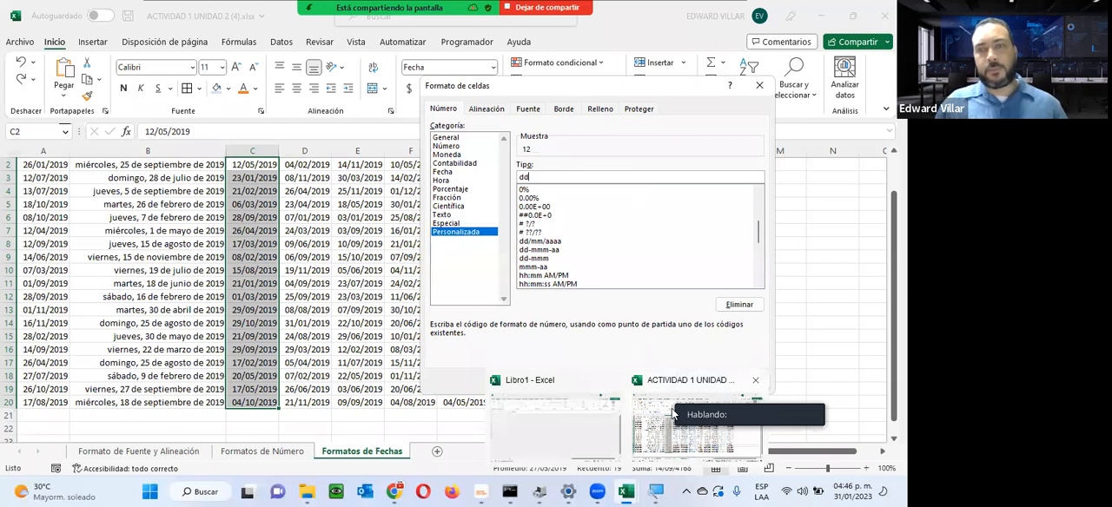
key("Return")
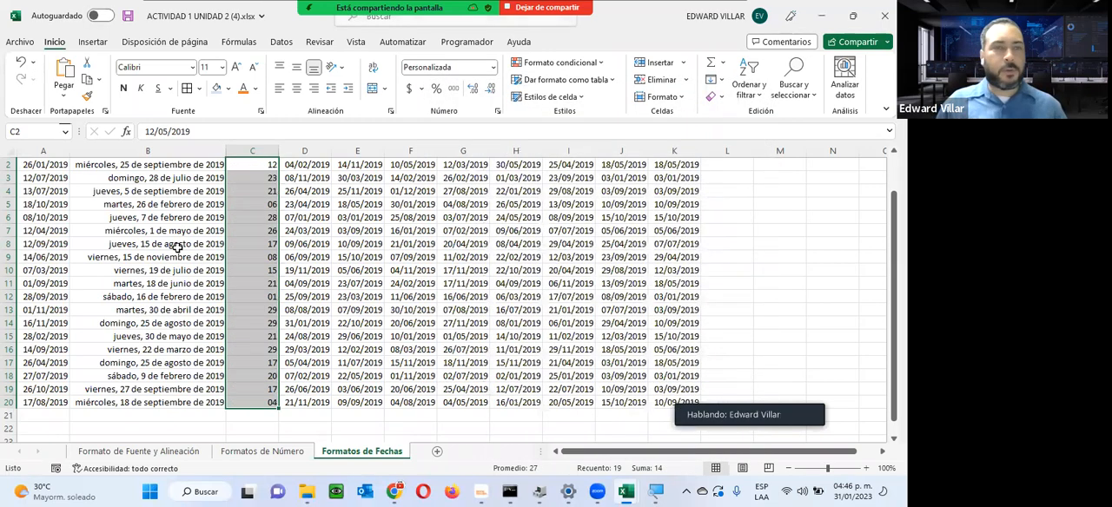
scroll(261, 234, "up", 1)
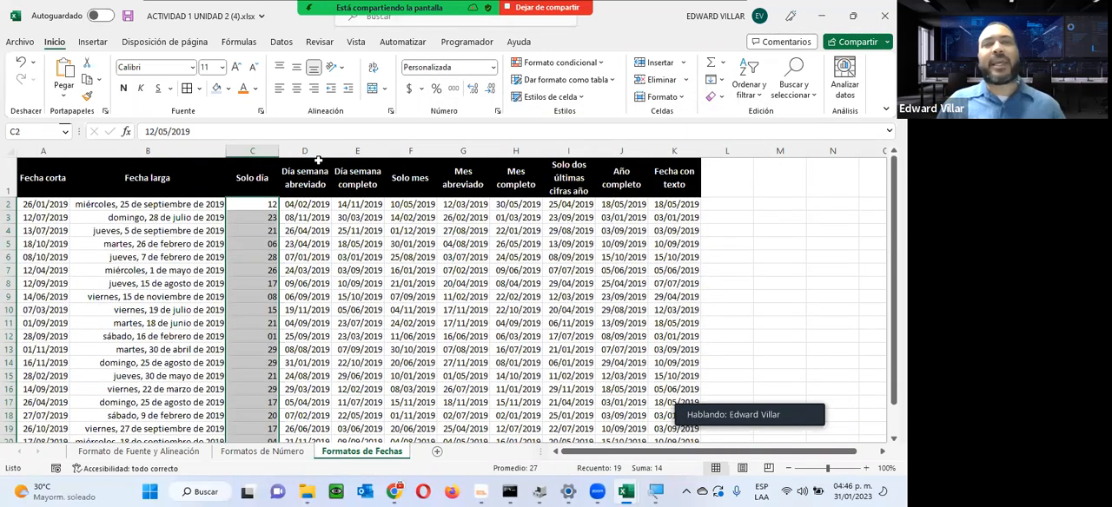
Step: Apply the custom date format ddd to the Día semana abreviado dates in D2:D20
left_click_drag(308, 206, 306, 402)
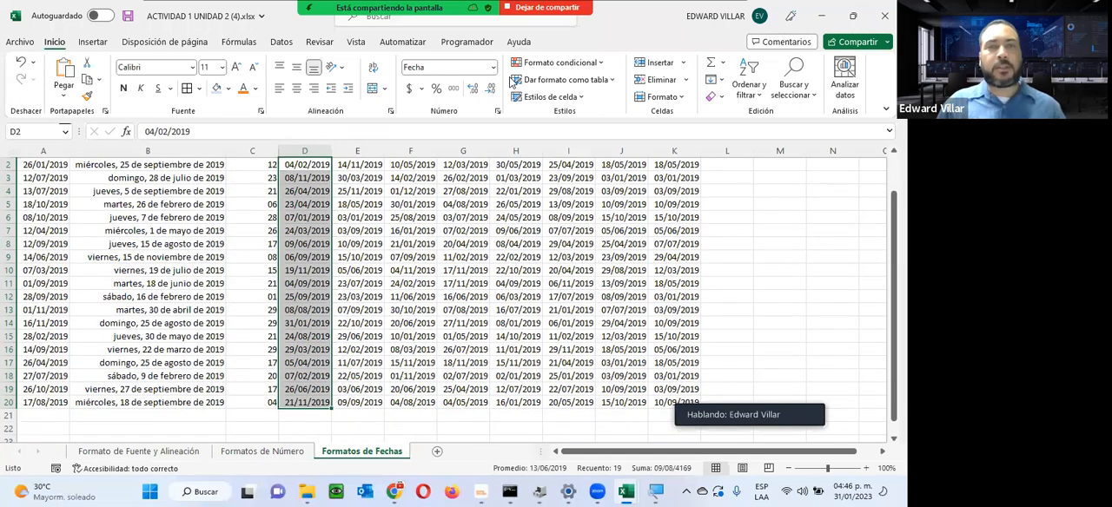
left_click(492, 69)
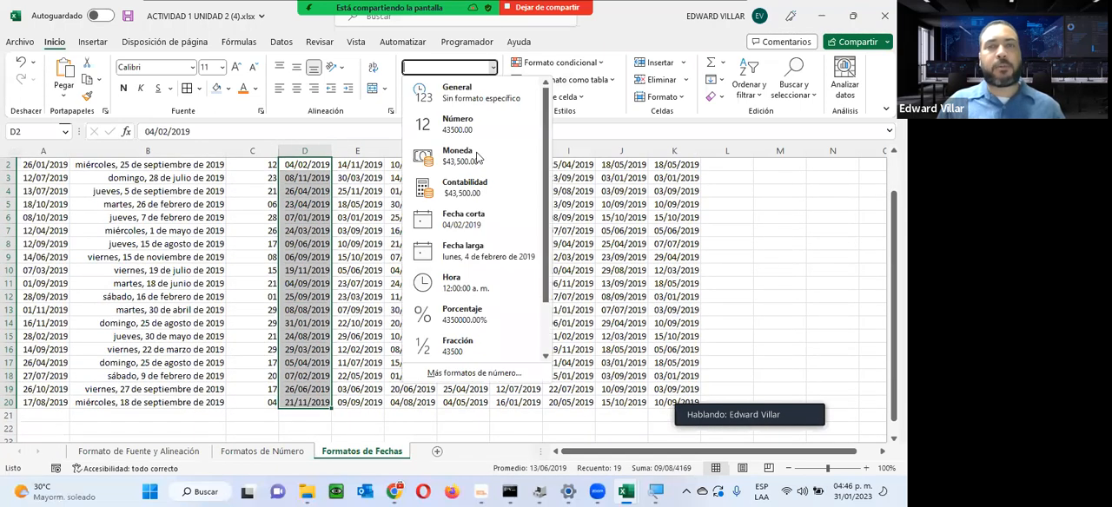
left_click(463, 378)
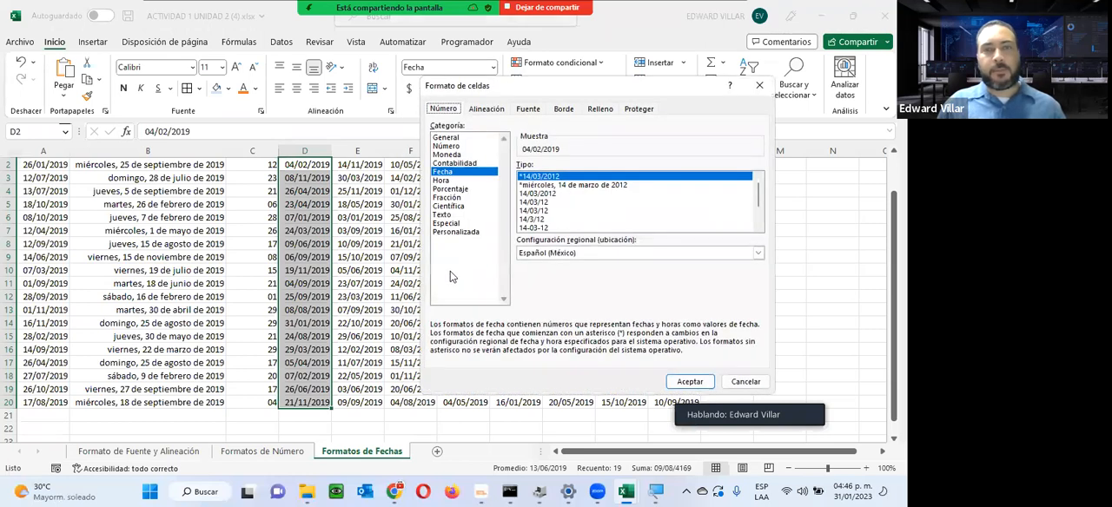
left_click(457, 232)
left_click_drag(529, 176, 599, 175)
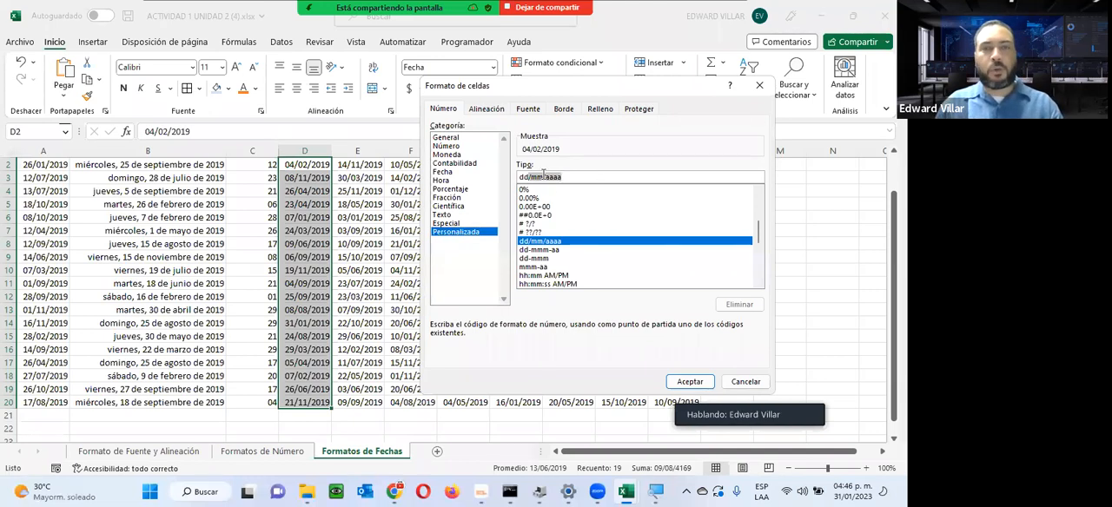
type("ddd")
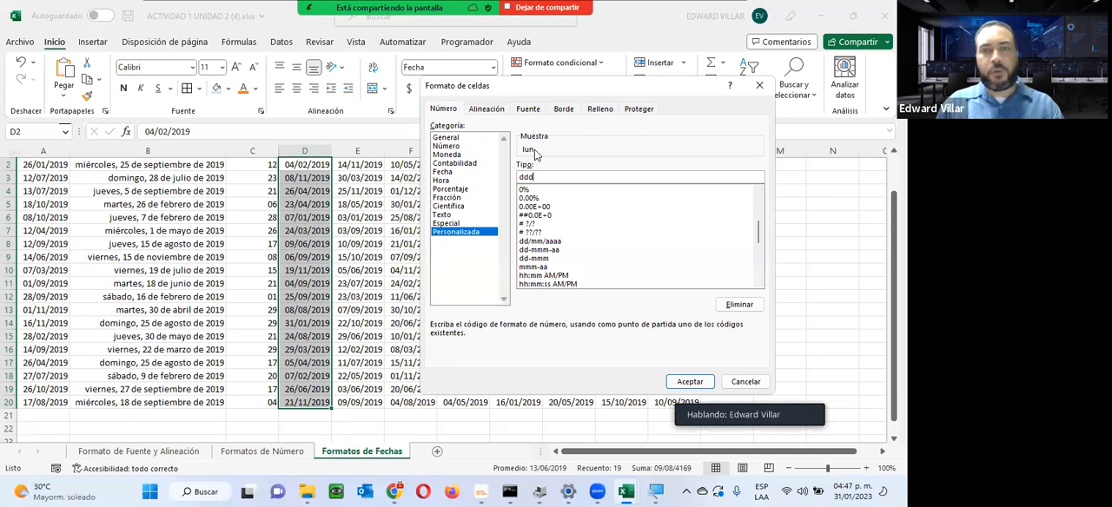
left_click(688, 382)
scroll(296, 213, "up", 1)
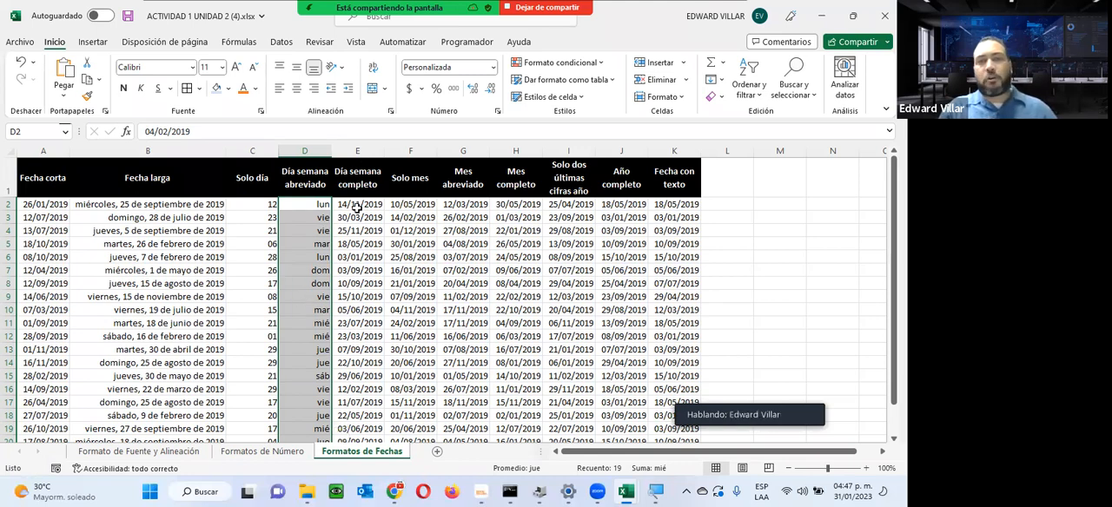
Step: Apply the custom date format dddd to the Día semana completo dates in E2:E20 and review the three day columns
left_click_drag(357, 205, 362, 402)
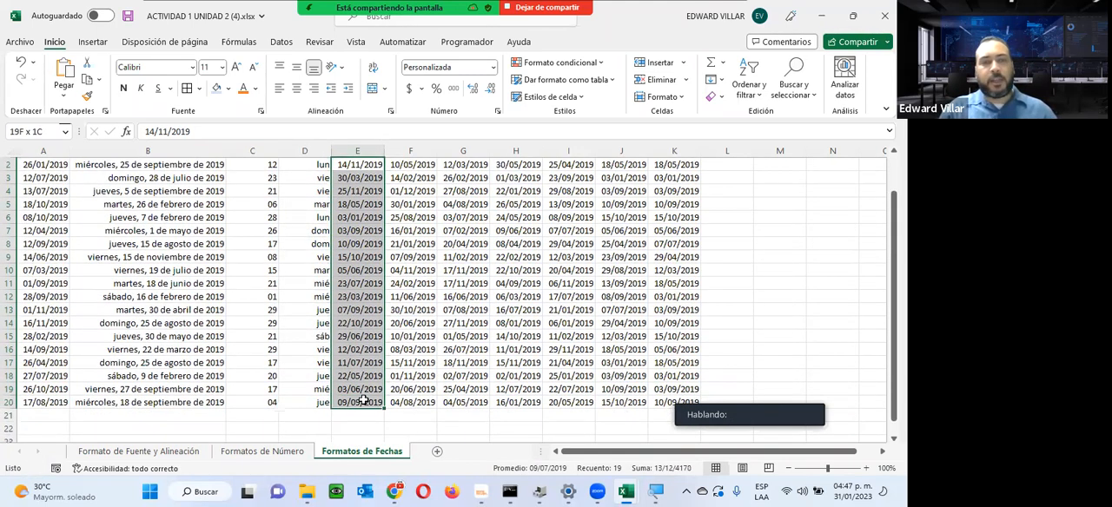
left_click(493, 67)
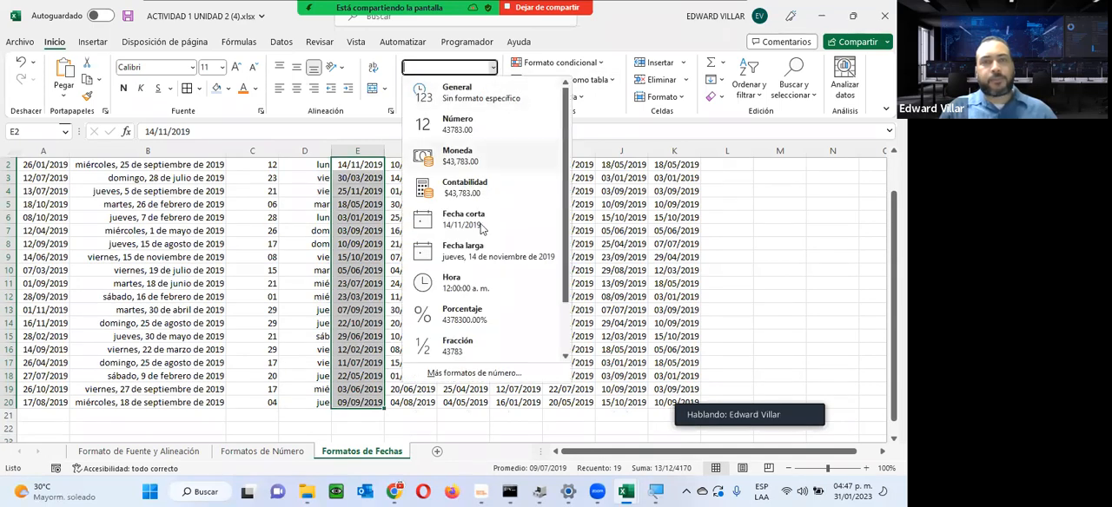
left_click(498, 372)
left_click(469, 232)
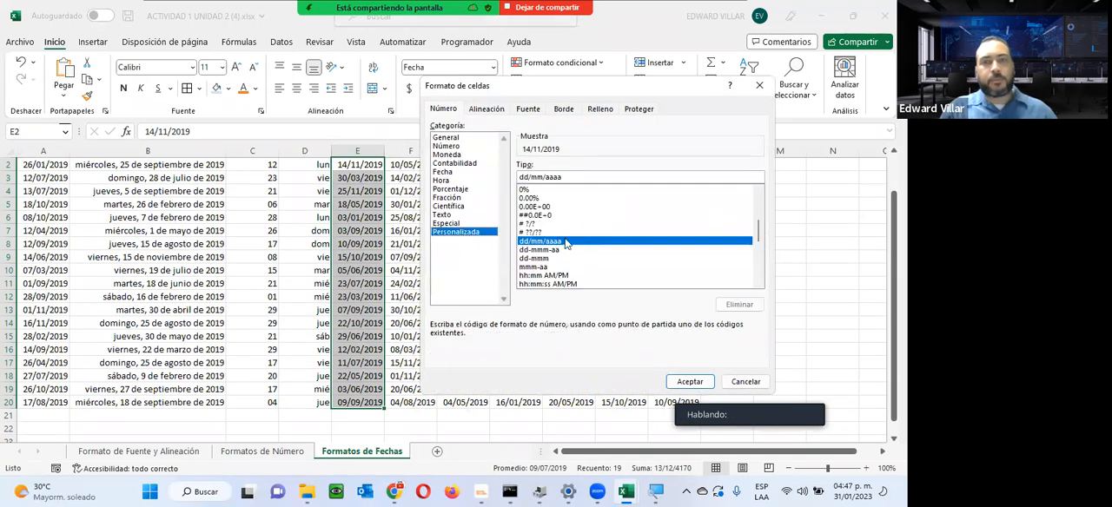
left_click_drag(527, 177, 614, 179)
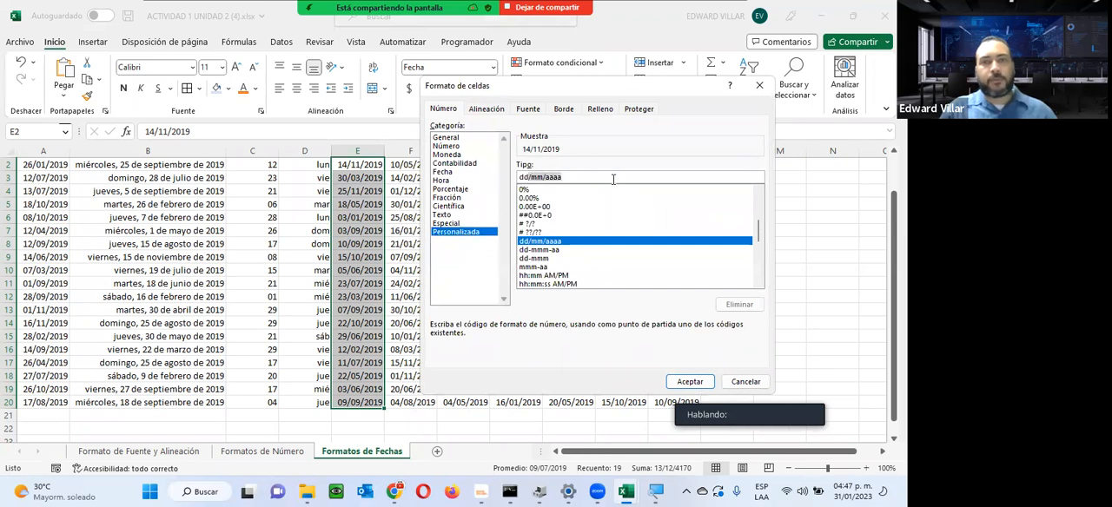
type("ddddd")
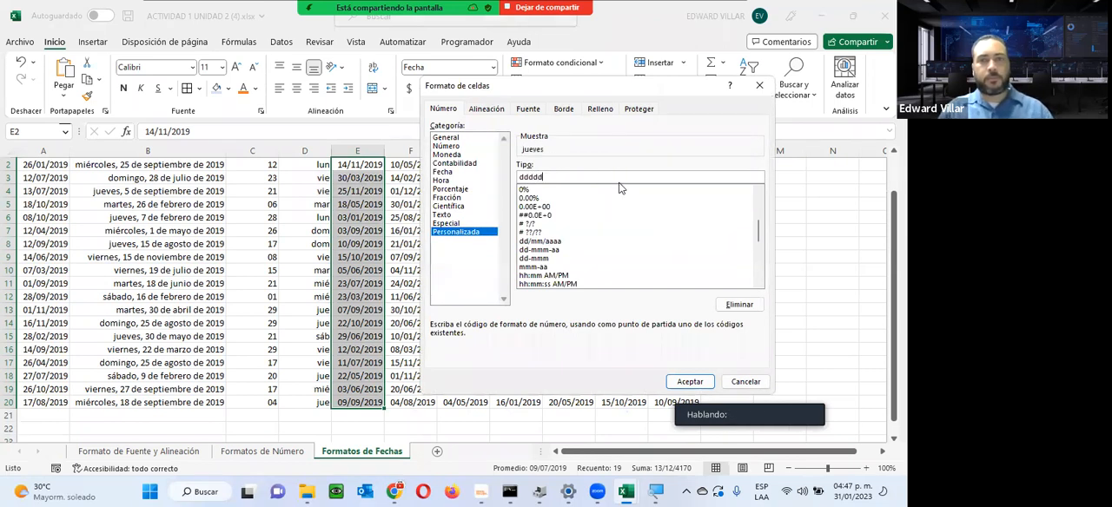
key("BackSpace")
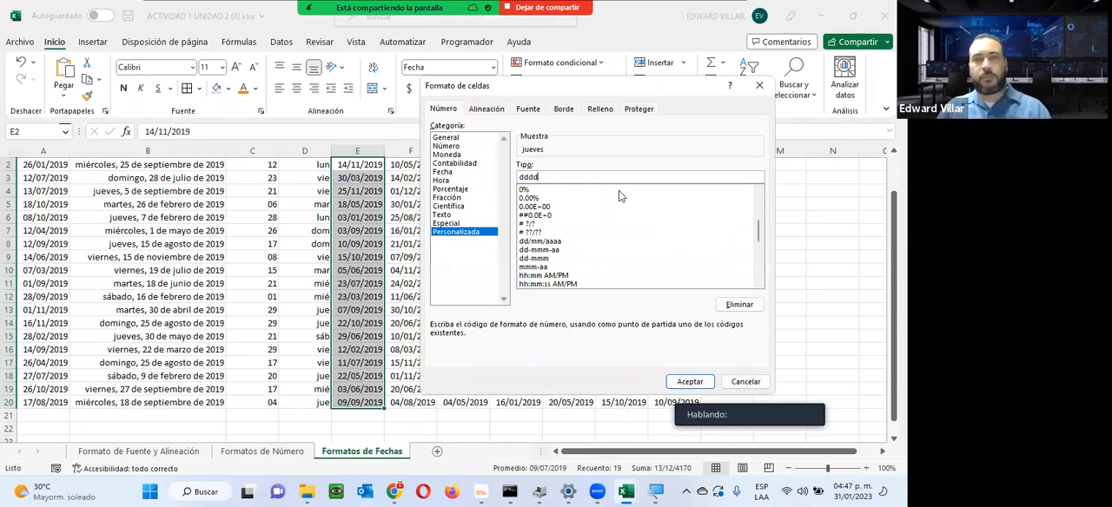
left_click(688, 381)
scroll(373, 261, "up", 1)
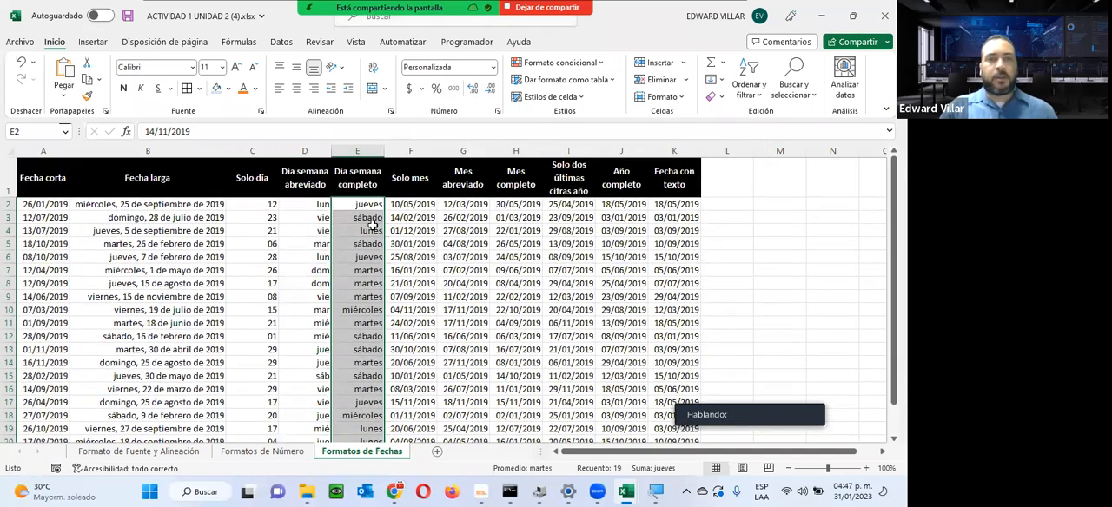
left_click(372, 230)
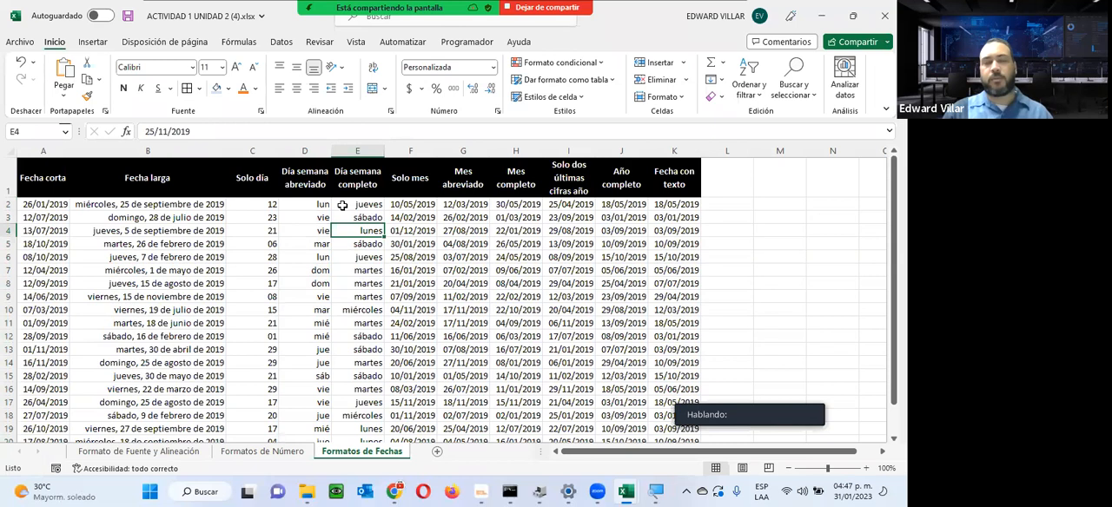
left_click_drag(236, 207, 356, 423)
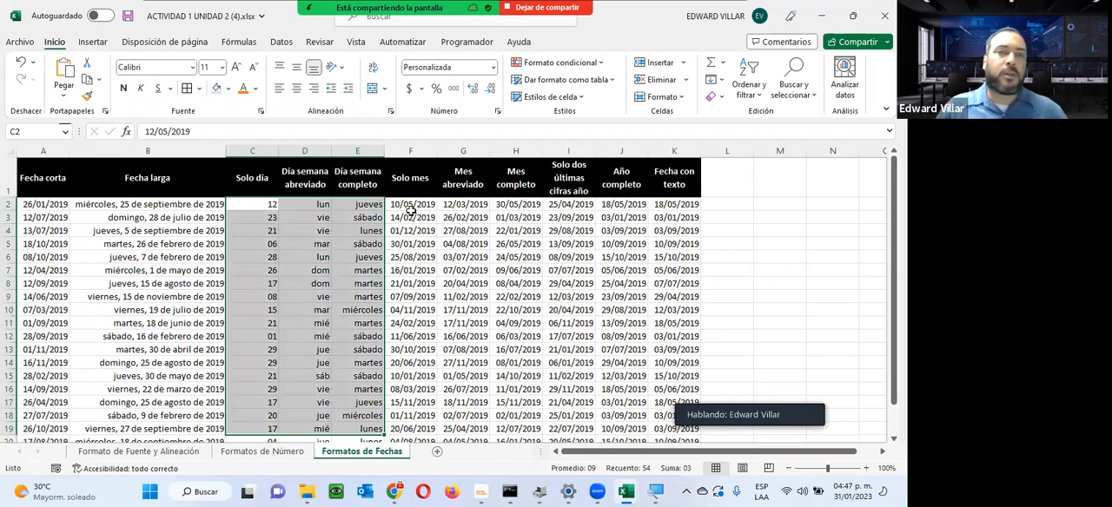
Step: Review the remaining date columns still to format, from Solo mes in column F through Fecha con texto in column K
left_click_drag(418, 204, 420, 403)
scroll(425, 181, "up", 1)
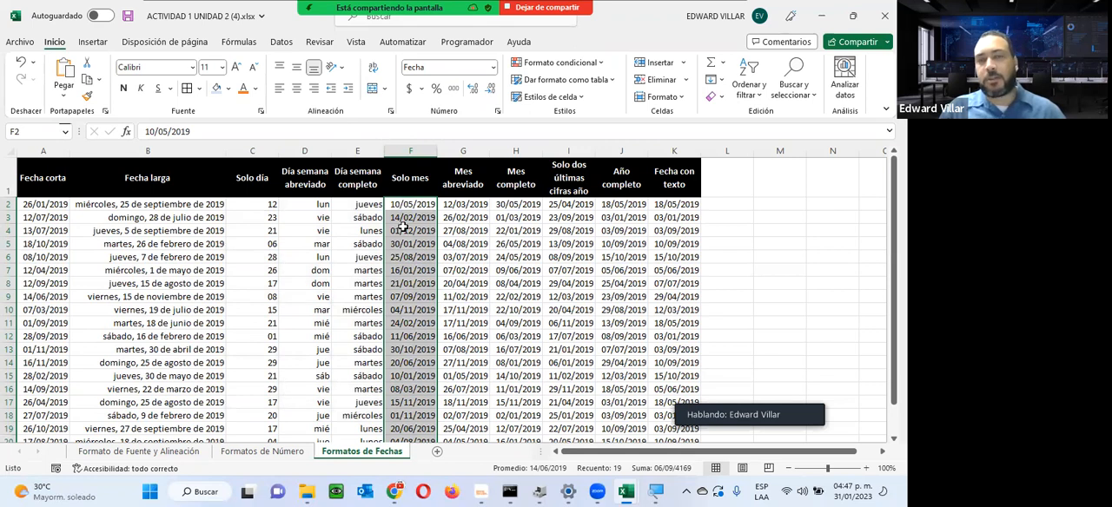
left_click_drag(564, 206, 660, 421)
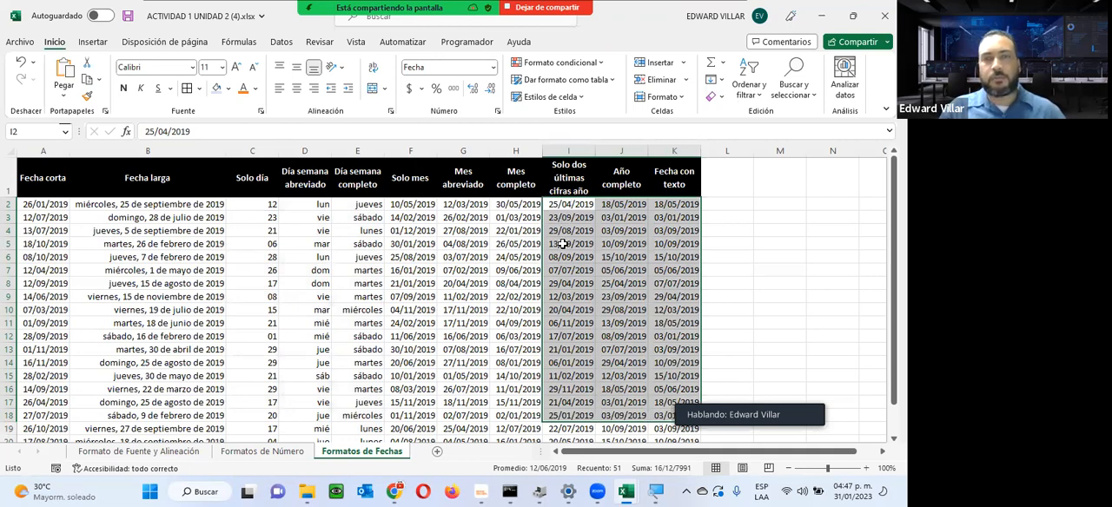
scroll(563, 244, "down", 2)
scroll(563, 244, "up", 2)
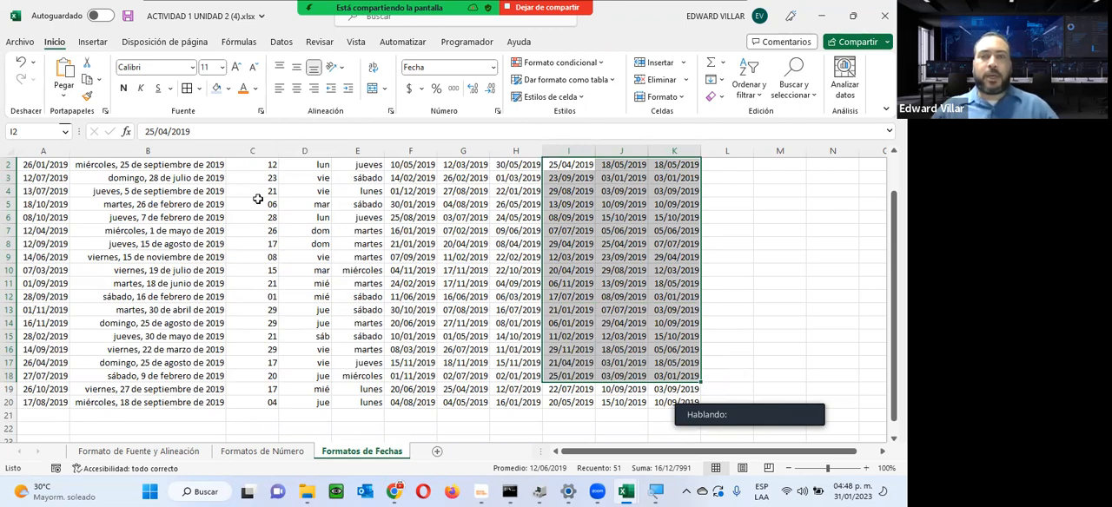
left_click(506, 24)
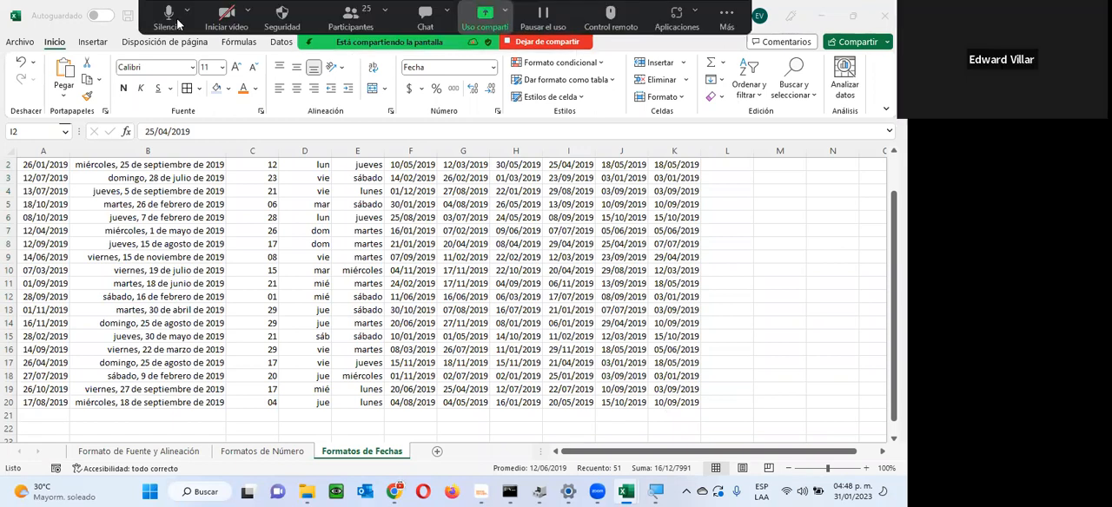
left_click(828, 16)
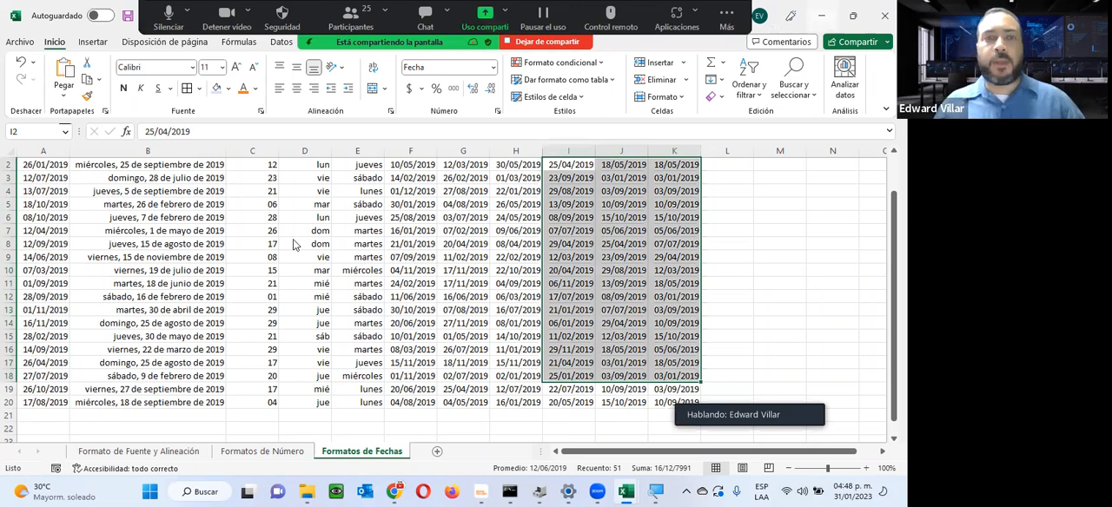
Step: Switch to the course page in Chrome and open the Guia de la Unidad 3 PDF in its own tab
key("alt+Tab")
scroll(509, 348, "down", 2)
scroll(512, 349, "up", 2)
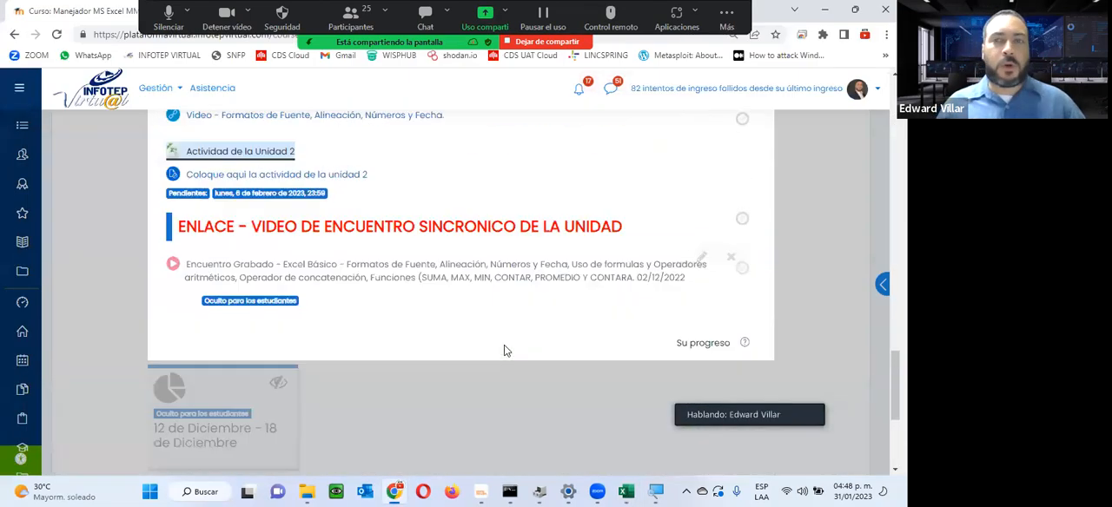
scroll(504, 349, "up", 5)
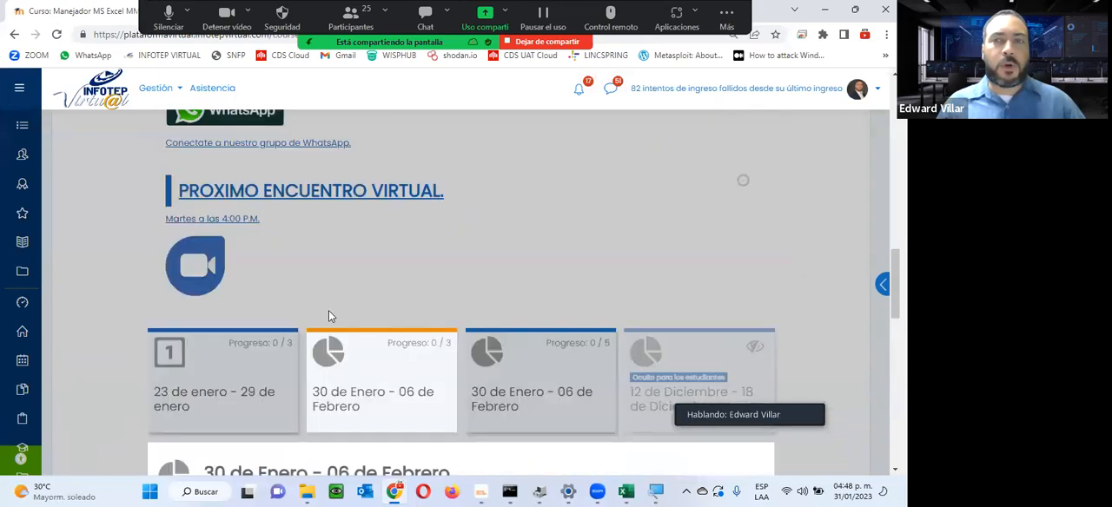
scroll(295, 306, "down", 3)
scroll(295, 306, "down", 2)
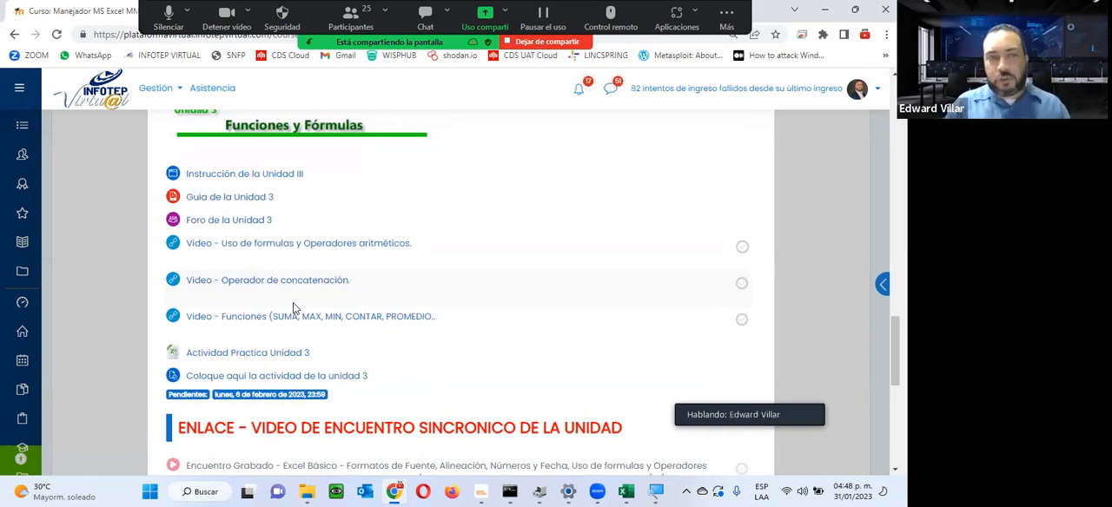
left_click(208, 198)
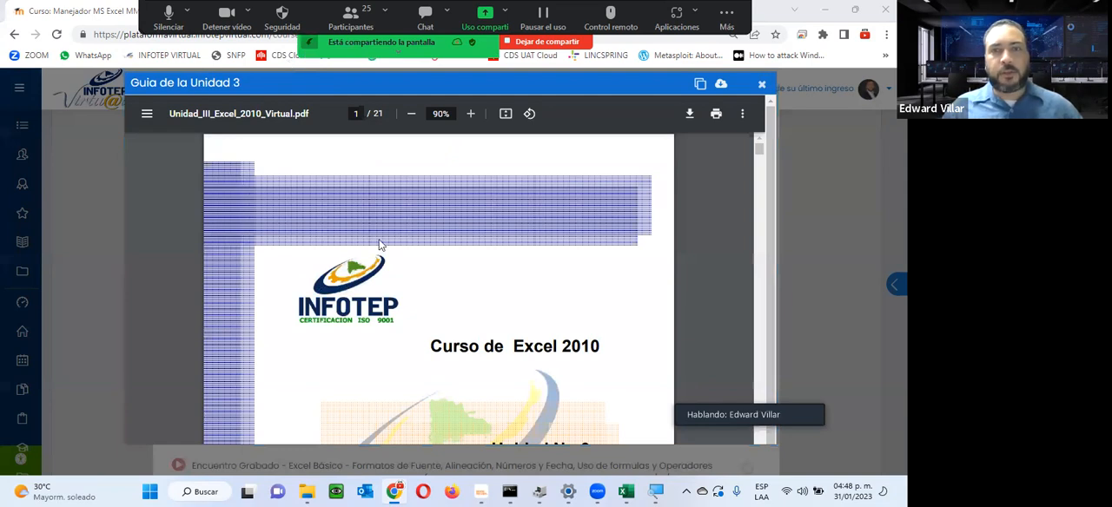
left_click(701, 83)
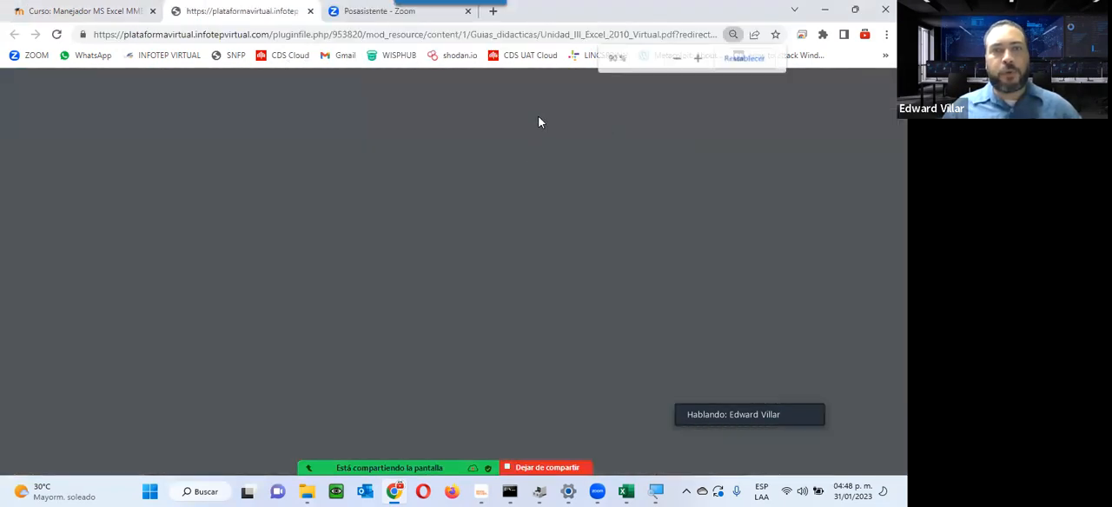
Step: Examine the cover and the contents list of the Unit 3 guide on formulas and functions
scroll(405, 178, "down", 3)
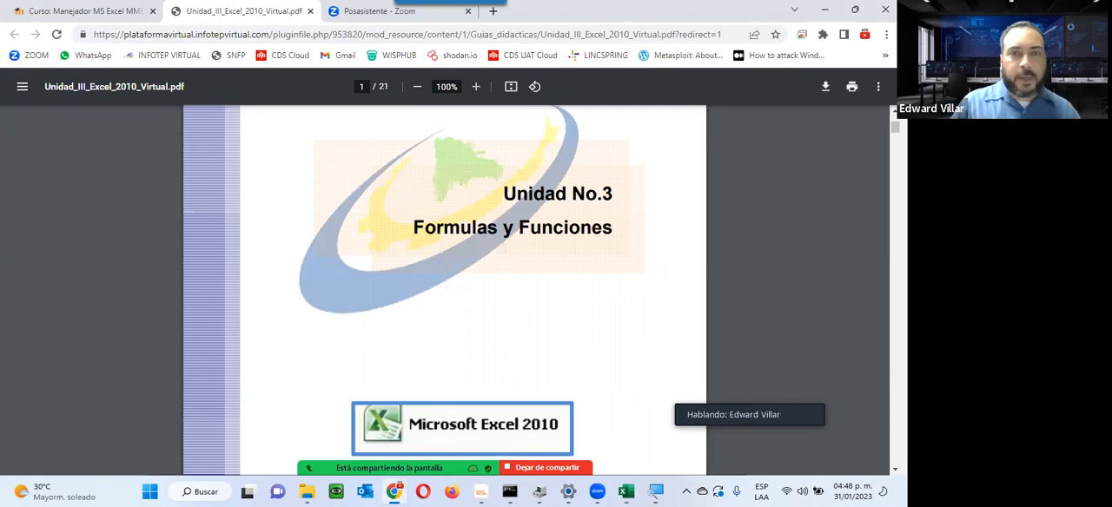
scroll(405, 221, "down", 10)
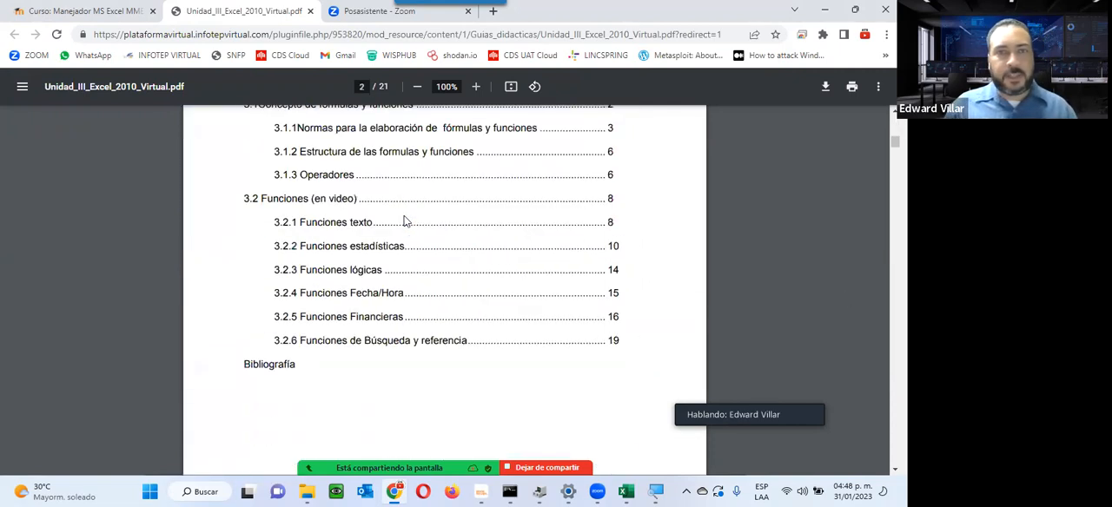
scroll(404, 221, "up", 4)
scroll(405, 220, "down", 4)
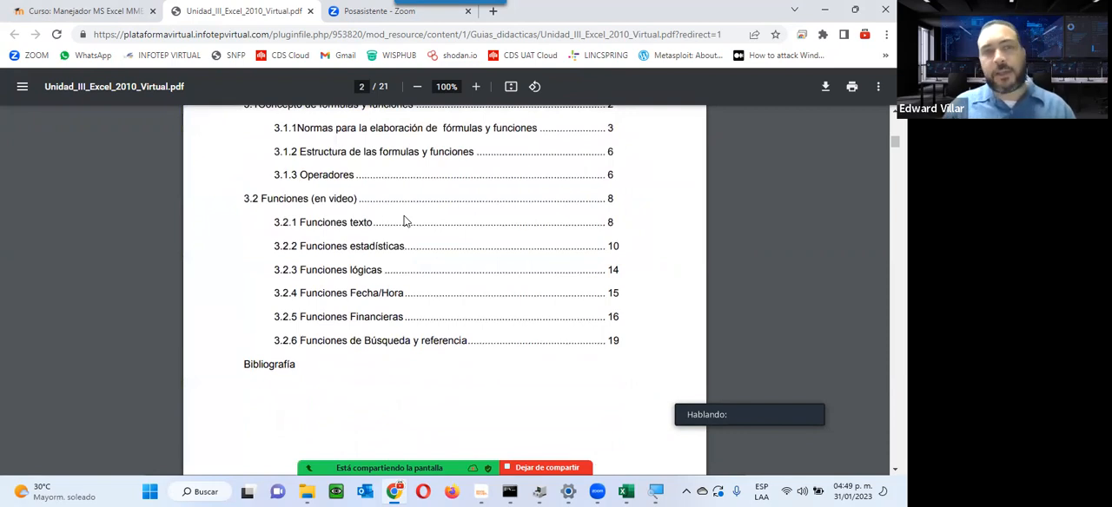
scroll(405, 221, "up", 4)
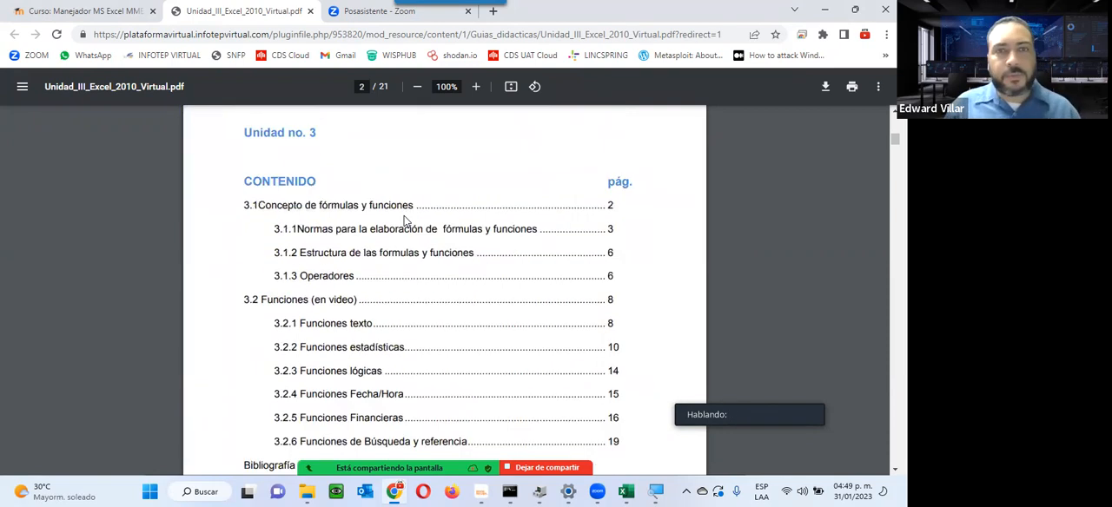
scroll(405, 221, "down", 4)
scroll(405, 220, "down", 10)
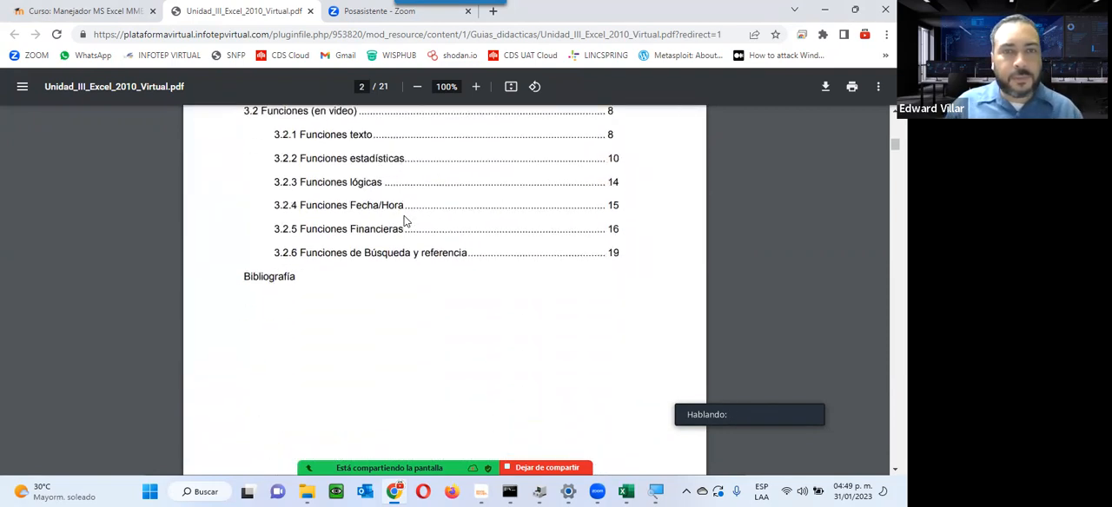
Step: Read section 3.1 Concepto de fórmulas y funciones, comparing the Formula and Función examples
scroll(405, 221, "down", 1)
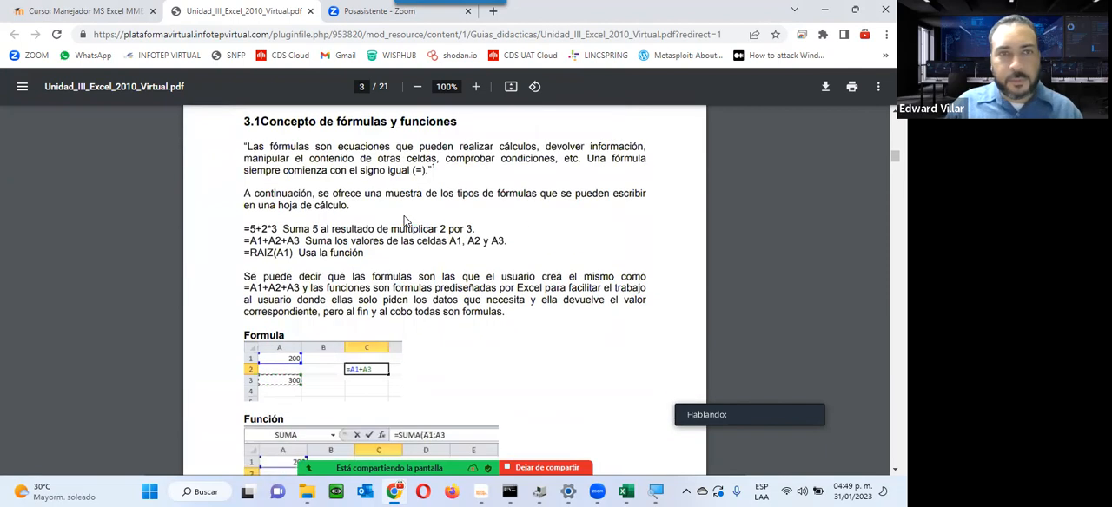
scroll(405, 220, "down", 3)
scroll(405, 221, "up", 5)
scroll(404, 220, "down", 2)
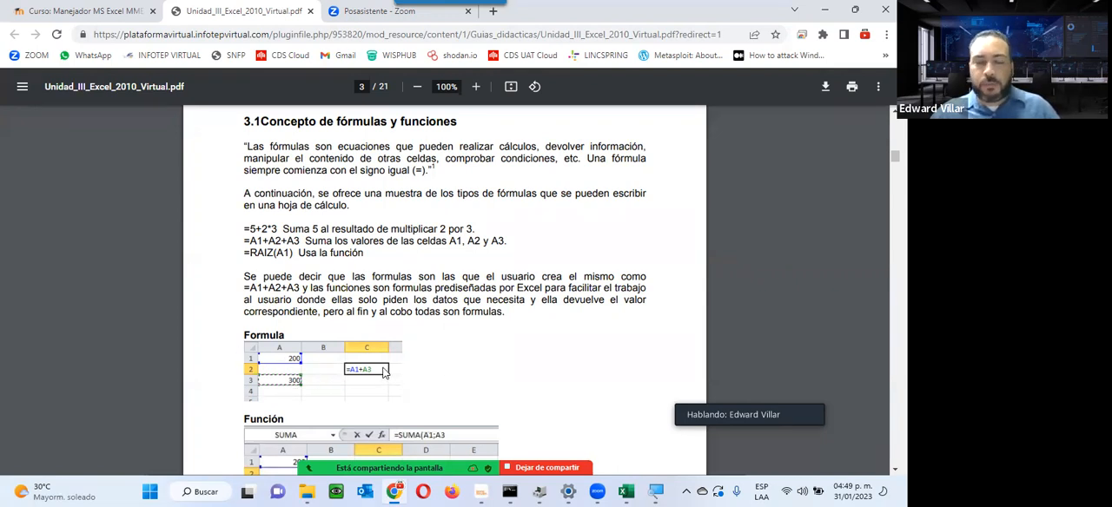
scroll(322, 398, "down", 1)
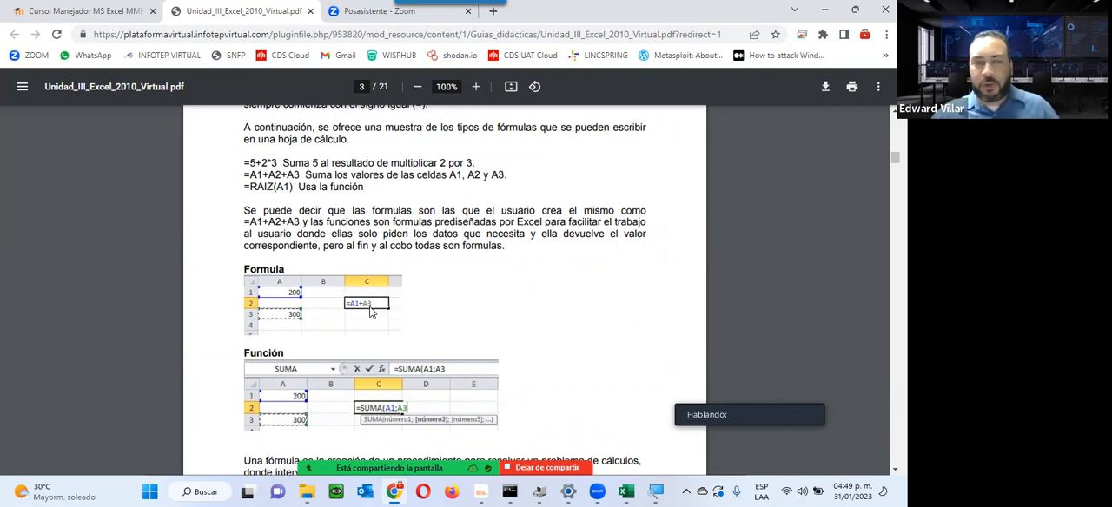
scroll(372, 311, "down", 3)
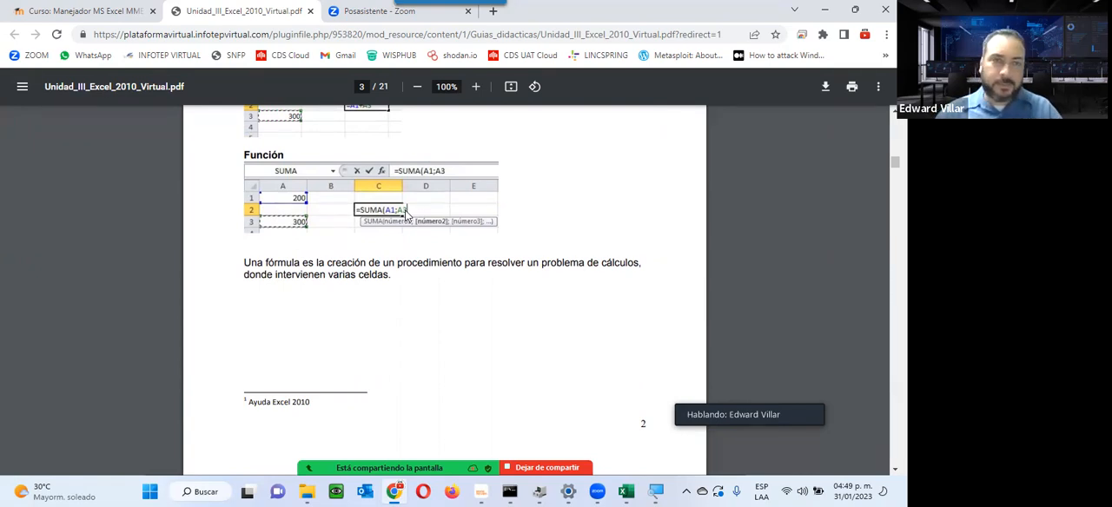
scroll(405, 213, "up", 2)
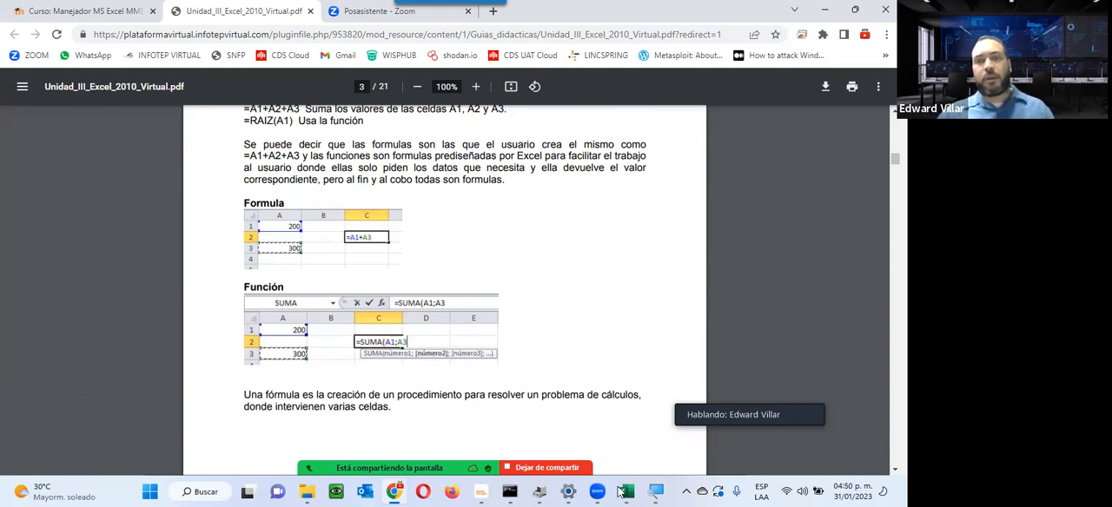
Step: Open the Bloc de notas app and write "100 y 100" followed by a blank line
key("super")
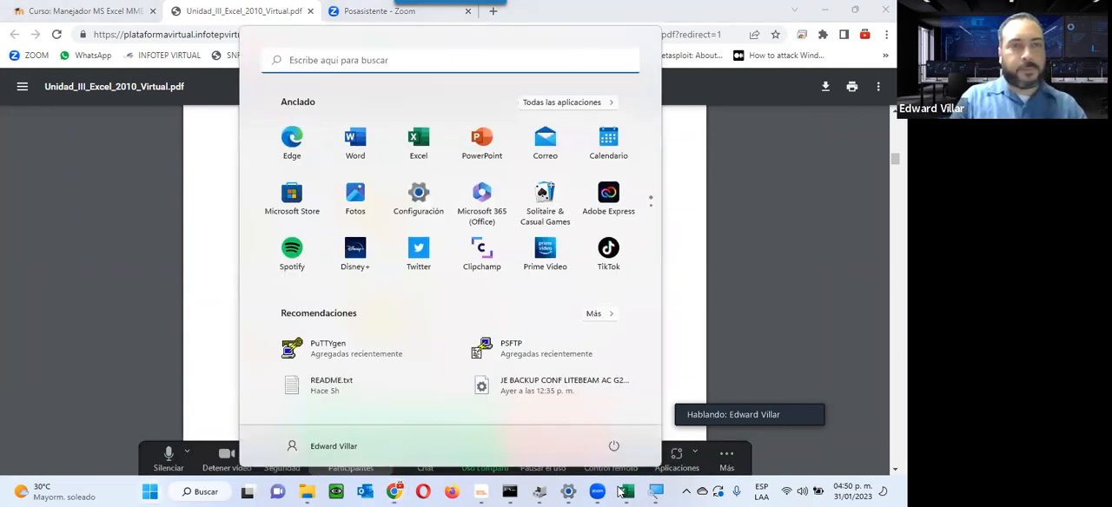
type("bloc")
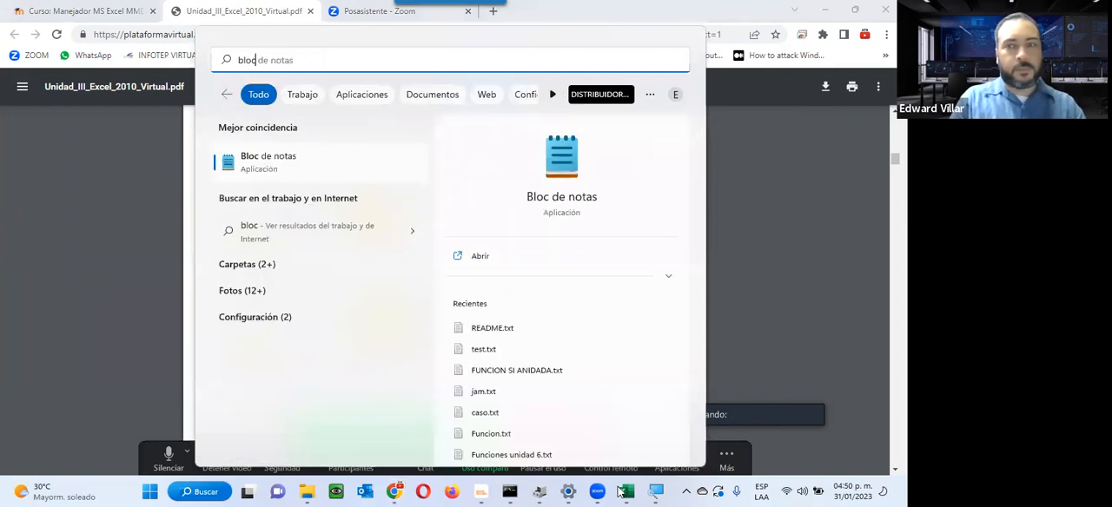
key("Return")
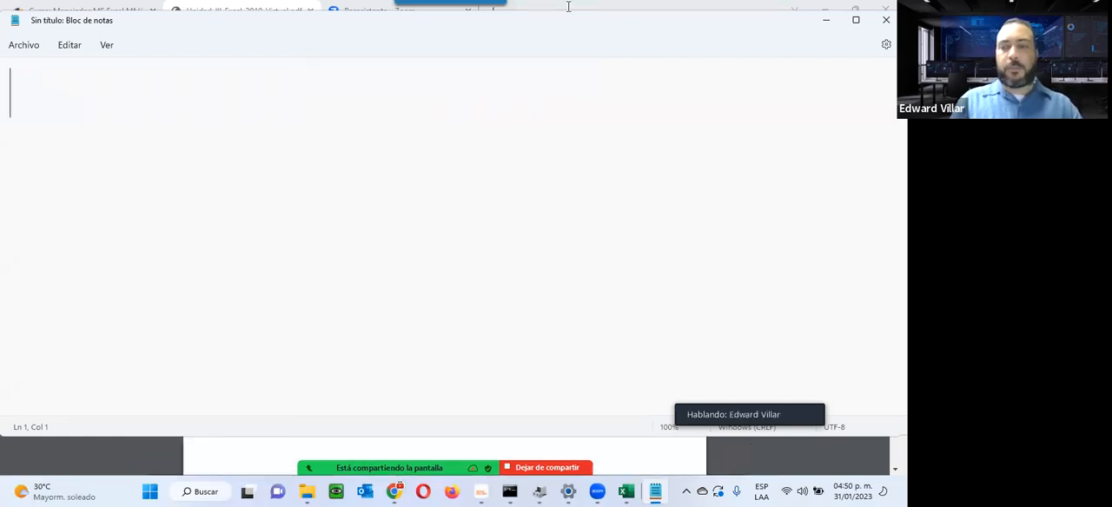
type("1")
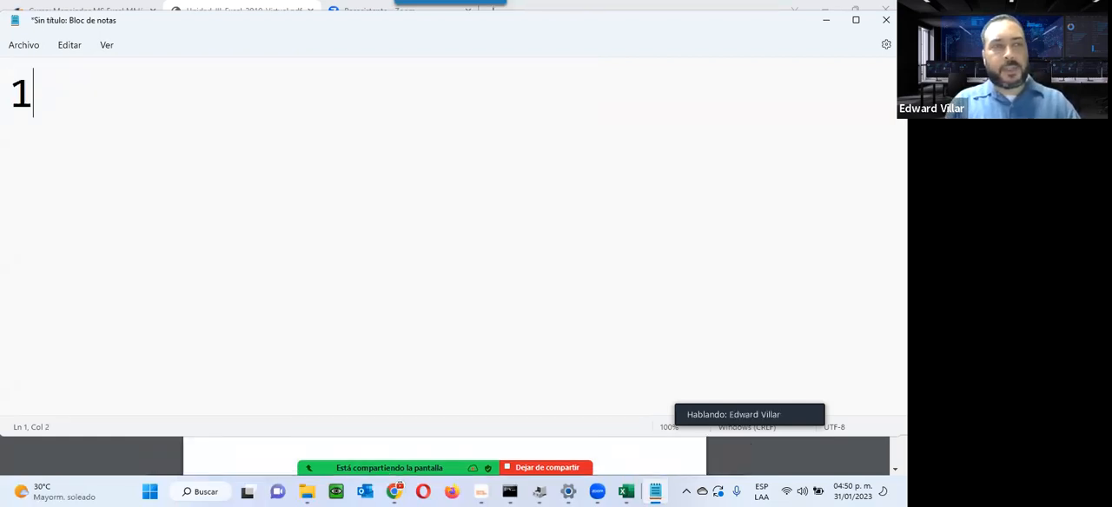
type("00")
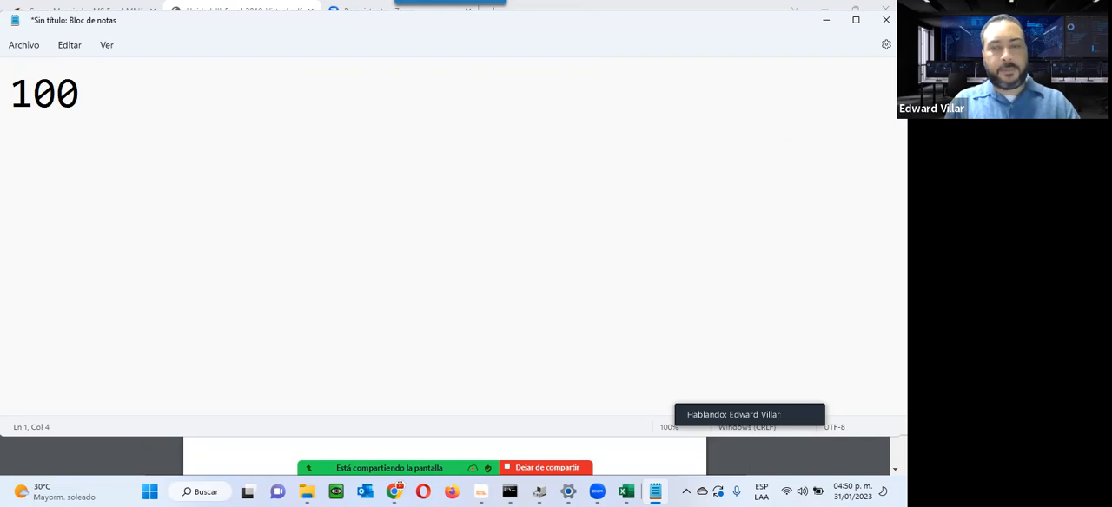
type(" y 100")
key("Return")
key("Return")
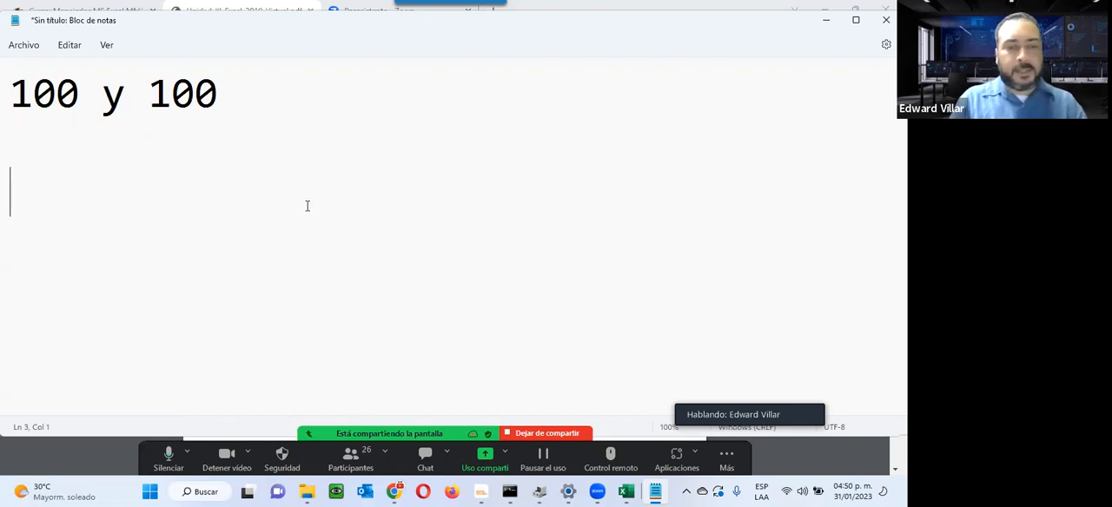
Step: Write the average formula =100+100/2 below the two numbers in the note
type("=")
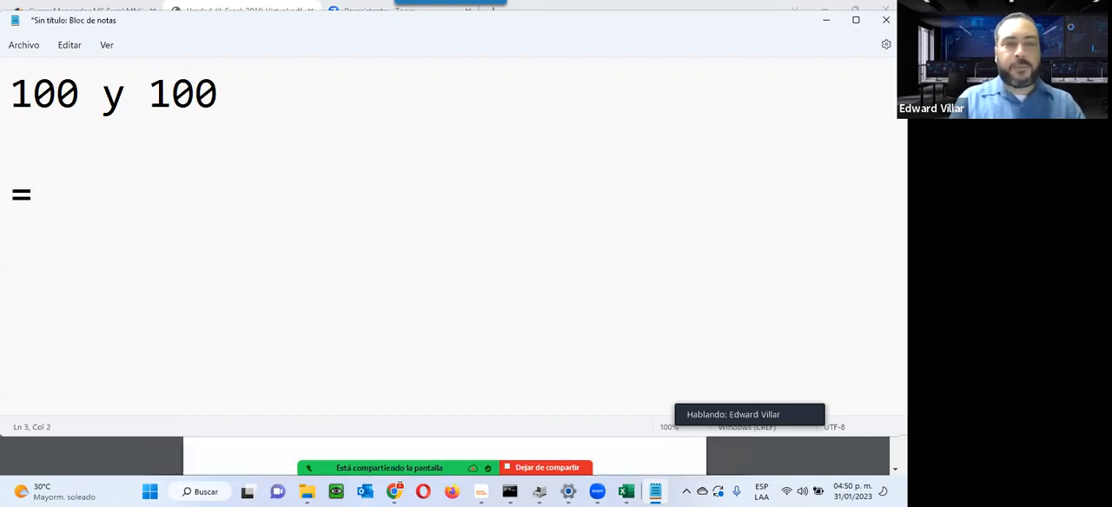
key("BackSpace")
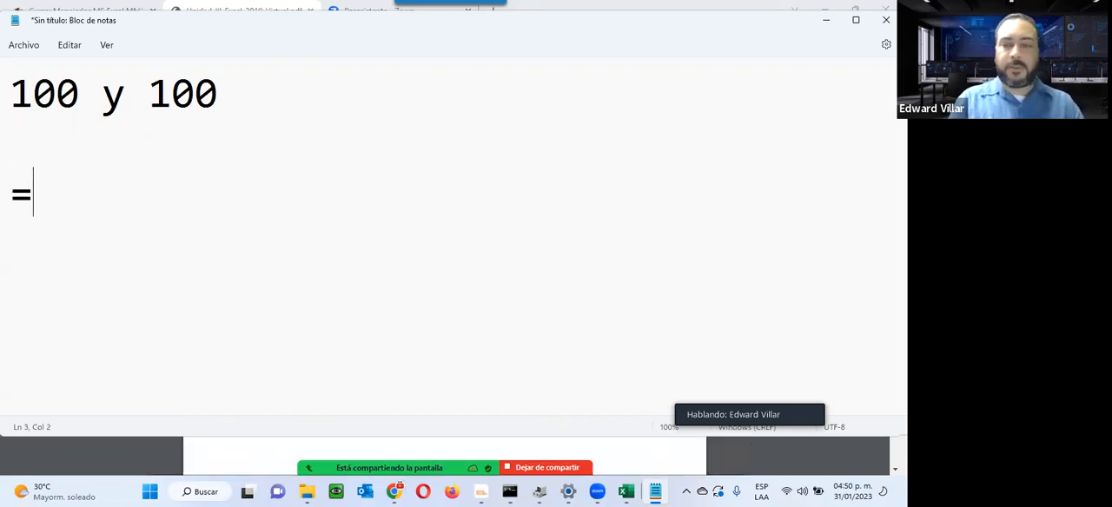
type("100+100")
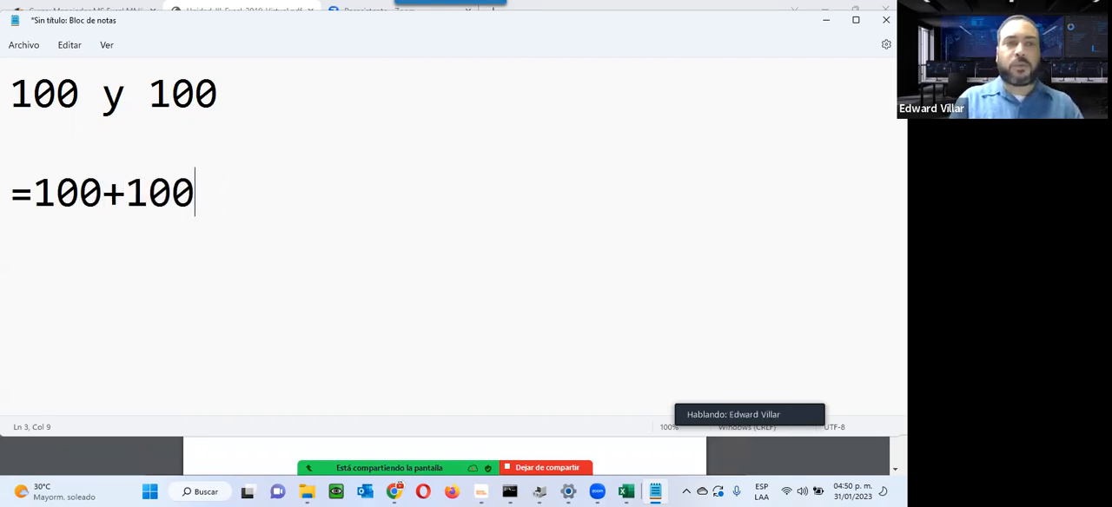
type("/2")
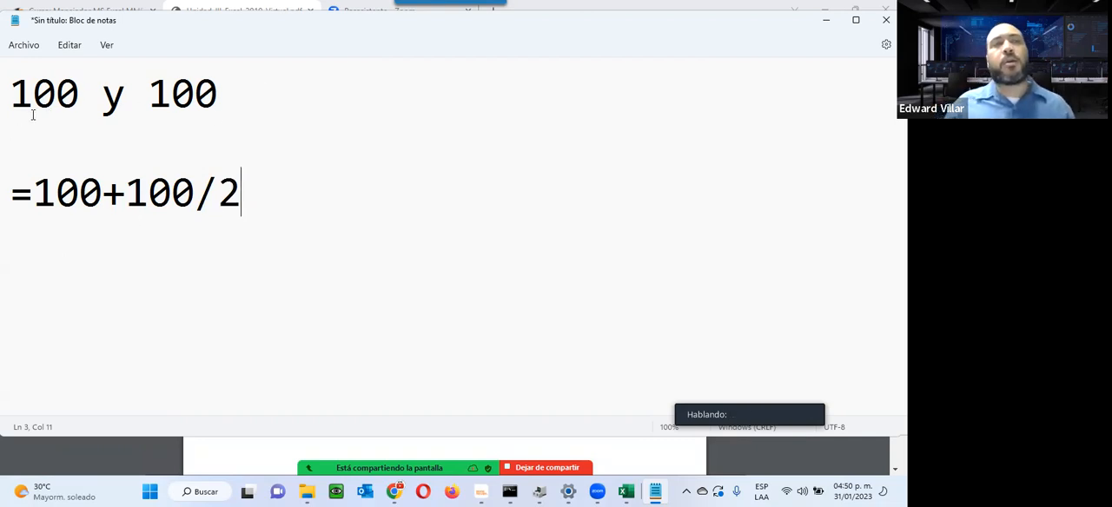
Step: Highlight the divisor, the division sign and the 100+100 sum in the formula, and minimize the note to return to the PDF guide
double_click(261, 186)
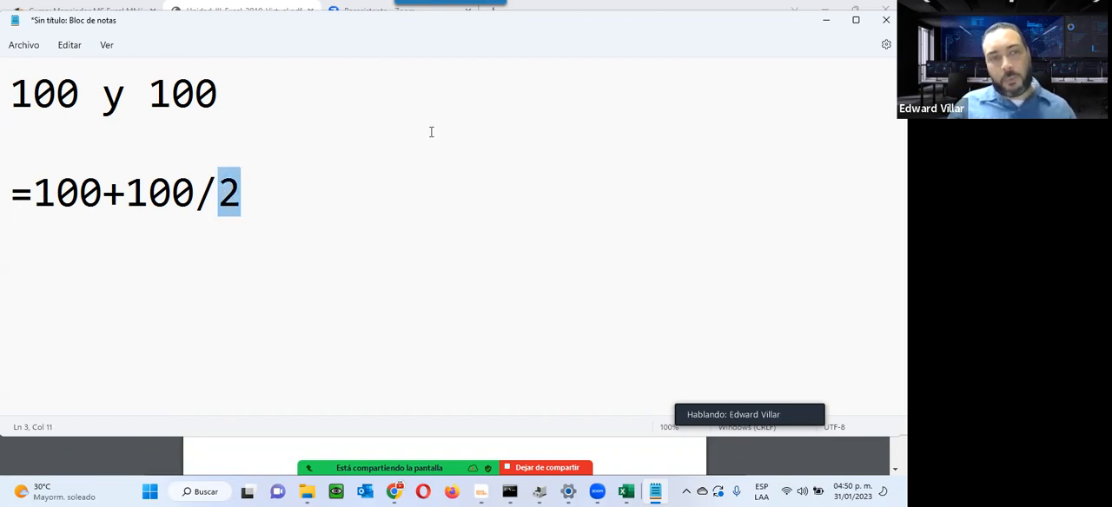
left_click_drag(103, 192, 217, 184)
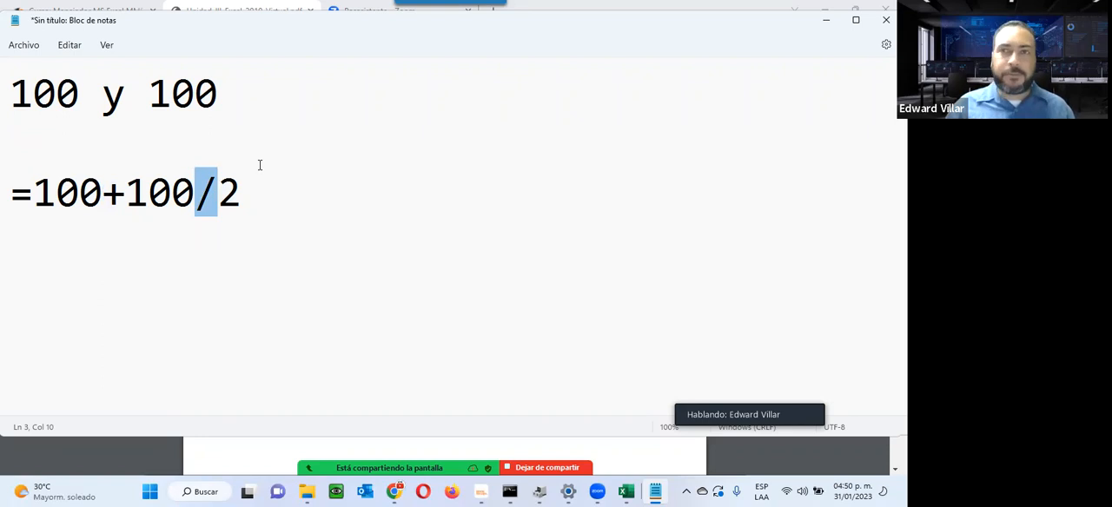
left_click_drag(35, 191, 191, 193)
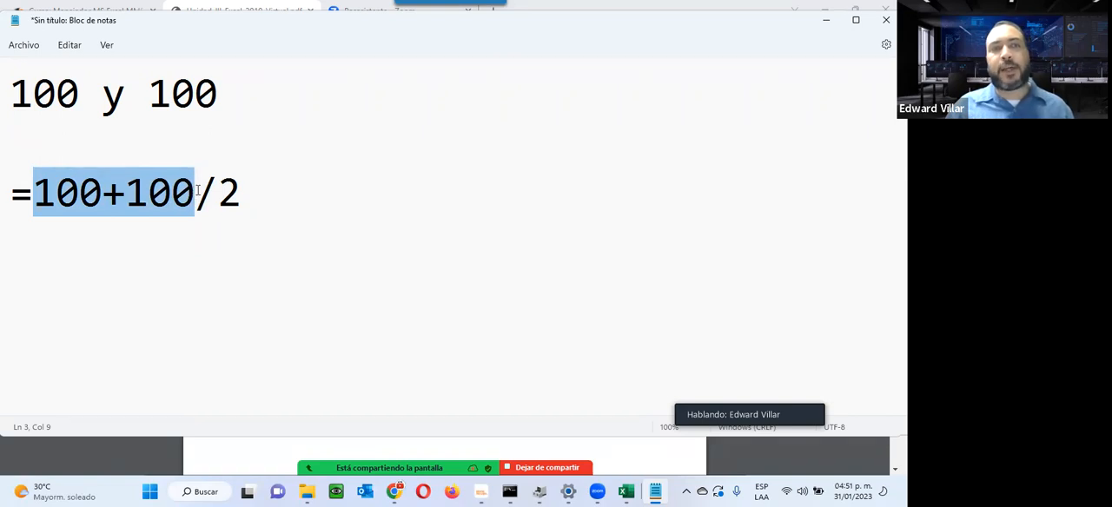
left_click_drag(217, 187, 247, 187)
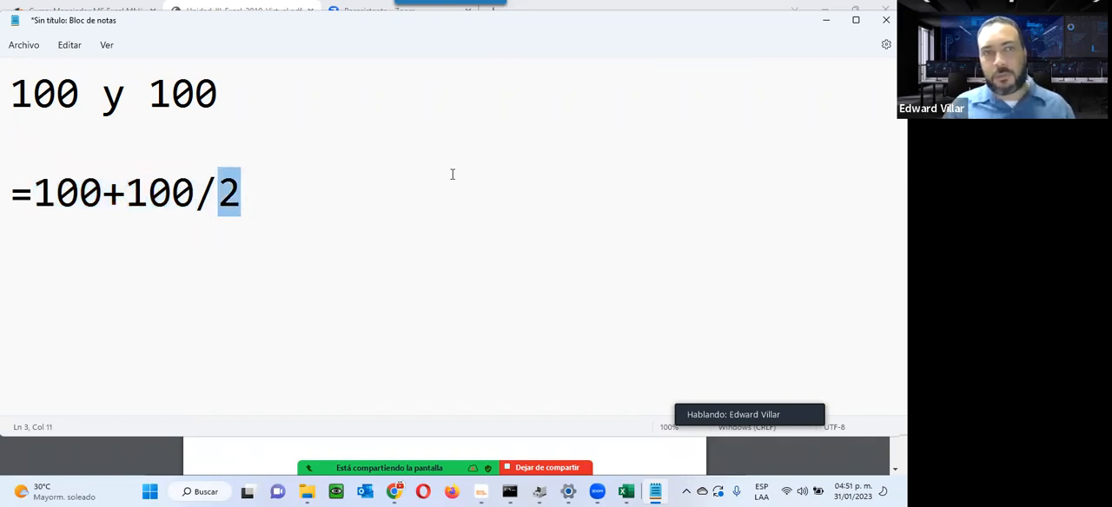
left_click(827, 24)
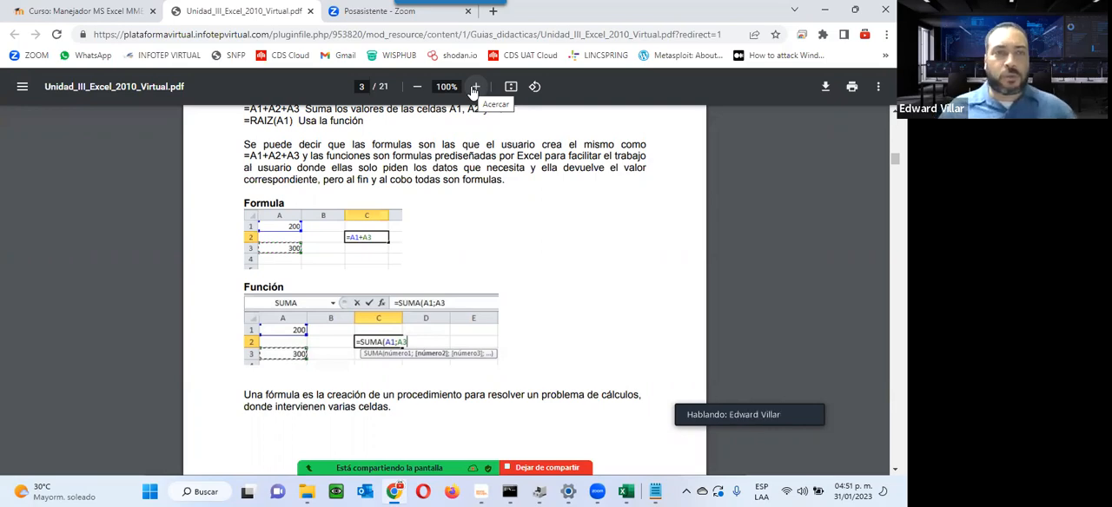
Step: Skim the Unit 3 guide from the formula rules and operator tables to section 3.2.1 Funciones texto, and close the guide
scroll(491, 285, "down", 10)
scroll(491, 285, "down", 5)
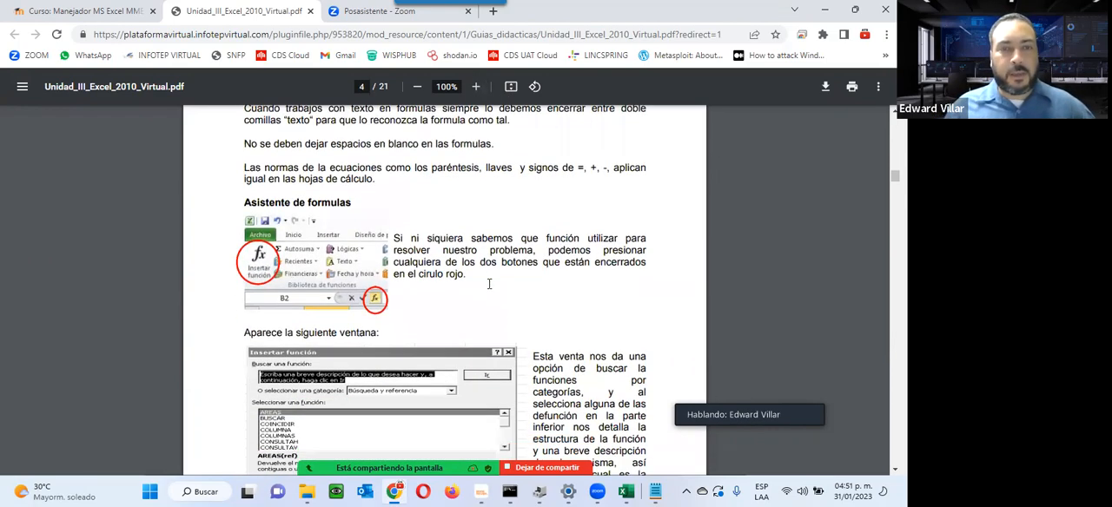
scroll(490, 287, "up", 3)
scroll(209, 186, "down", 10)
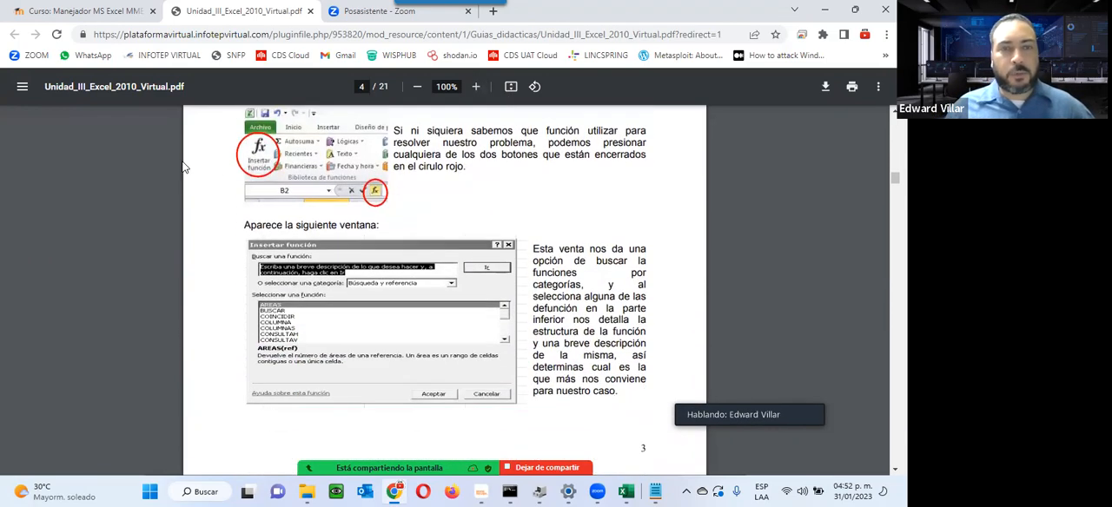
scroll(209, 186, "down", 12)
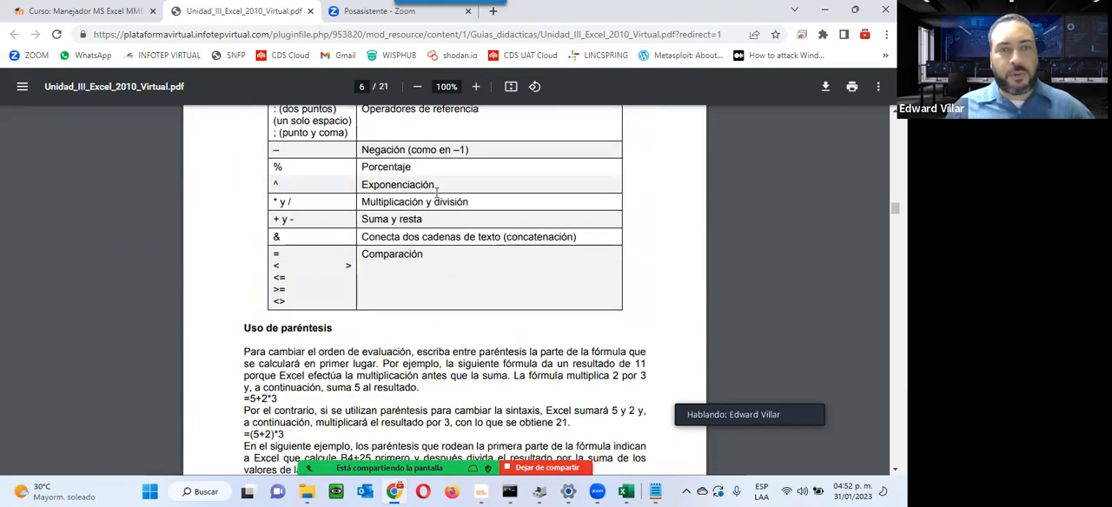
scroll(436, 192, "up", 2)
scroll(437, 192, "down", 15)
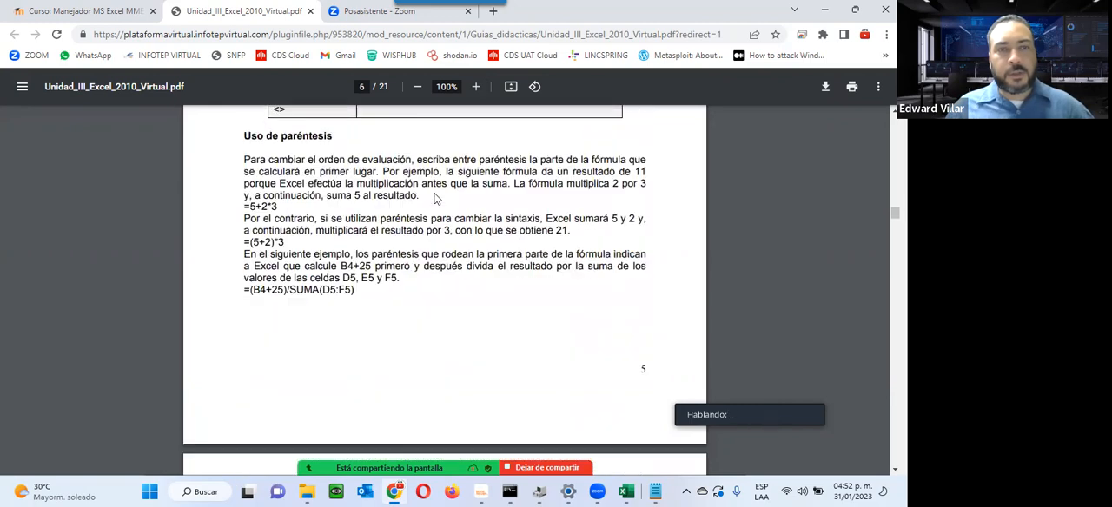
scroll(229, 298, "down", 4)
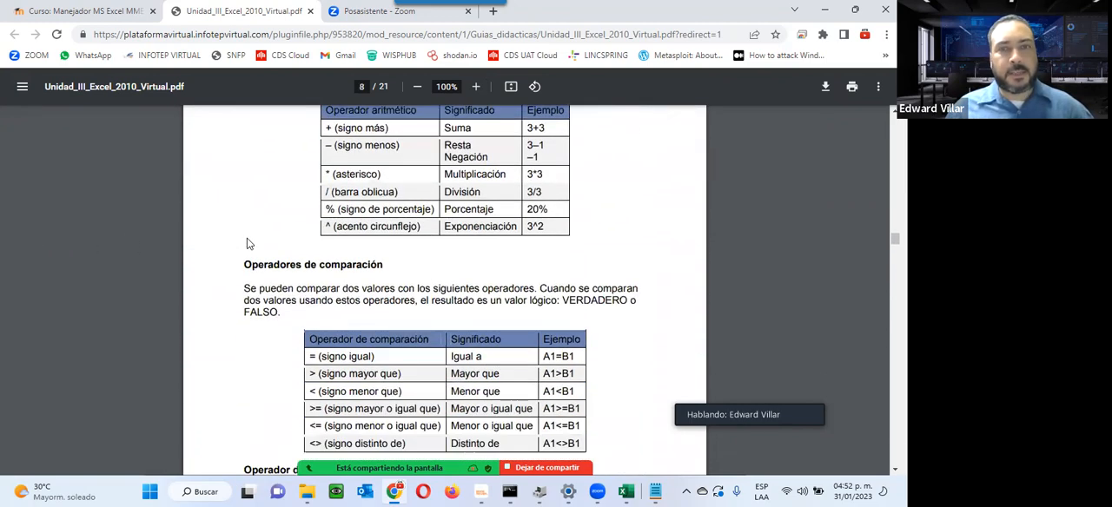
scroll(246, 243, "up", 3)
scroll(247, 243, "down", 6)
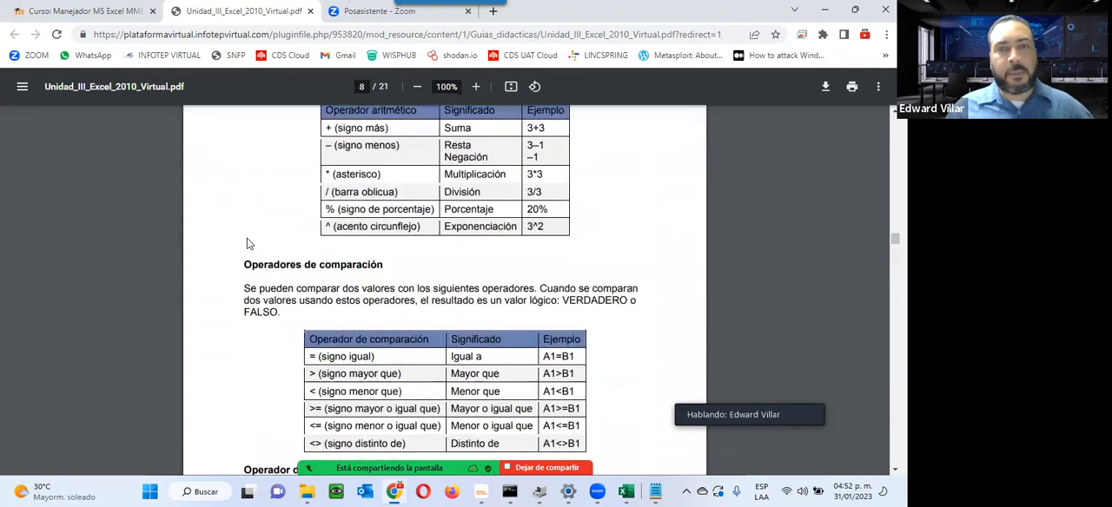
scroll(247, 243, "down", 2)
scroll(247, 243, "up", 2)
scroll(247, 244, "down", 4)
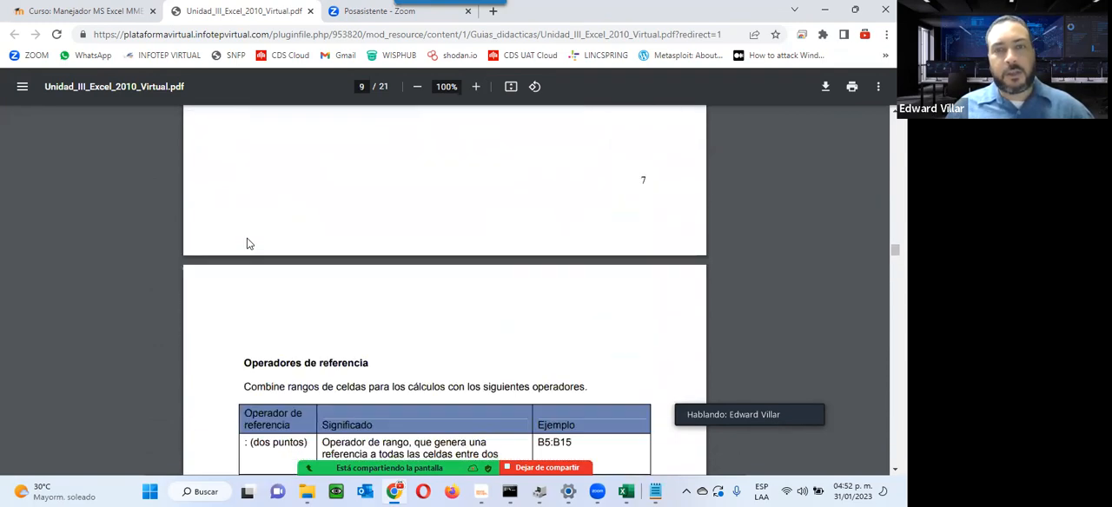
scroll(247, 244, "down", 3)
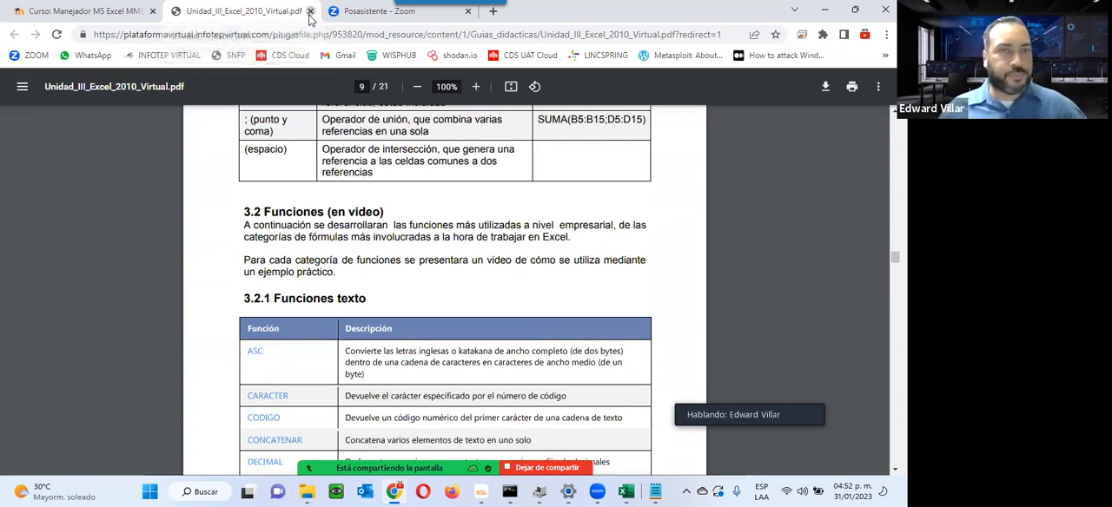
left_click(310, 11)
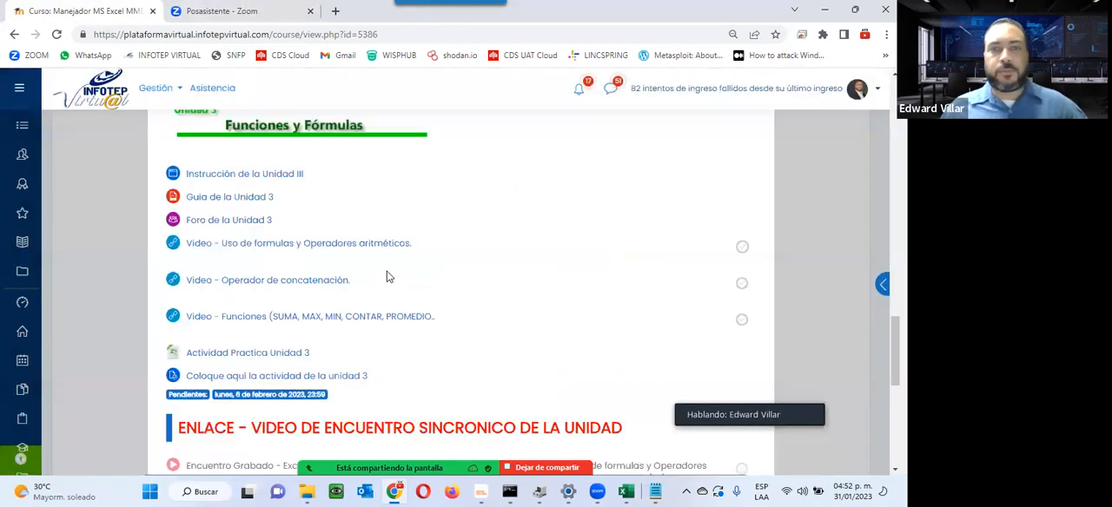
left_click(761, 85)
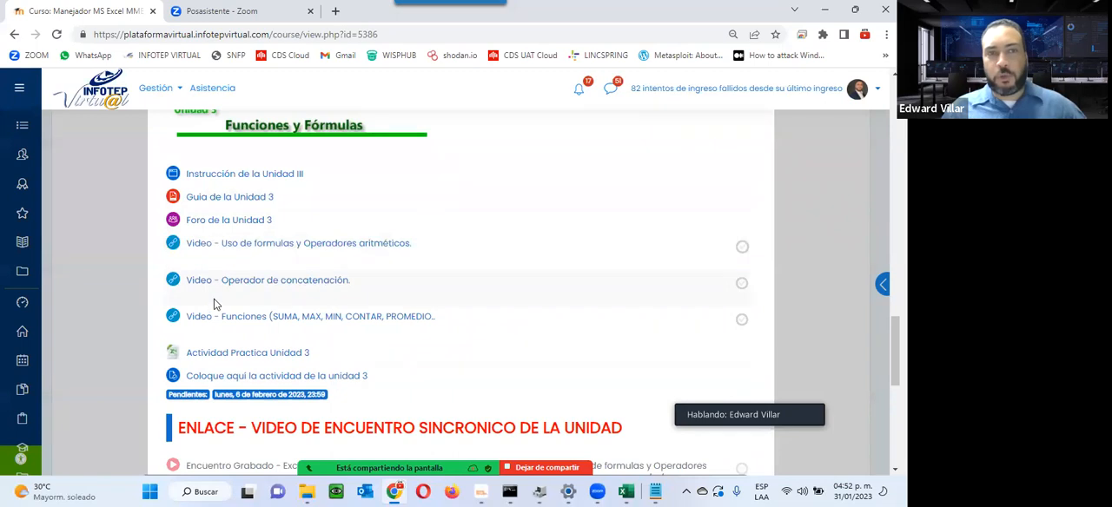
Step: Open Foro de la Unidad 3 in a new browser tab, read its instructions and return to the course page
right_click(222, 222)
left_click(252, 231)
left_click(246, 13)
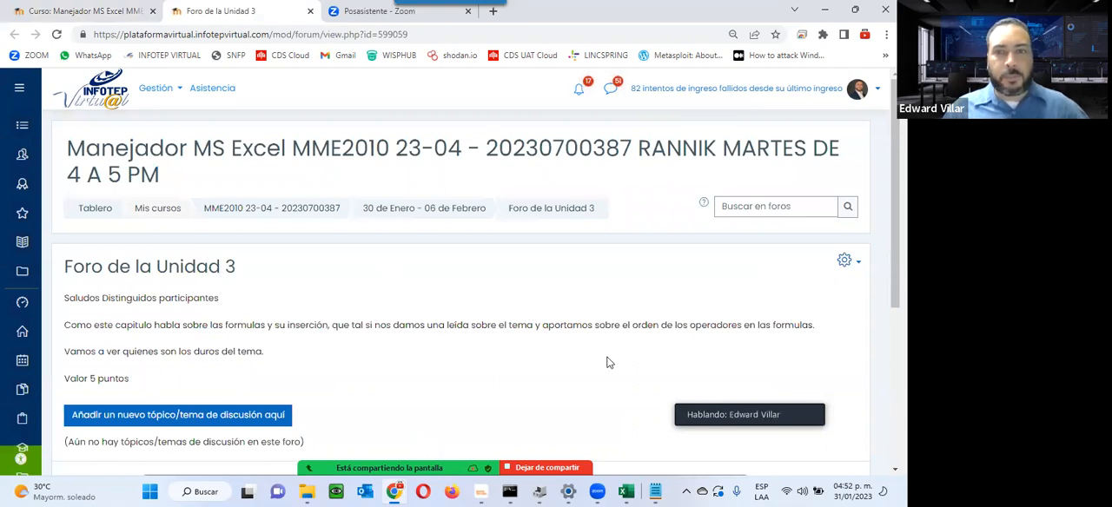
left_click(311, 11)
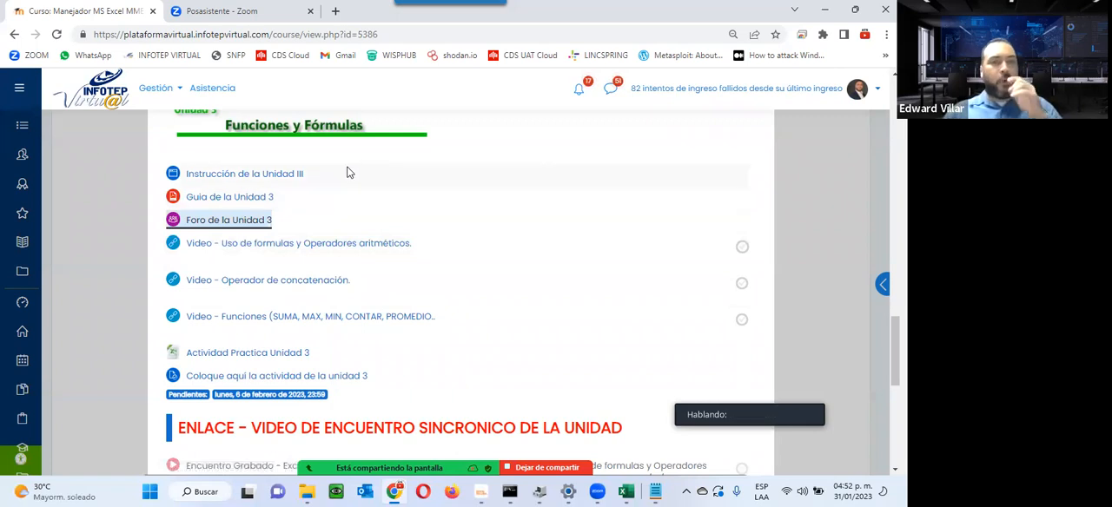
Step: Download and open the Actividad Practica Unidad 3 workbook, view its Operadores aritméticos sheet and return to the course page
left_click(283, 355)
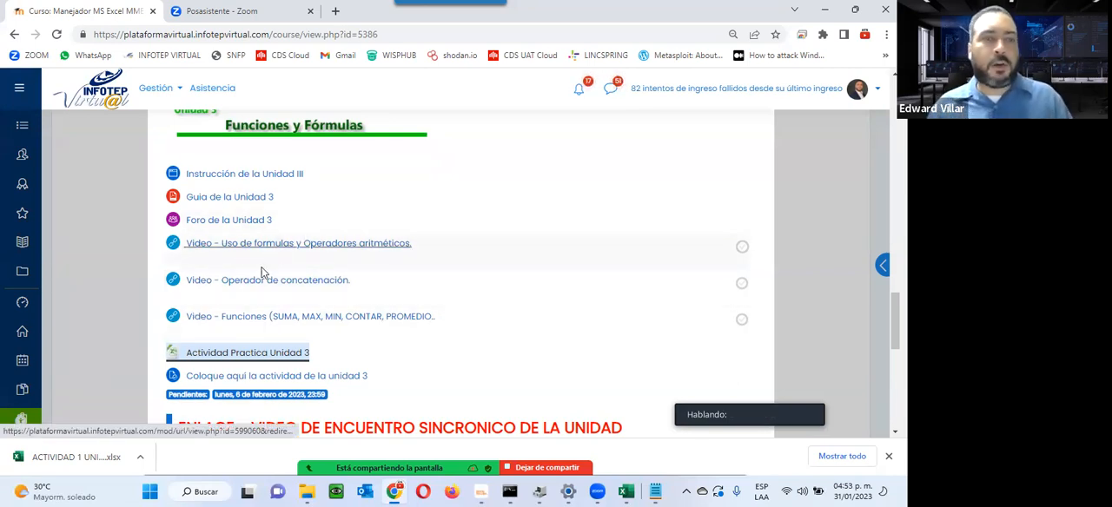
left_click(75, 460)
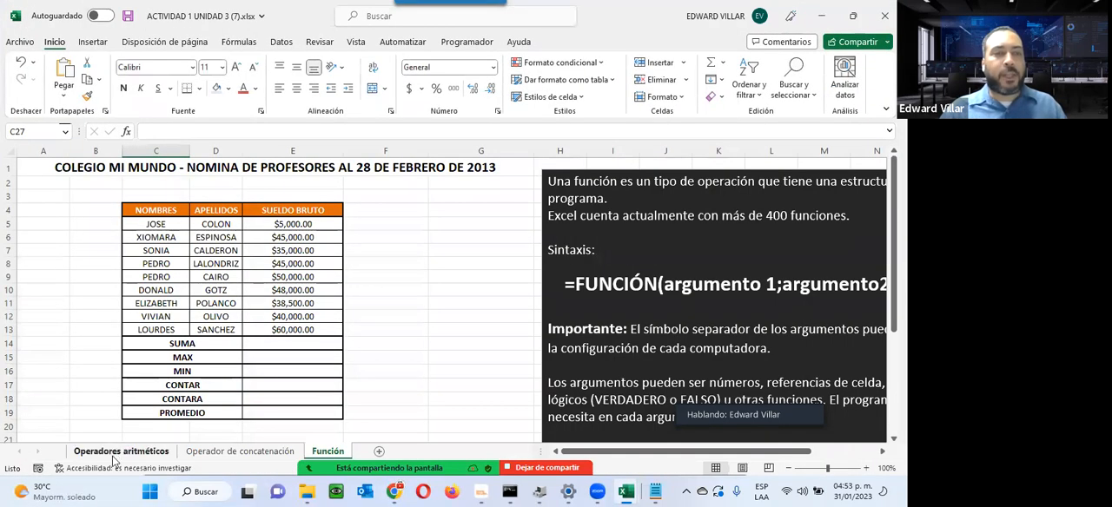
left_click(87, 452)
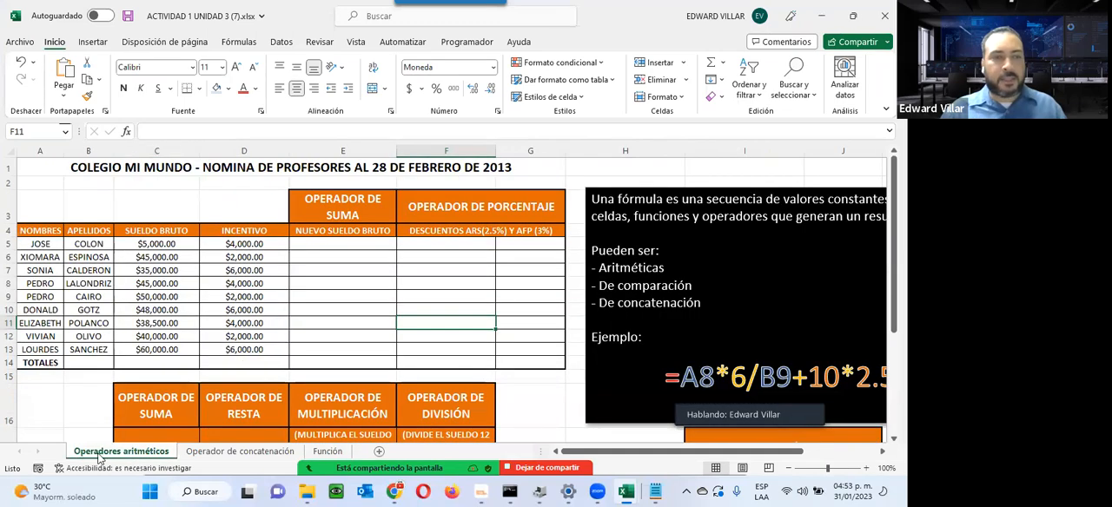
left_click(818, 16)
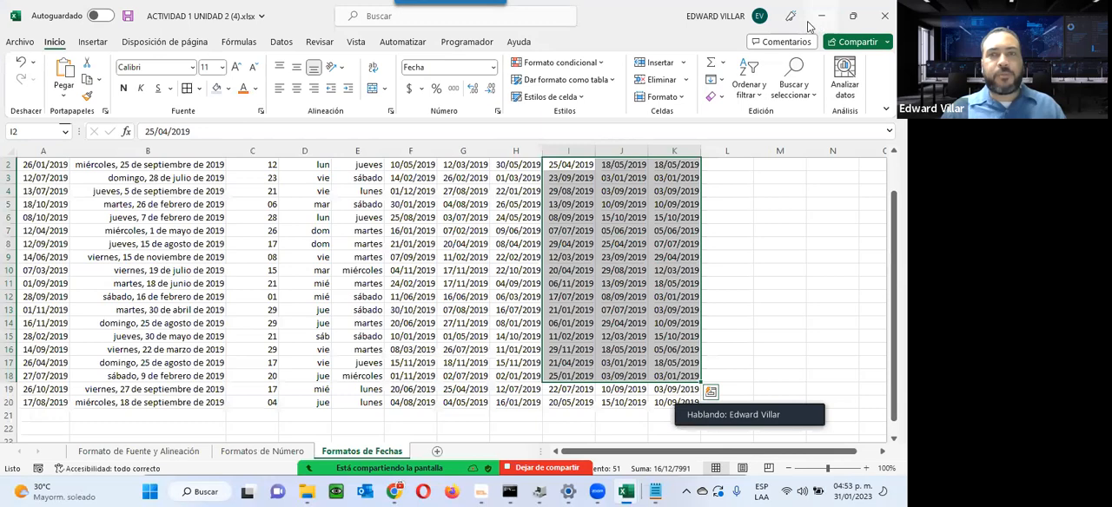
left_click(821, 16)
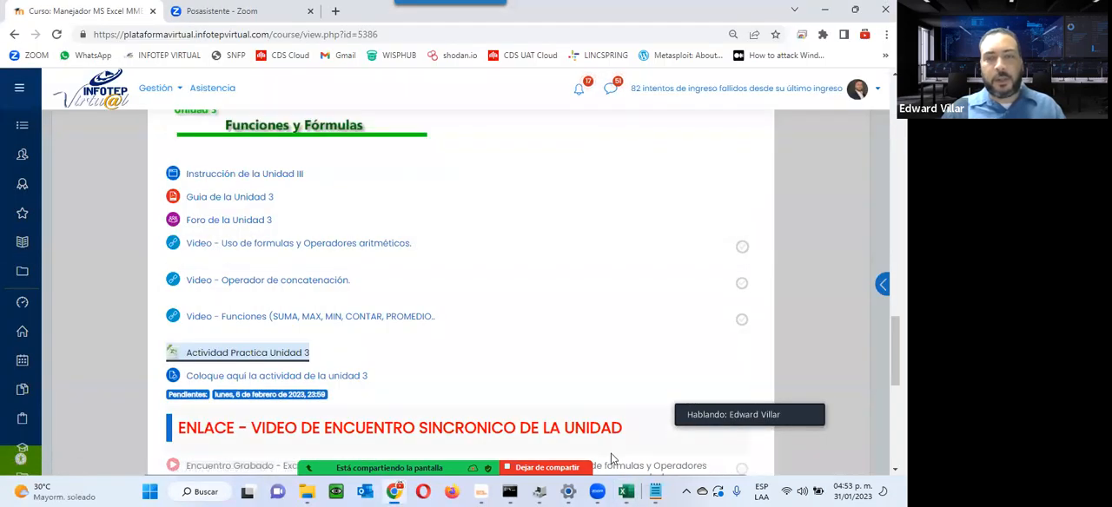
Step: Examine the Operador de concatenación sheet of the Unit 3 workbook and return to the course page
left_click(626, 491)
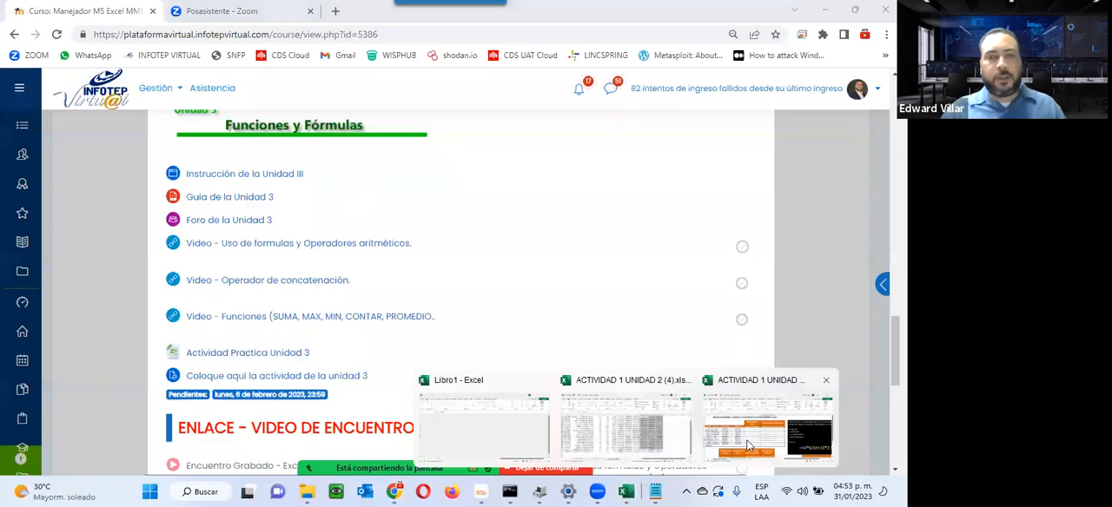
left_click(747, 439)
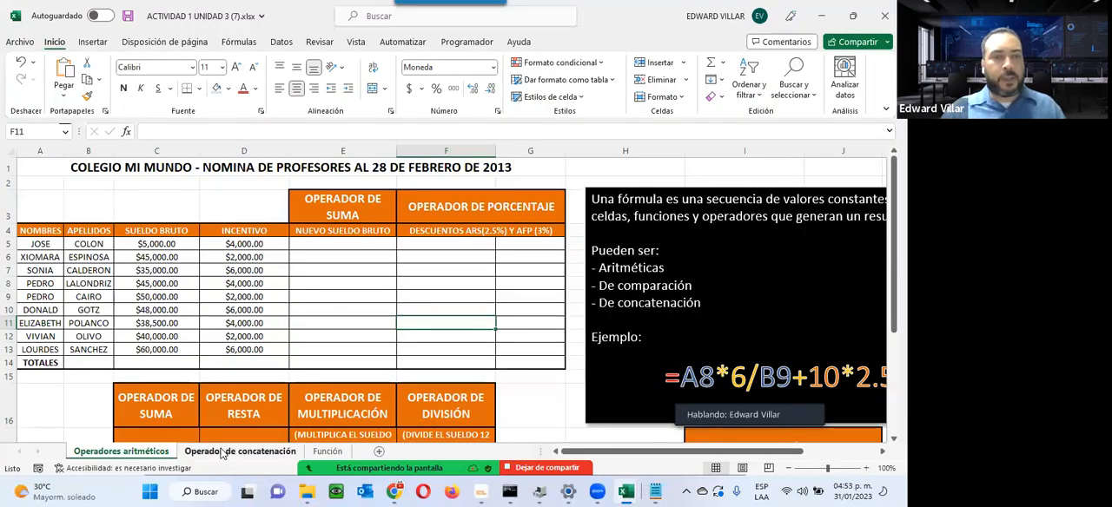
left_click(265, 451)
scroll(320, 310, "up", 3)
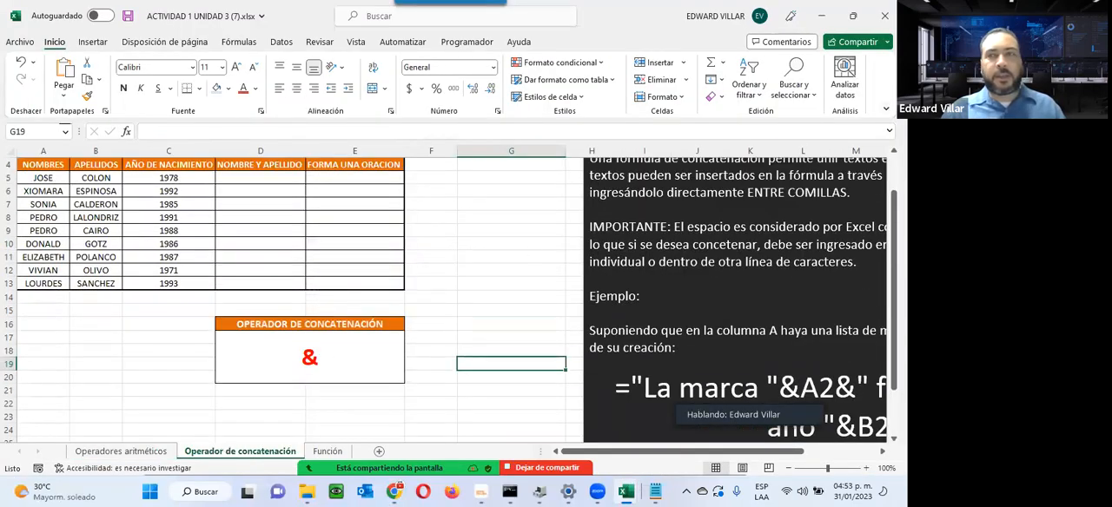
key("alt+Tab")
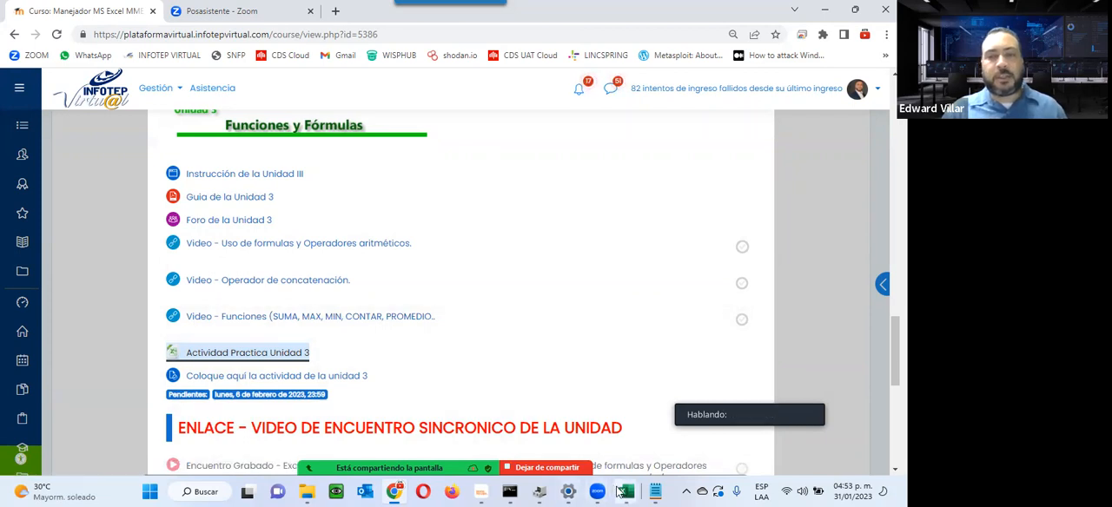
Step: Examine the Función sheet of the Unit 3 workbook, and review the Unit 3 resources on the course page
mouse_move(625, 492)
left_click(759, 441)
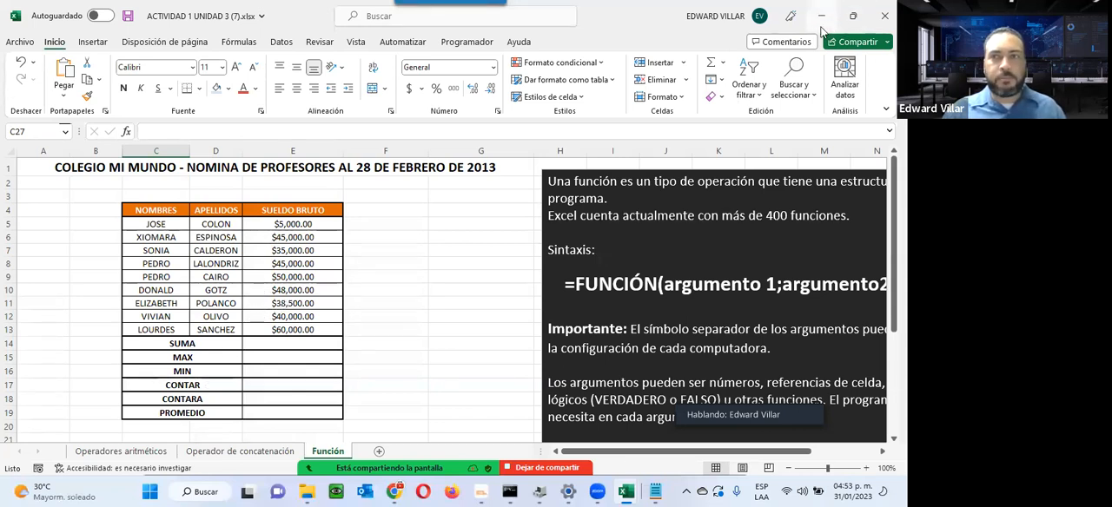
key("alt+Tab")
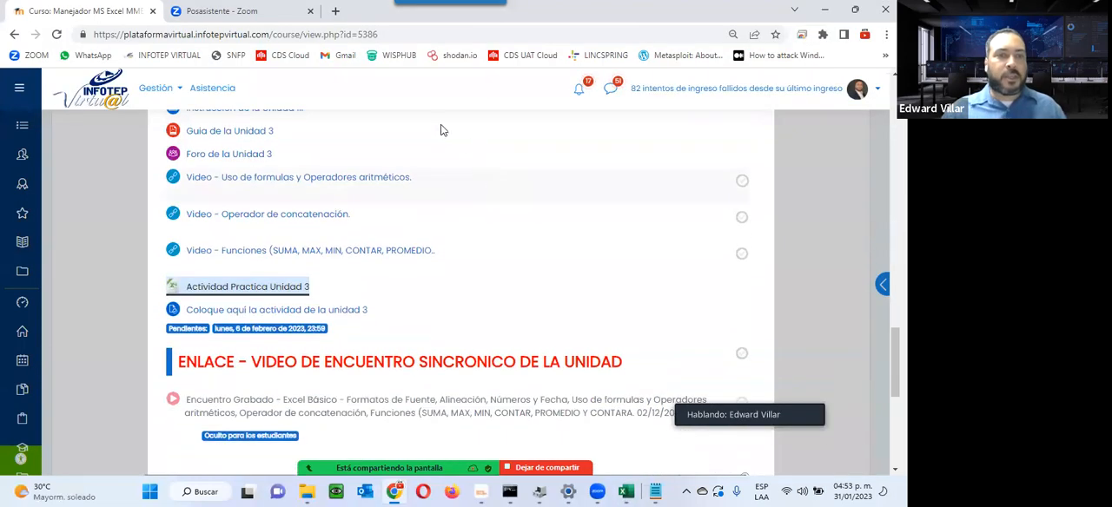
scroll(312, 287, "up", 1)
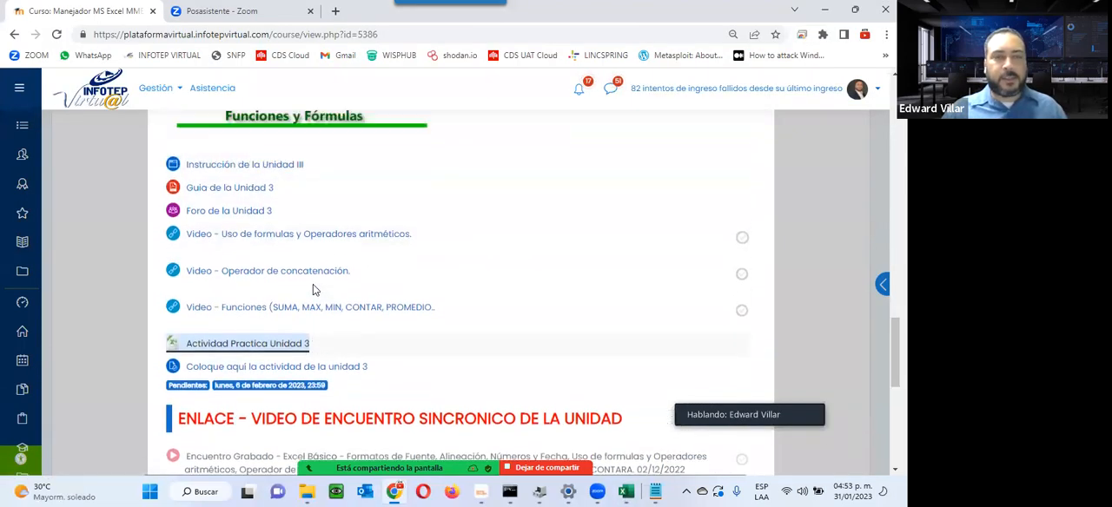
scroll(312, 284, "up", 3)
scroll(323, 280, "down", 4)
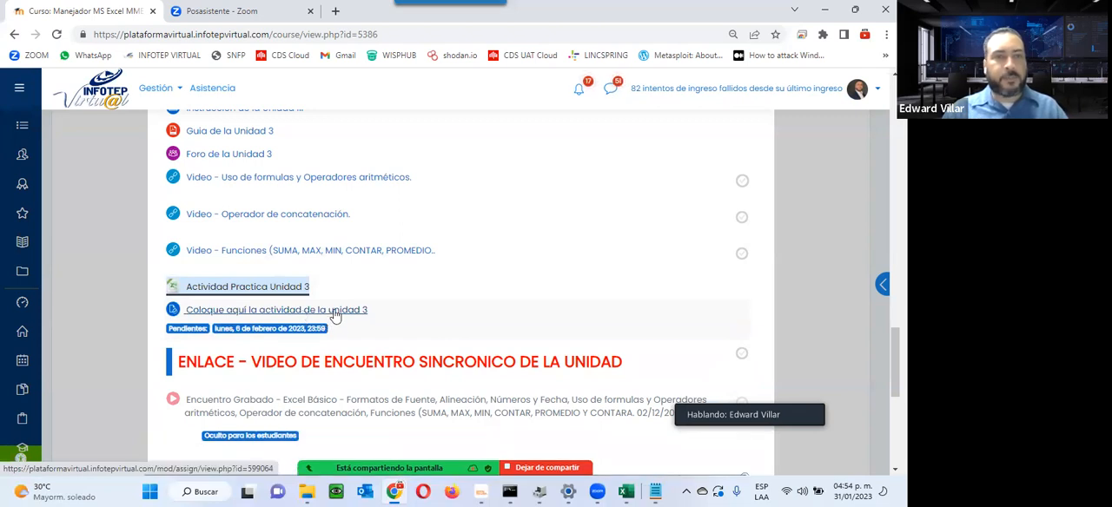
Step: Switch to the workbook's Operadores aritméticos sheet and highlight the names, gross salaries, incentives and the OPERADOR DE SUMA heading
left_click(635, 492)
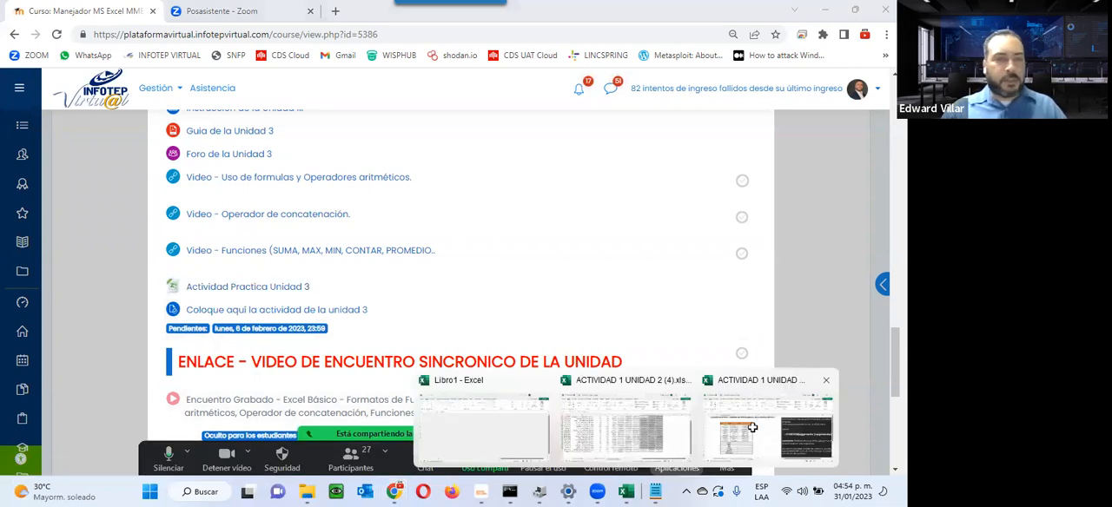
left_click(753, 427)
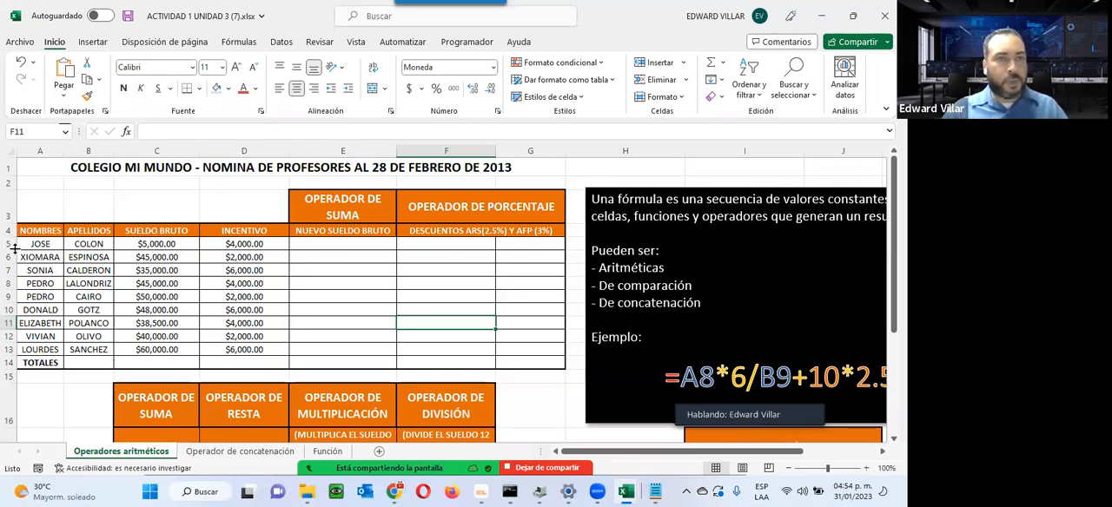
left_click_drag(17, 246, 96, 338)
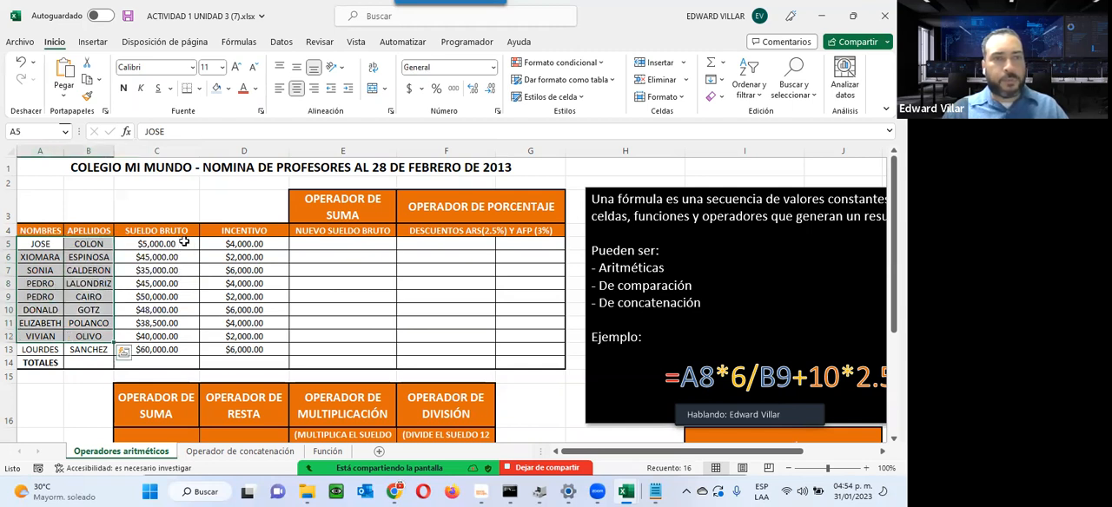
left_click_drag(184, 243, 170, 349)
left_click_drag(258, 246, 250, 340)
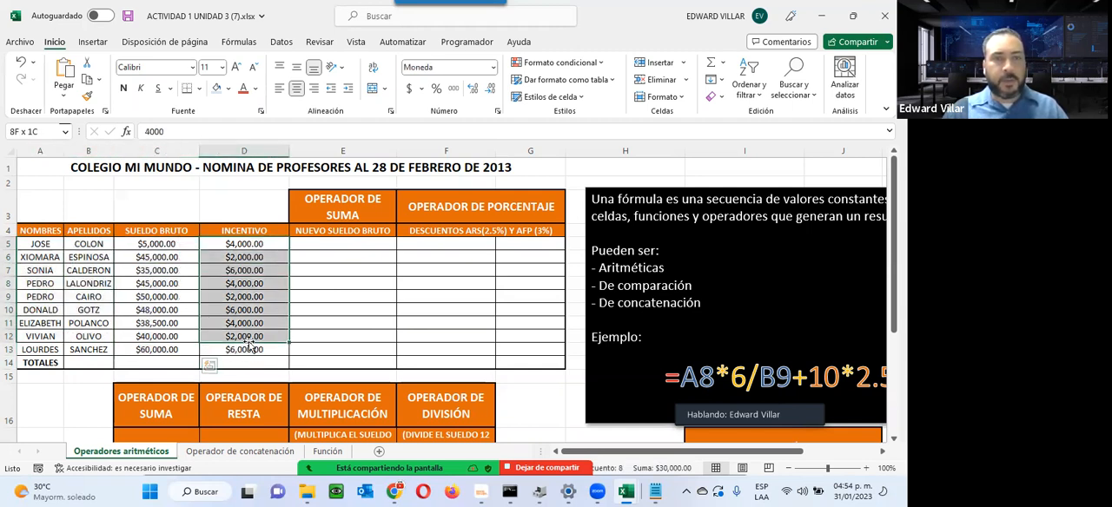
left_click(328, 201)
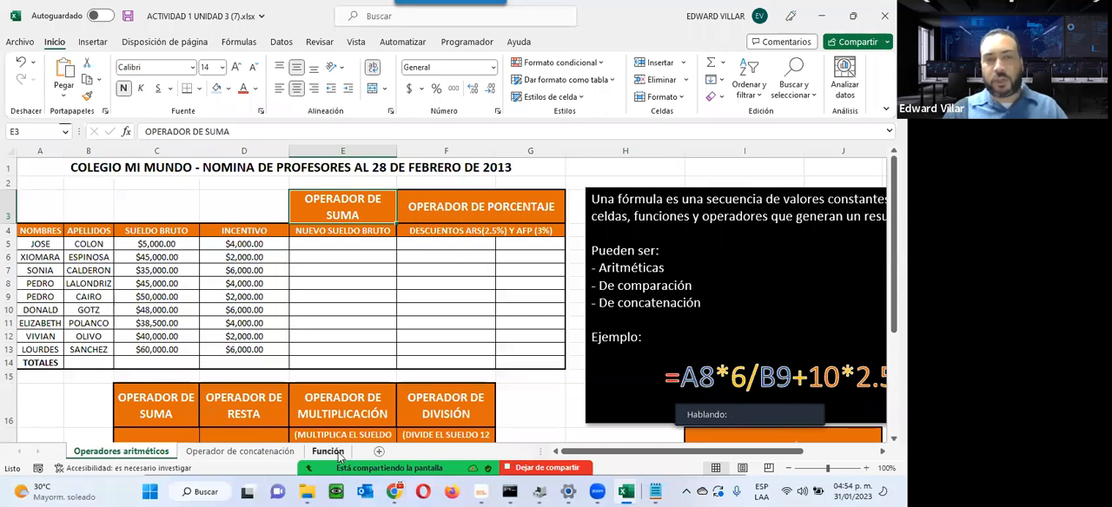
Step: Enter the formula =C5+D5 in cell E5 to add the first teacher's gross salary and incentive
left_click(341, 244)
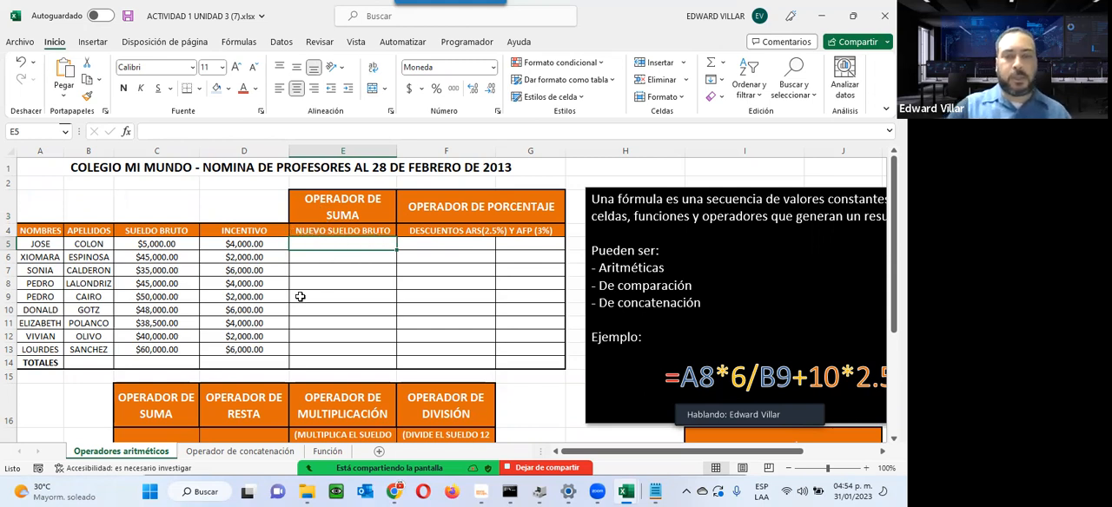
type("=")
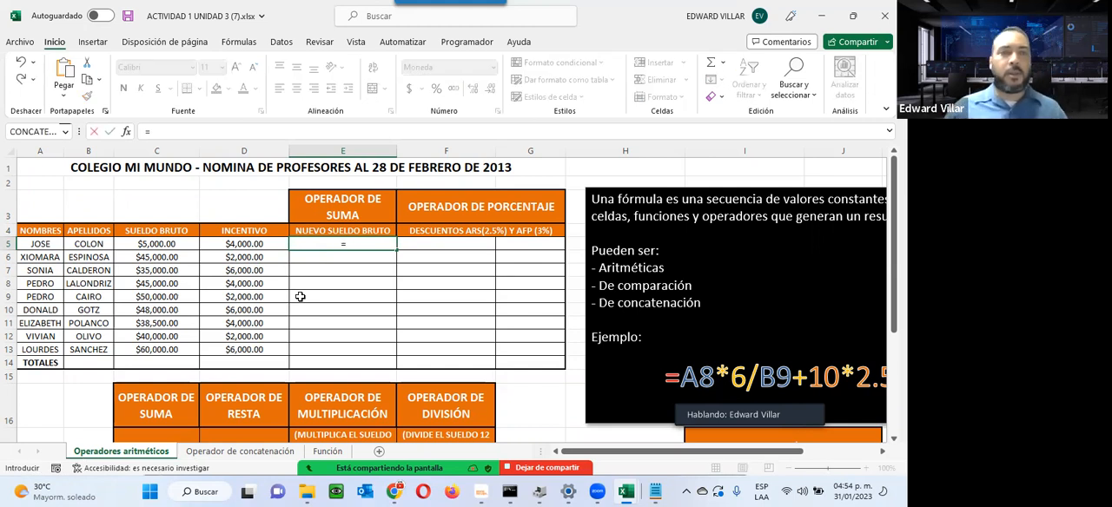
left_click(178, 244)
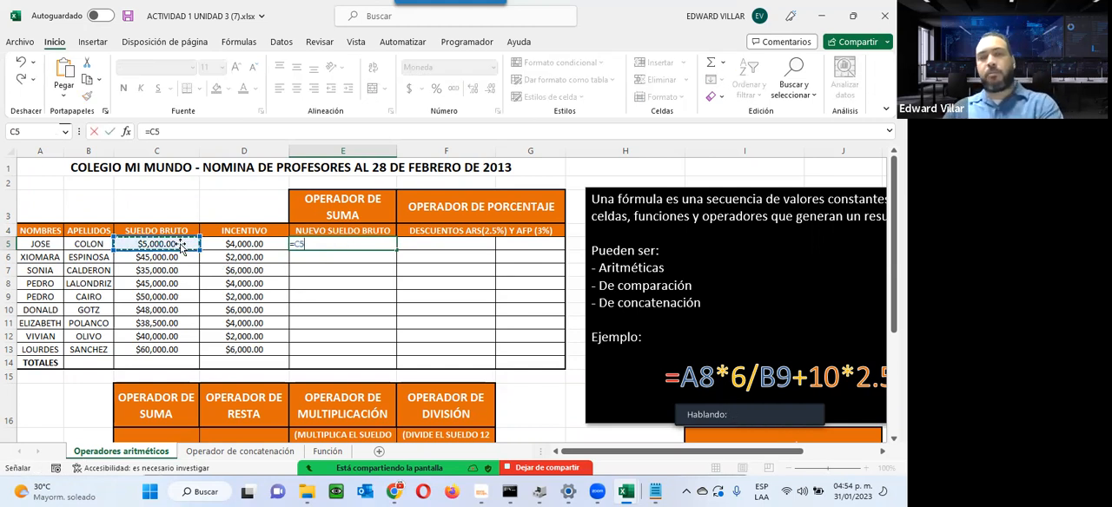
type("+")
left_click(243, 245)
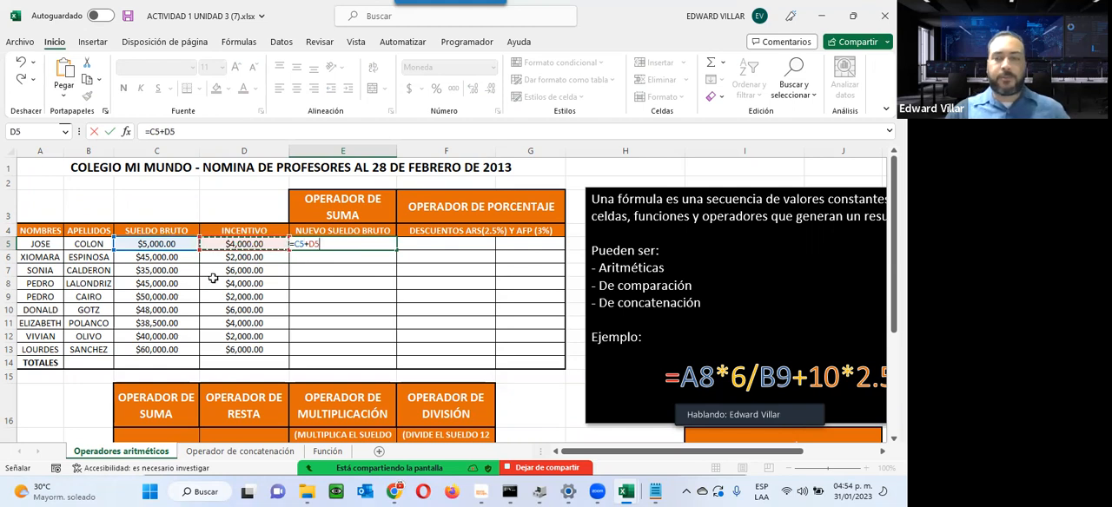
key("Return")
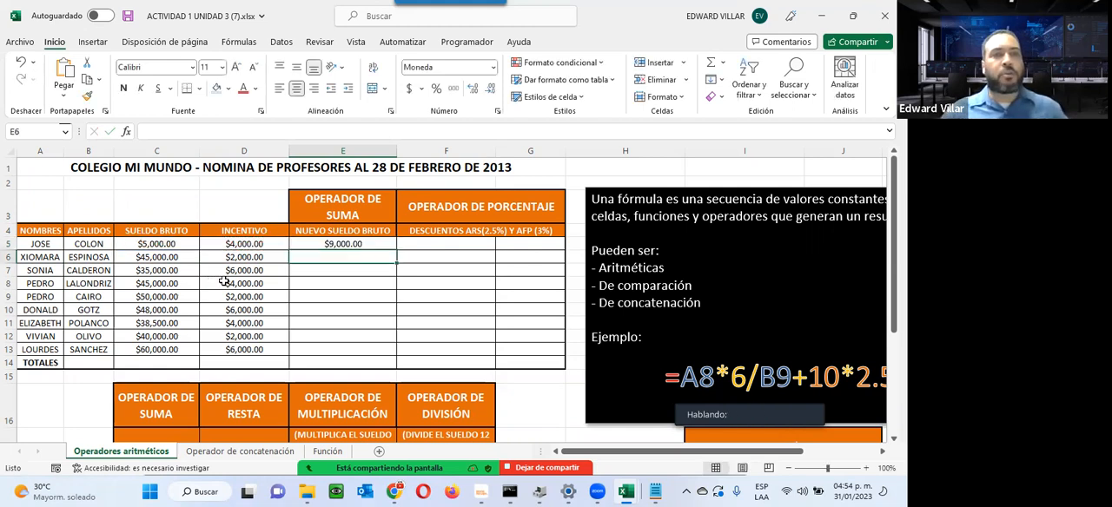
Step: Review the addition formula in cell E5 and copy it down to E6 for the second teacher
left_click(325, 244)
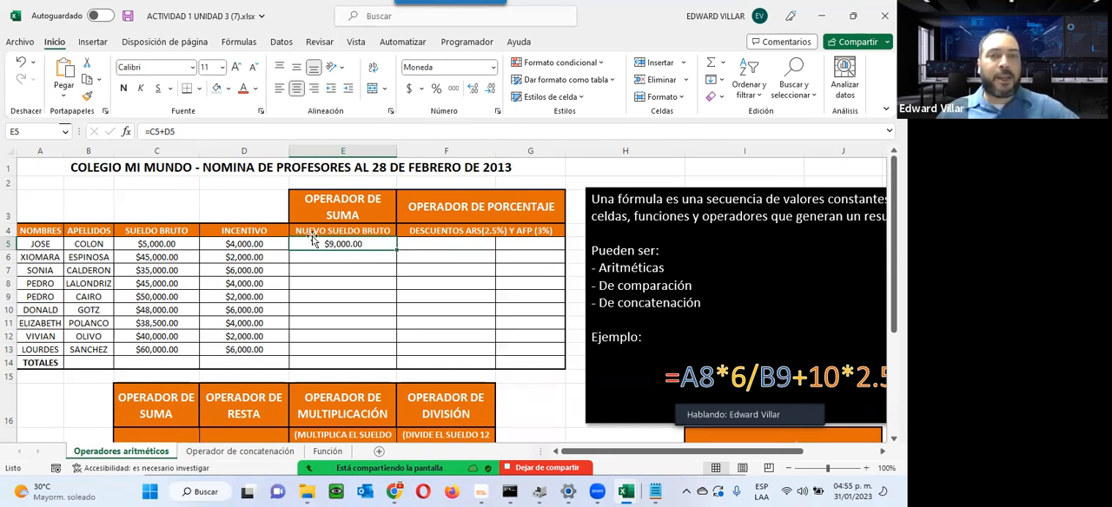
double_click(338, 246)
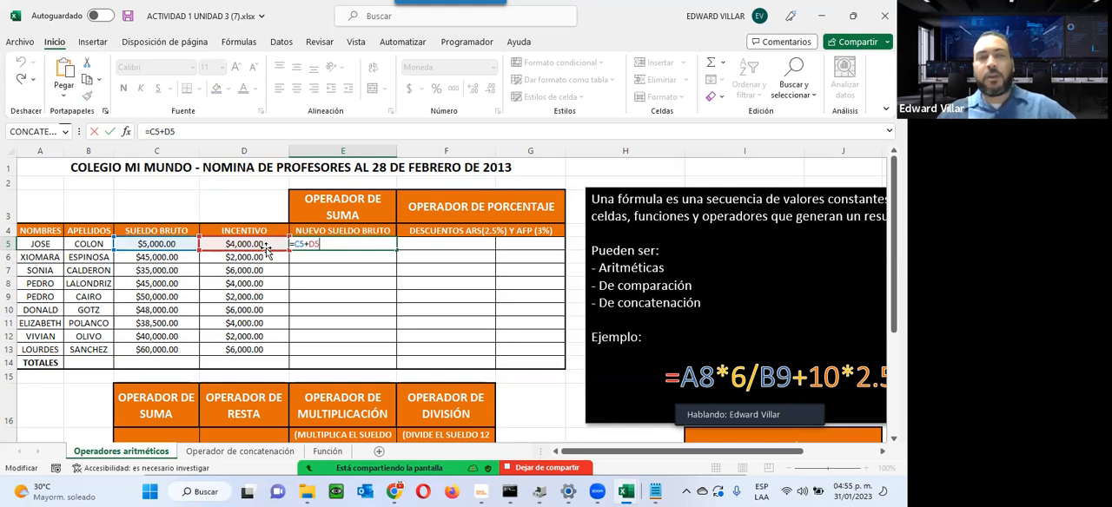
key("ctrl+Return")
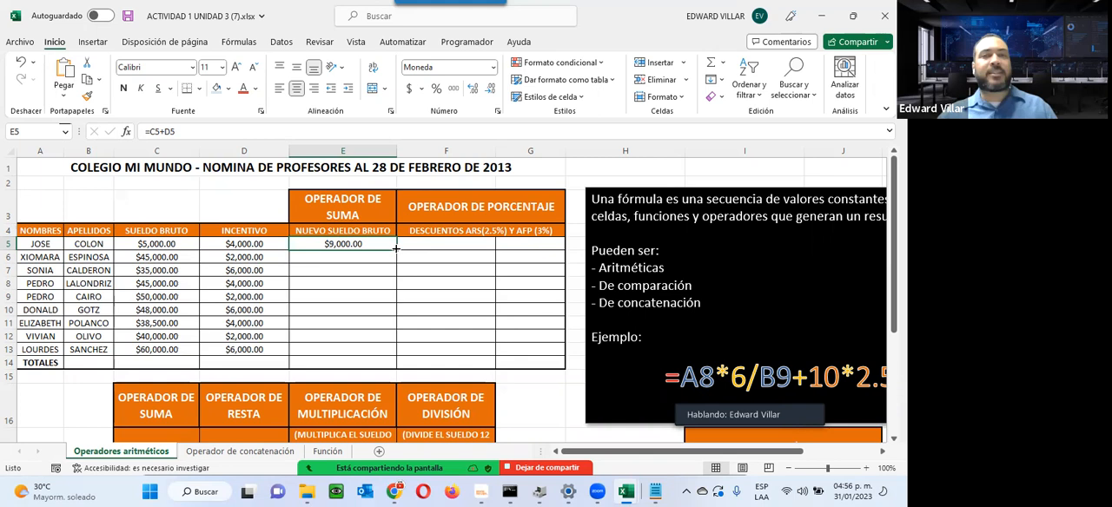
left_click_drag(397, 248, 397, 266)
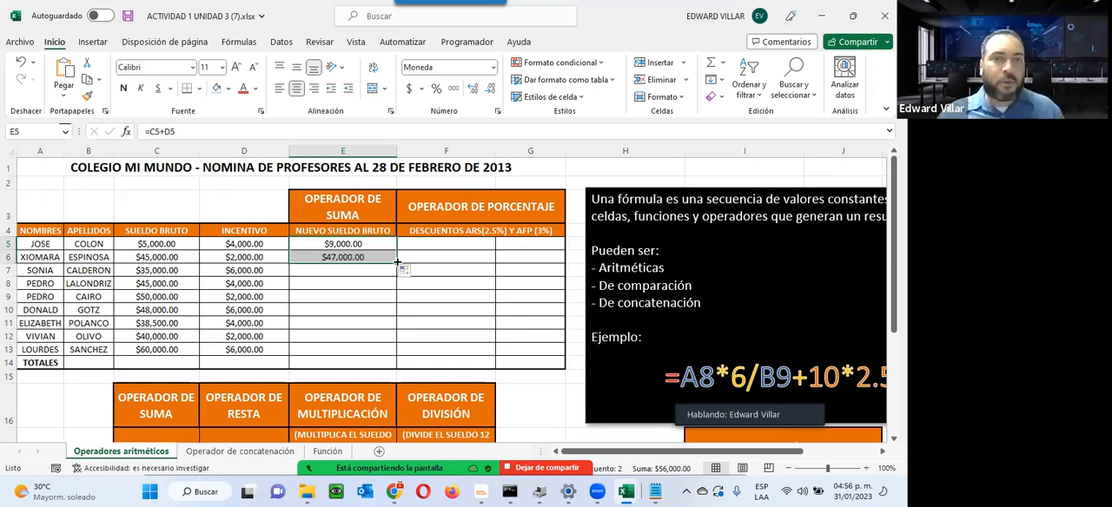
Step: Compare the cell references used by the addition formulas in E5 and E6
double_click(330, 244)
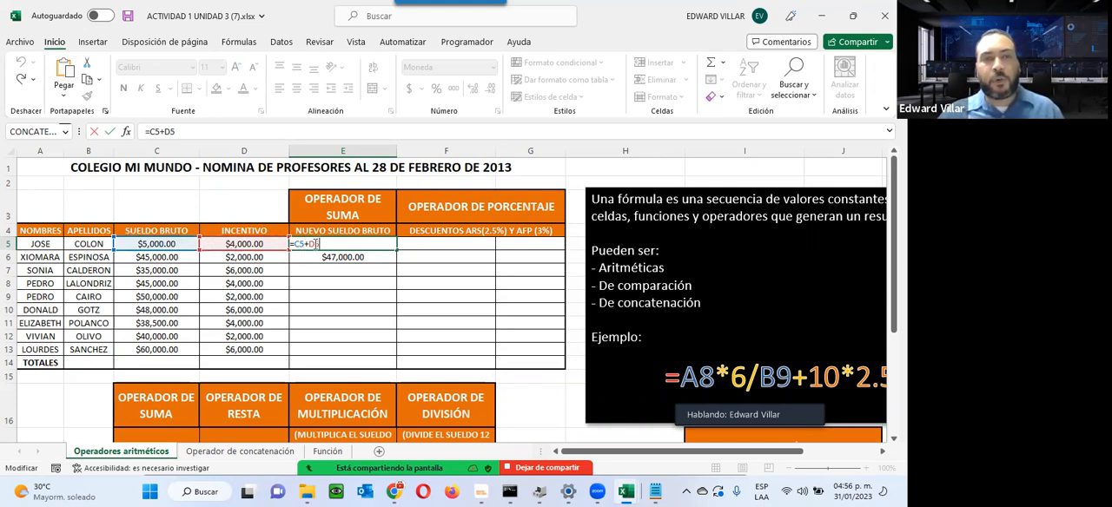
key("ctrl+Return")
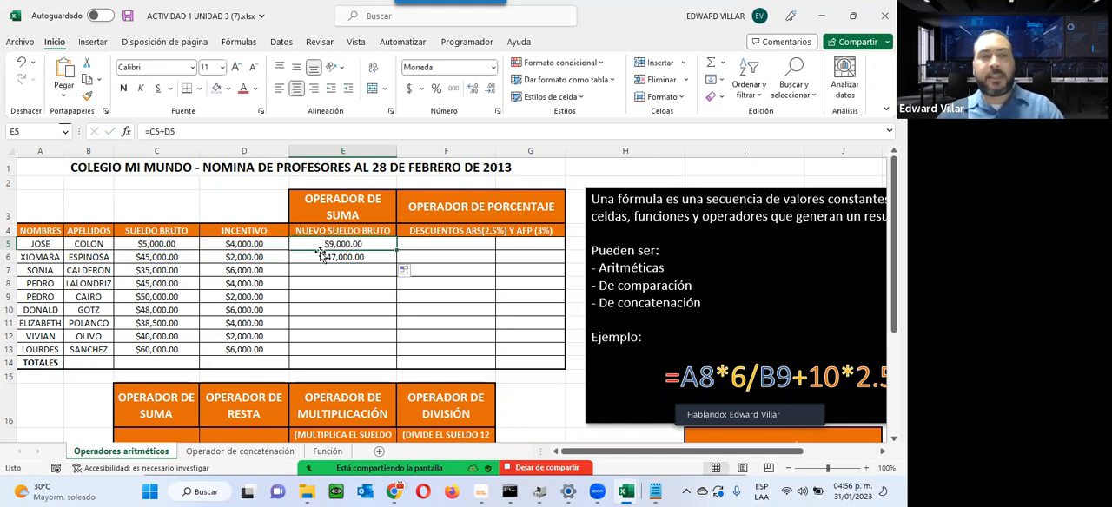
double_click(320, 258)
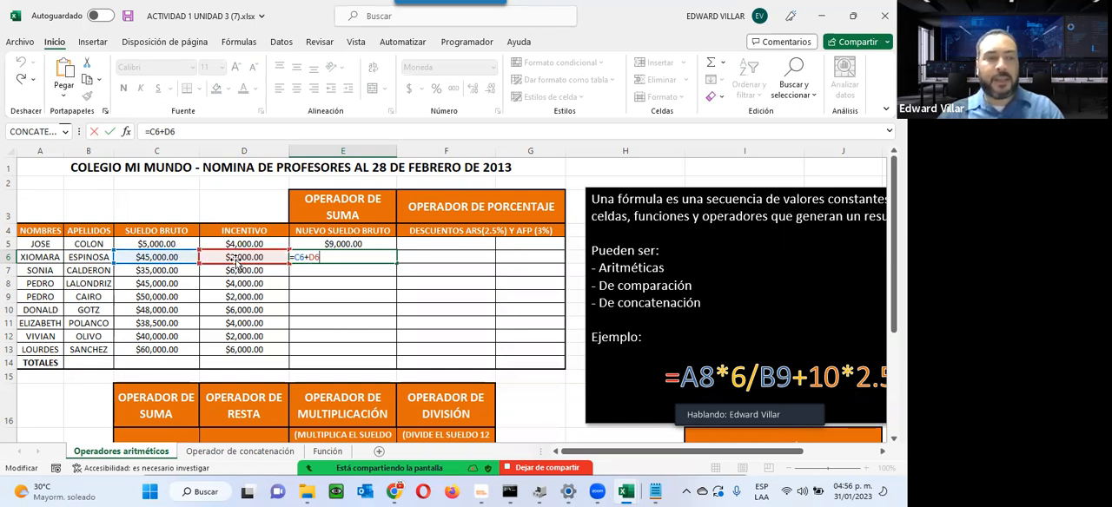
key("ctrl+Return")
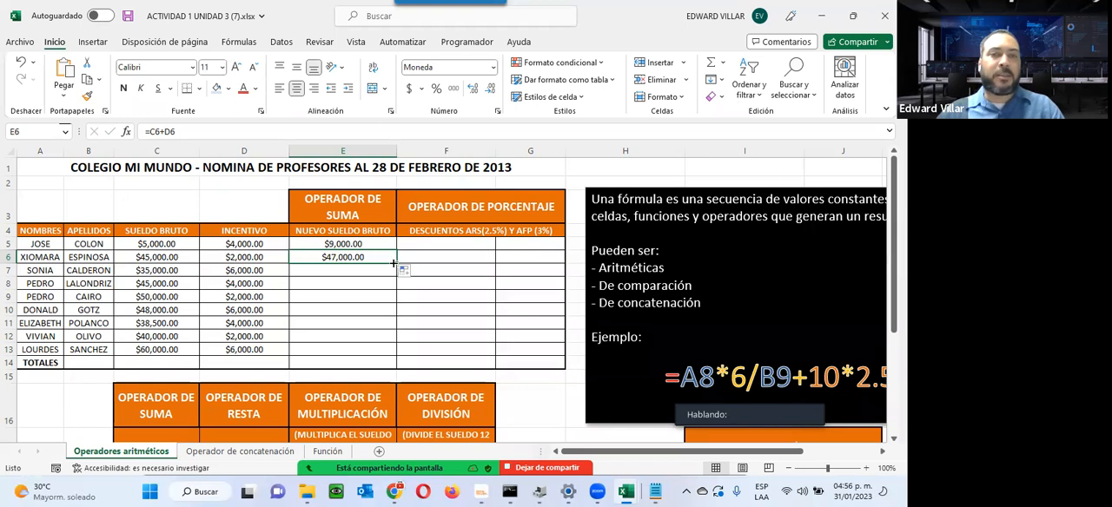
Step: Fill the E6 formula down through E13 and inspect the copied formulas in E12 and E13
left_click_drag(392, 262, 386, 356)
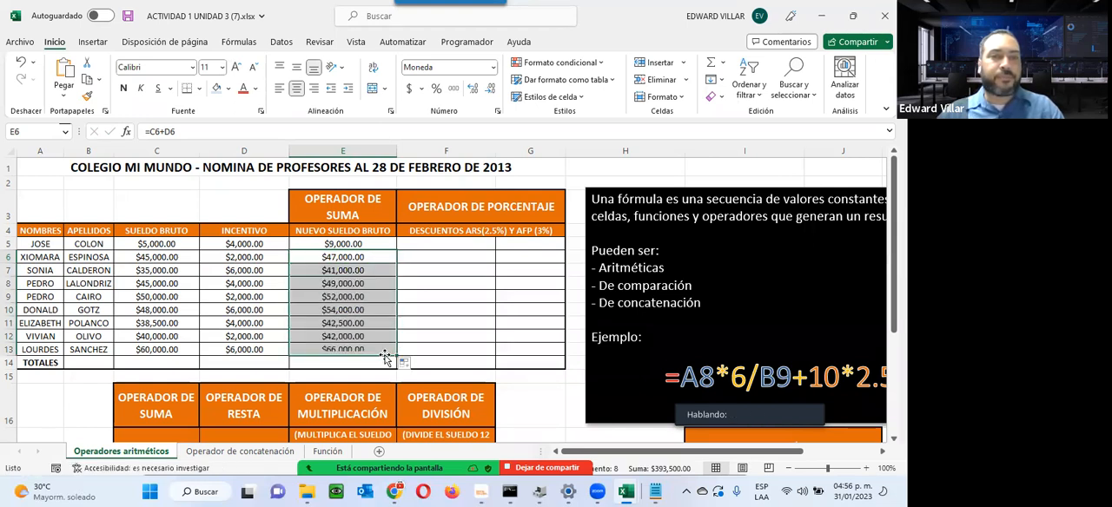
double_click(338, 336)
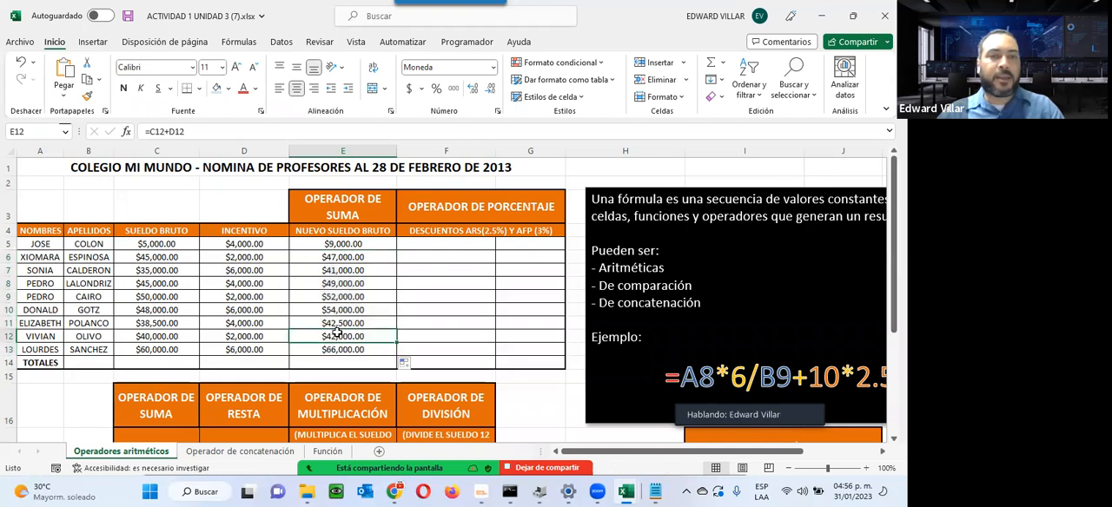
key("Escape")
double_click(321, 349)
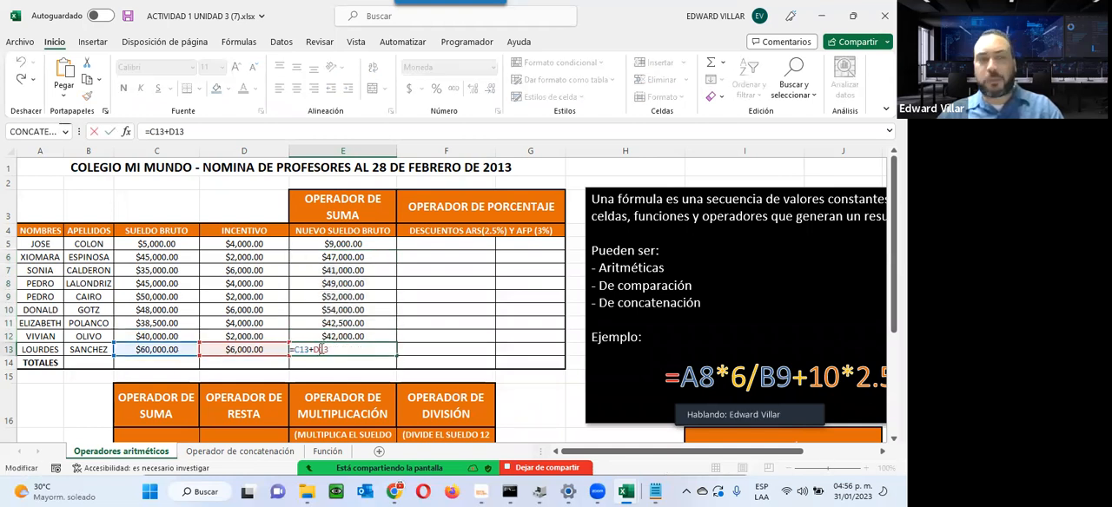
key("Escape")
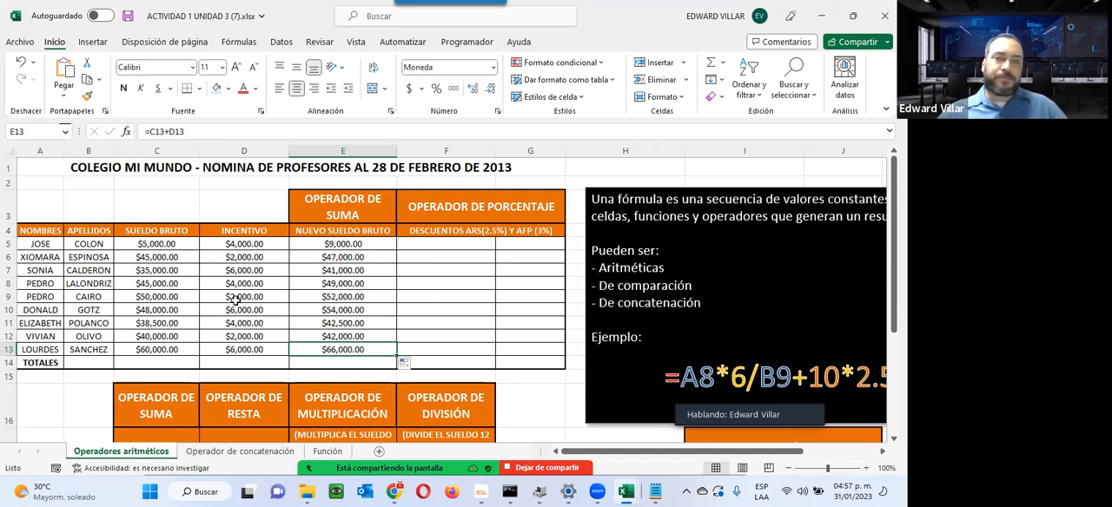
Step: Enter the formula =E5*2.5% in cell F5 to calculate the first teacher's ARS discount
left_click(449, 247)
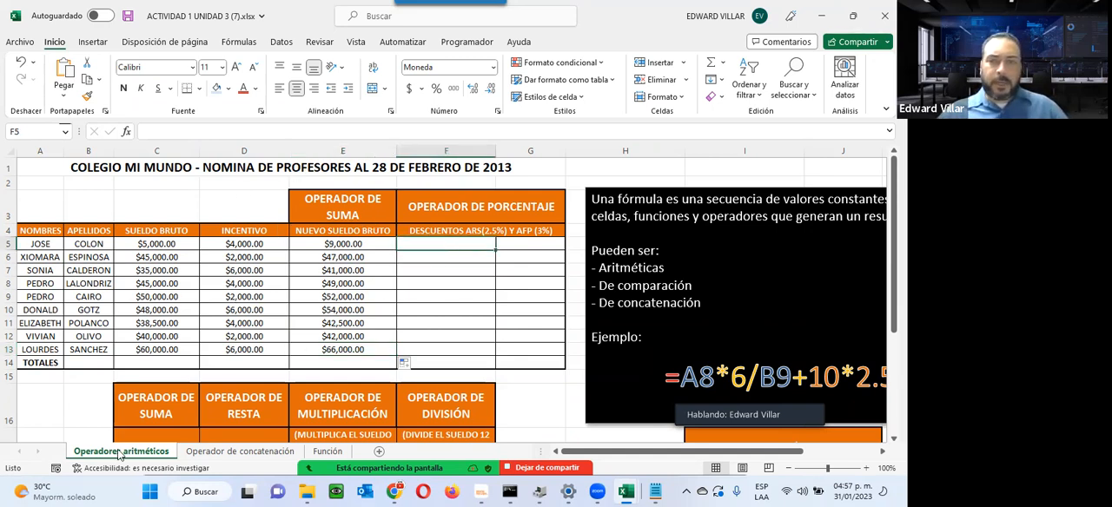
type("=")
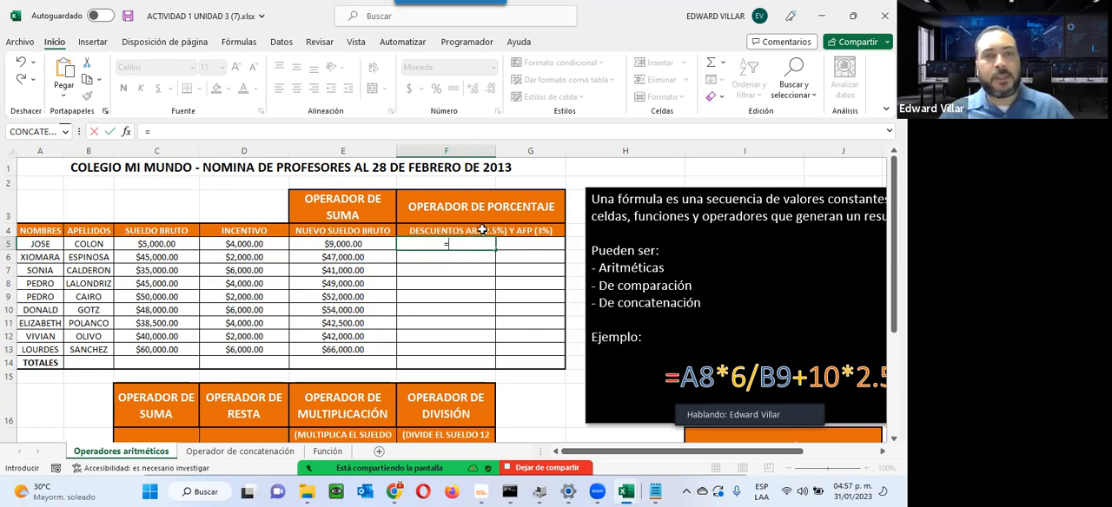
left_click(356, 243)
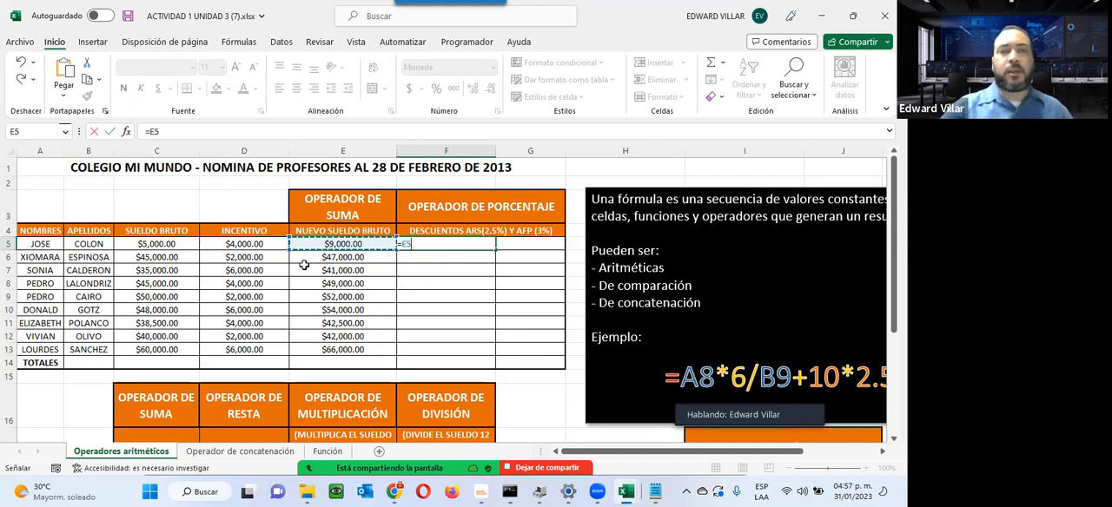
type("*2.5")
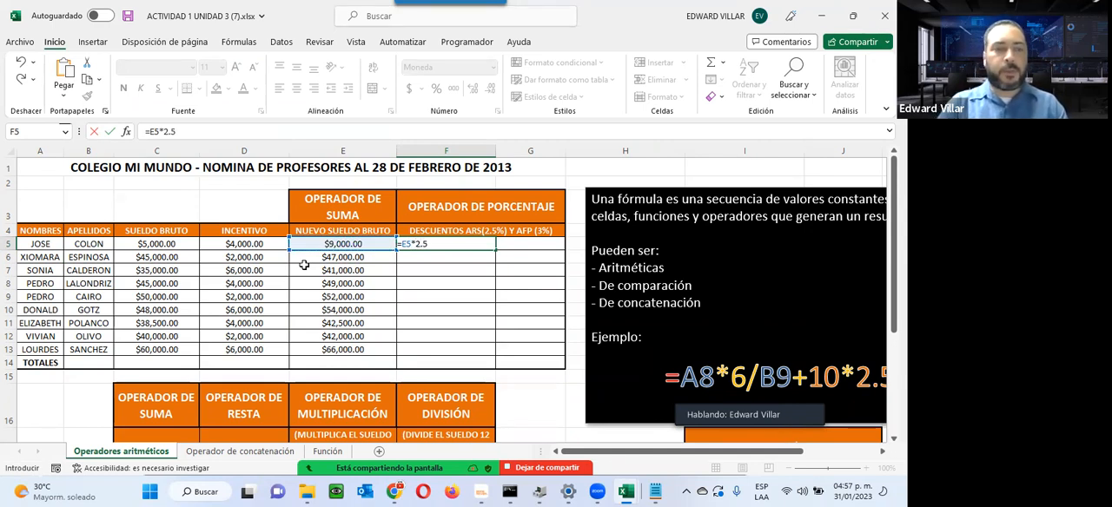
type("%")
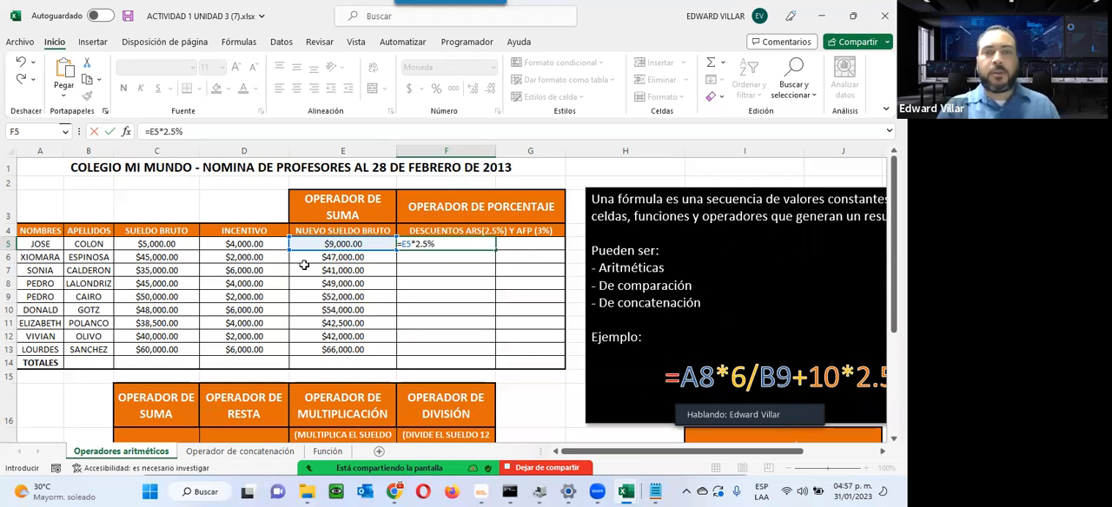
key("Return")
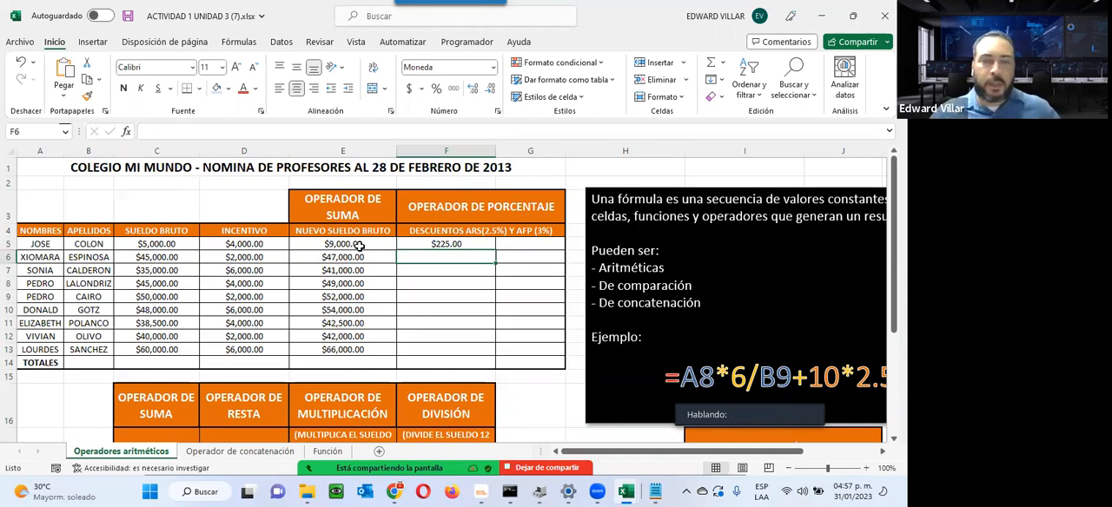
Step: Copy the ARS discount formula from F5 down through F13 and check the copied formulas
left_click(436, 245)
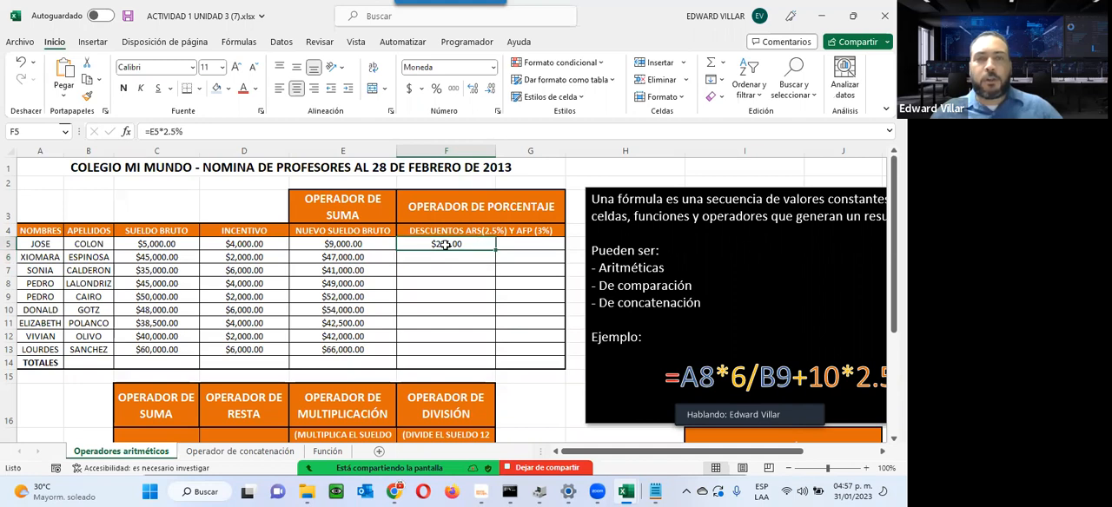
left_click_drag(496, 257, 492, 355)
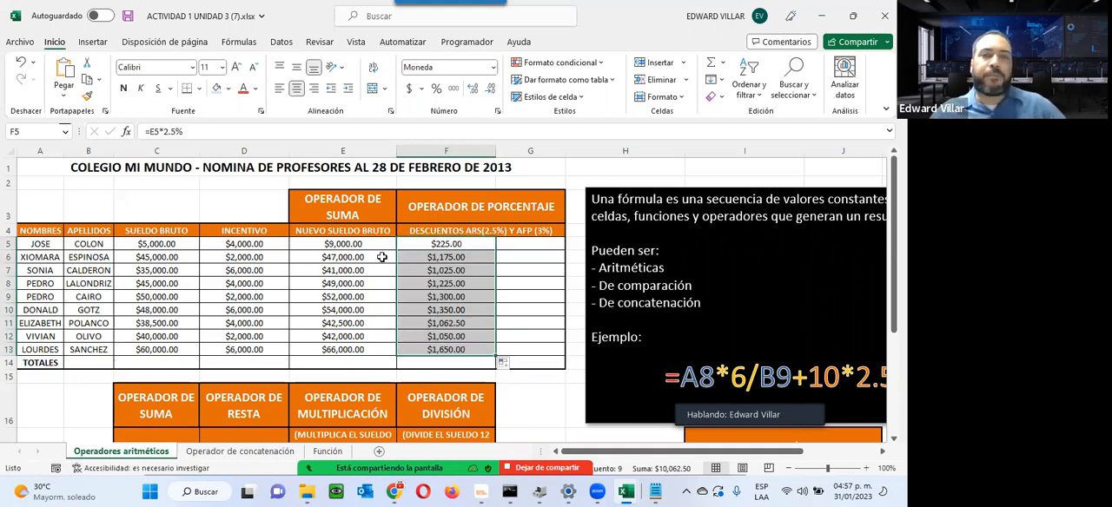
left_click(460, 257)
left_click(456, 309)
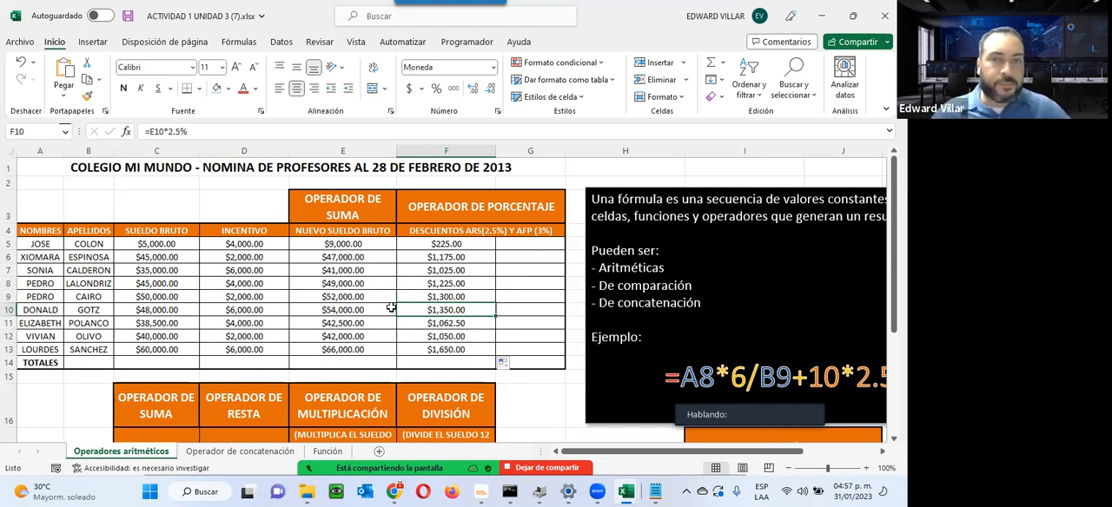
left_click(434, 244)
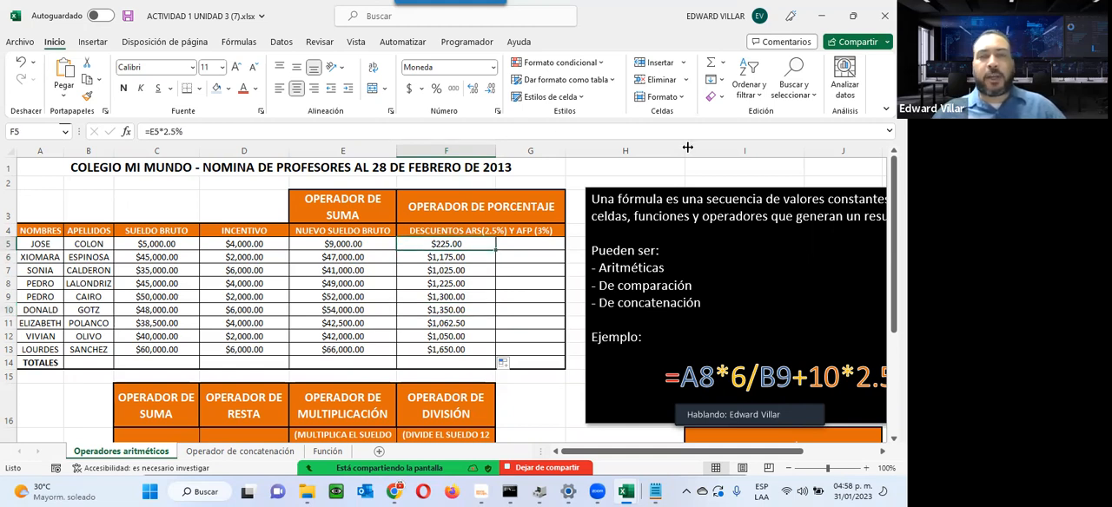
left_click(648, 172)
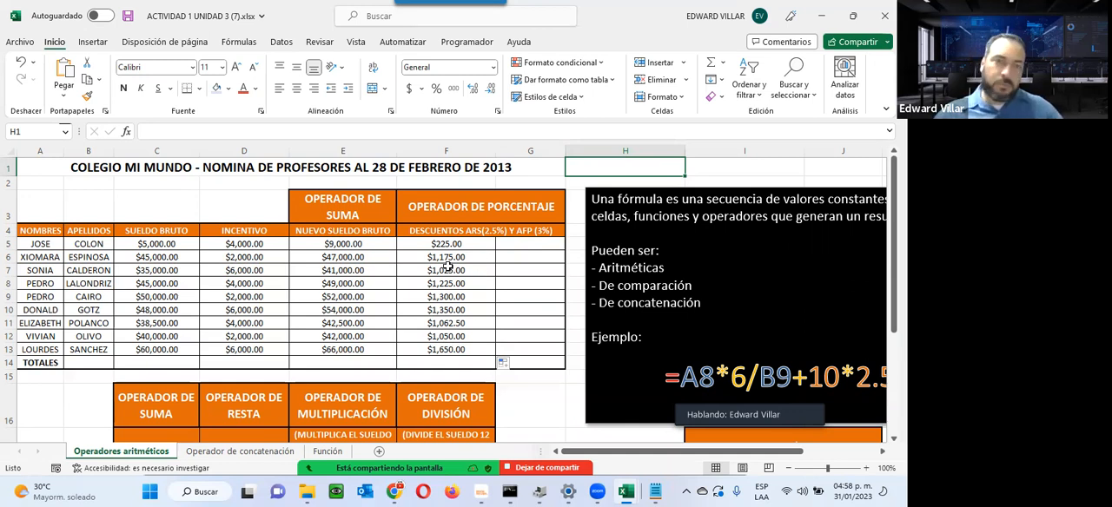
Step: Calculate the AFP discount with the formula =E5*3% in G5 and copy it down through G13
left_click(545, 241)
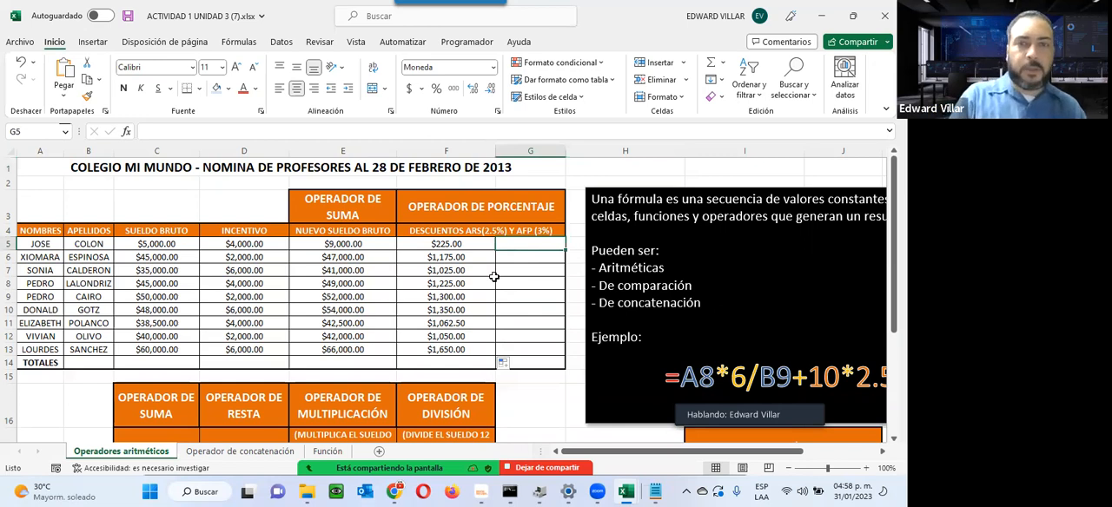
type("=")
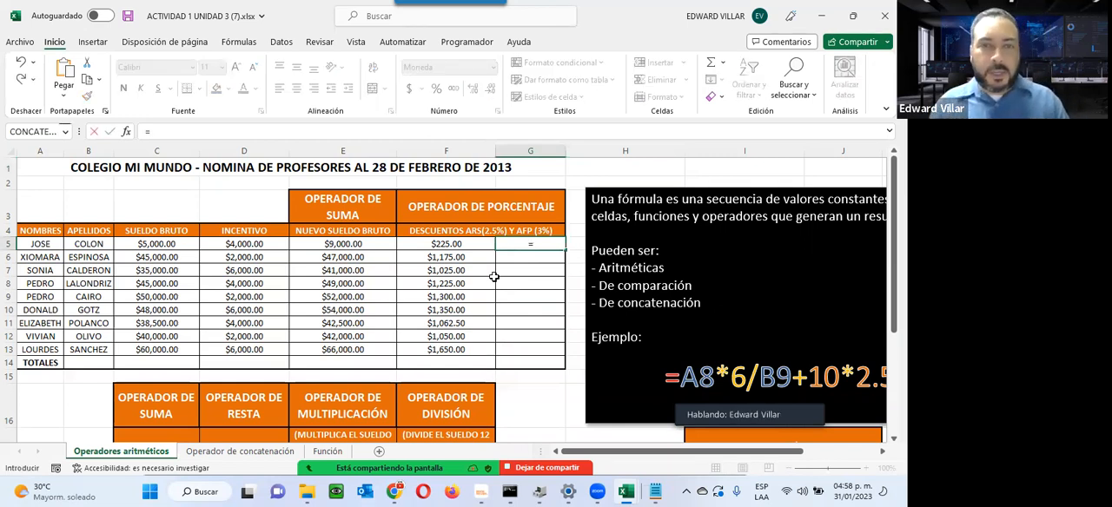
left_click(356, 244)
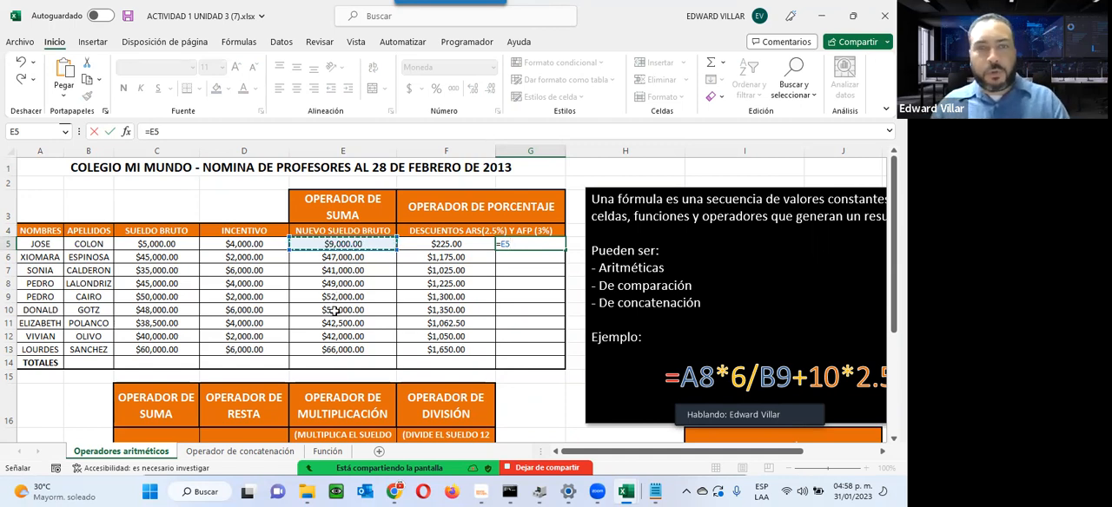
type("*3")
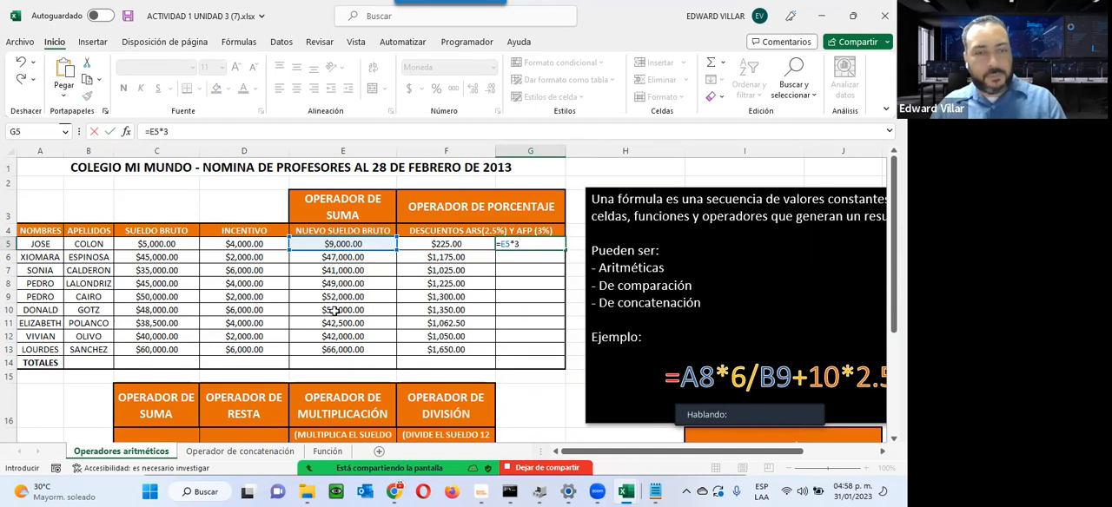
type("%")
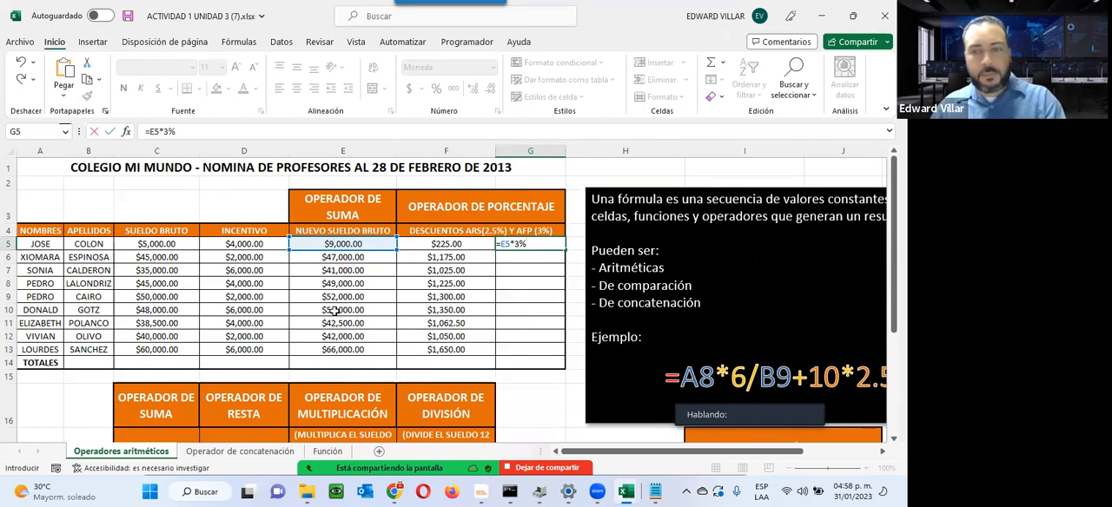
key("Return")
left_click(559, 244)
left_click_drag(563, 250, 543, 349)
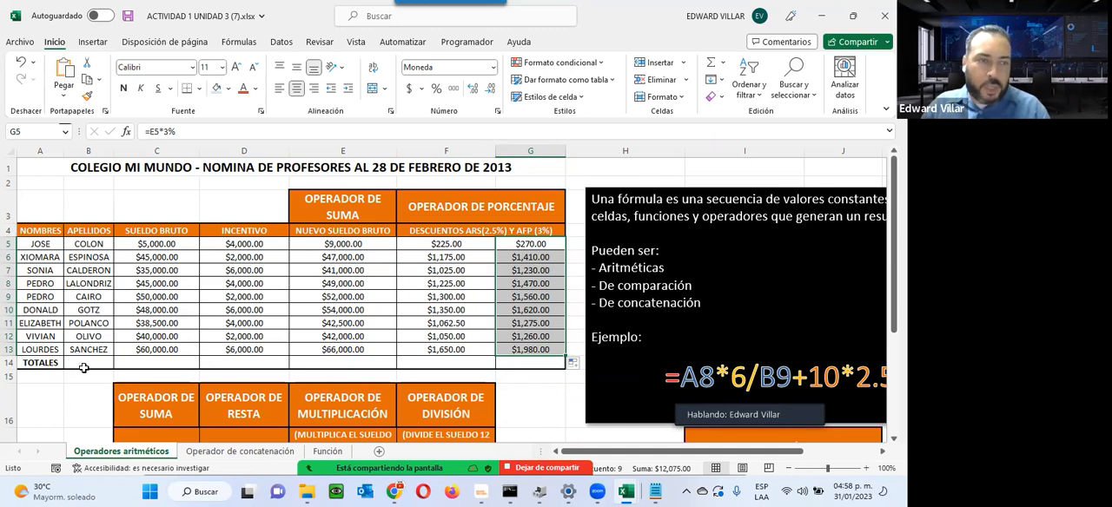
Step: Total the gross salaries in C14 of the TOTALES row with AutoSum and copy the formula across through G14
left_click_drag(84, 360, 520, 363)
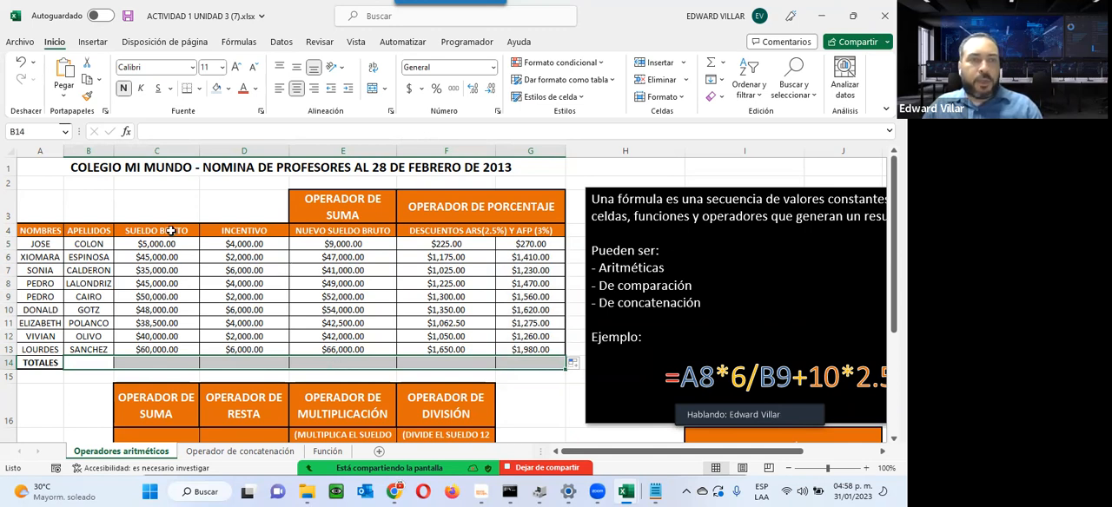
left_click_drag(173, 242, 157, 367)
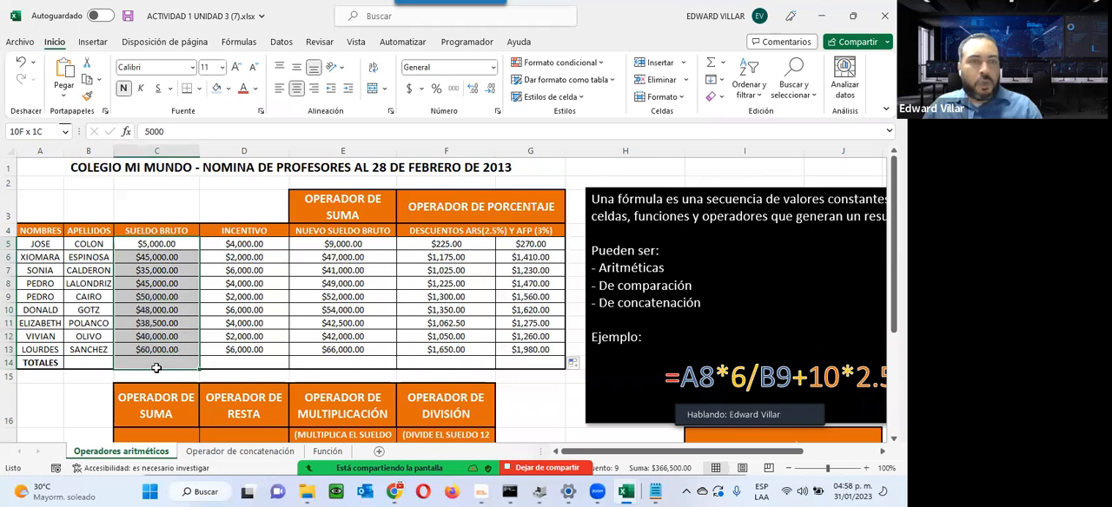
left_click_drag(157, 367, 156, 367)
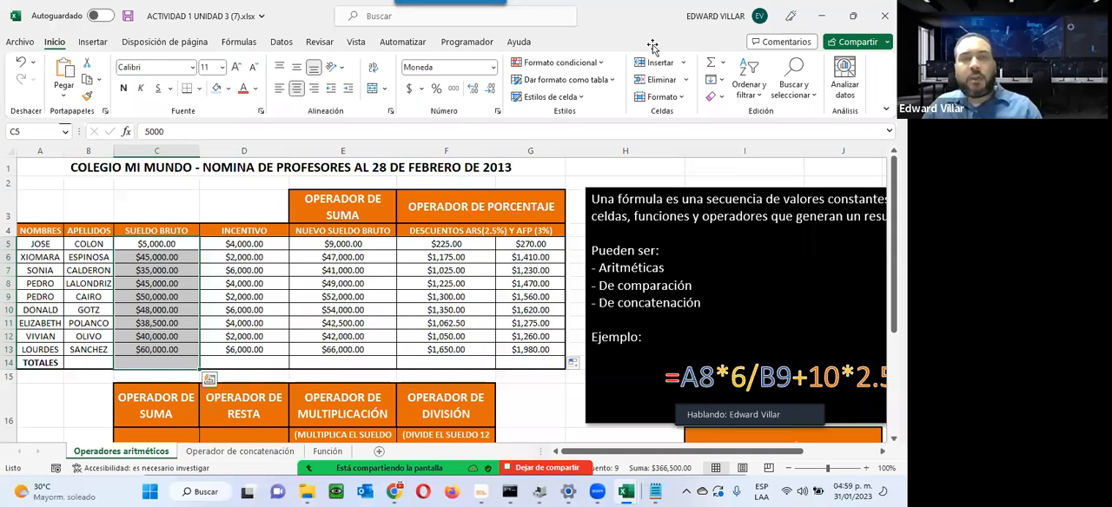
left_click(711, 67)
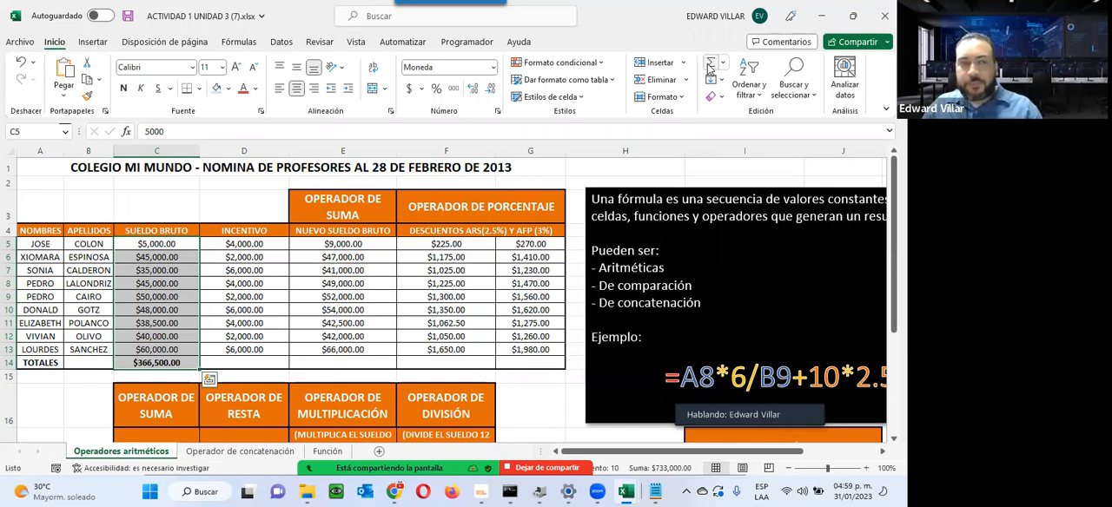
left_click(134, 365)
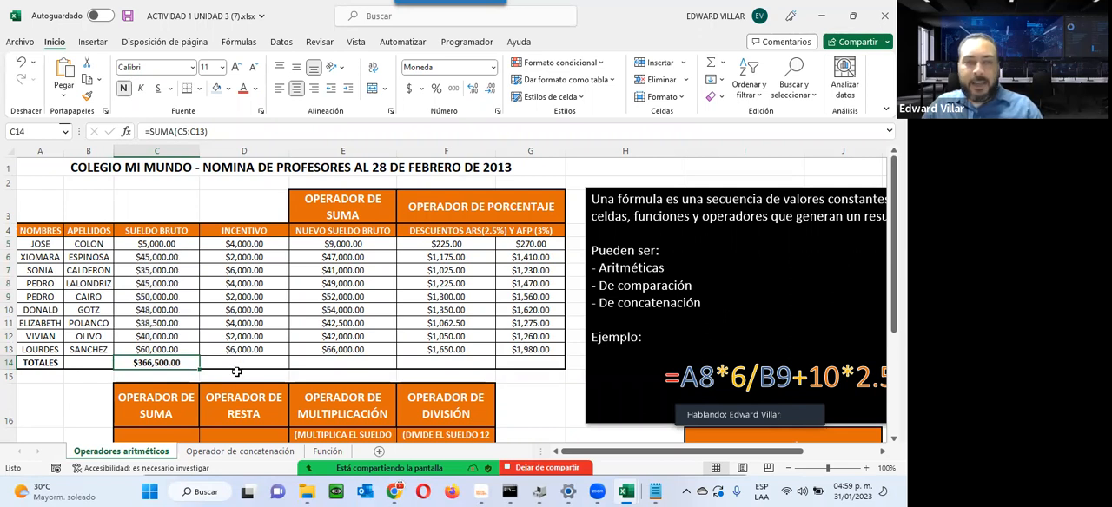
left_click_drag(198, 369, 552, 362)
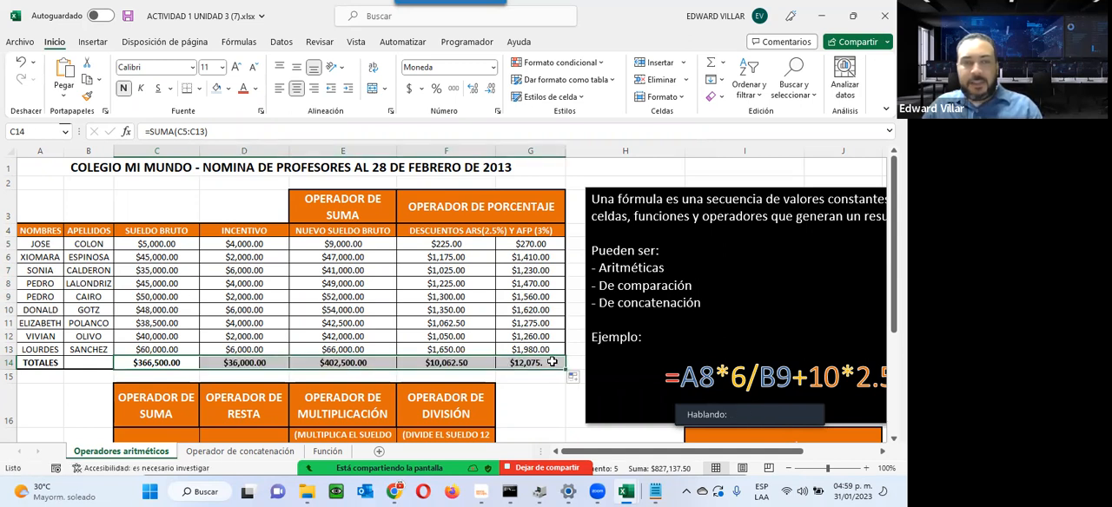
Step: Check the copied SUMA formulas in D14 through G14 of the TOTALES row and leave each one unchanged
double_click(225, 362)
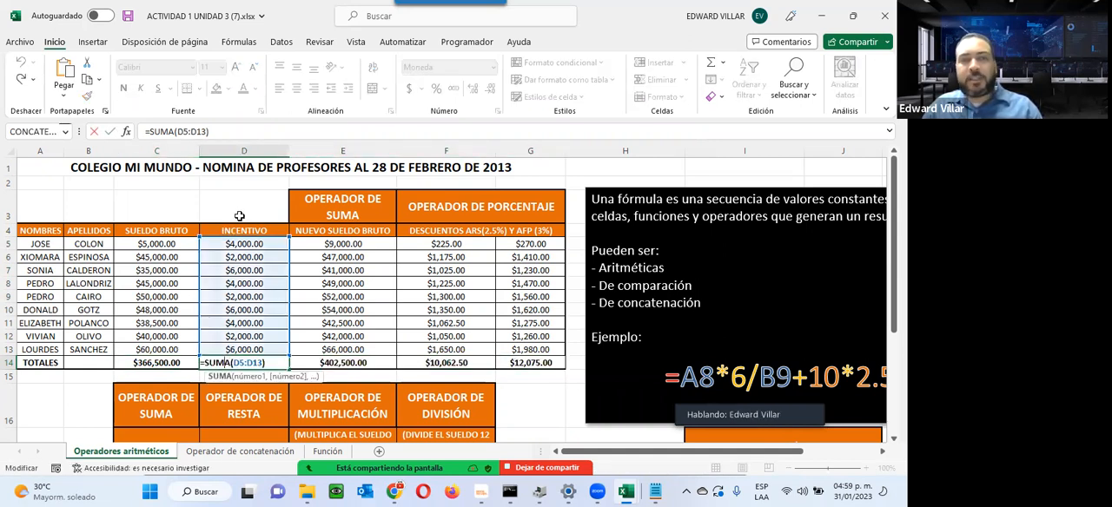
key("Escape")
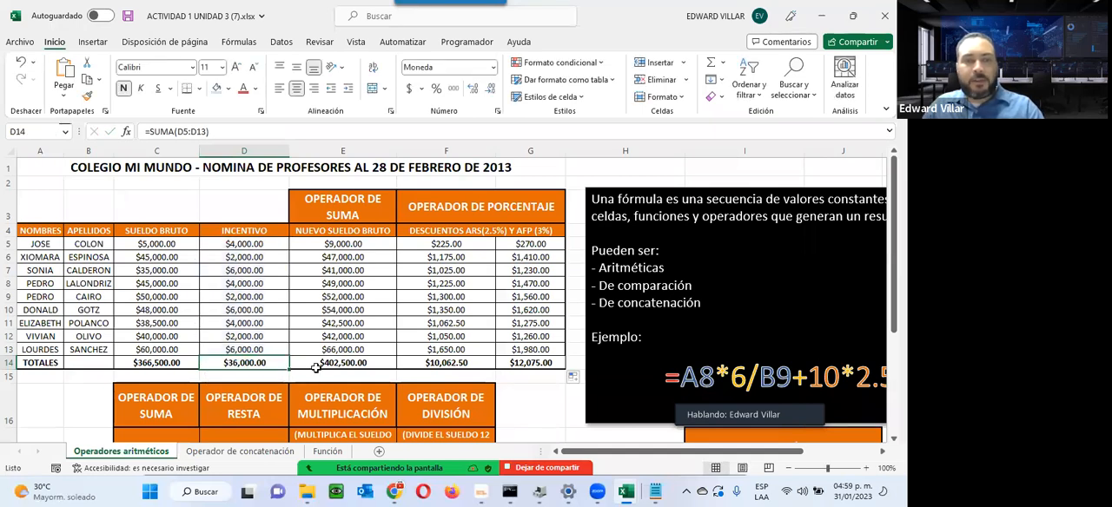
double_click(318, 363)
key("Escape")
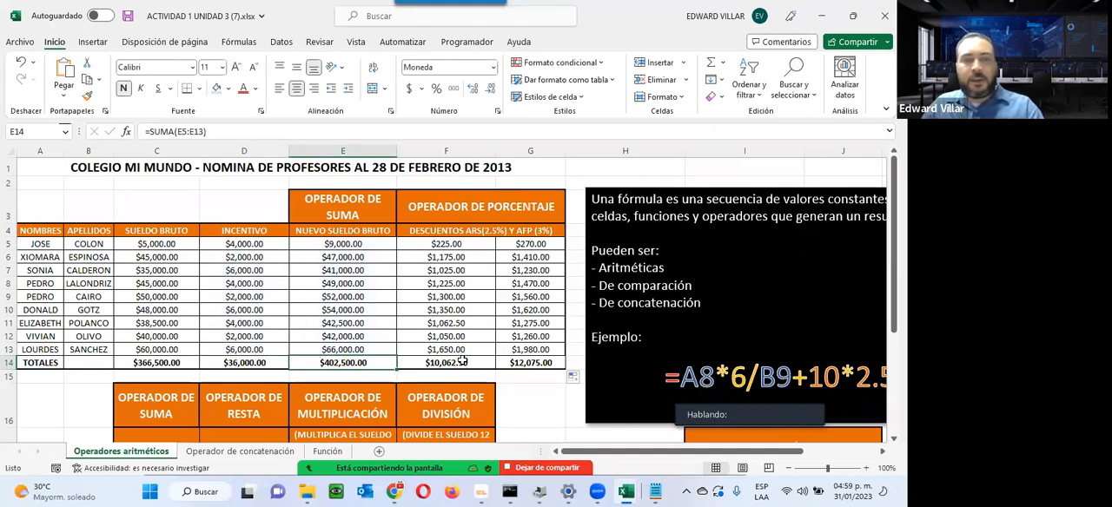
double_click(464, 361)
key("Escape")
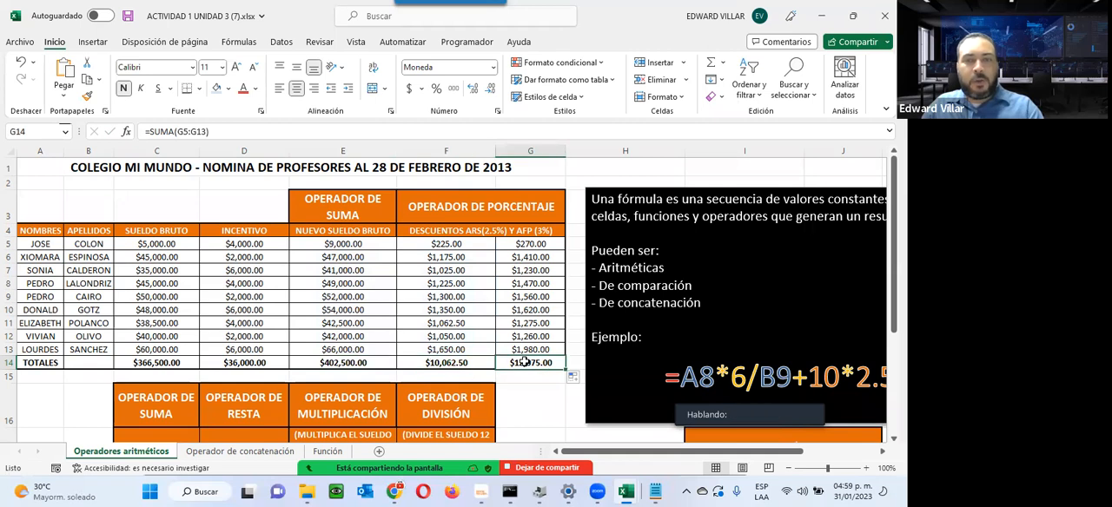
double_click(527, 363)
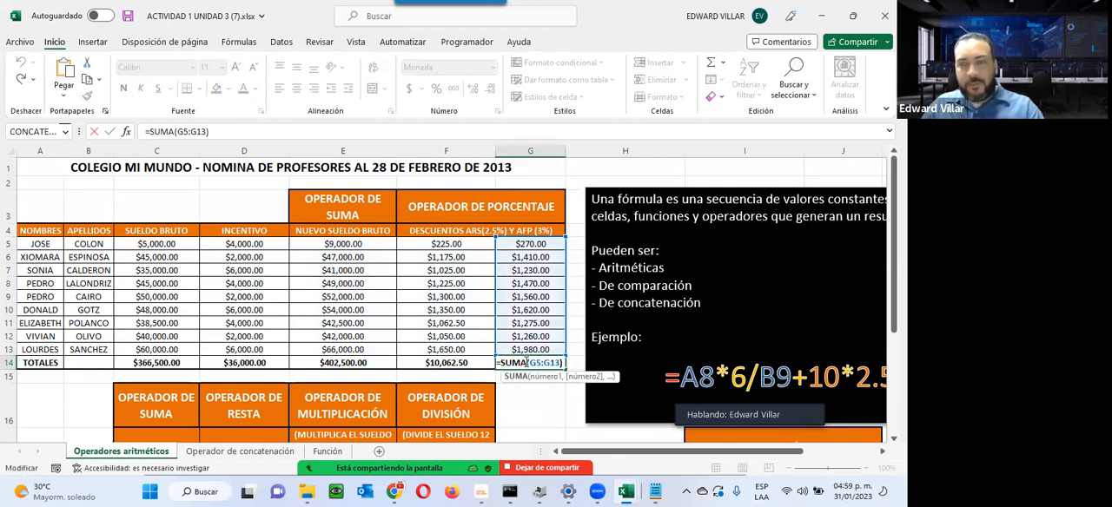
key("Escape")
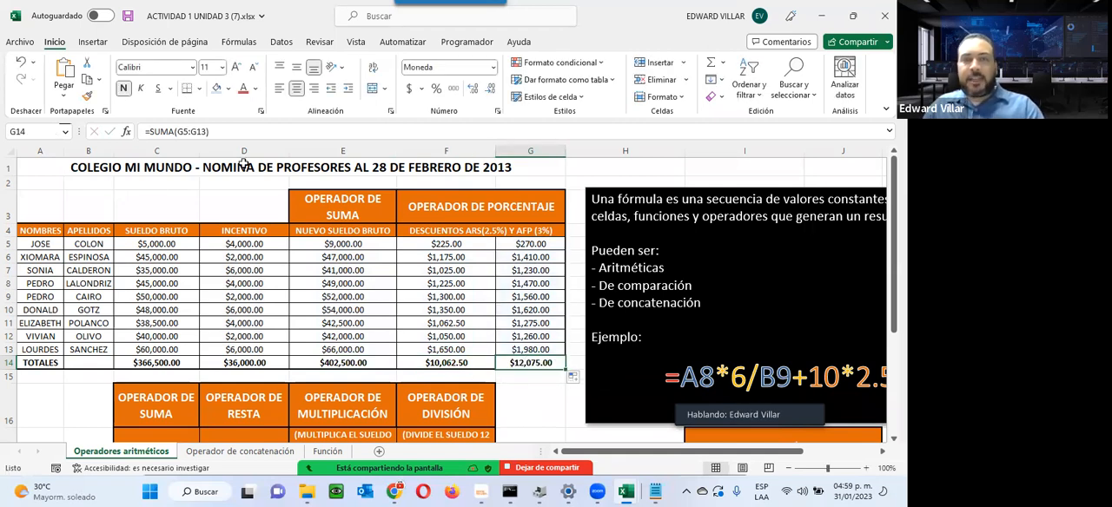
Step: Review the second table's addition, subtraction, multiplication and division columns alongside the gross salaries in C5:C13
scroll(246, 311, "down", 1)
scroll(246, 311, "up", 1)
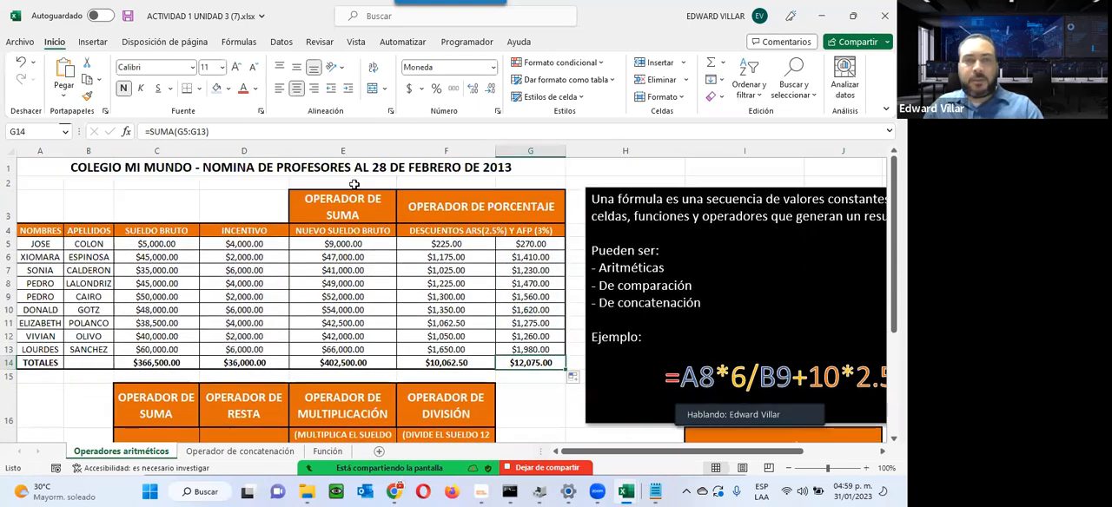
scroll(285, 318, "down", 4)
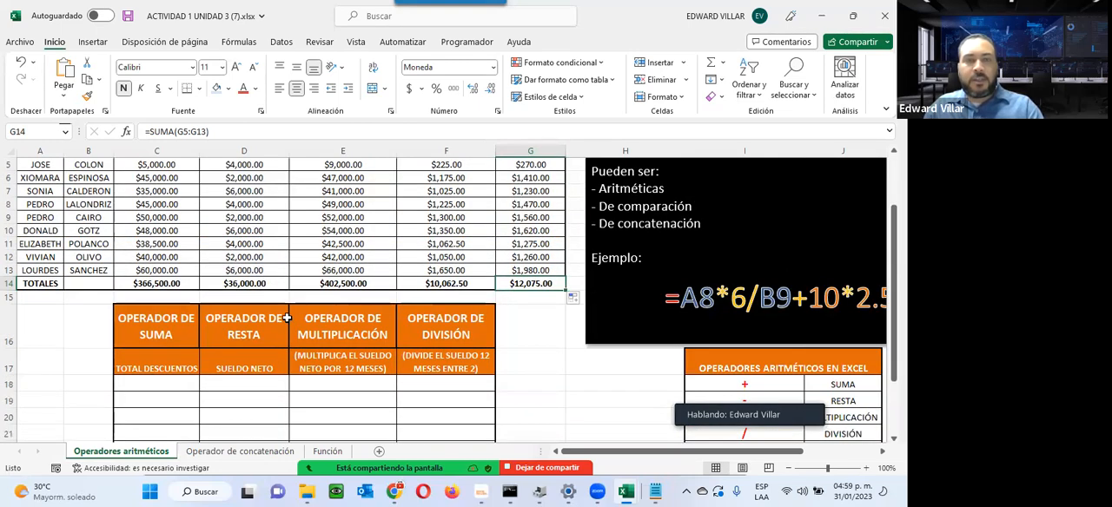
scroll(181, 313, "down", 2)
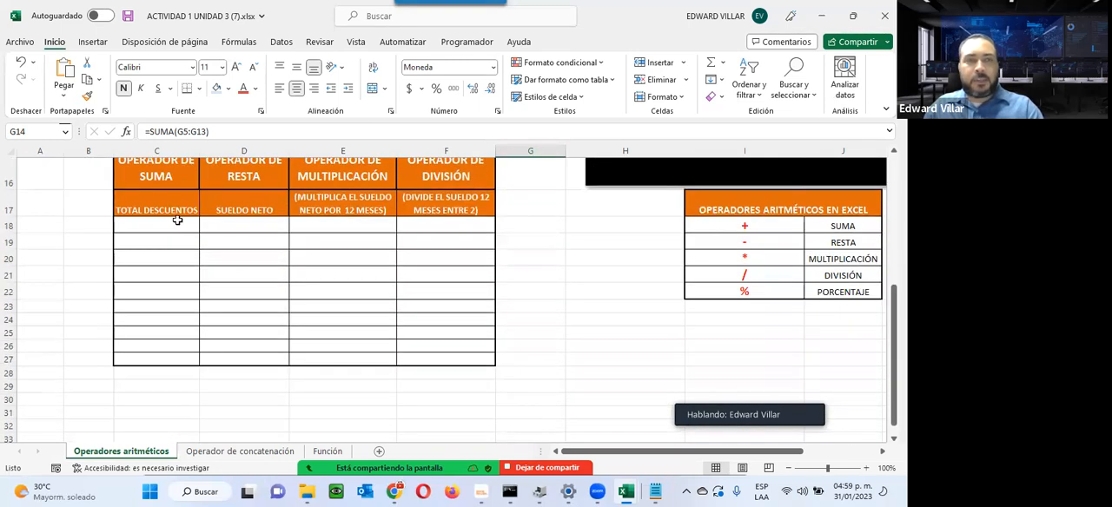
scroll(177, 221, "up", 4)
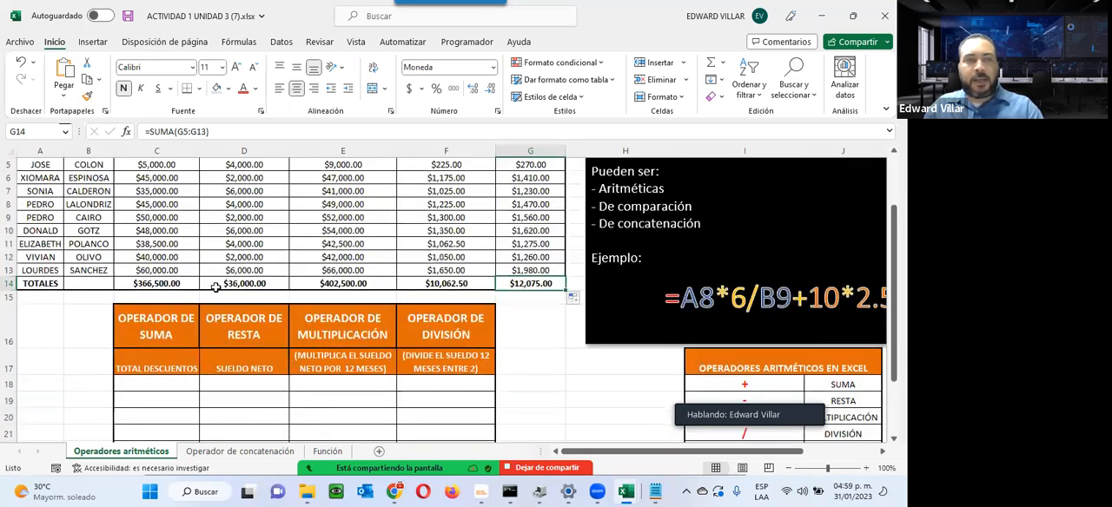
scroll(191, 261, "up", 1)
left_click_drag(136, 205, 135, 305)
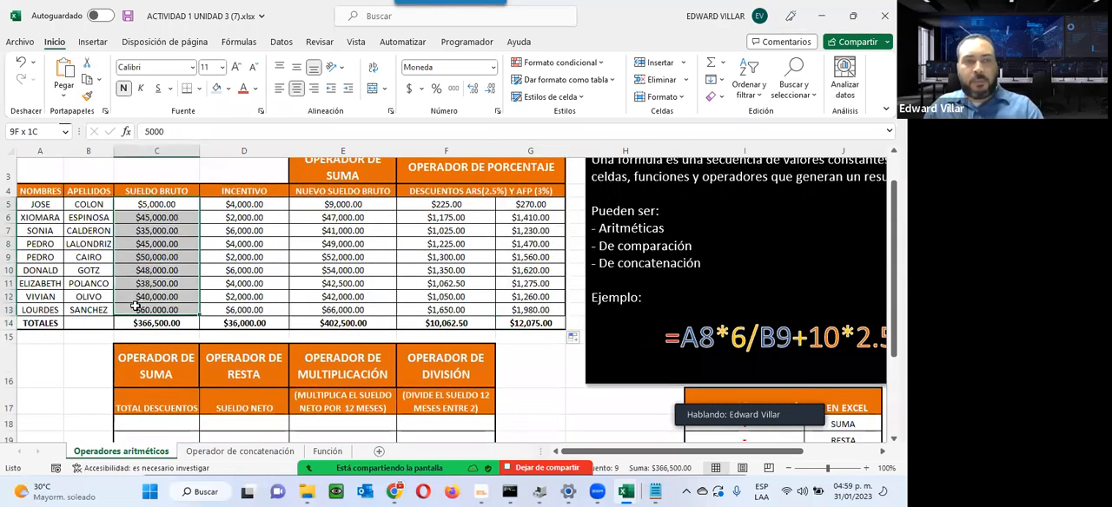
scroll(348, 348, "down", 2)
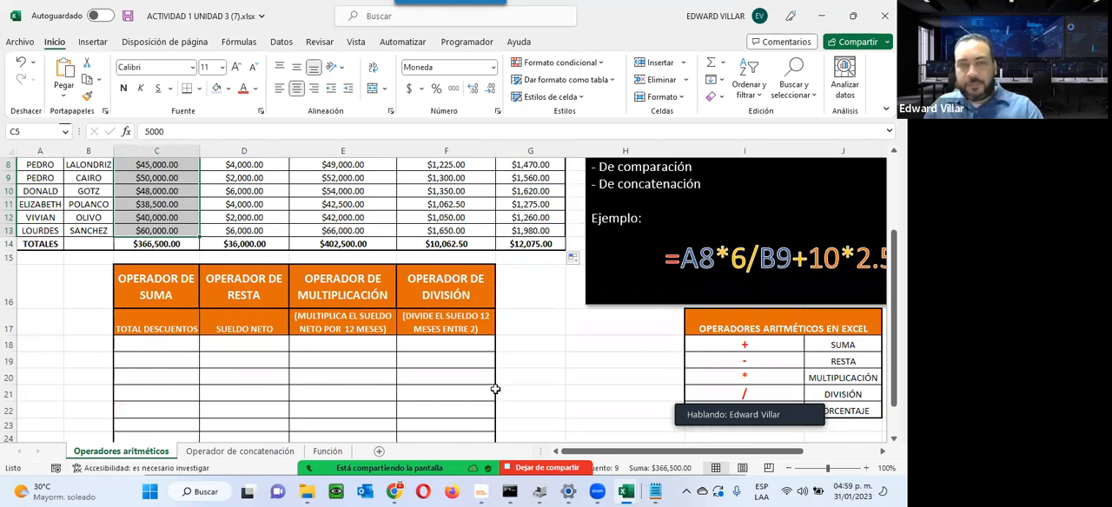
Step: Open the Operador de concatenación sheet and review its teacher table and the concatenation operator box
left_click(239, 454)
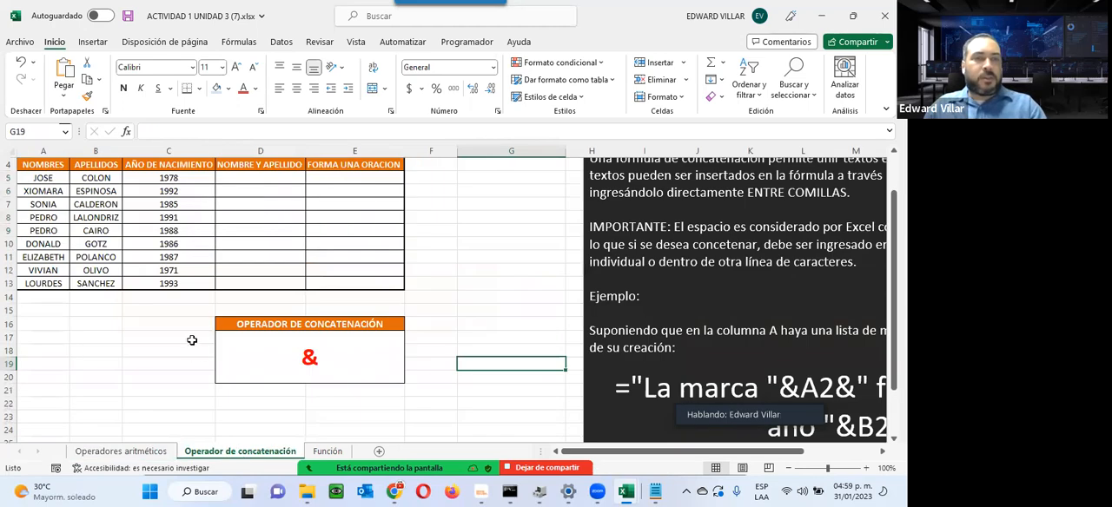
scroll(190, 341, "up", 1)
scroll(191, 341, "down", 2)
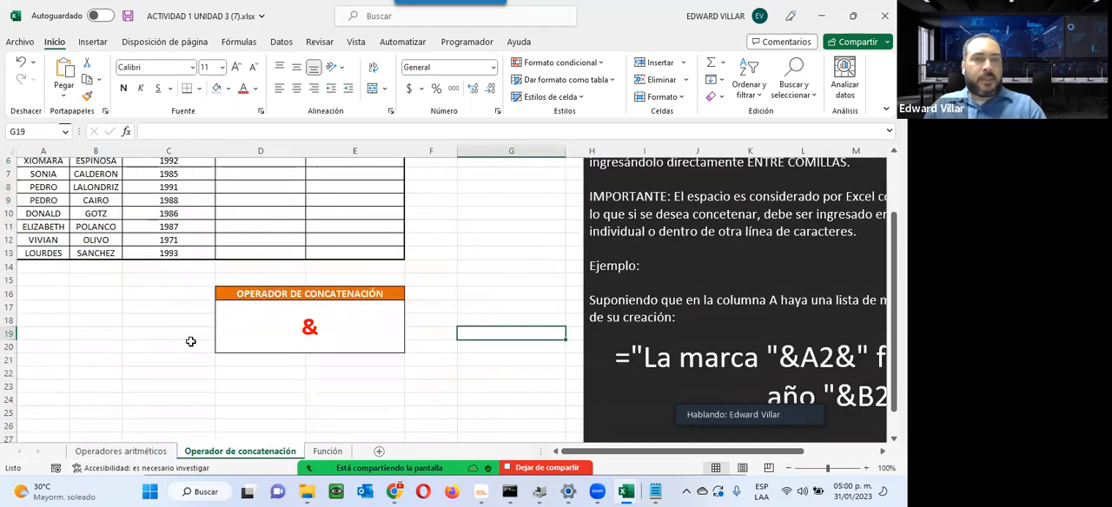
scroll(191, 342, "up", 2)
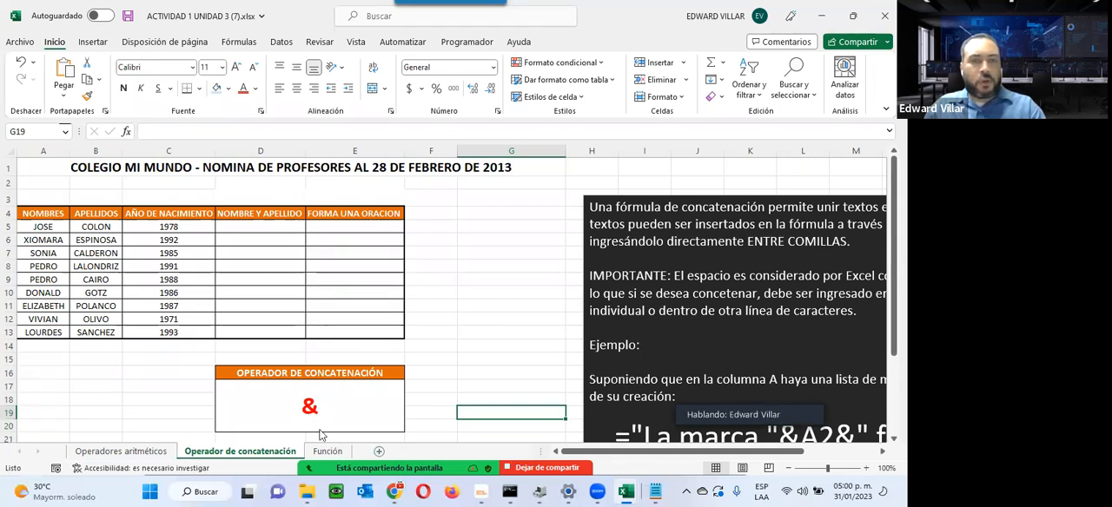
Step: Switch to the Función sheet and review the SUMA to PROMEDIO rows and the gross salary column
left_click(335, 452)
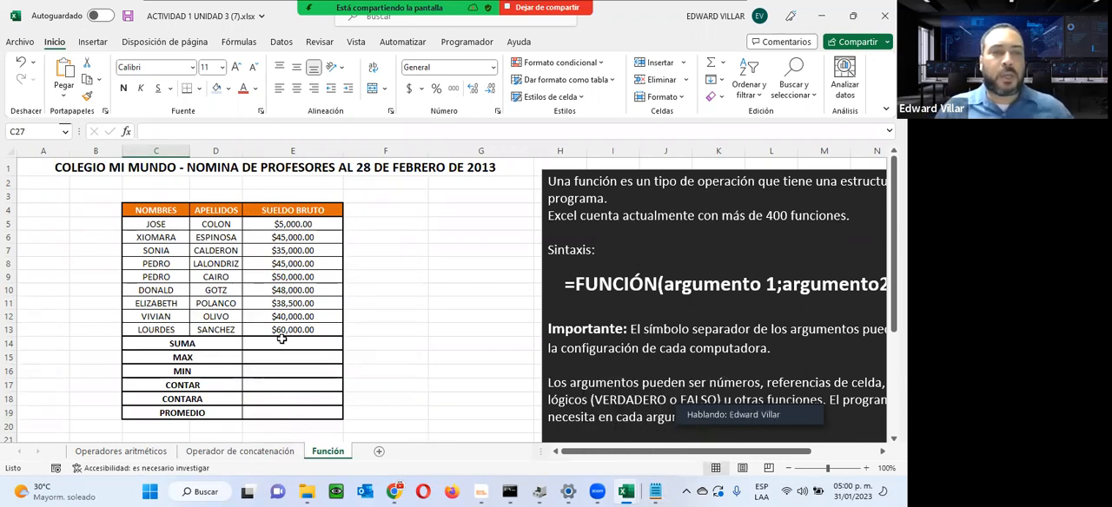
left_click(274, 343)
left_click_drag(208, 343, 195, 414)
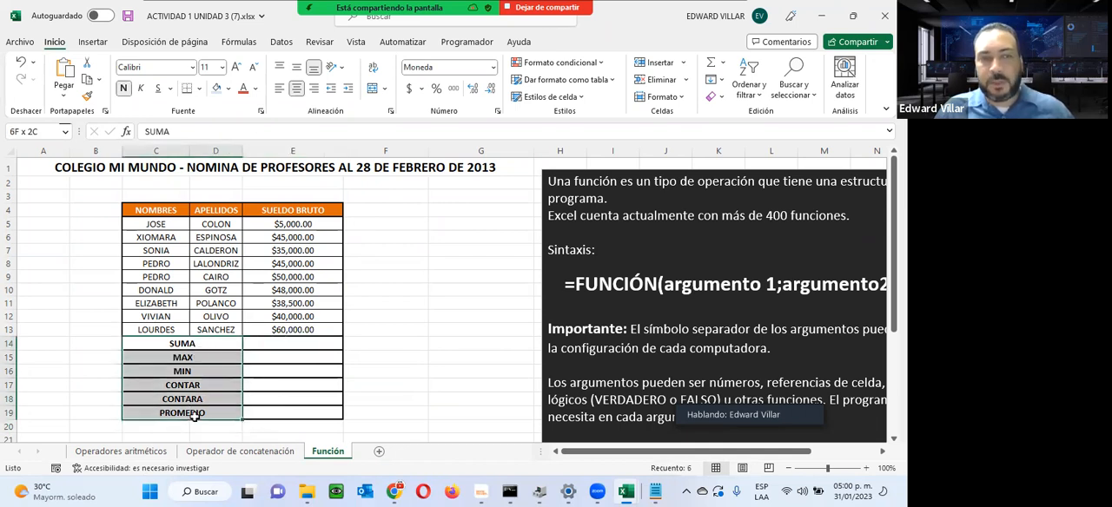
left_click_drag(295, 224, 284, 345)
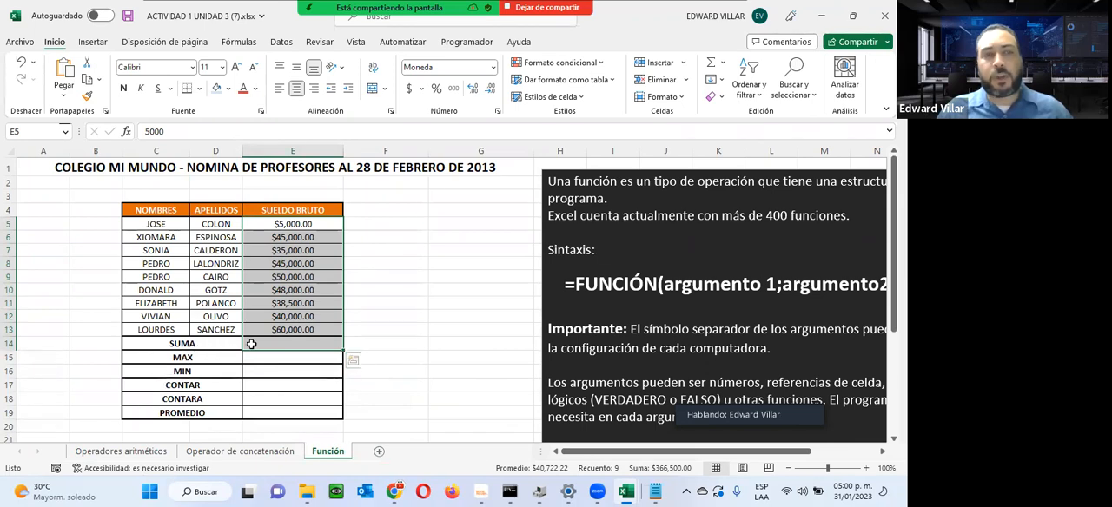
Step: Open the Insert Function dialog for cell E14 and browse the complete function list under the Todo category
left_click(290, 344)
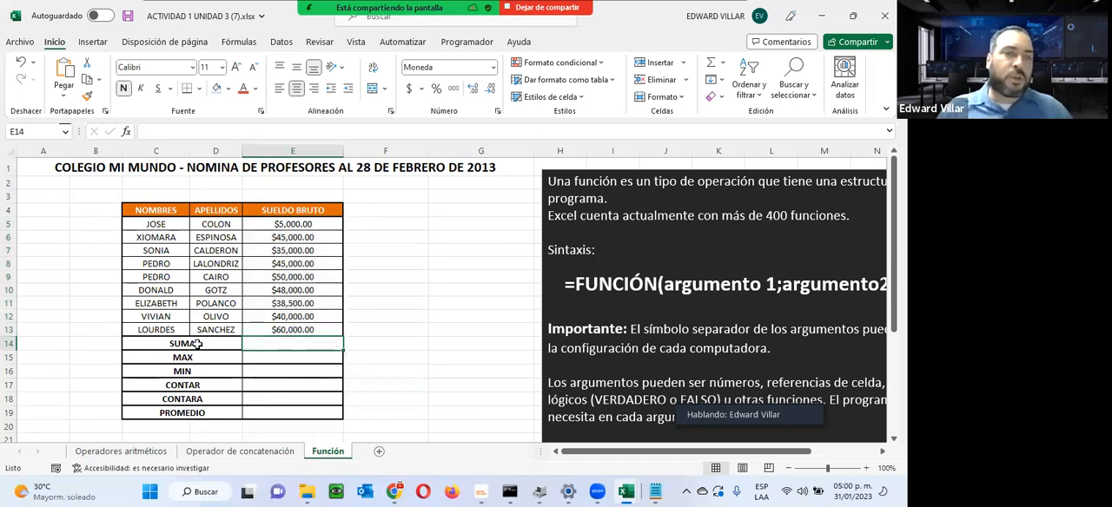
left_click(127, 133)
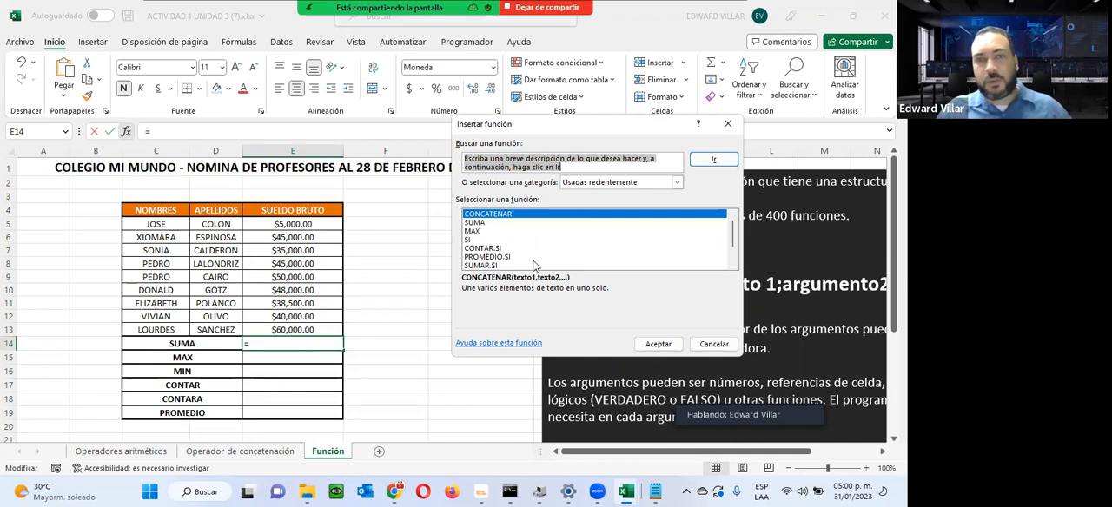
left_click(677, 183)
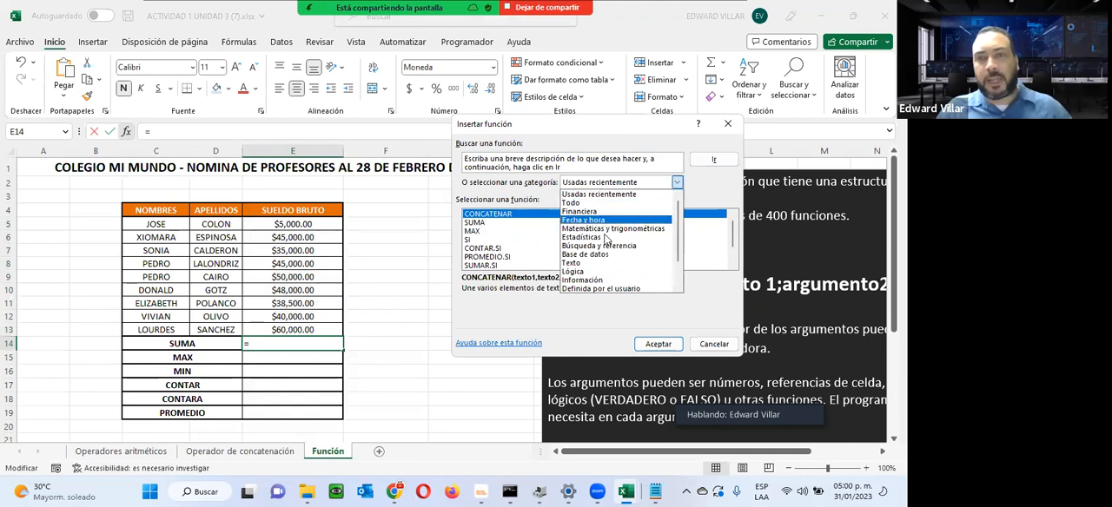
left_click(572, 204)
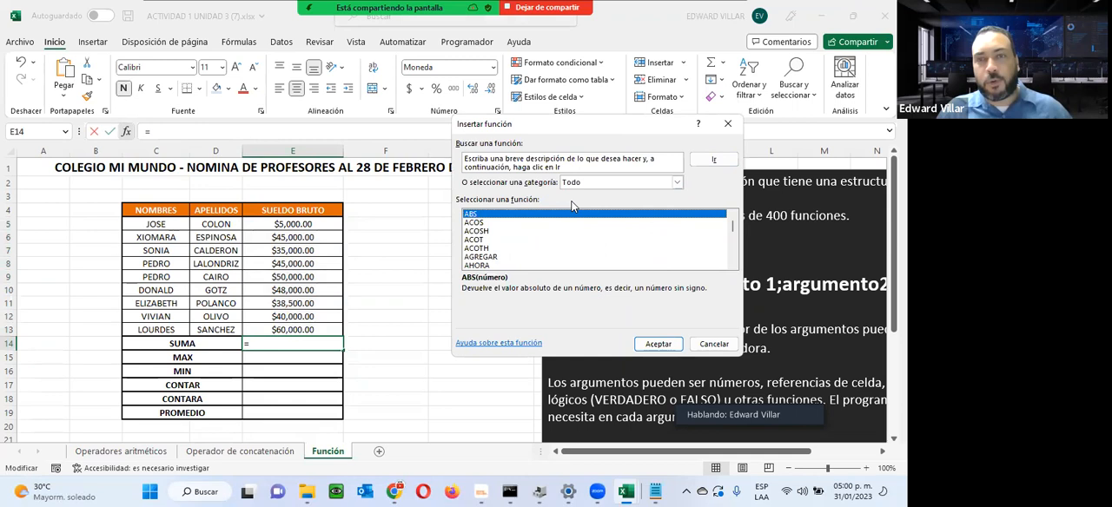
left_click(734, 264)
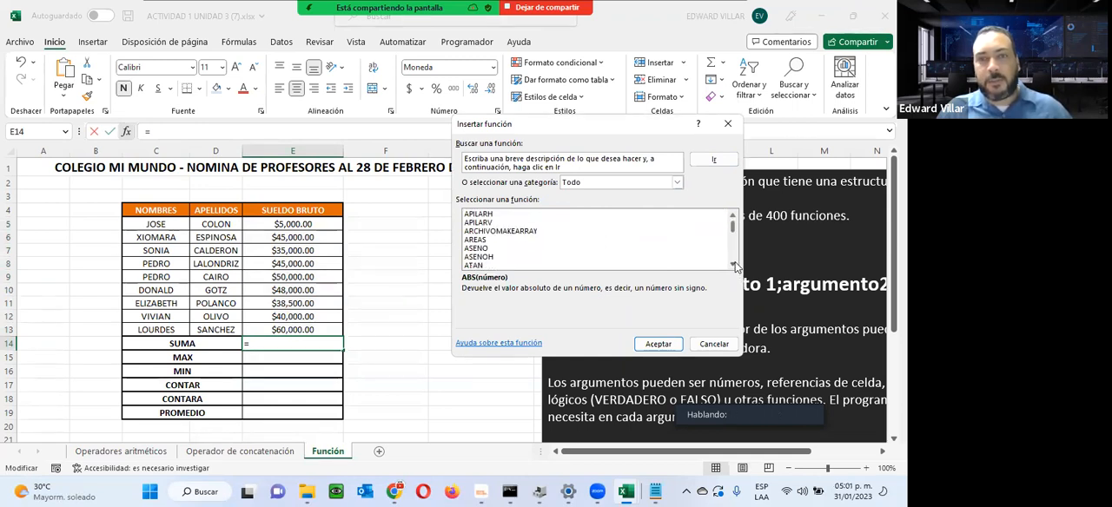
left_click_drag(734, 265, 734, 265)
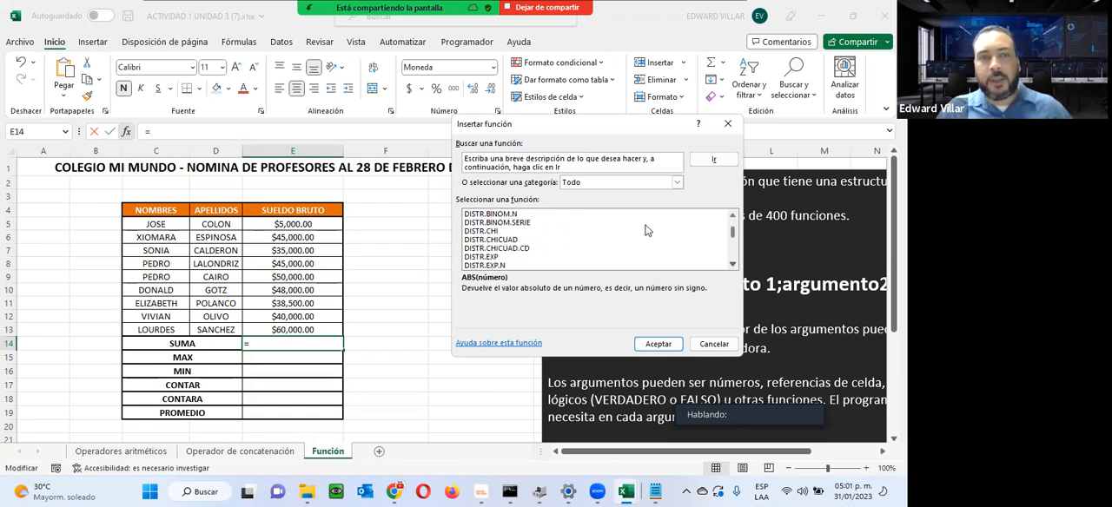
Step: Search for the suma function and insert SUMA in E14 with the range E5:E13
left_click(526, 158)
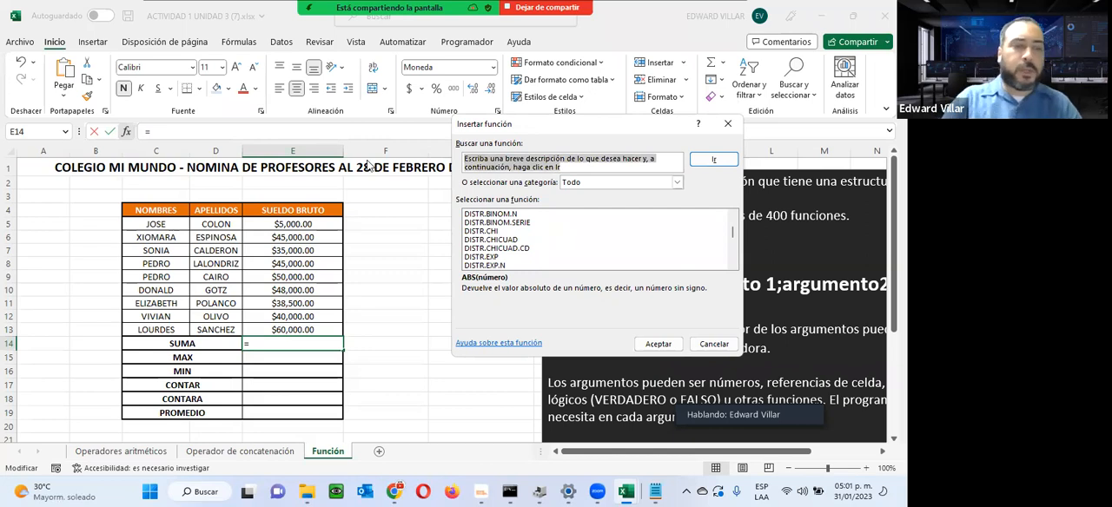
type("suma")
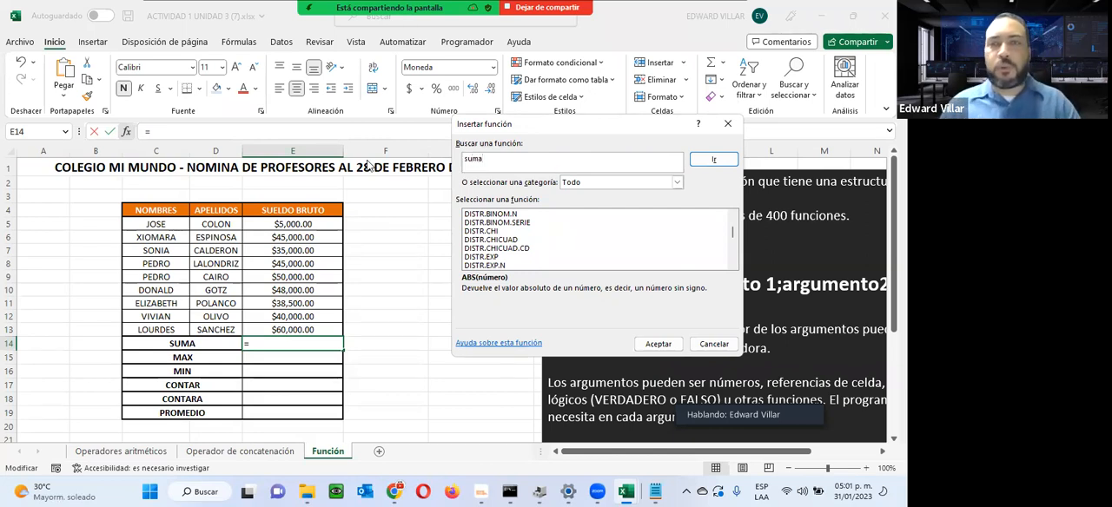
left_click(713, 159)
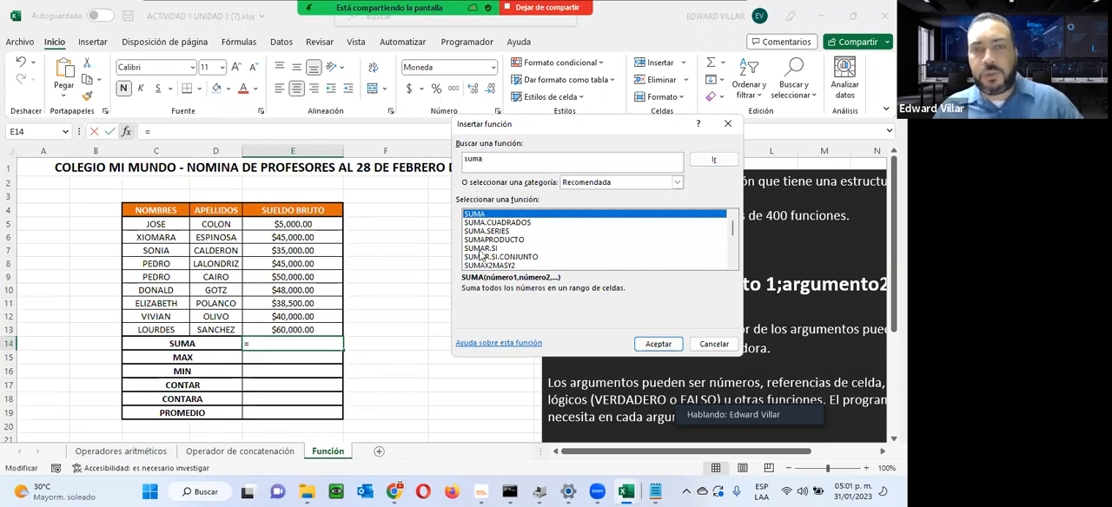
scroll(480, 261, "down", 4)
scroll(482, 263, "up", 4)
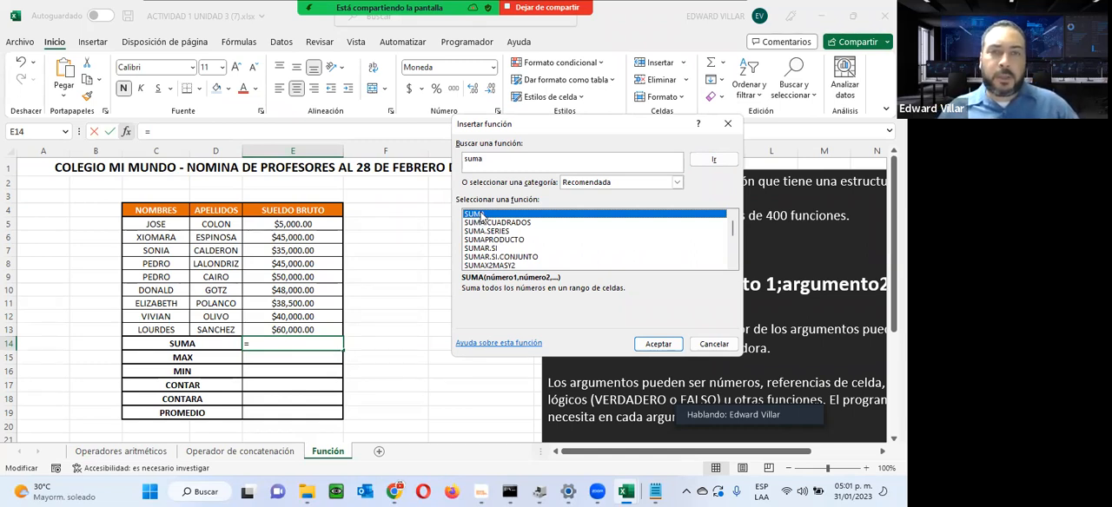
left_click(658, 344)
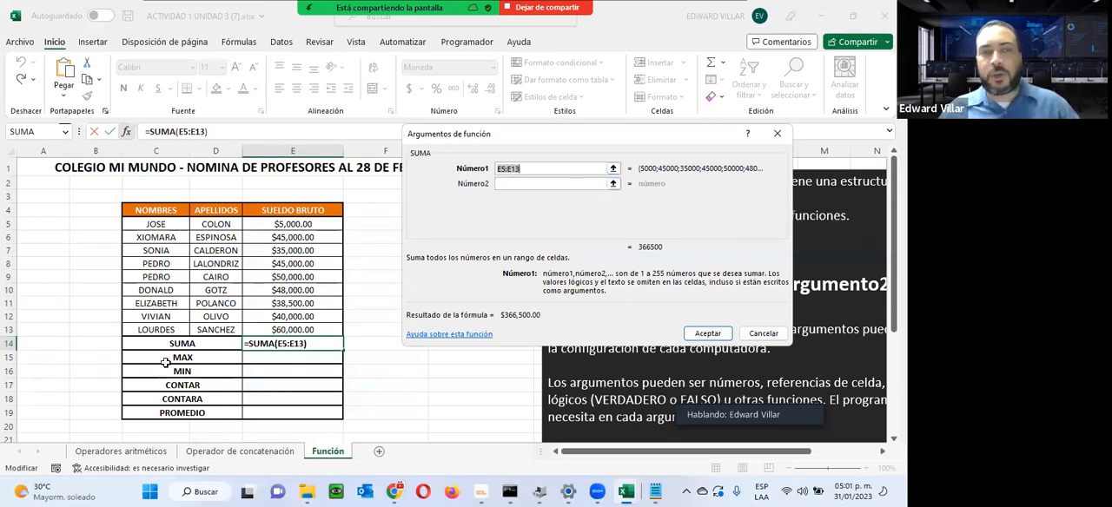
left_click_drag(277, 225, 270, 329)
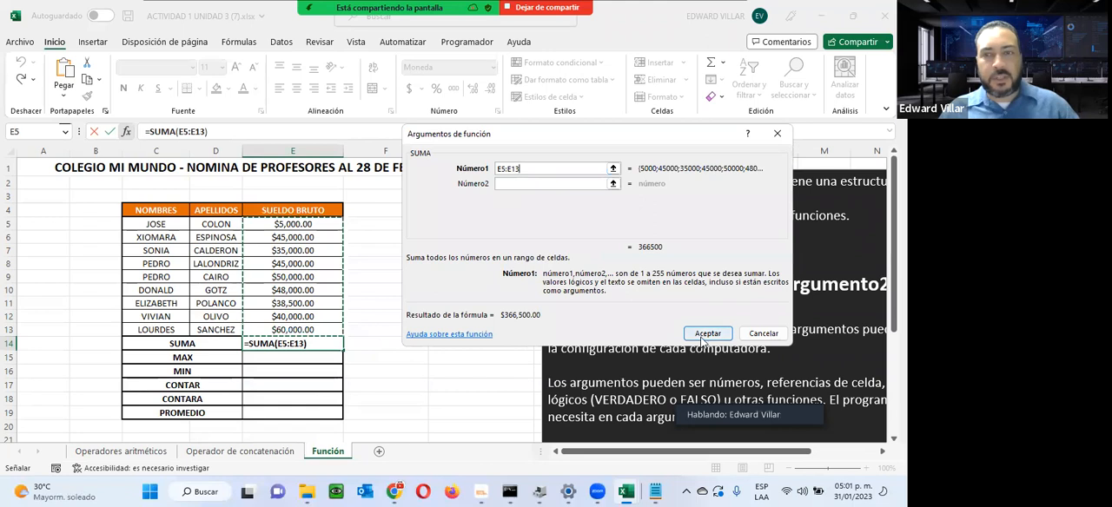
left_click(705, 333)
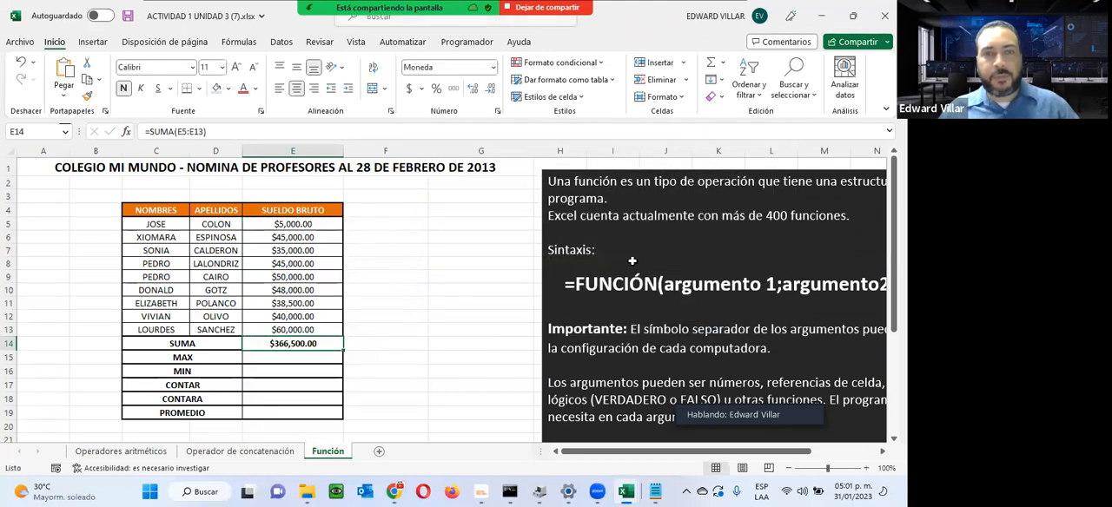
Step: Insert the MAX function in E15 from the recently used functions, with the range E5:E13
left_click(256, 358)
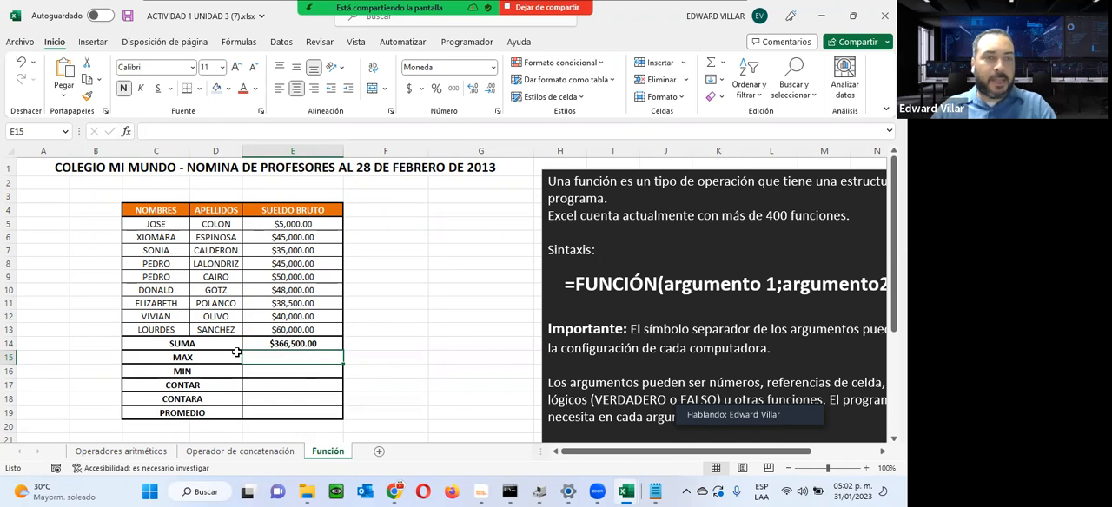
left_click(125, 133)
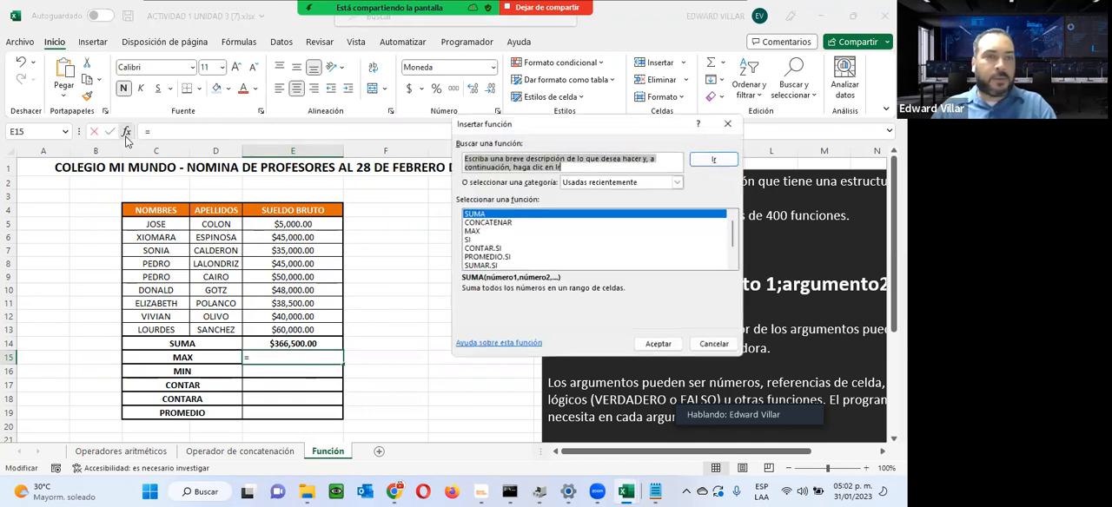
left_click(491, 232)
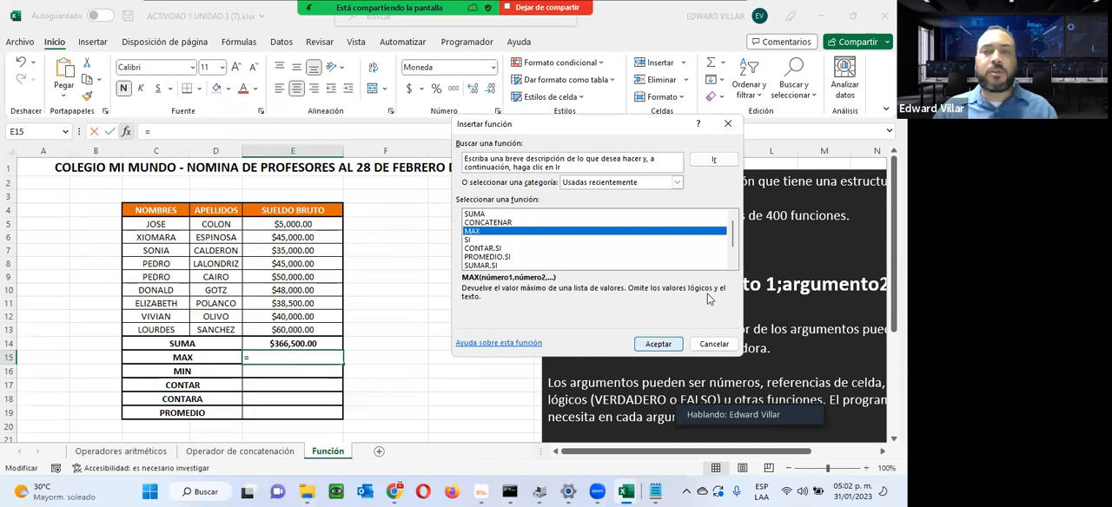
left_click(658, 344)
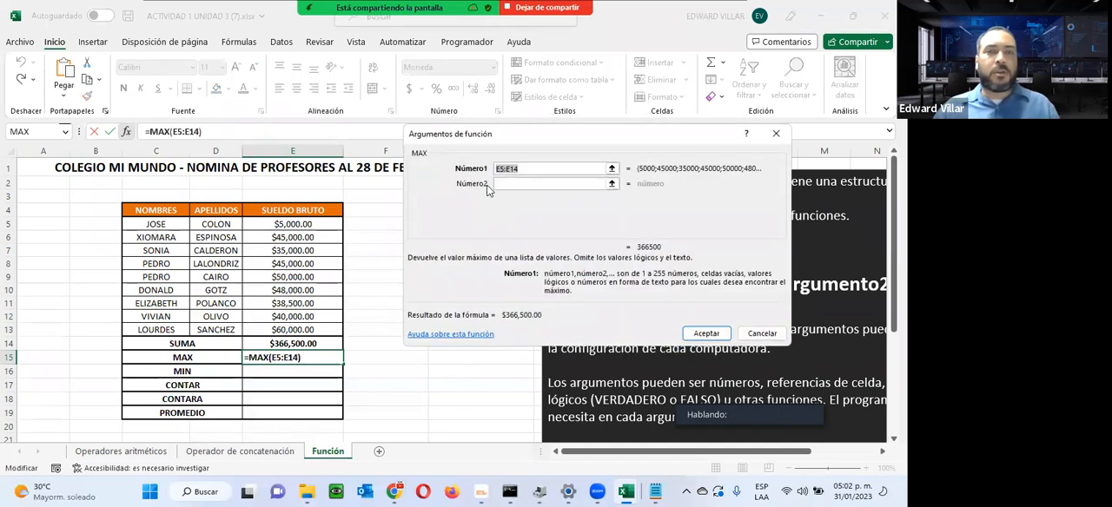
left_click_drag(303, 224, 294, 333)
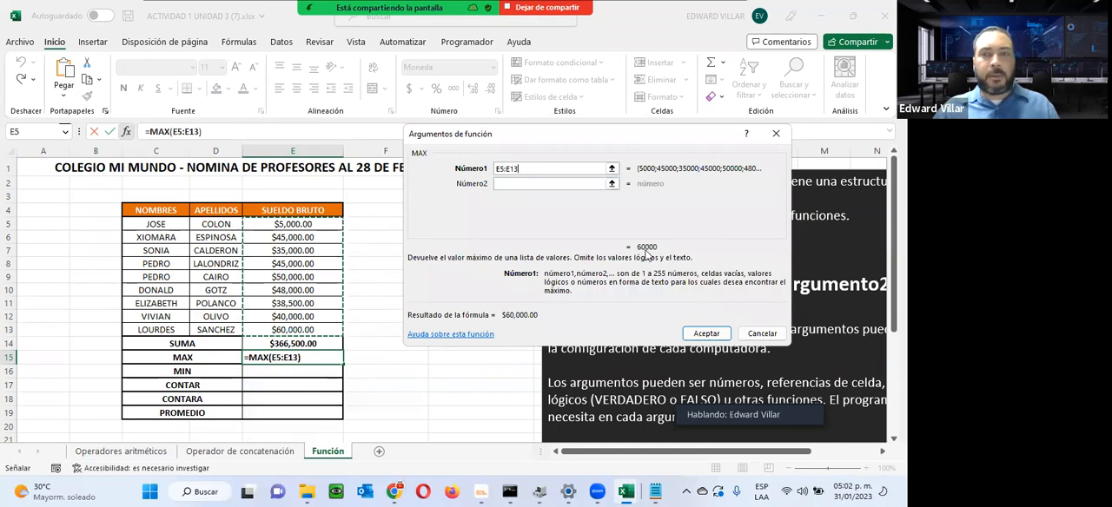
left_click(706, 334)
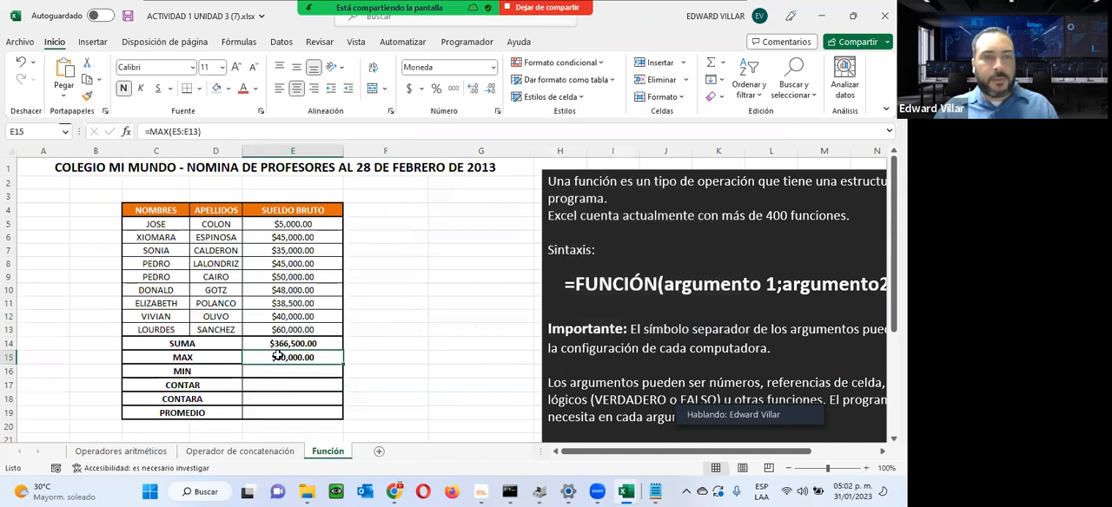
Step: Change the gross salary in E12 to 150000 to test the SUMA and MAX formulas
left_click(288, 318)
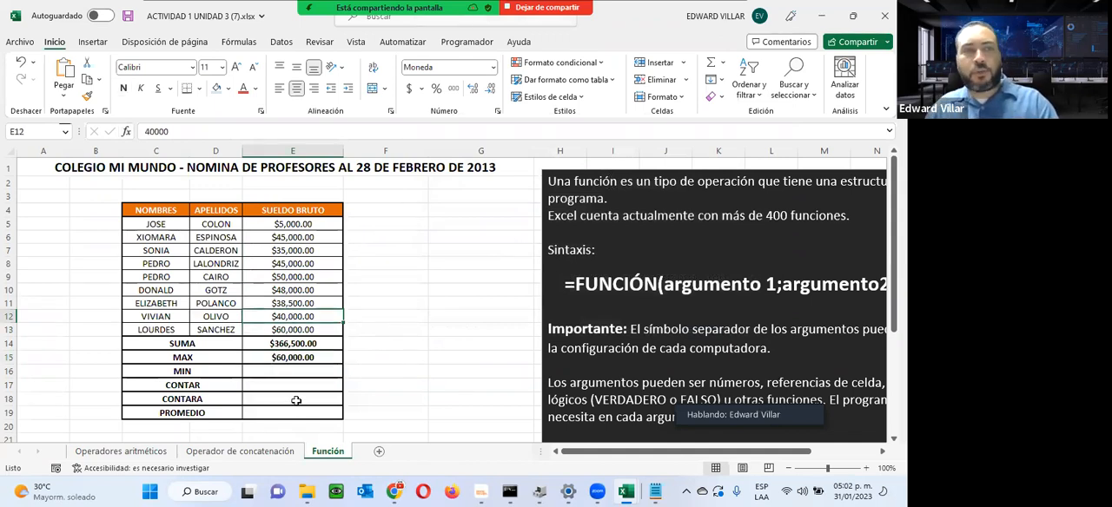
type("150000")
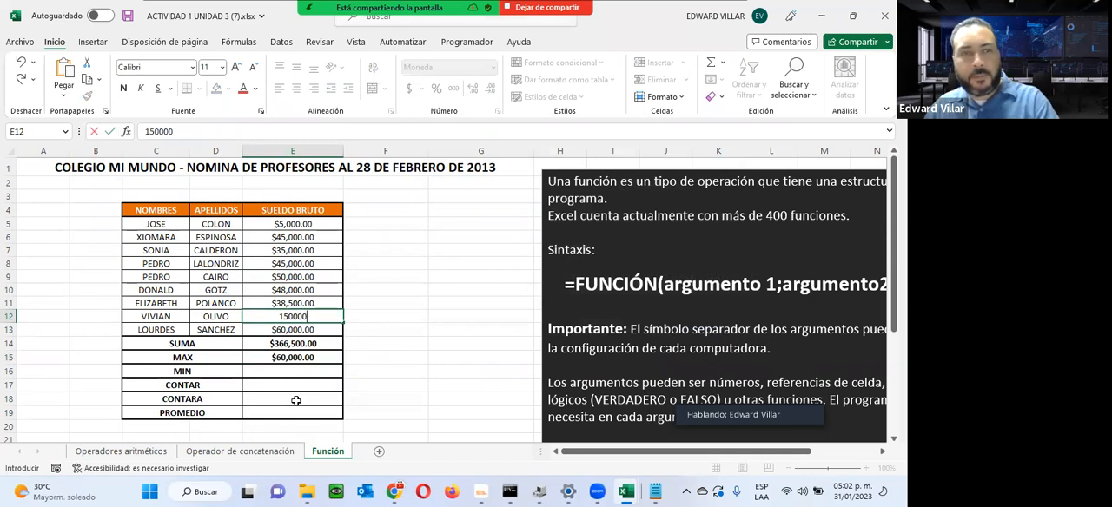
key("Return")
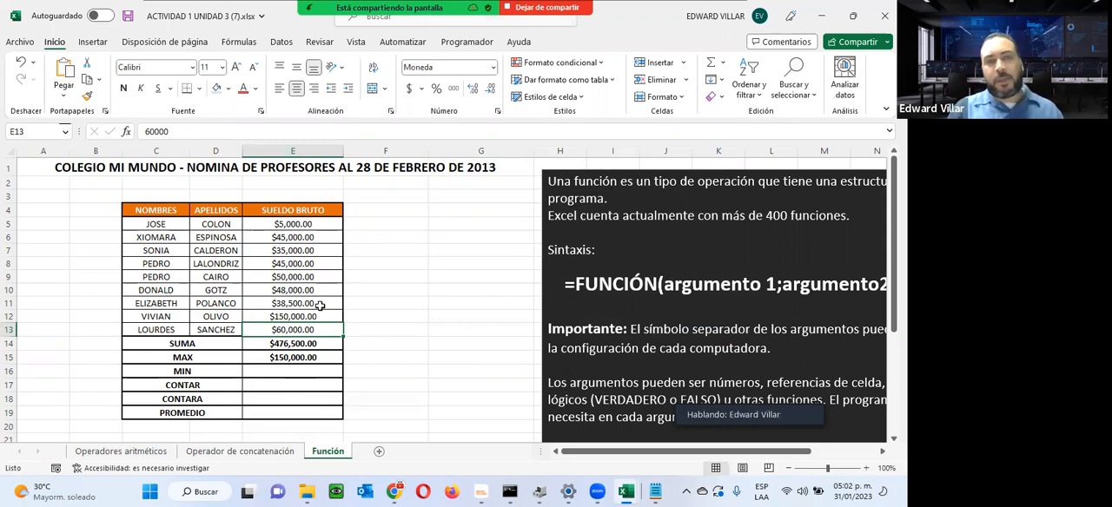
Step: Go over the empty MIN to PROMEDIO rows and return to the Operador de concatenación sheet
left_click(180, 372)
left_click(266, 397)
left_click(252, 415)
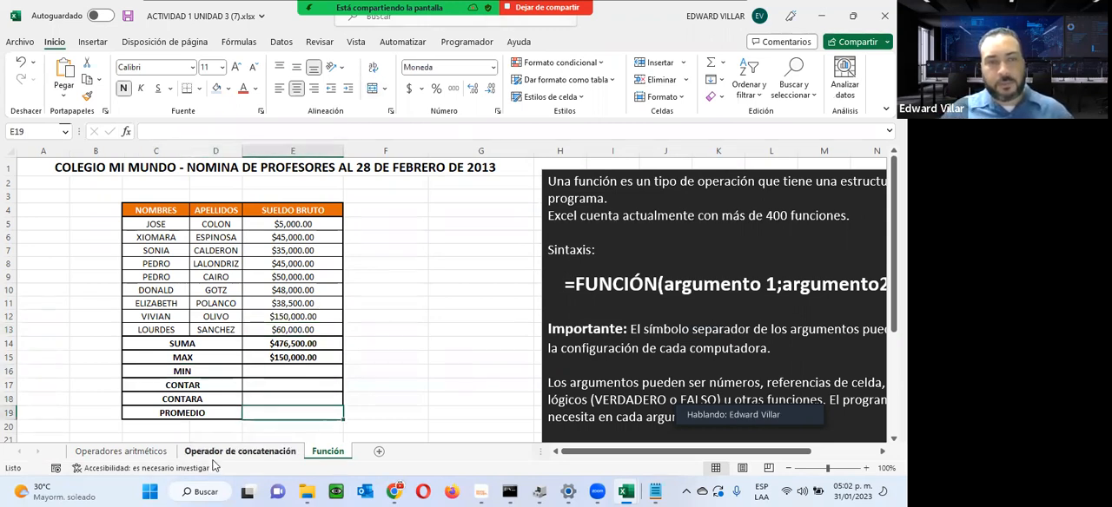
left_click(228, 449)
Step: Minimize the workbook and review the course page in Chrome, from the welcome banner to the next virtual meeting section
left_click(818, 17)
scroll(478, 361, "up", 10)
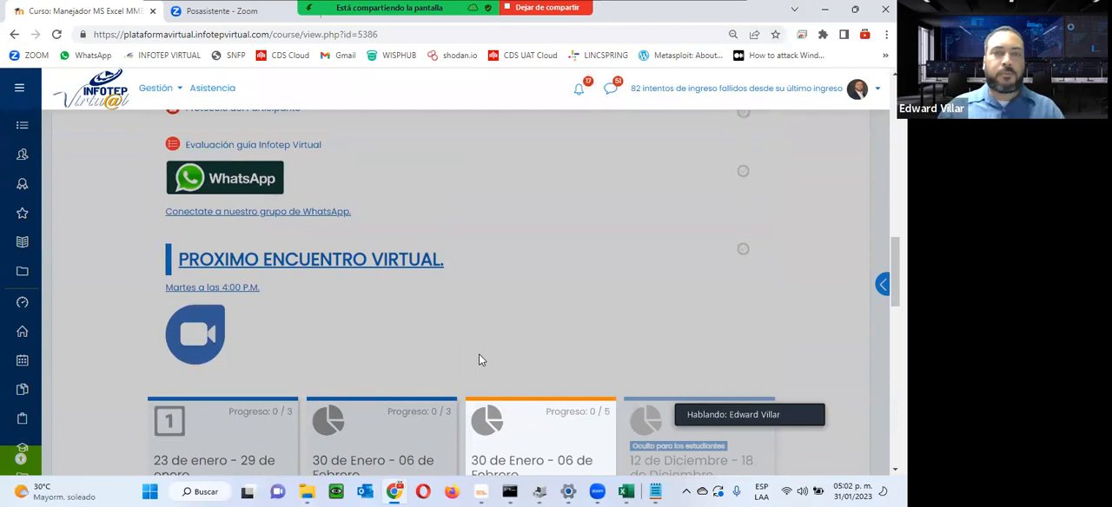
scroll(479, 360, "up", 4)
scroll(481, 357, "up", 8)
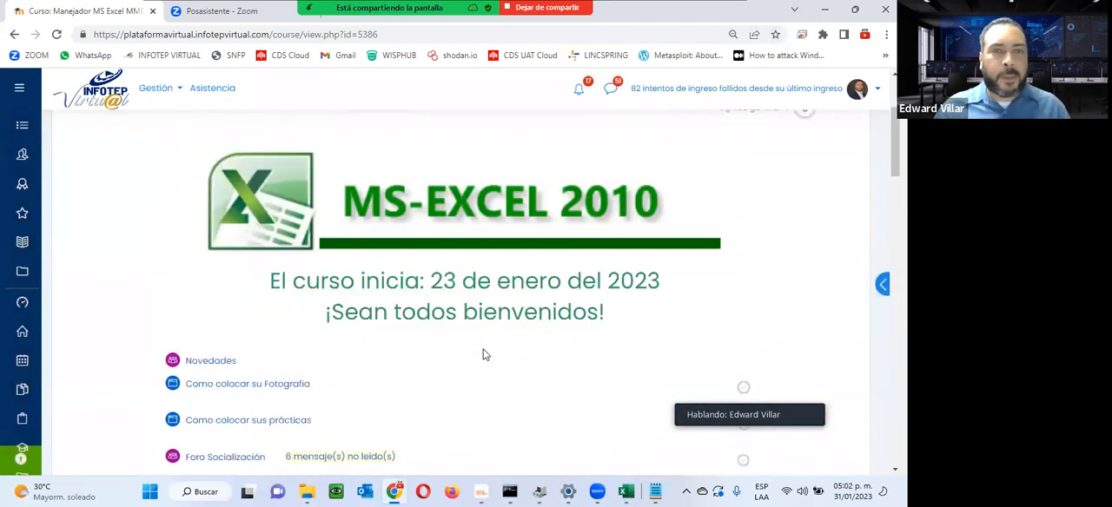
scroll(483, 355, "down", 3)
scroll(484, 355, "down", 1)
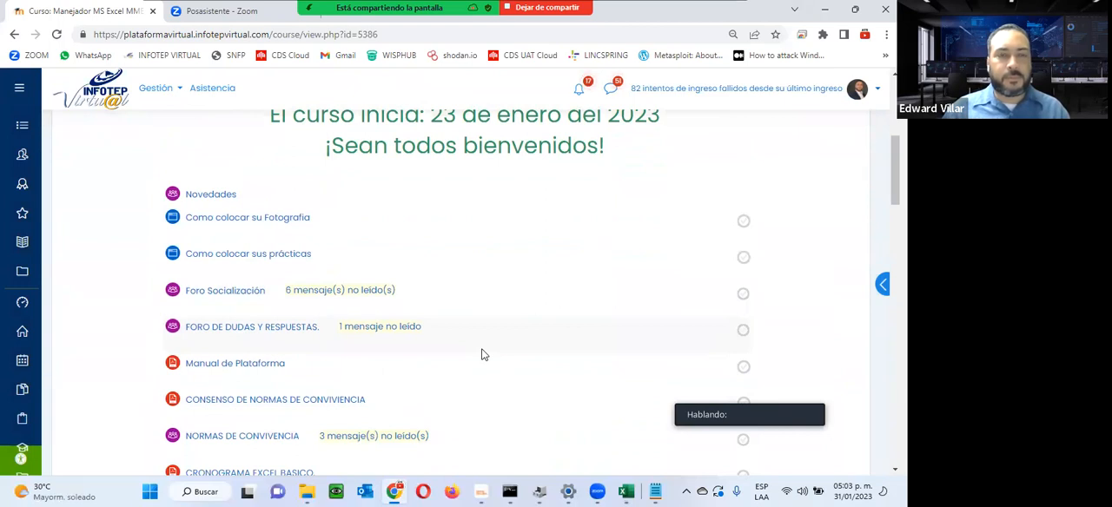
scroll(484, 354, "down", 7)
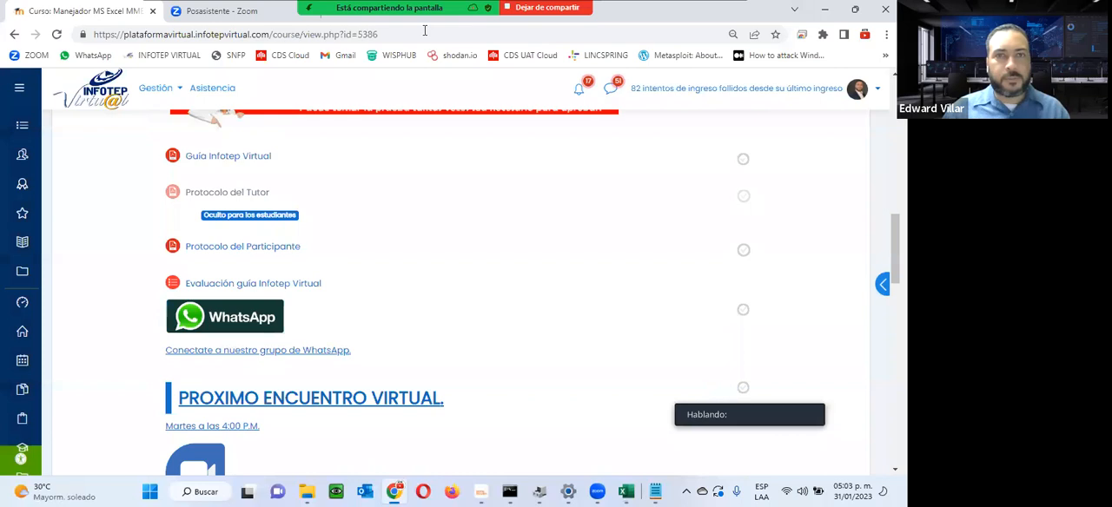
Step: Open the Zoom participant list and look through it, and show the Unidad 3 section of the course page
key("alt+u")
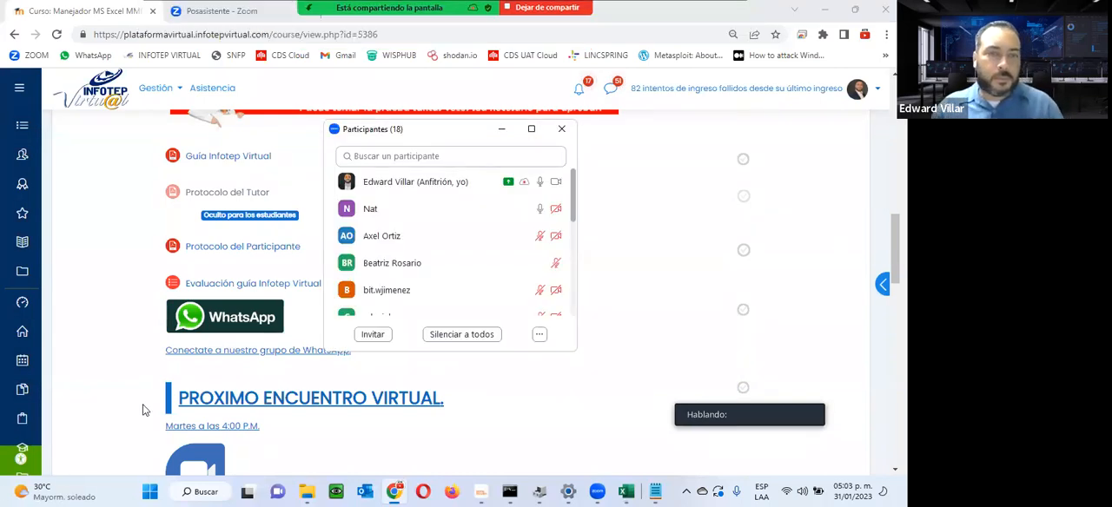
scroll(247, 245, "down", 2)
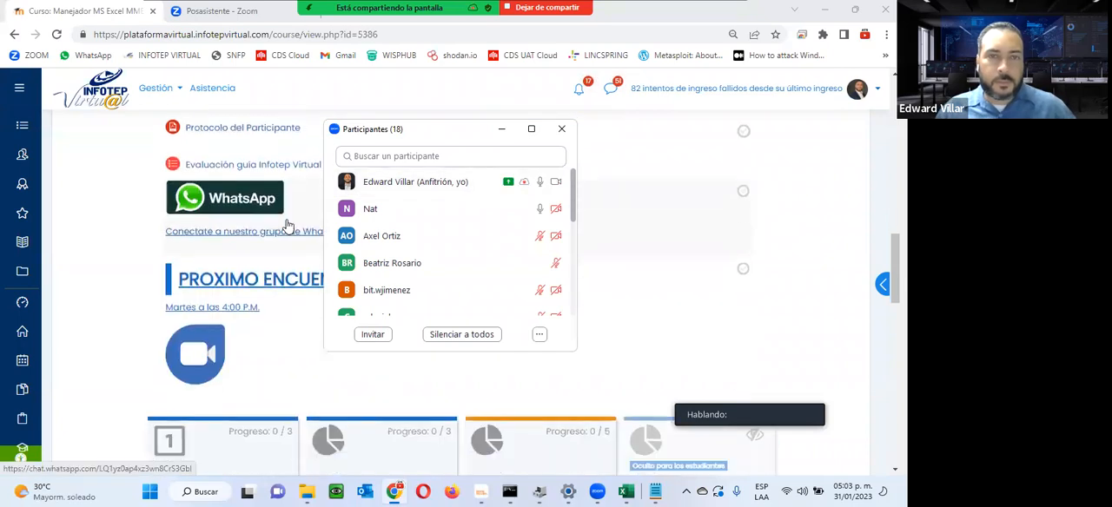
scroll(418, 205, "down", 6)
scroll(417, 200, "down", 2)
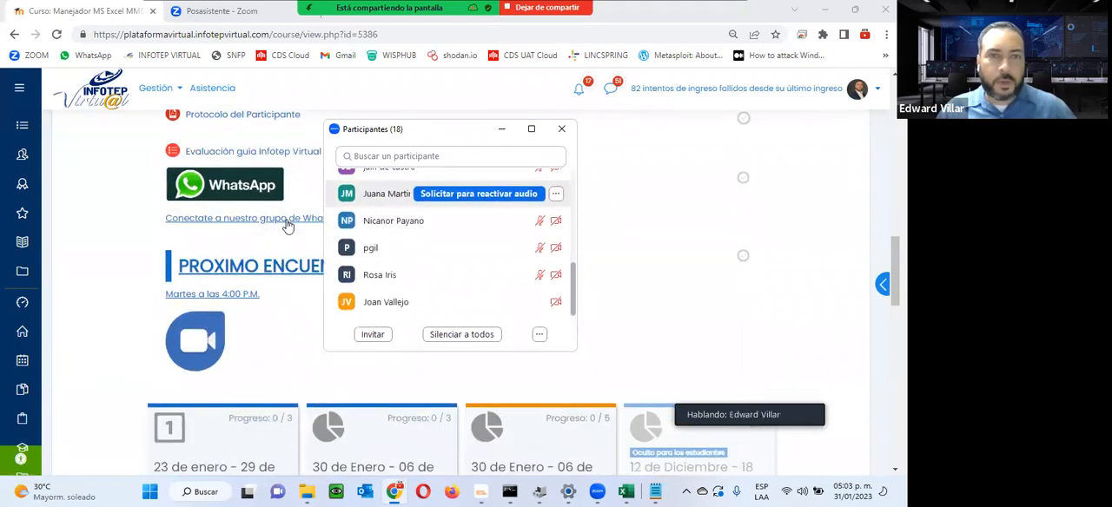
scroll(452, 261, "up", 8)
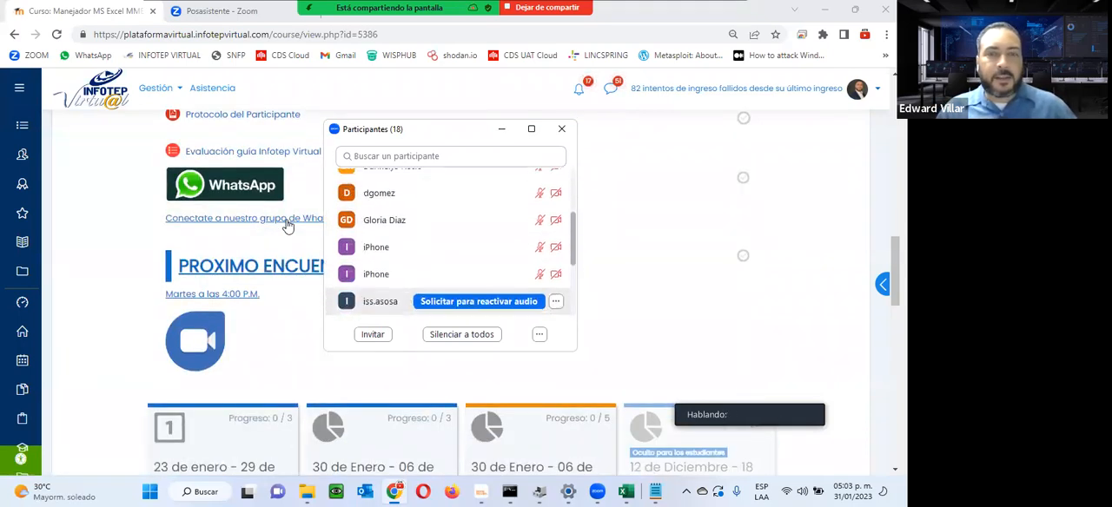
scroll(452, 260, "up", 5)
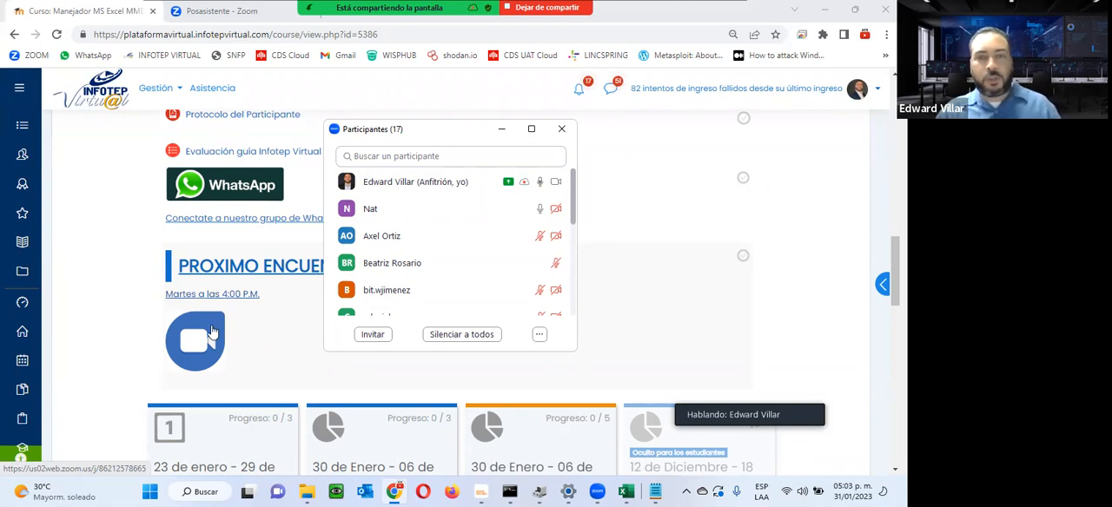
scroll(734, 373, "down", 2)
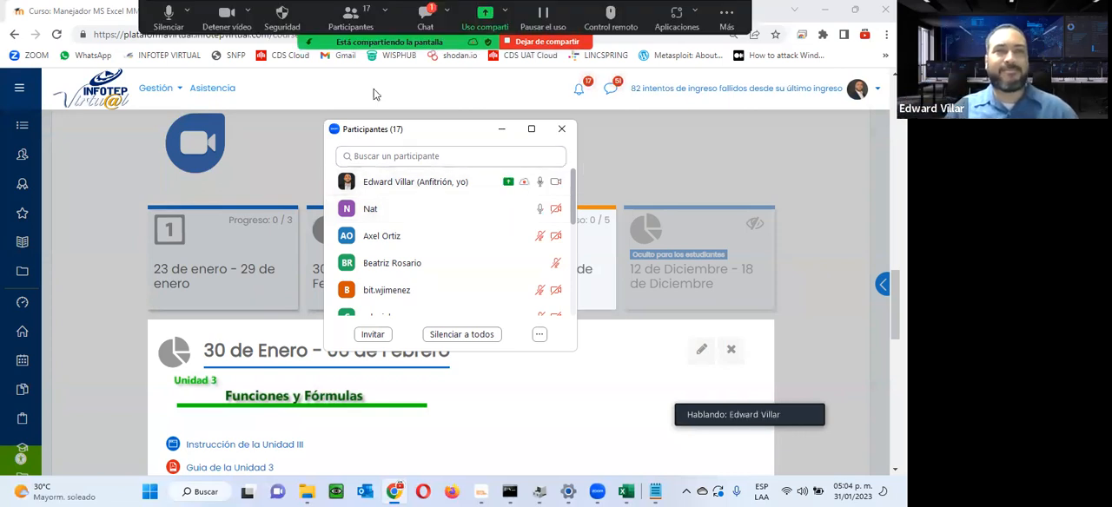
Step: Turn off the meeting's camera and microphone, and open the additional meeting options
key("alt+v")
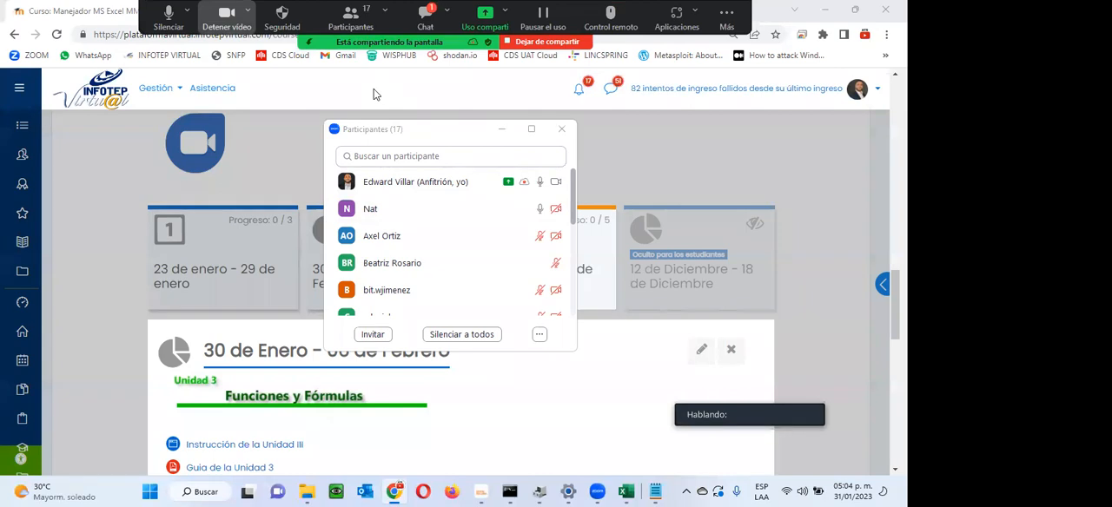
left_click(168, 18)
left_click(726, 17)
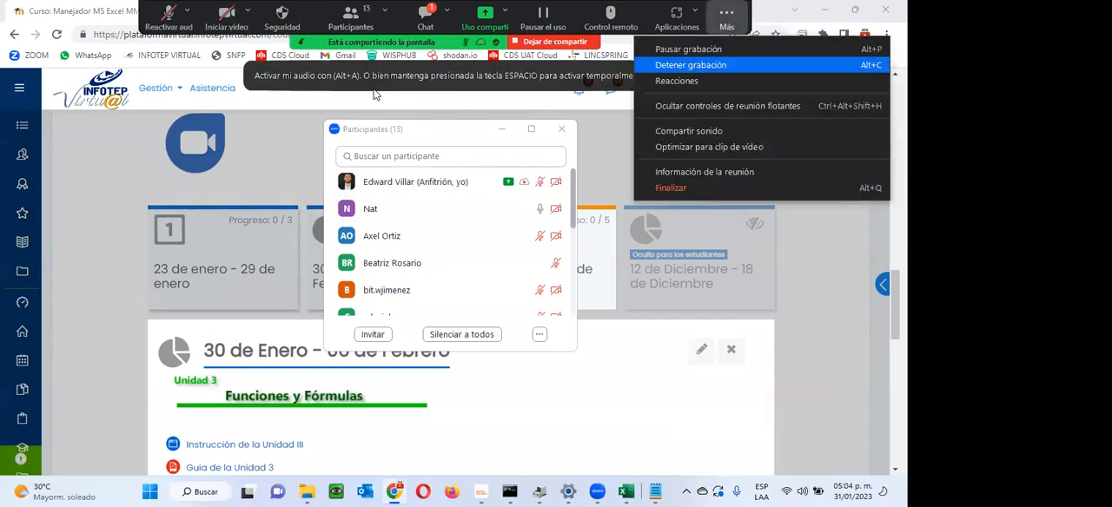